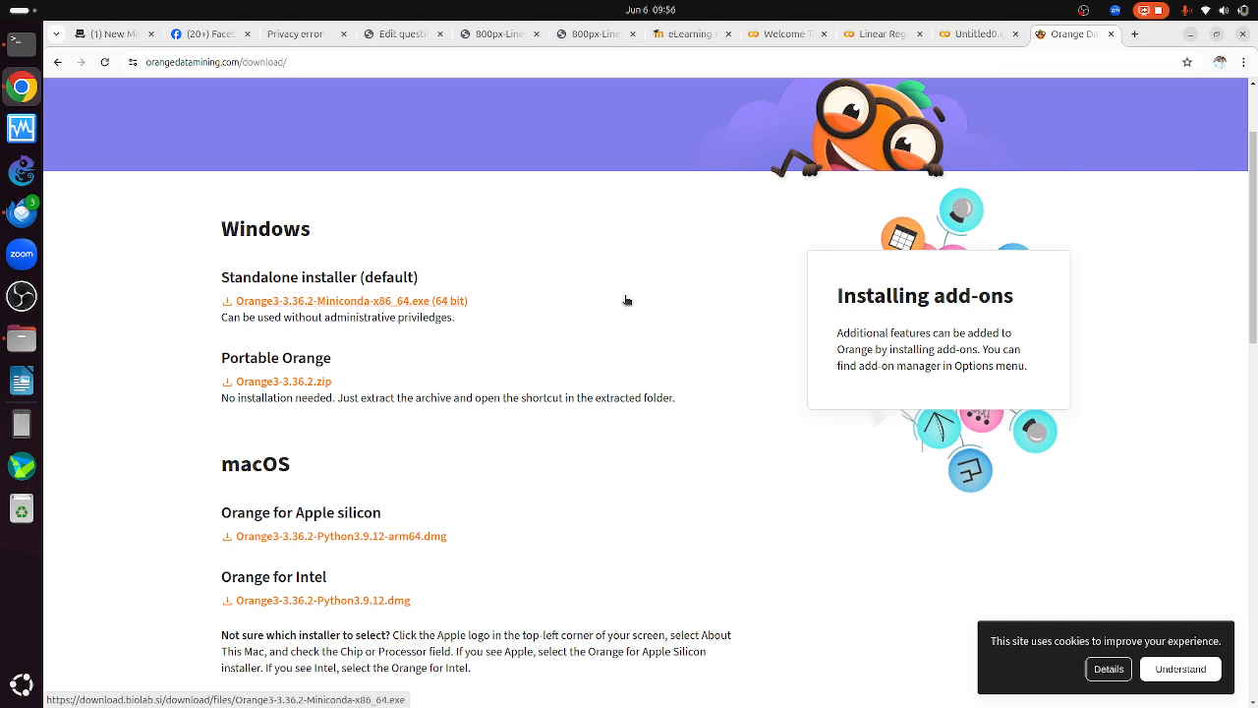
- Switch to VirtualBox, start the Ubuntu 22.04.3 Desktop ORANGE virtual machine normally, and dismiss its notifications
click(22, 126)
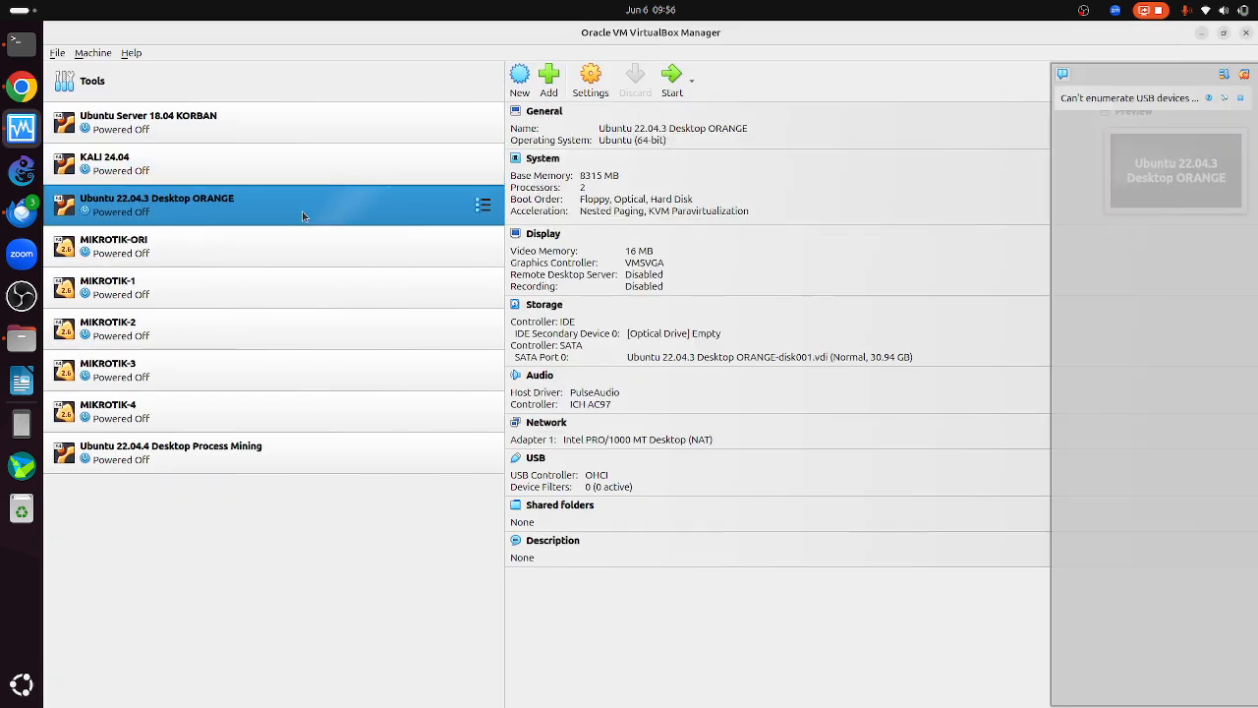
right_click(303, 211)
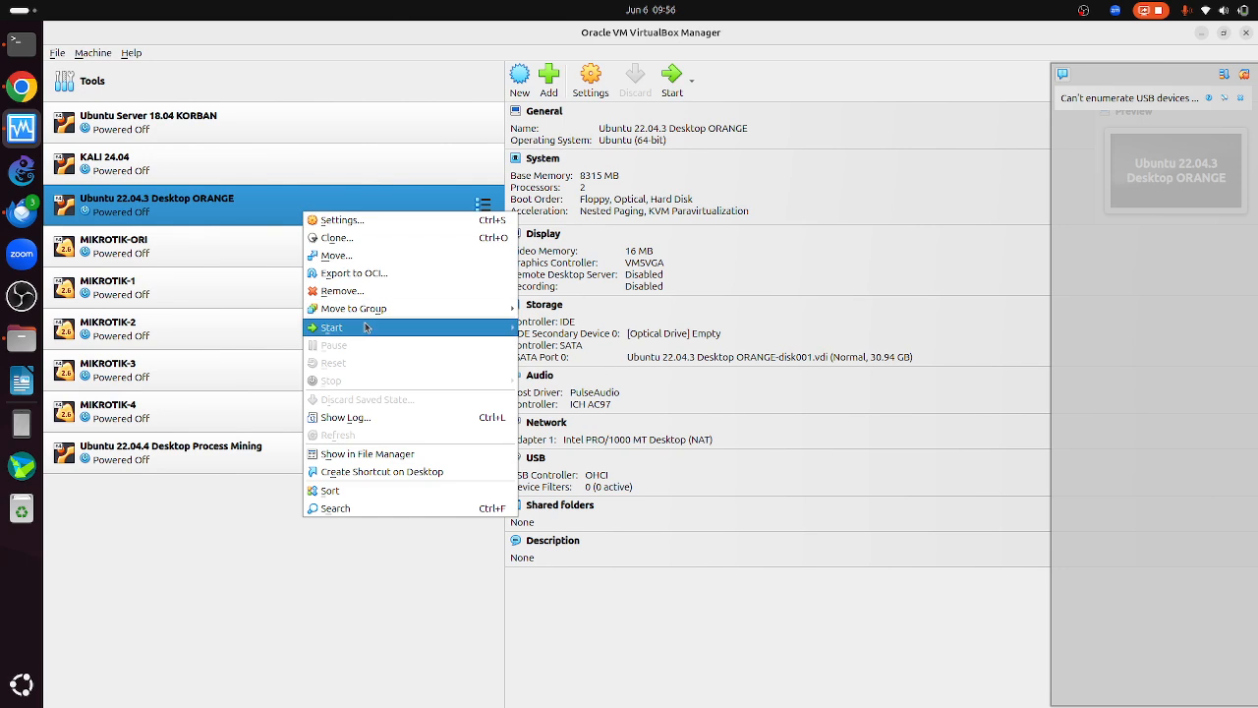
mouse_move(482, 327)
click(551, 328)
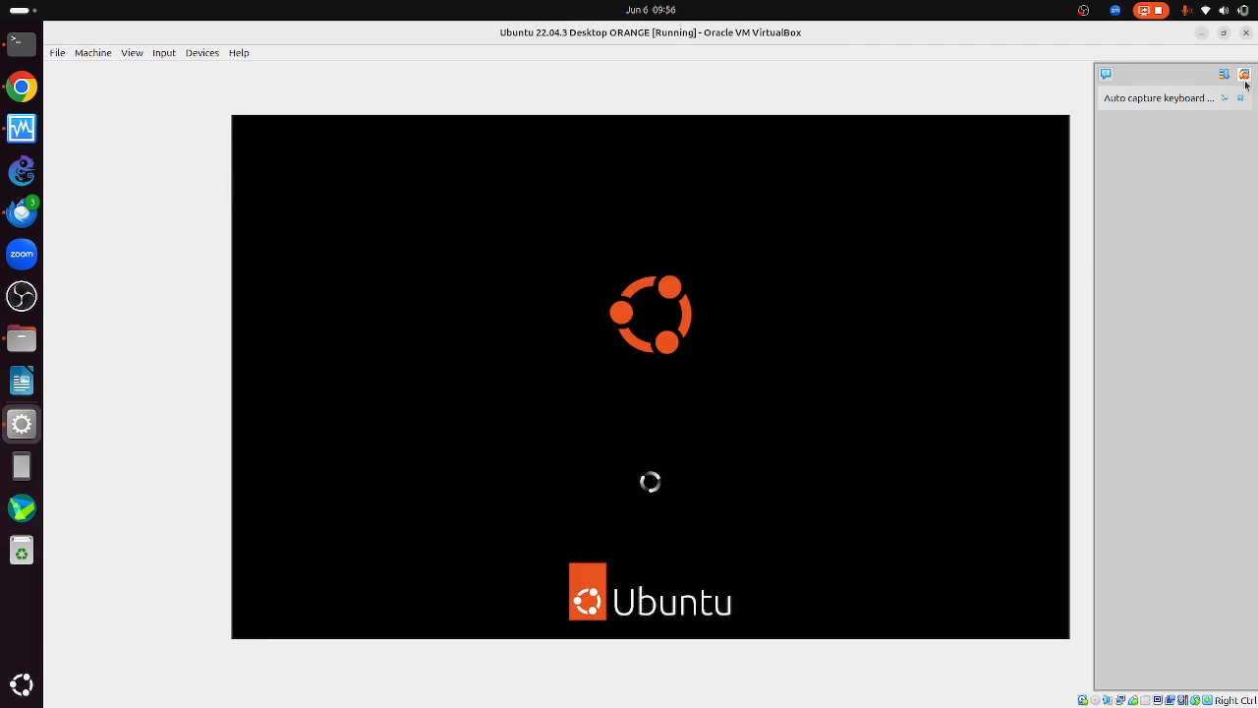
click(1245, 78)
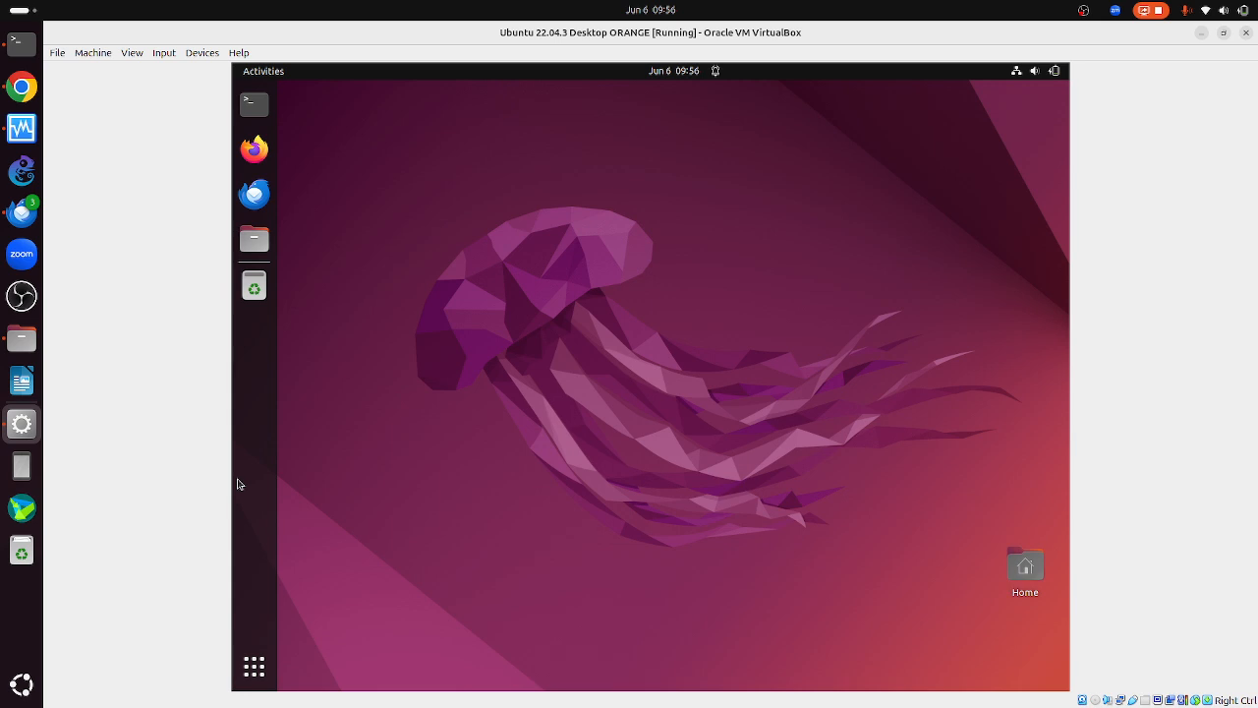
- Open a terminal in the virtual machine and maximize its window
click(254, 104)
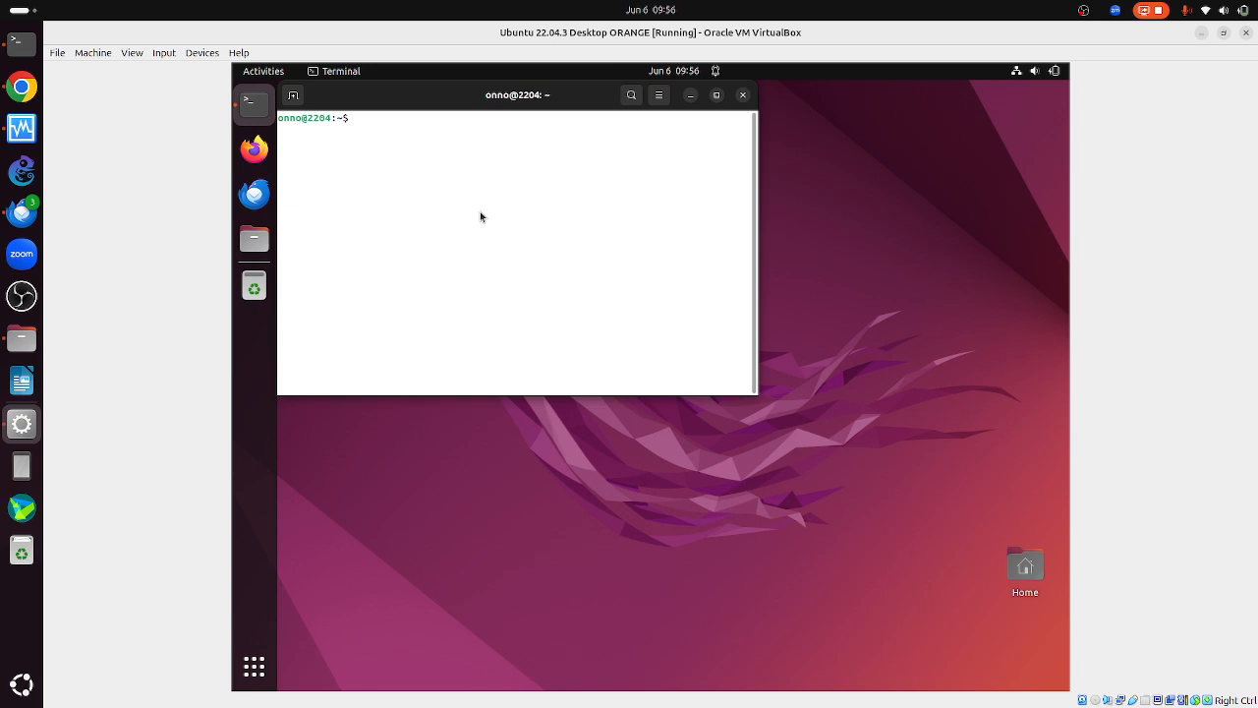
click(718, 96)
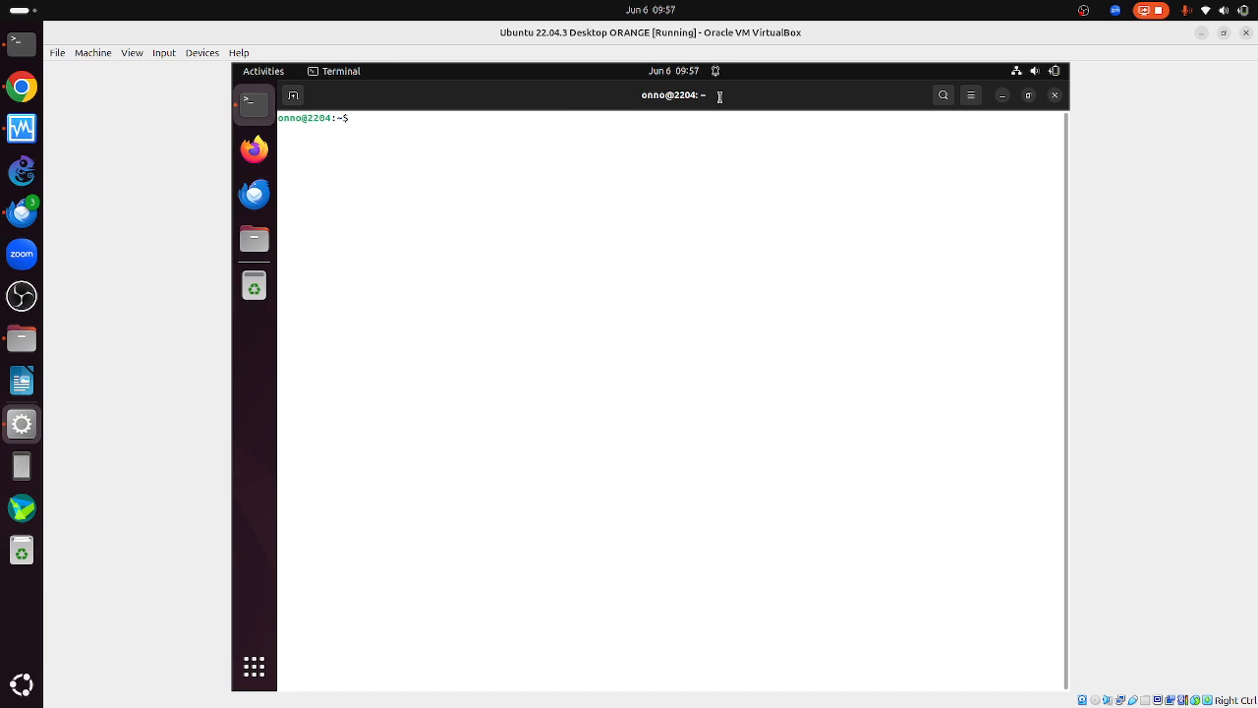
text(sudo)
key(BackSpace)
key(BackSpace)
key(BackSpace)
key(BackSpace)
key(BackSpace)
- Change into the orangenv directory and list its contents
text(cd o)
key(Tab)
key(Return)
text(ls)
key(Return)
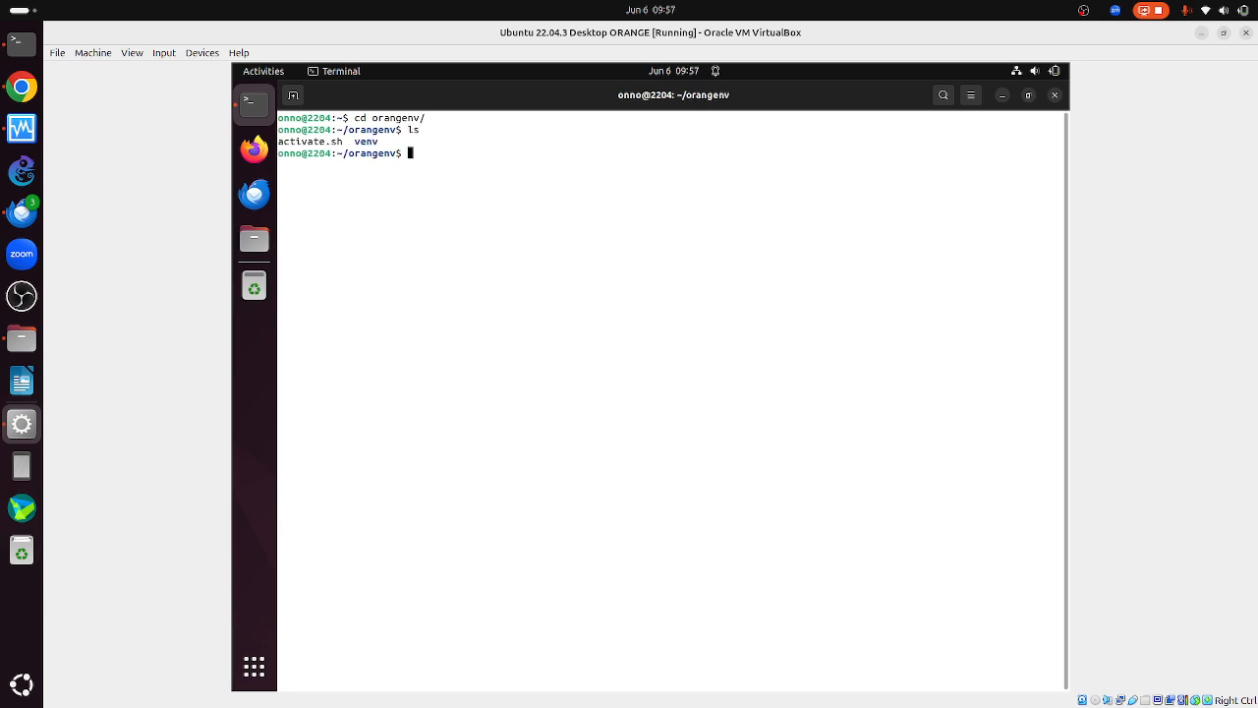
- Display the contents of activate.sh with more to read the environment commands
text(more act)
key(Tab)
key(Return)
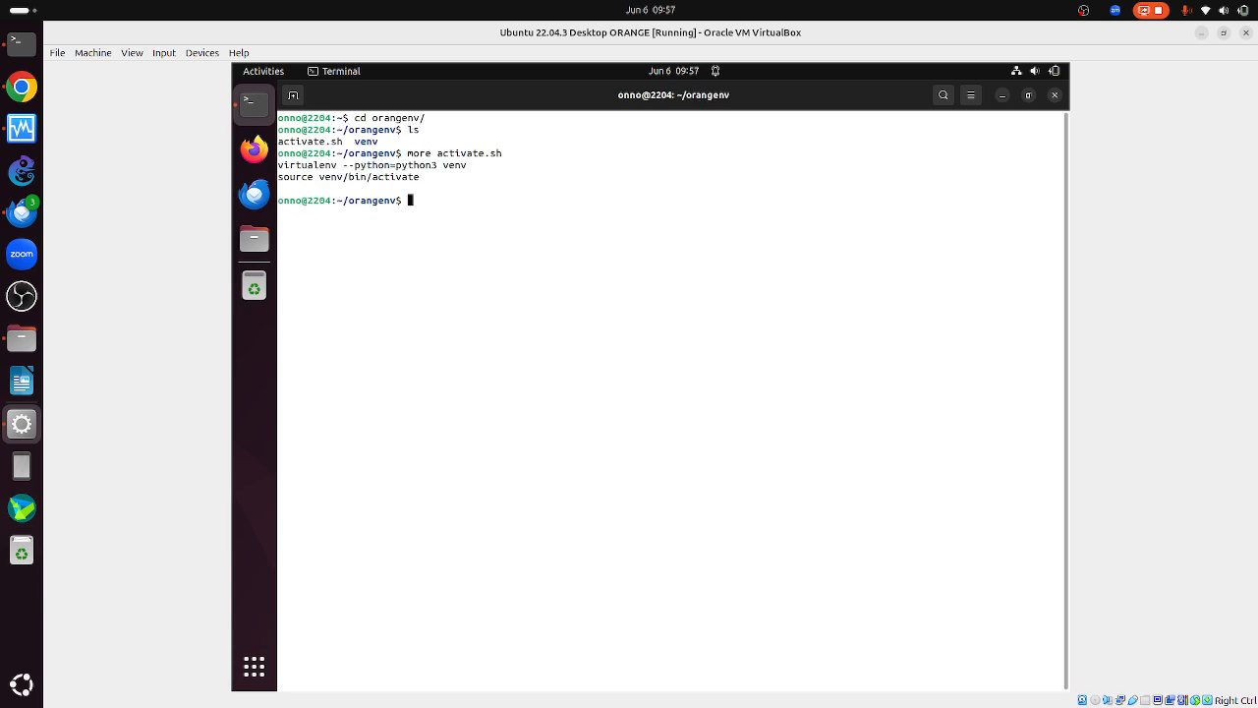
- Create the Python 3 virtual environment in the venv folder with "virtualenv --python=python3 venv/"
text(virt)
key(Tab)
text(--p)
text(ytj)
key(BackSpace)
text(hon=-)
key(BackSpace)
key(BackSpace)
text(=python)
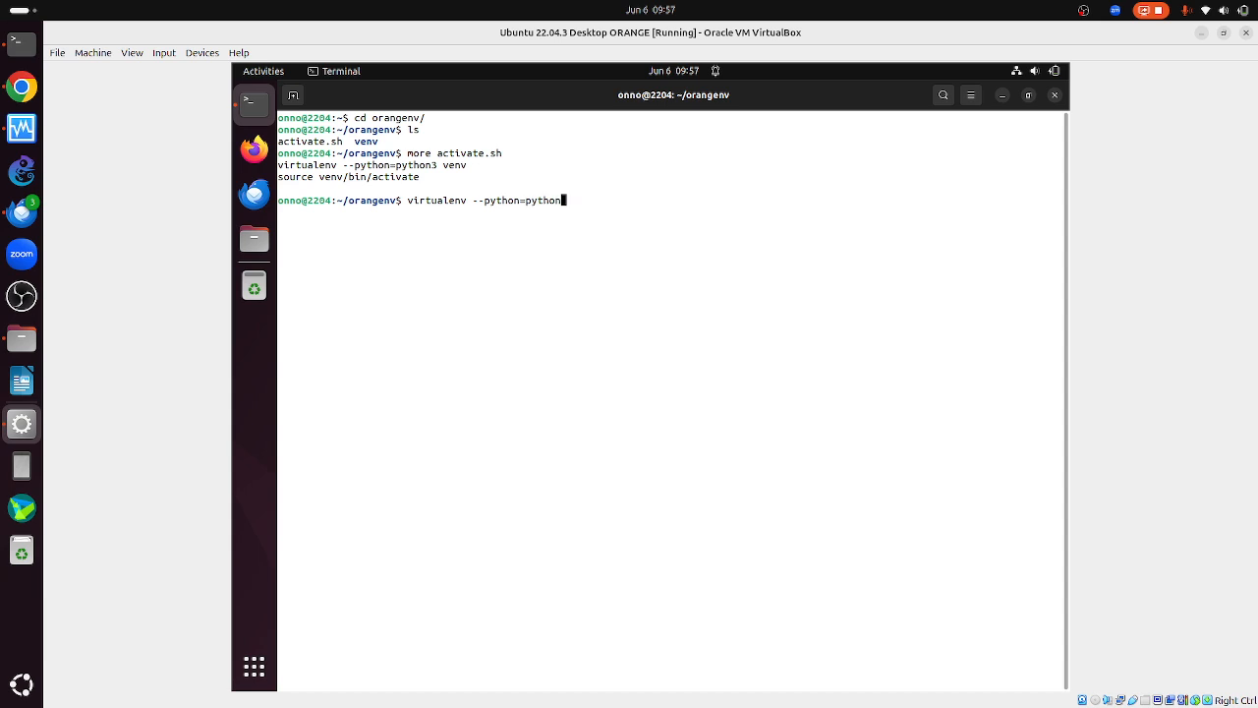
text(3 venv/)
key(Return)
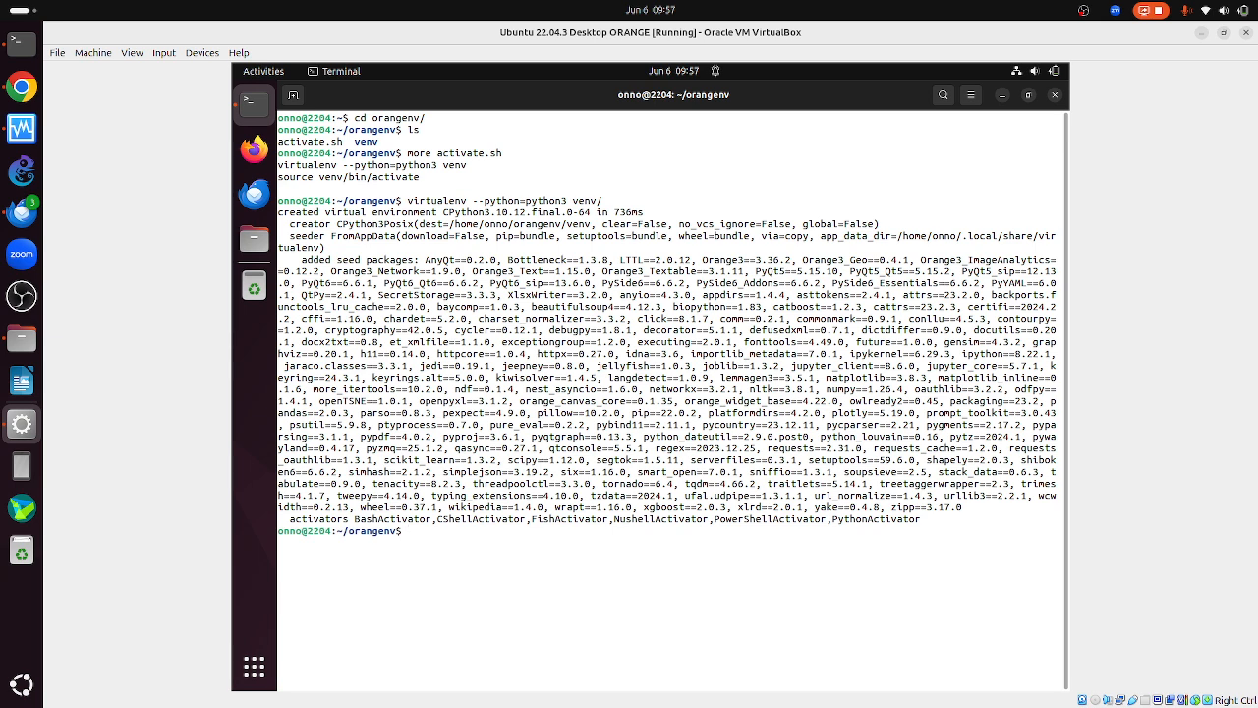
- Activate the virtual environment with "source venv/bin/activate"
text(source venv/bin/ac)
key(Tab)
key(Return)
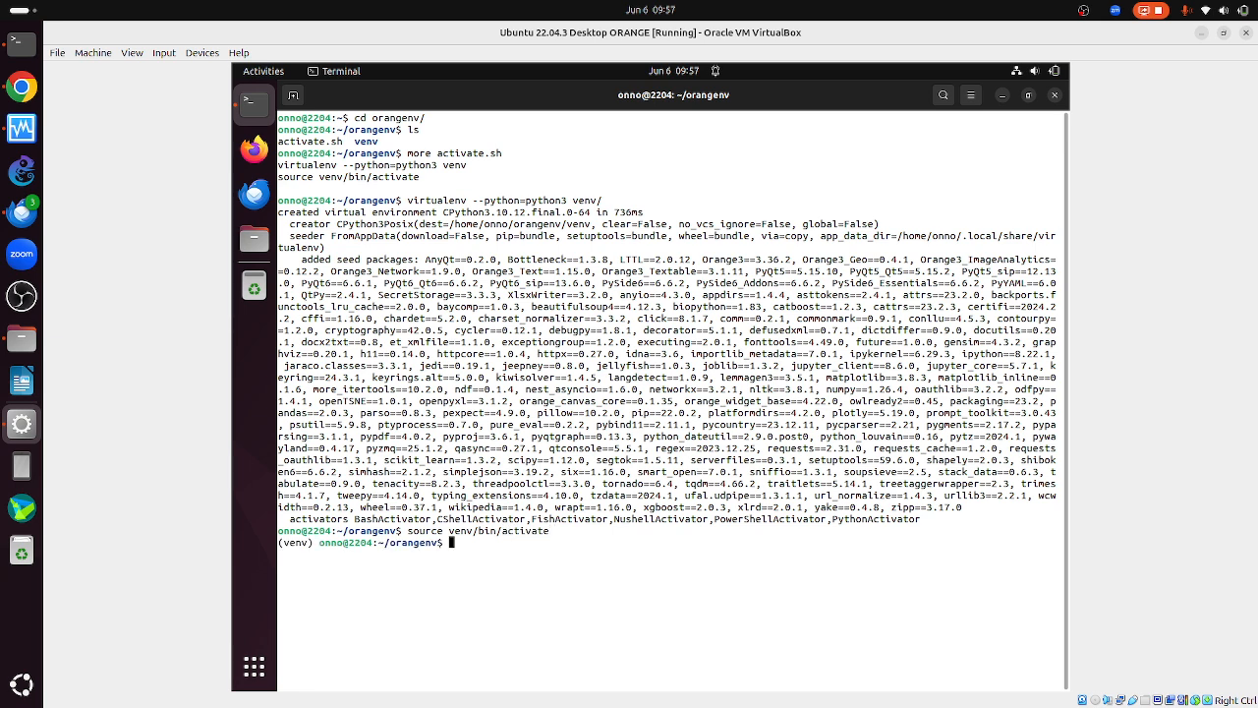
- Launch Orange from the activated environment as a background process
text(ora)
key(Tab)
text(&)
key(Return)
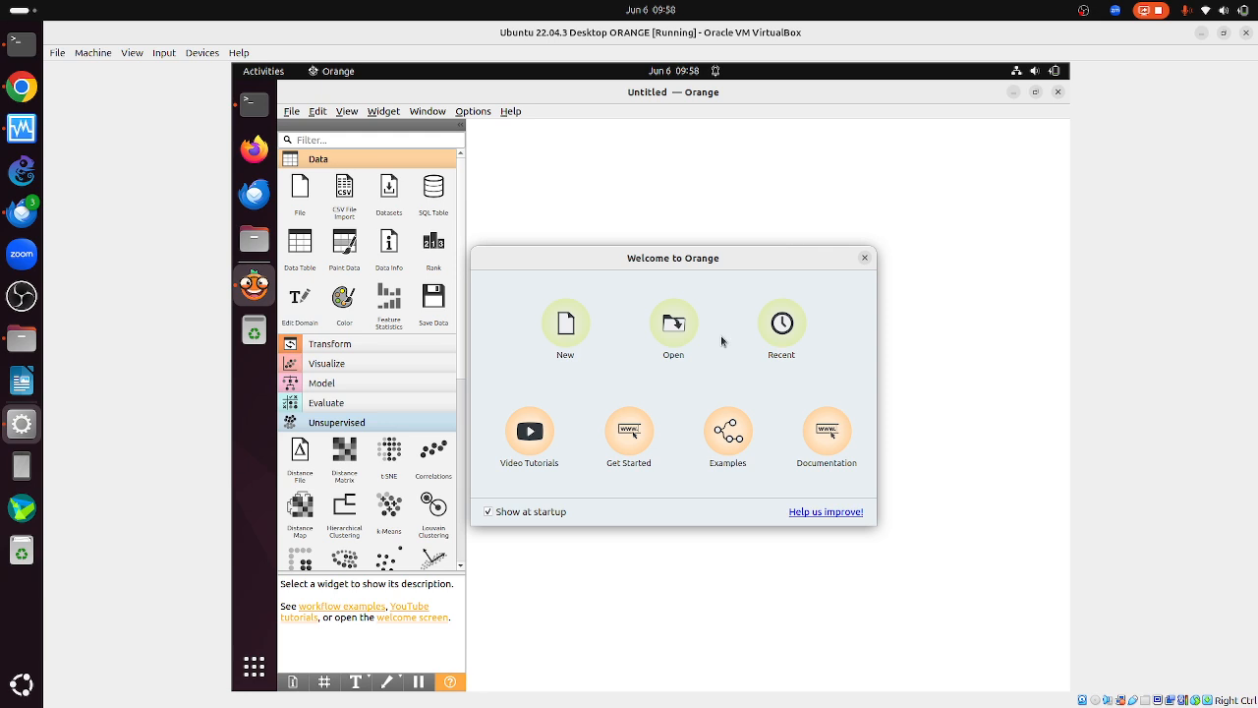
- Preview the example workflows up to Principal Component Analysis, and close the software updater, examples and welcome dialogs
click(727, 444)
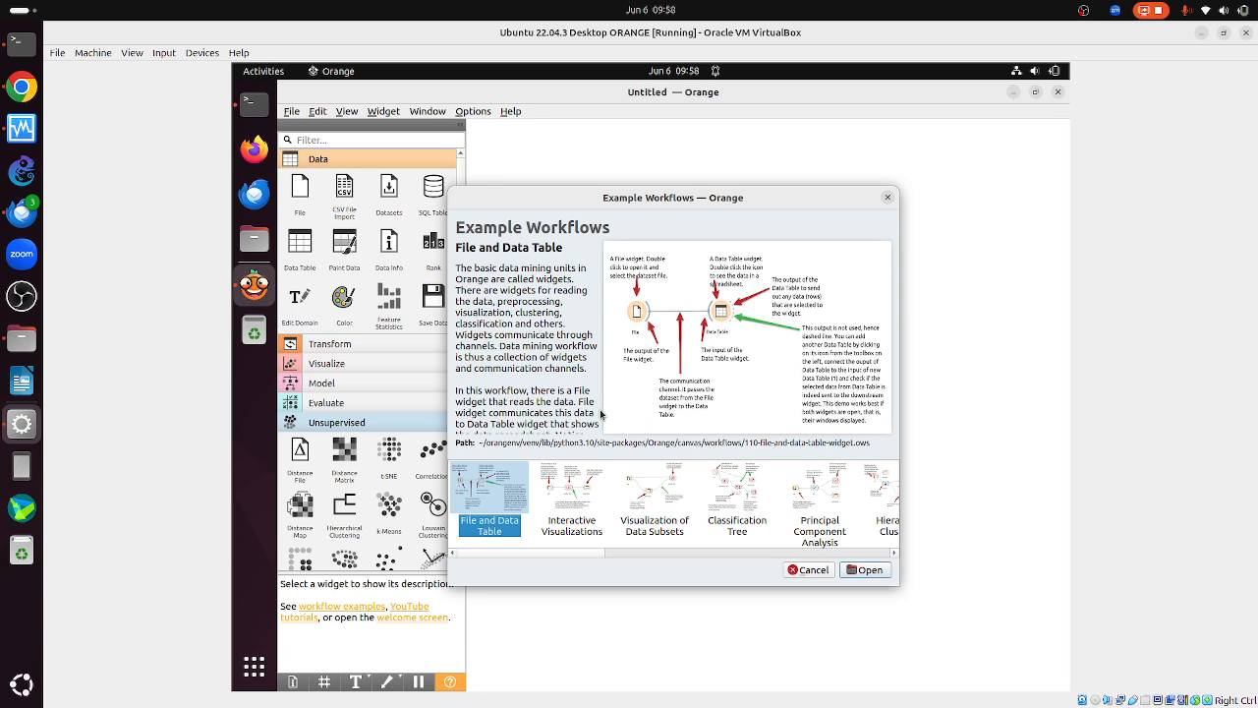
click(580, 494)
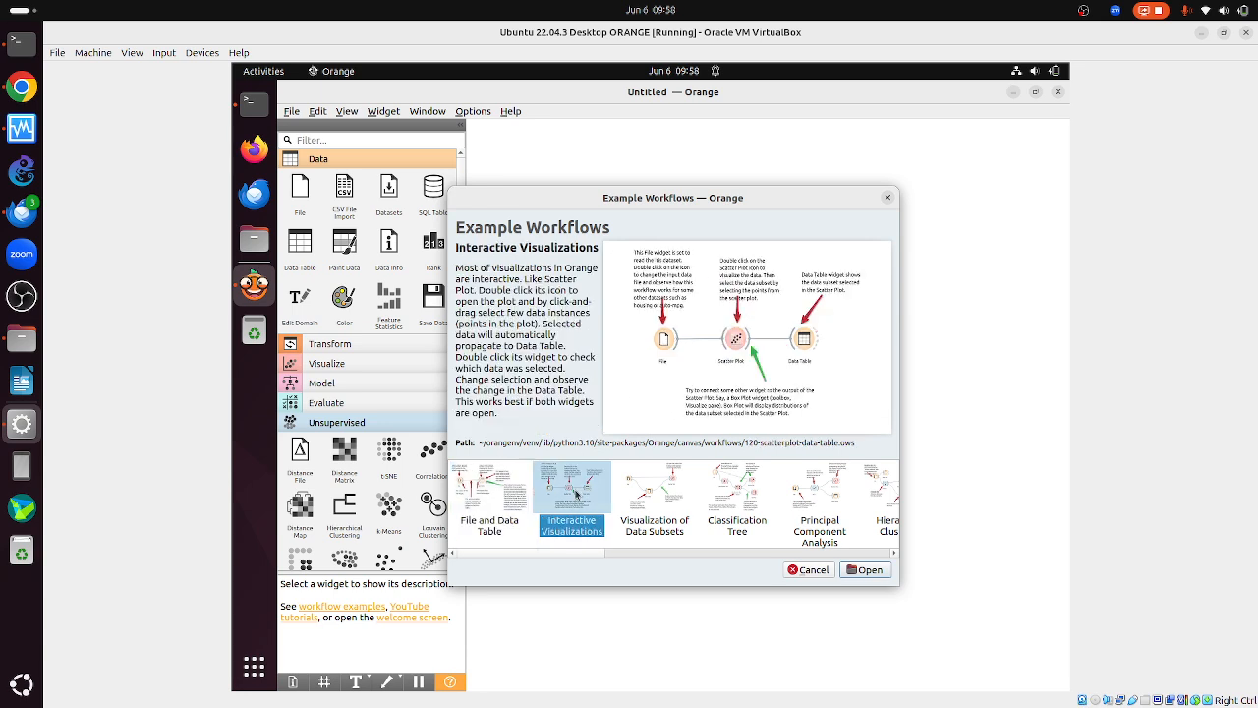
click(668, 489)
click(735, 491)
click(807, 502)
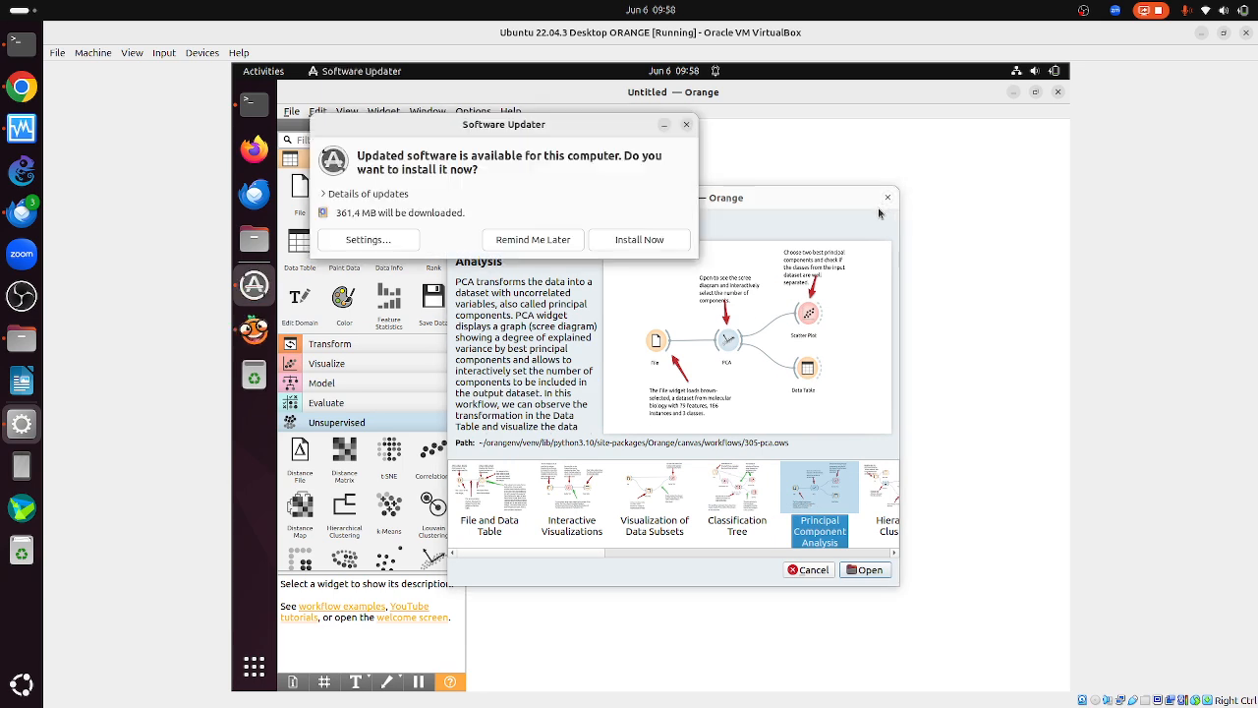
click(685, 125)
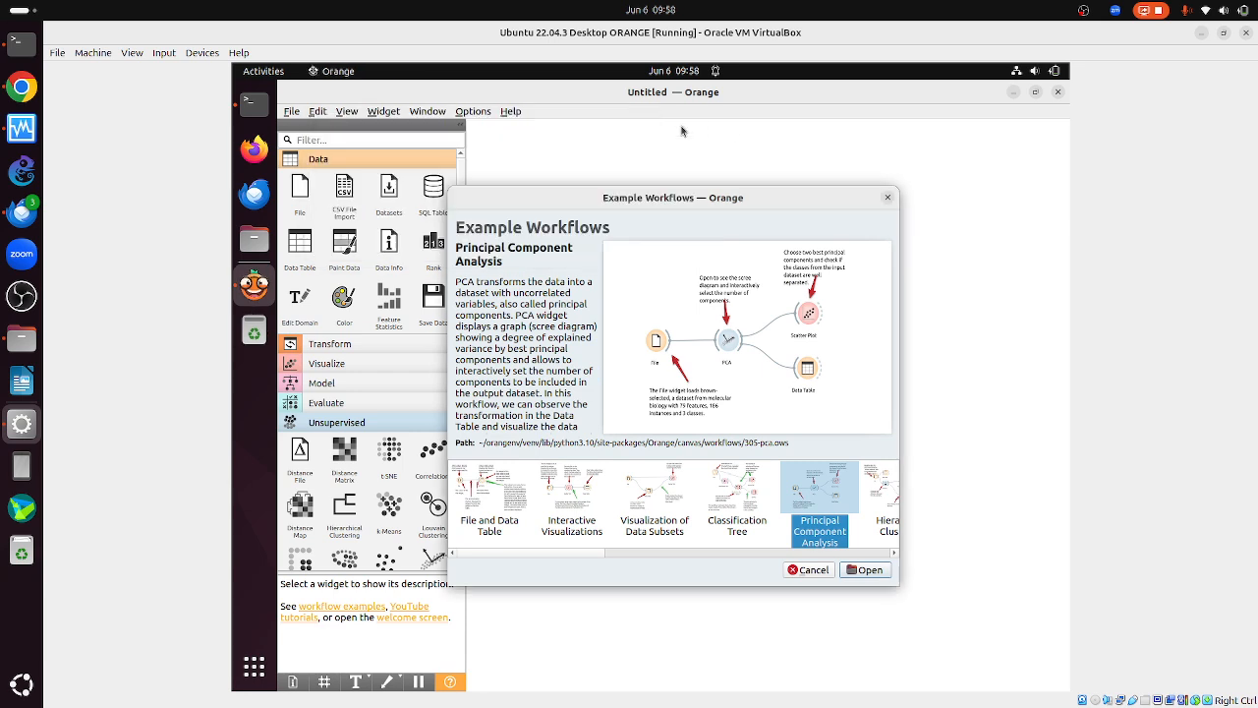
click(886, 199)
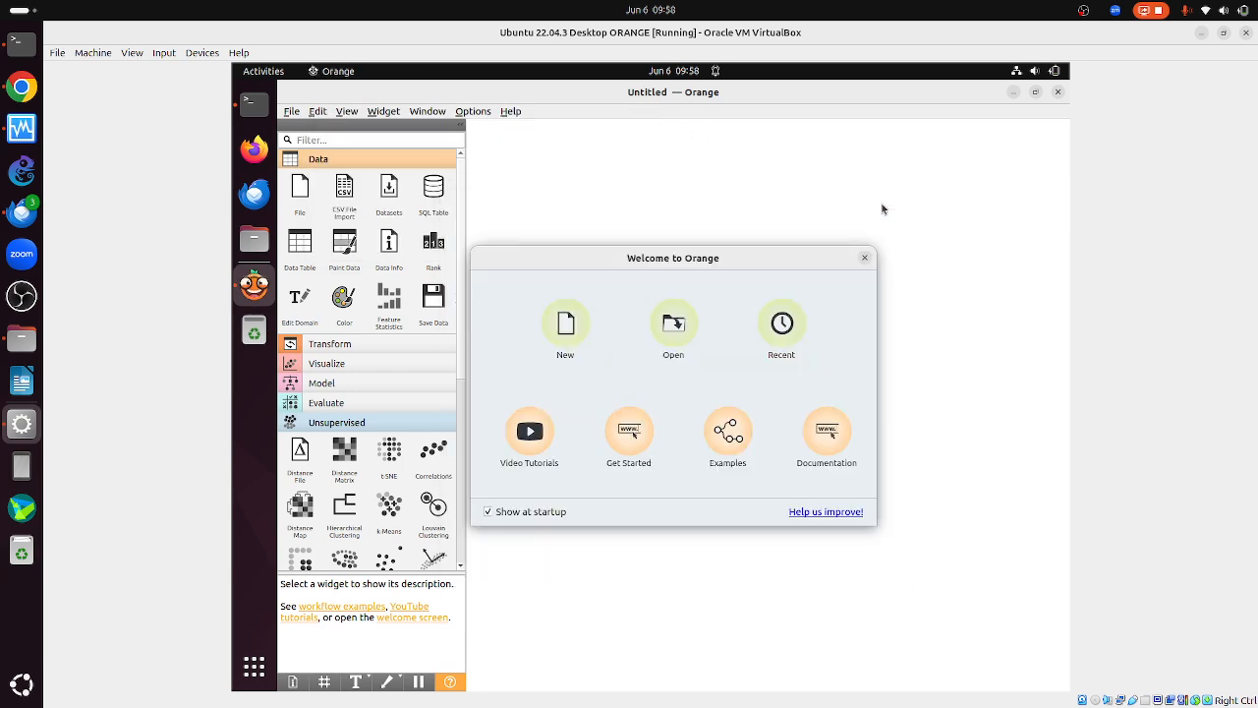
click(869, 260)
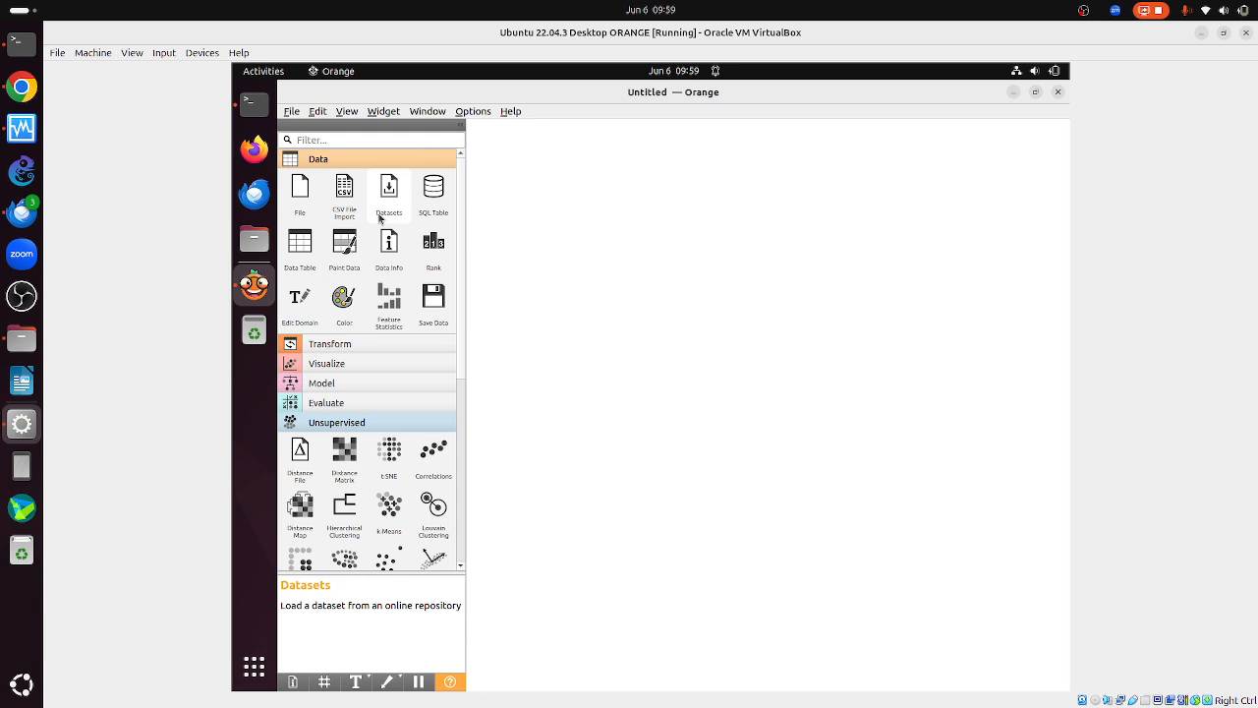
- Collapse the Data, Unsupervised and Image Analytics widget categories
click(368, 160)
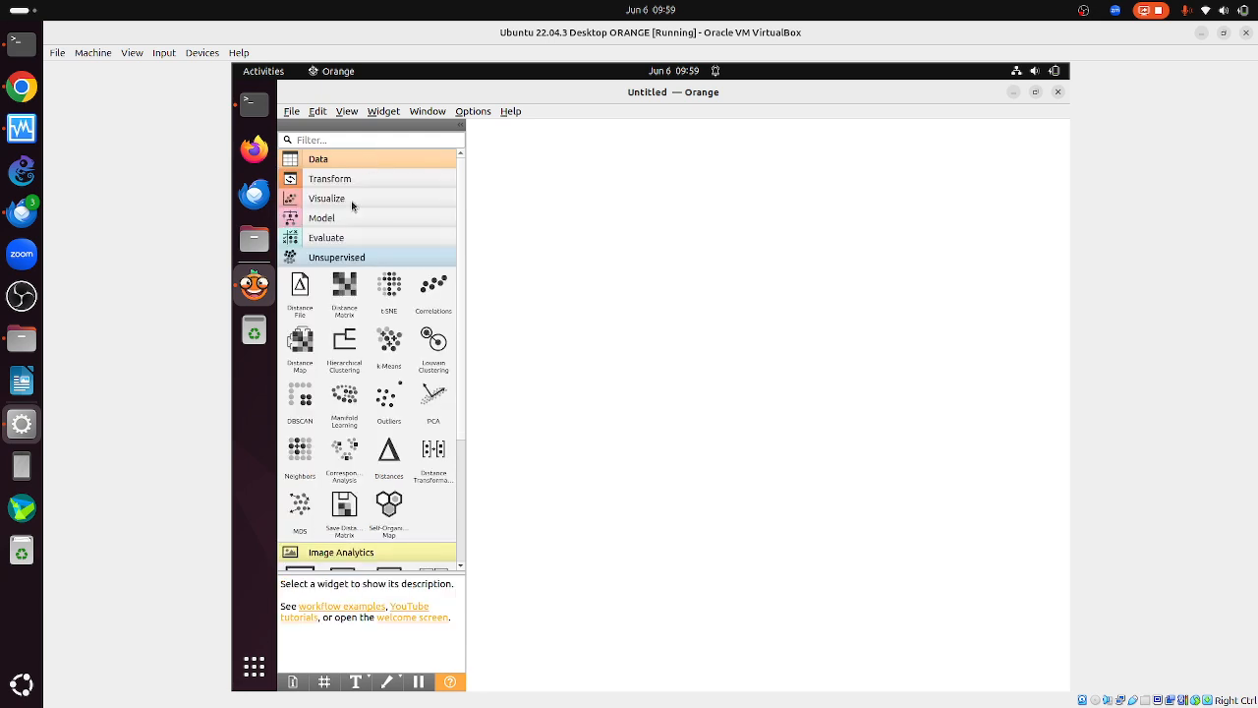
click(347, 261)
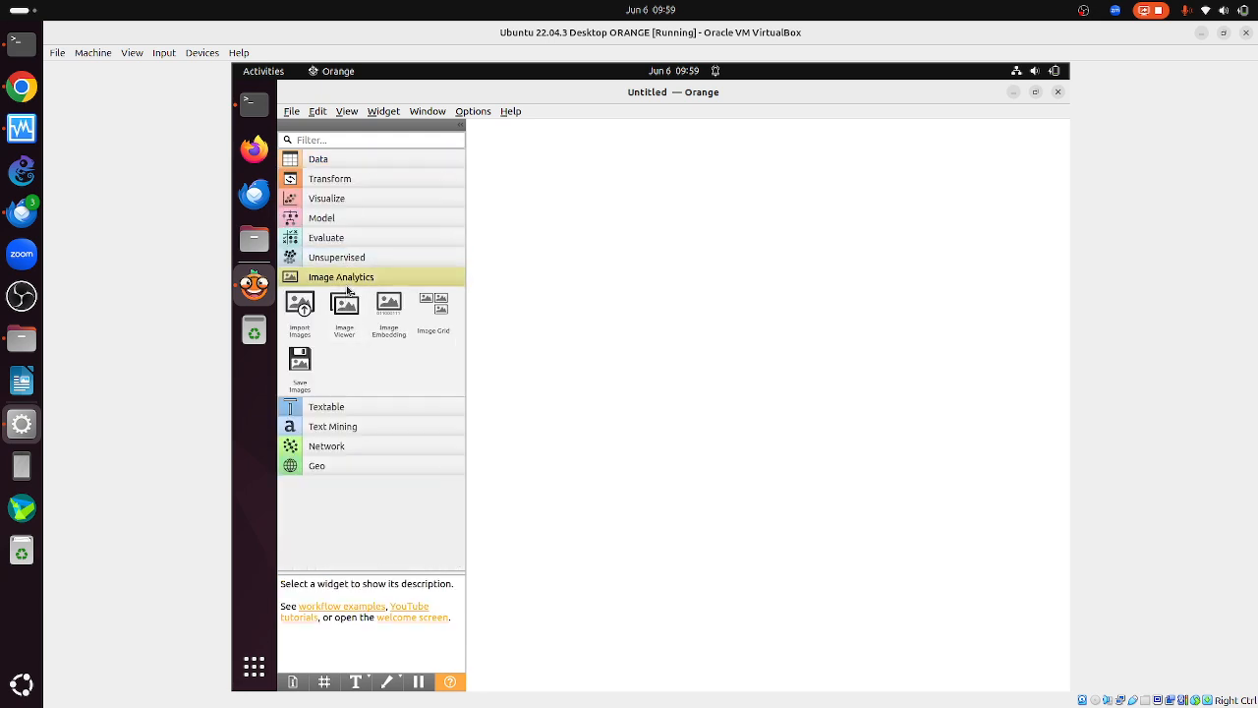
click(336, 276)
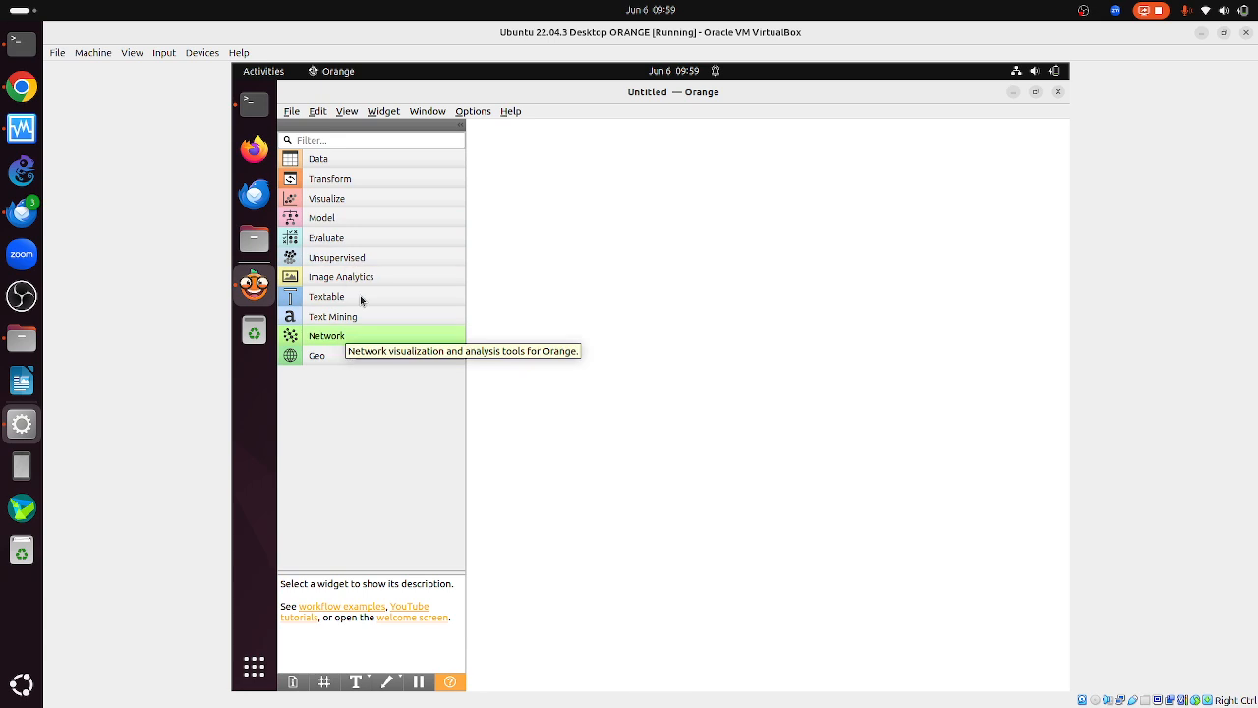
click(473, 111)
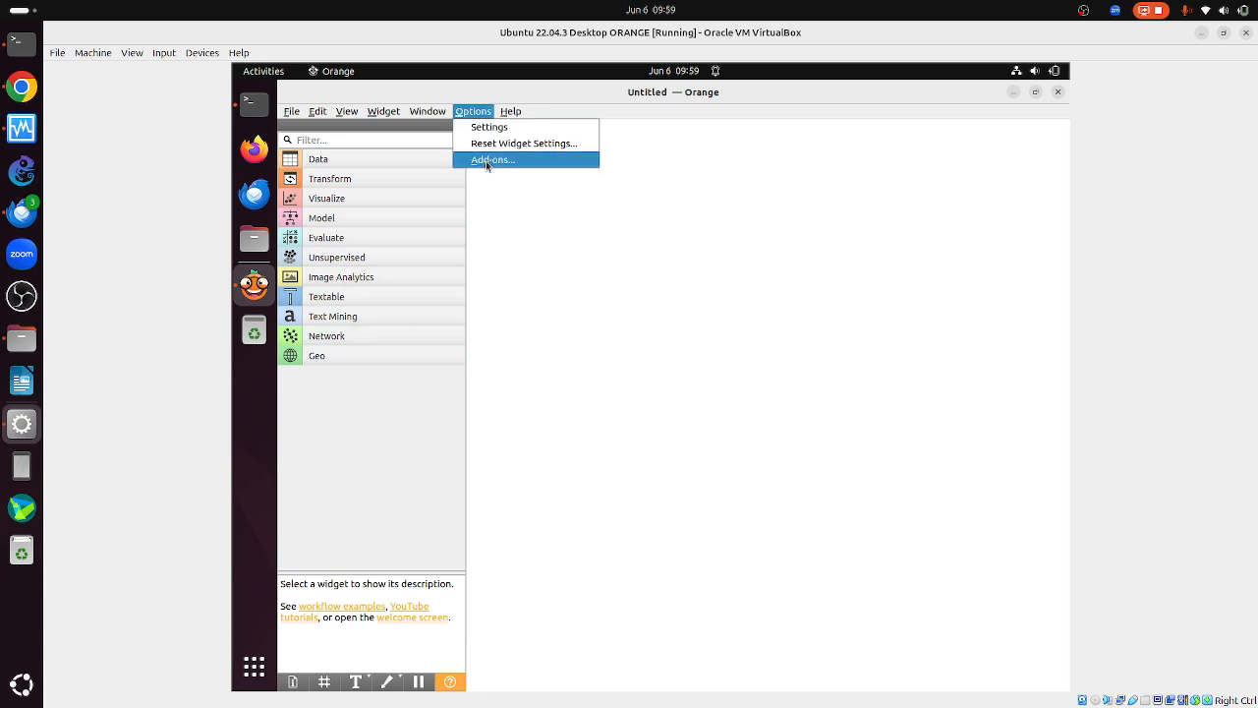
click(637, 261)
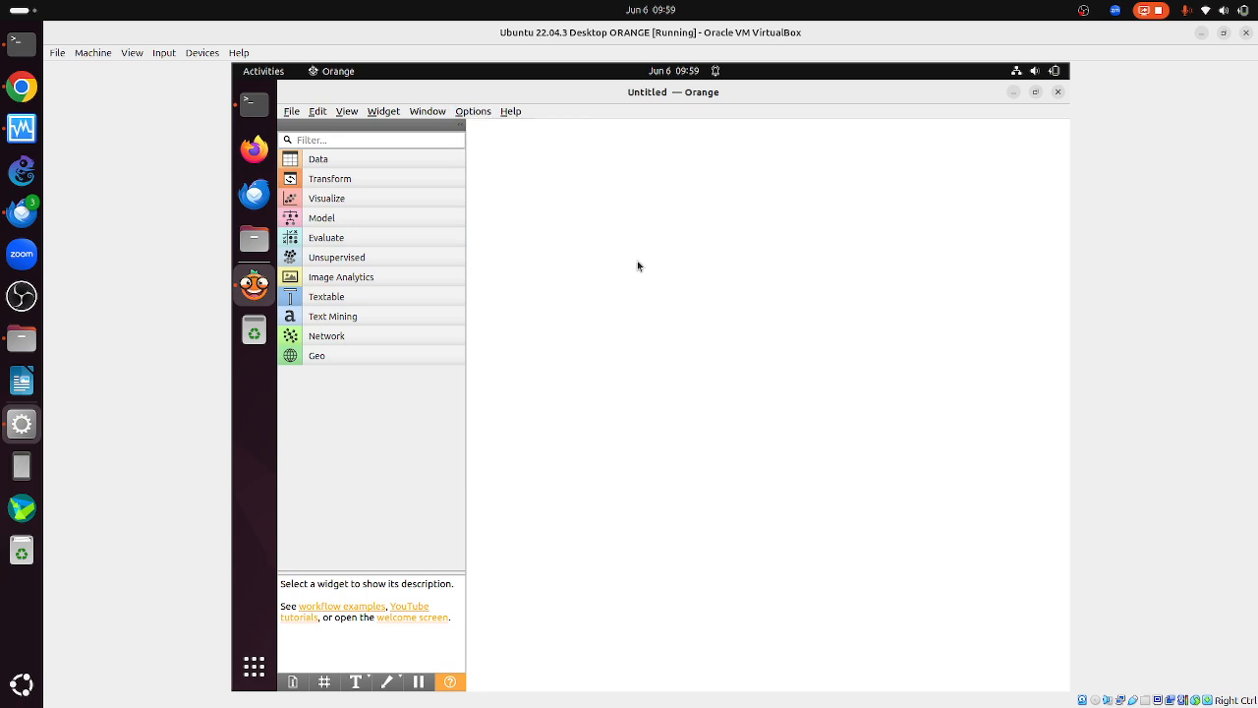
- Add a Datasets widget from the Data category to the canvas and open it
click(368, 162)
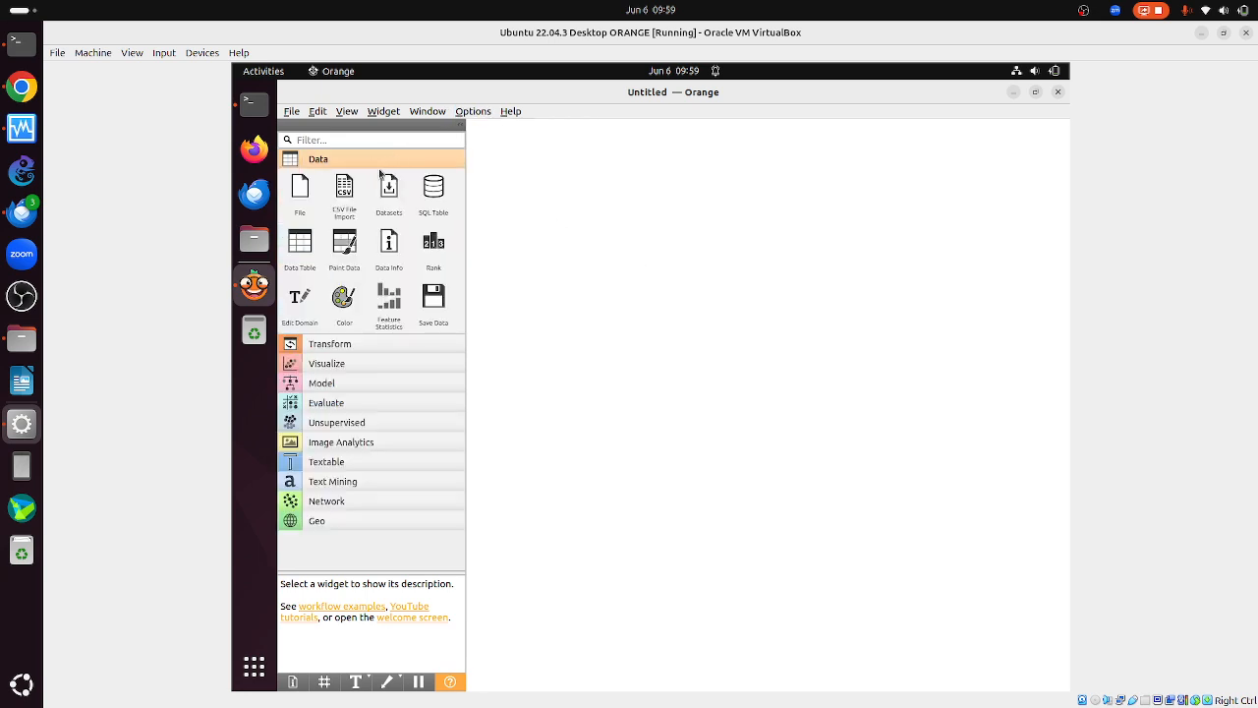
click(389, 190)
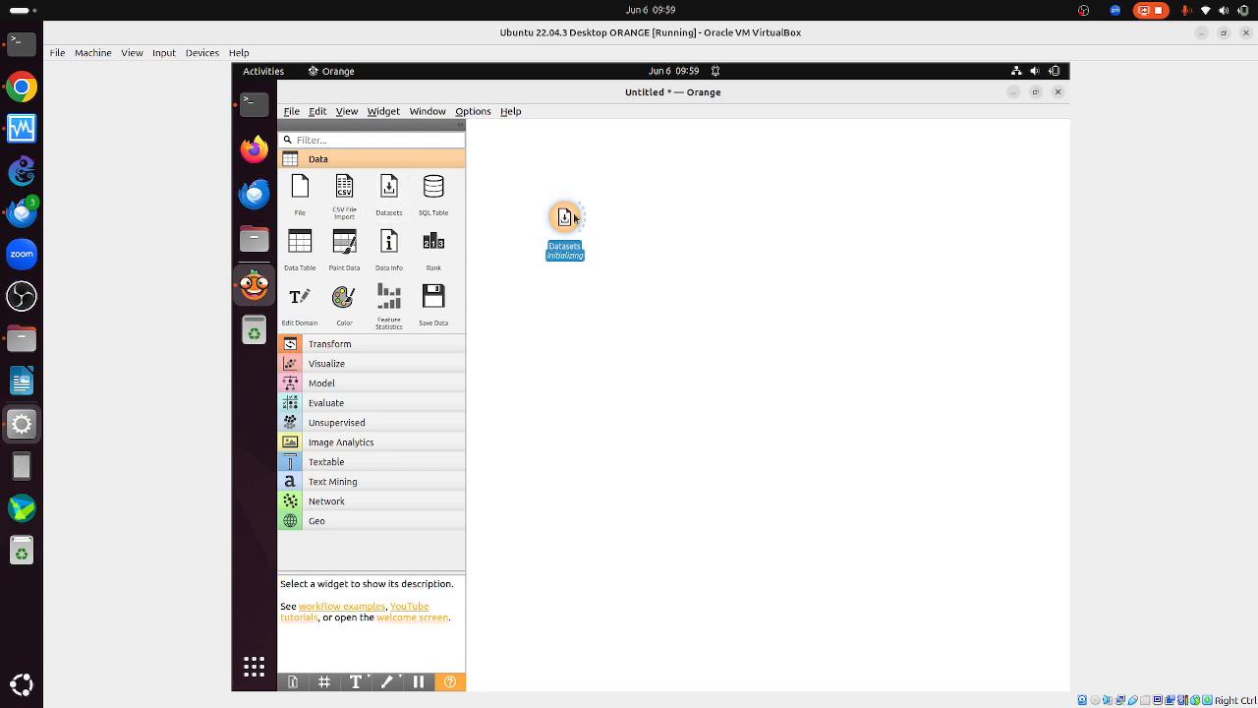
double_click(568, 216)
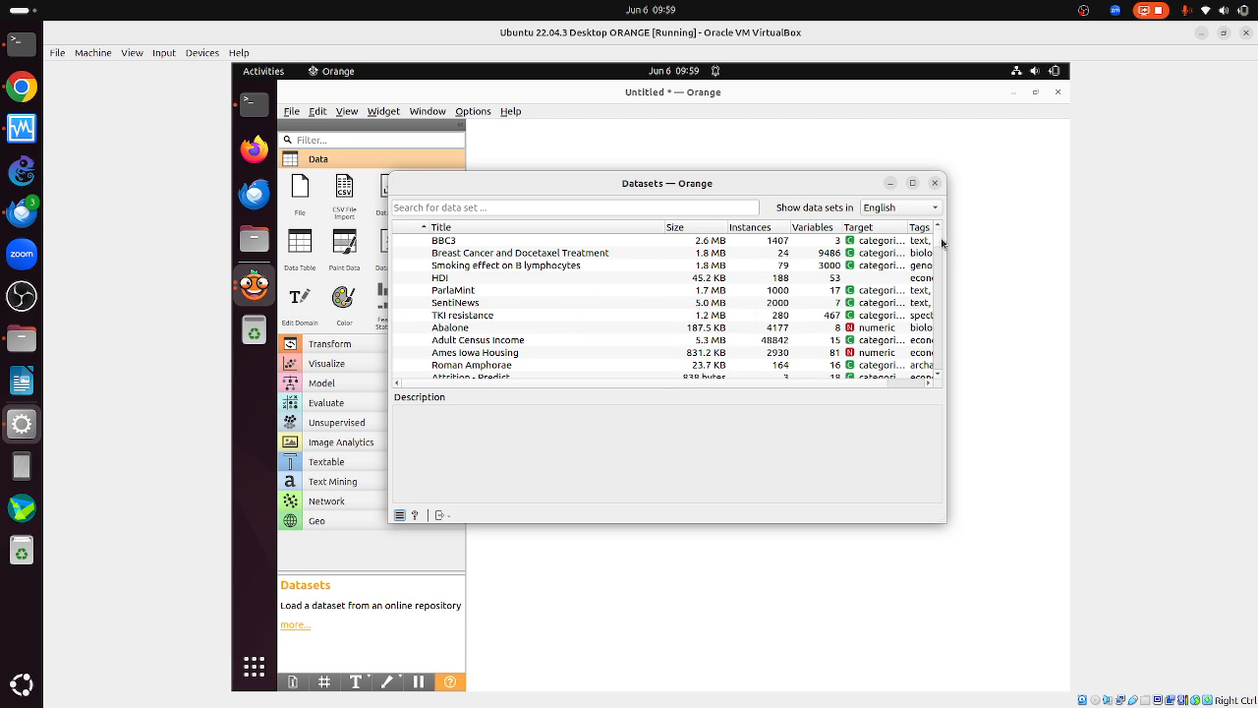
- Load the Titanic data set in the Datasets widget and close its window
drag(942, 242, 937, 278)
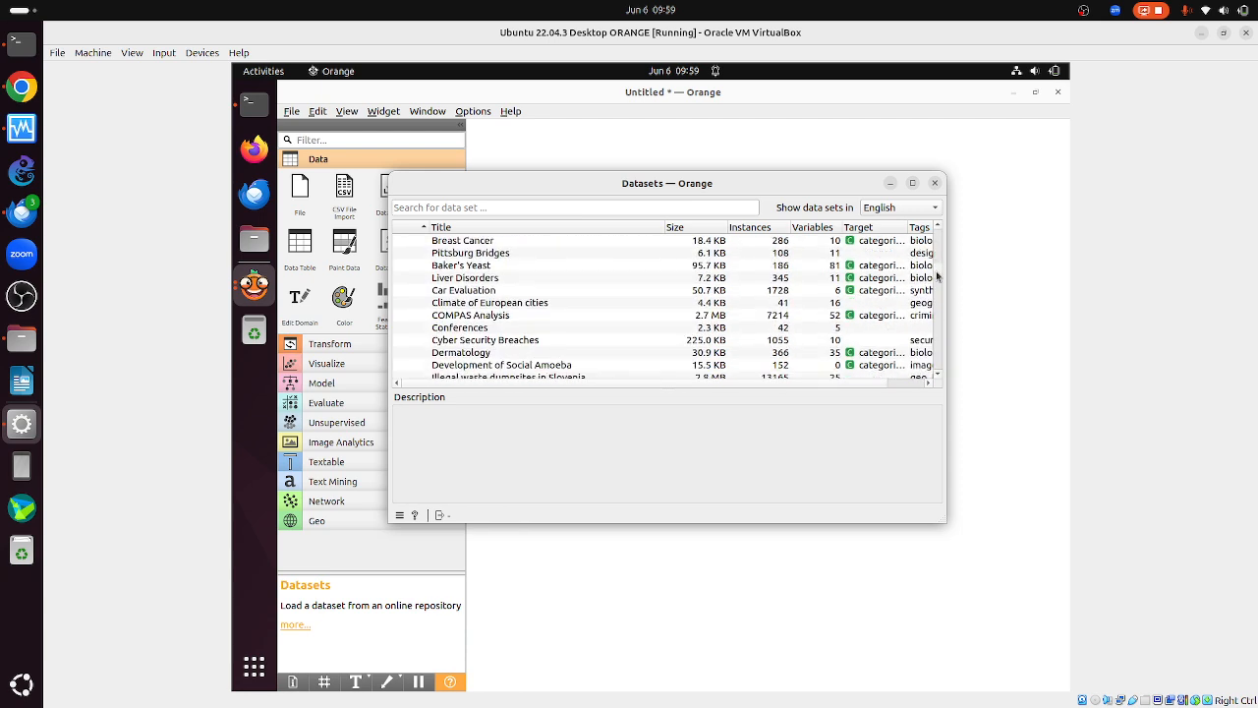
drag(936, 277, 924, 348)
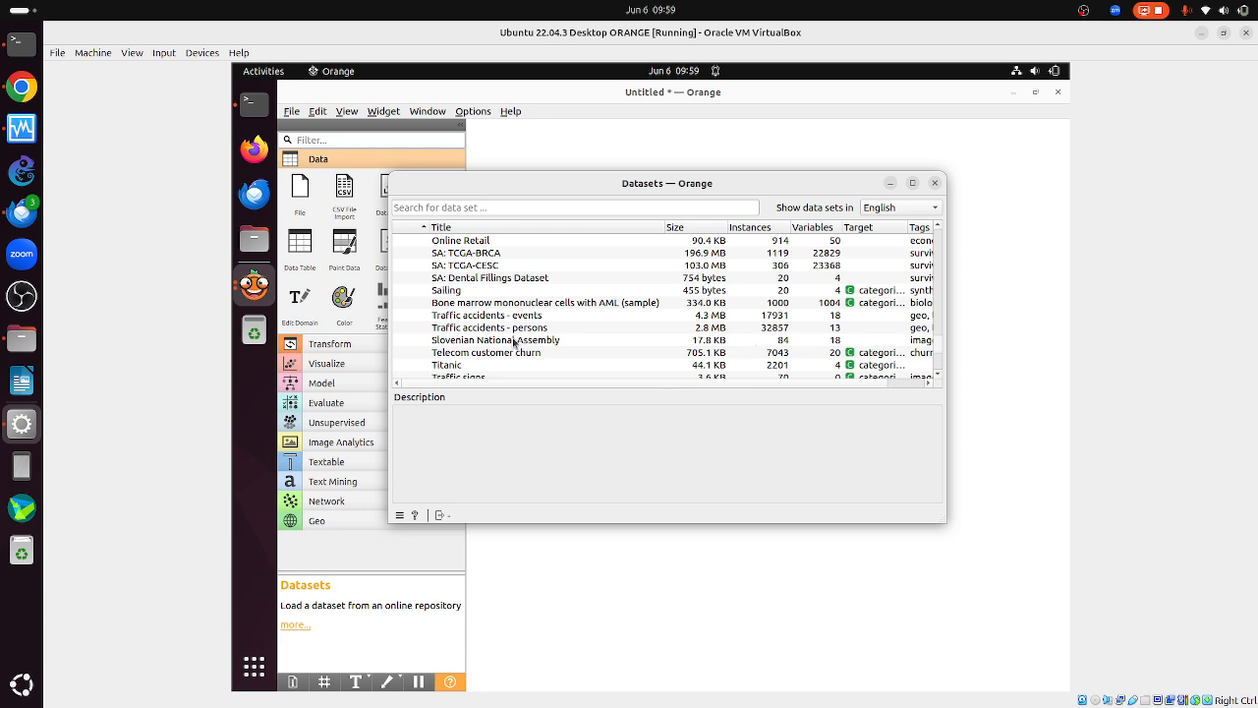
click(482, 366)
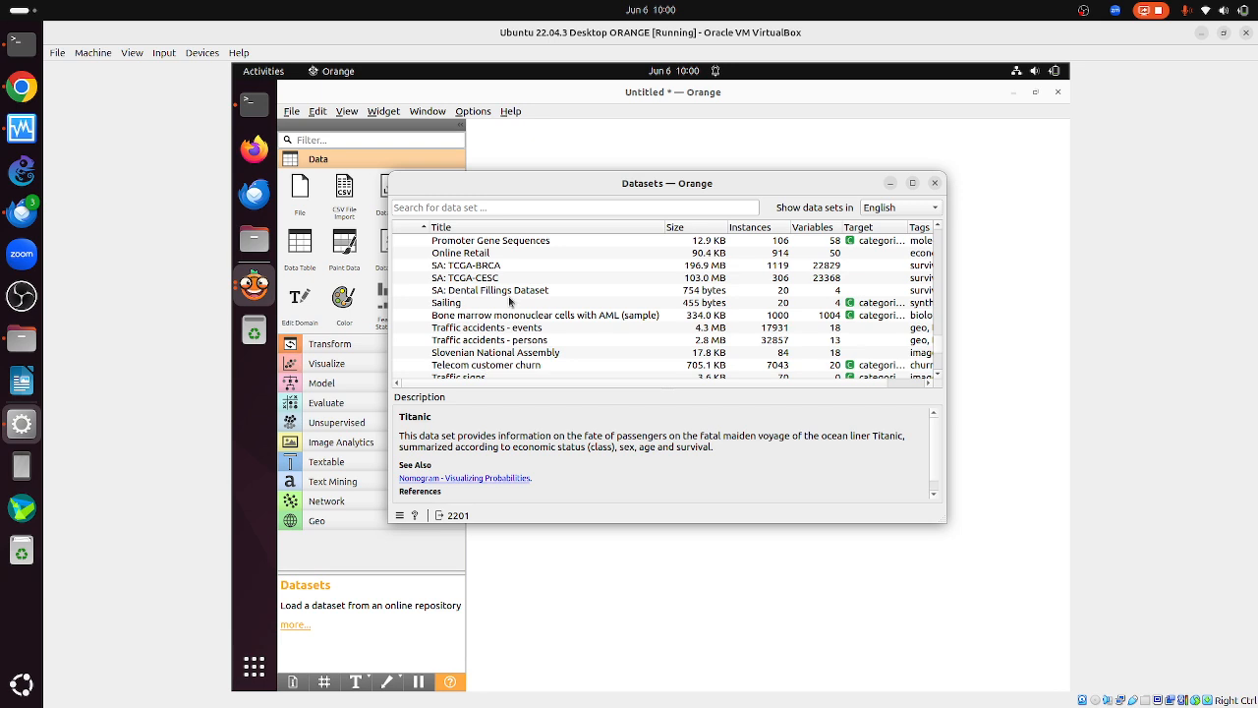
click(933, 186)
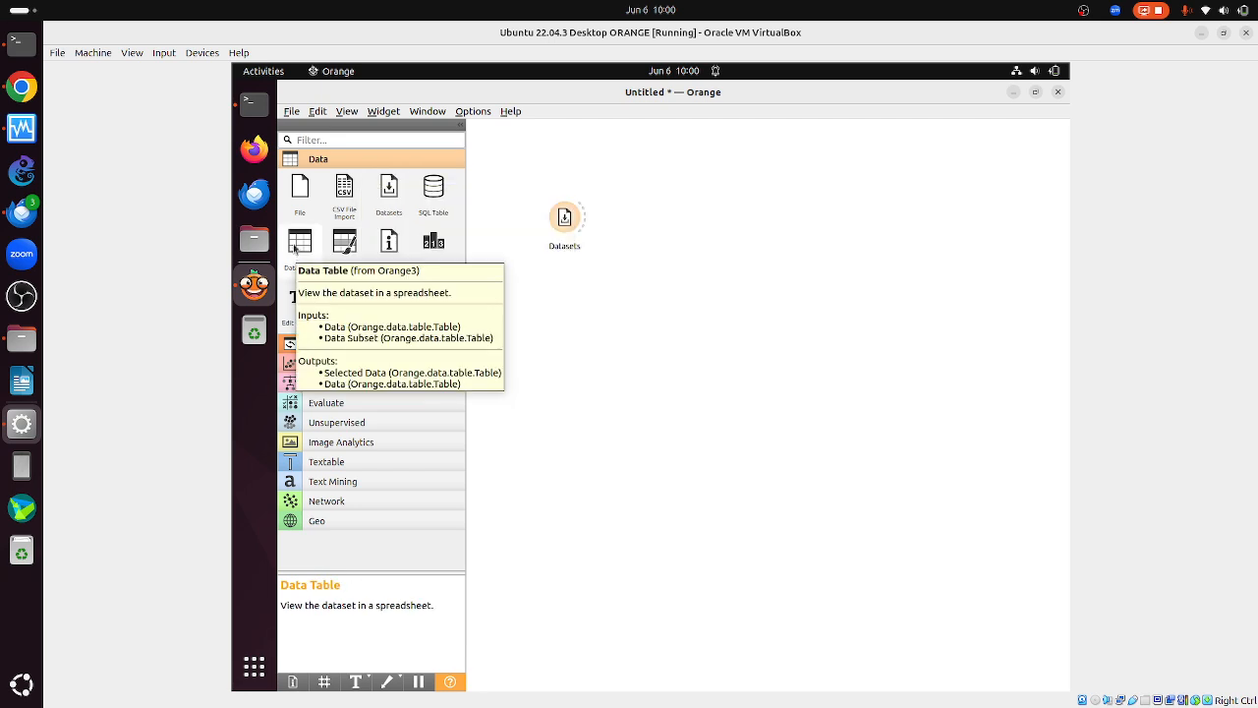
- Add a Data Table widget, link the Datasets output to it, and view the Titanic records in the table
drag(294, 248, 738, 182)
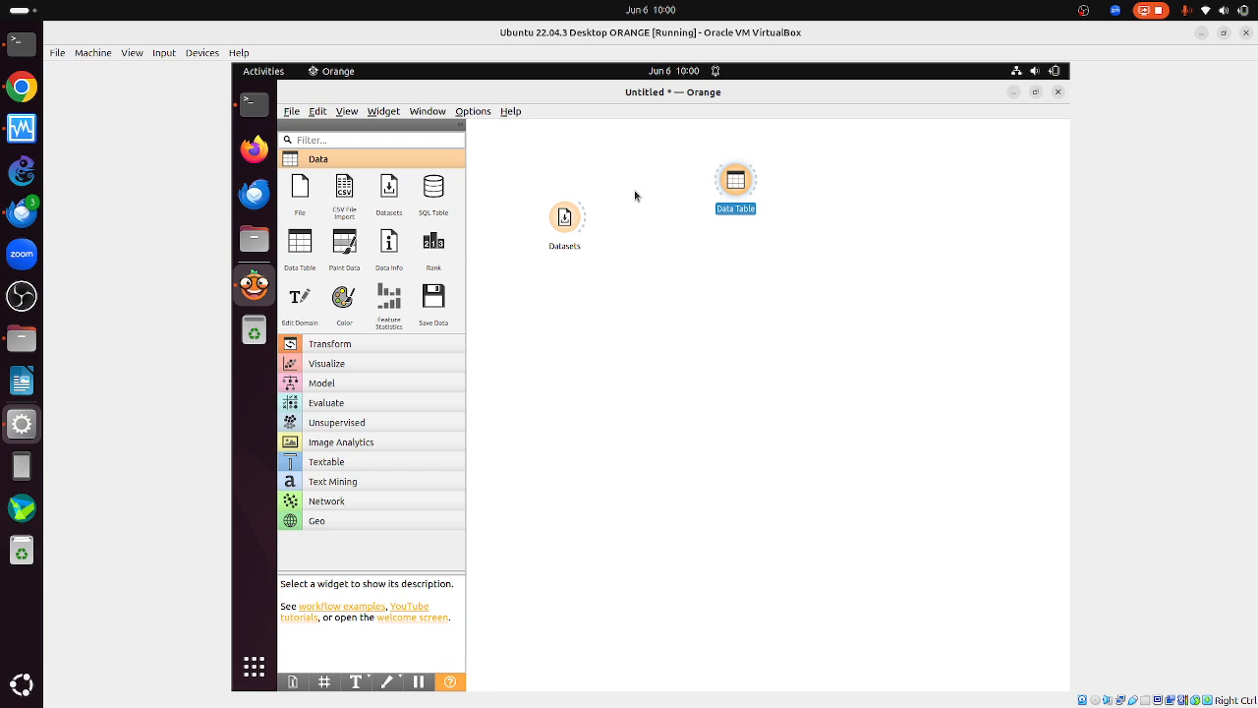
drag(582, 212, 725, 191)
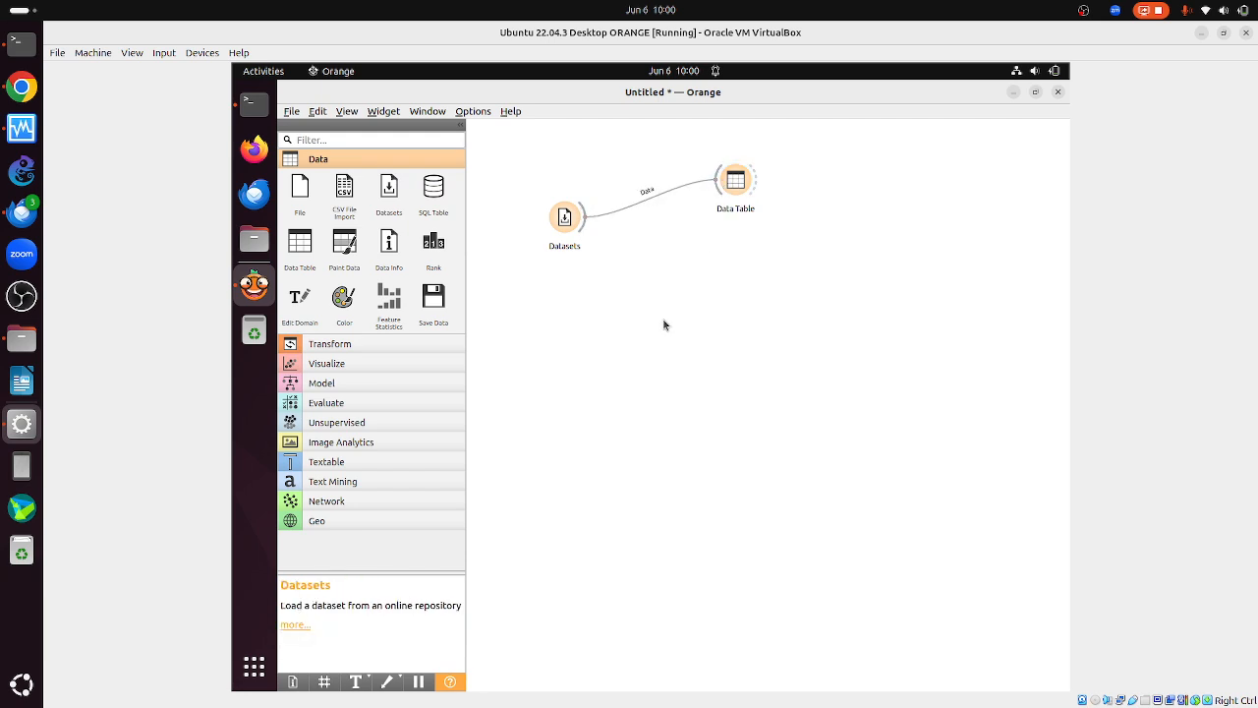
double_click(737, 180)
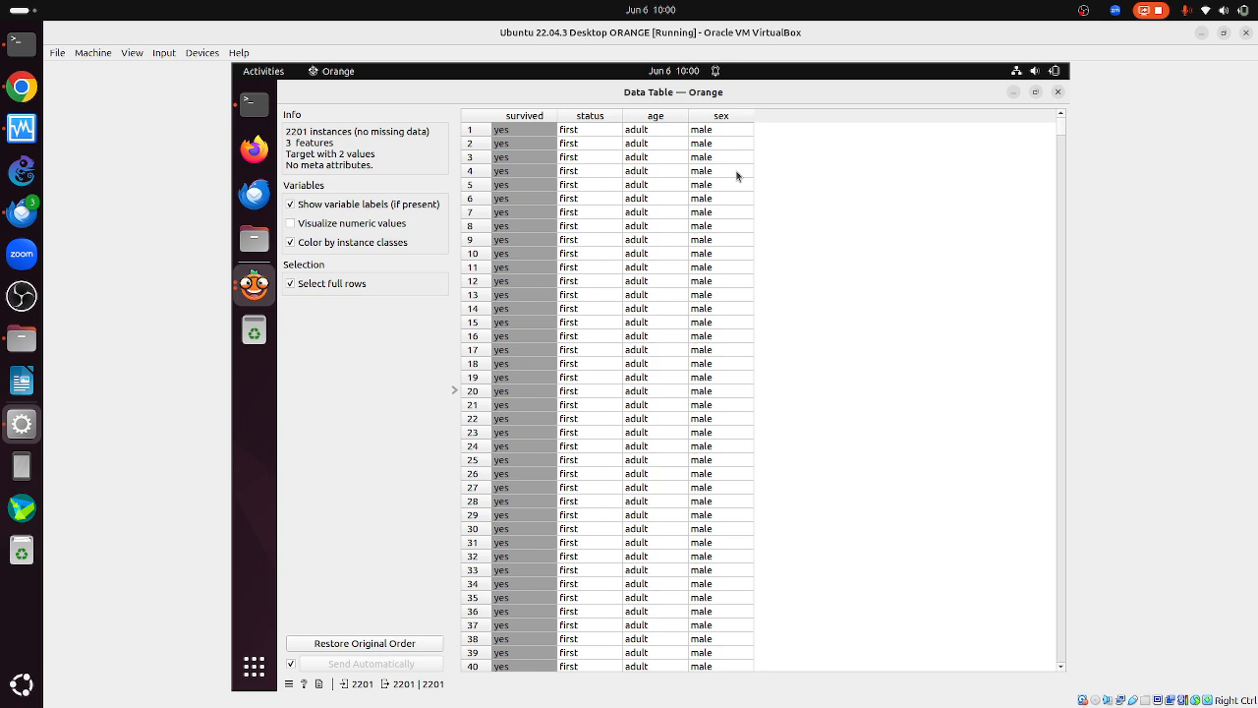
click(1058, 91)
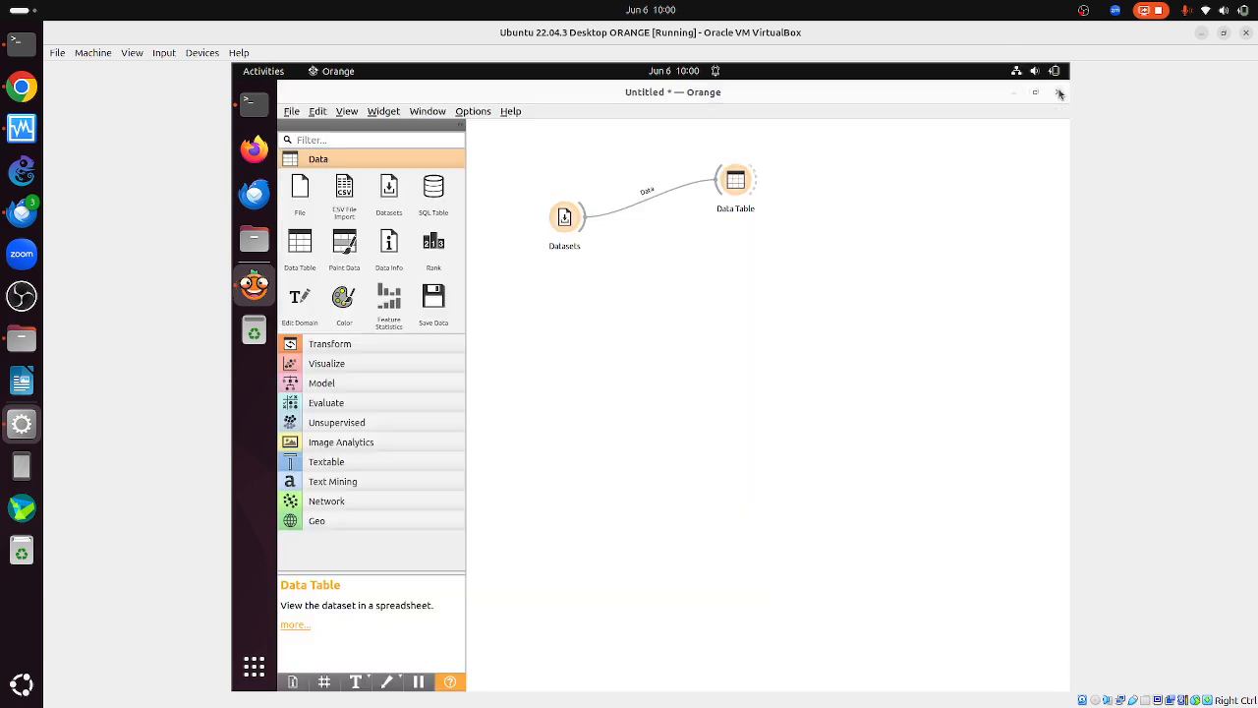
- Remove the link between the Datasets and Data Table widgets
right_click(611, 216)
click(639, 254)
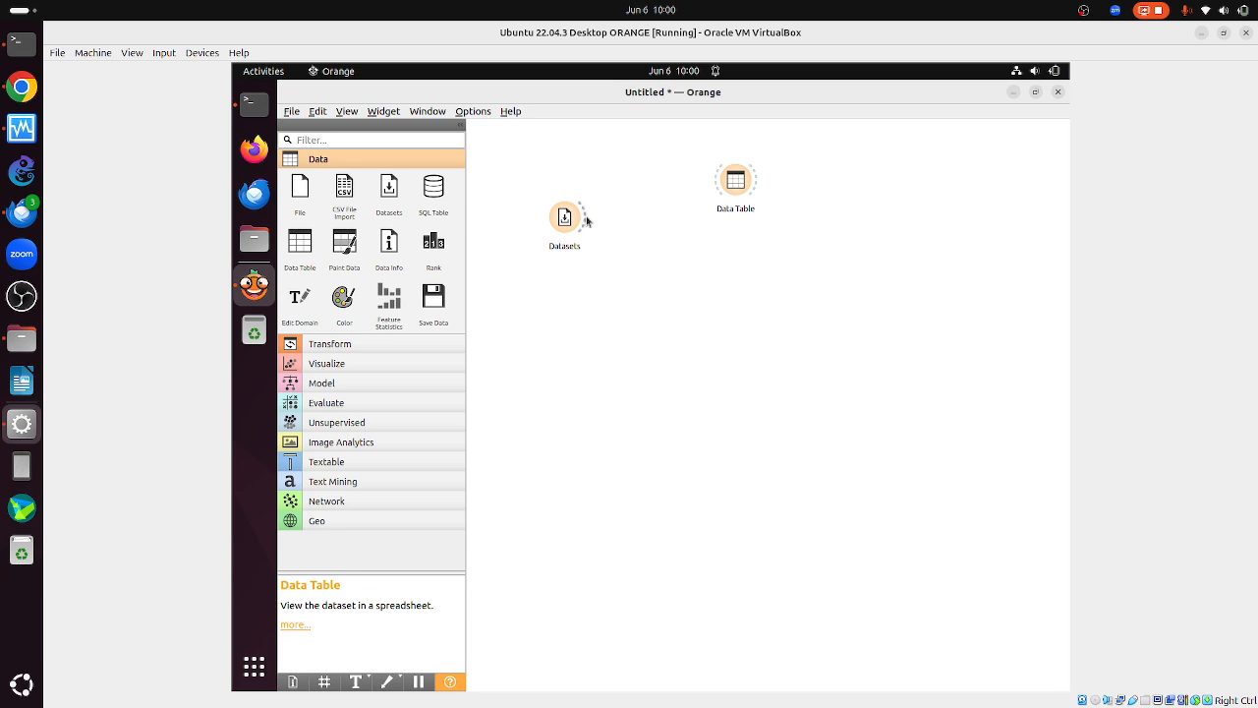
- Link the Datasets output to the Data Table widget and look through the Titanic records from first to last
drag(586, 221, 719, 181)
click(744, 183)
double_click(745, 182)
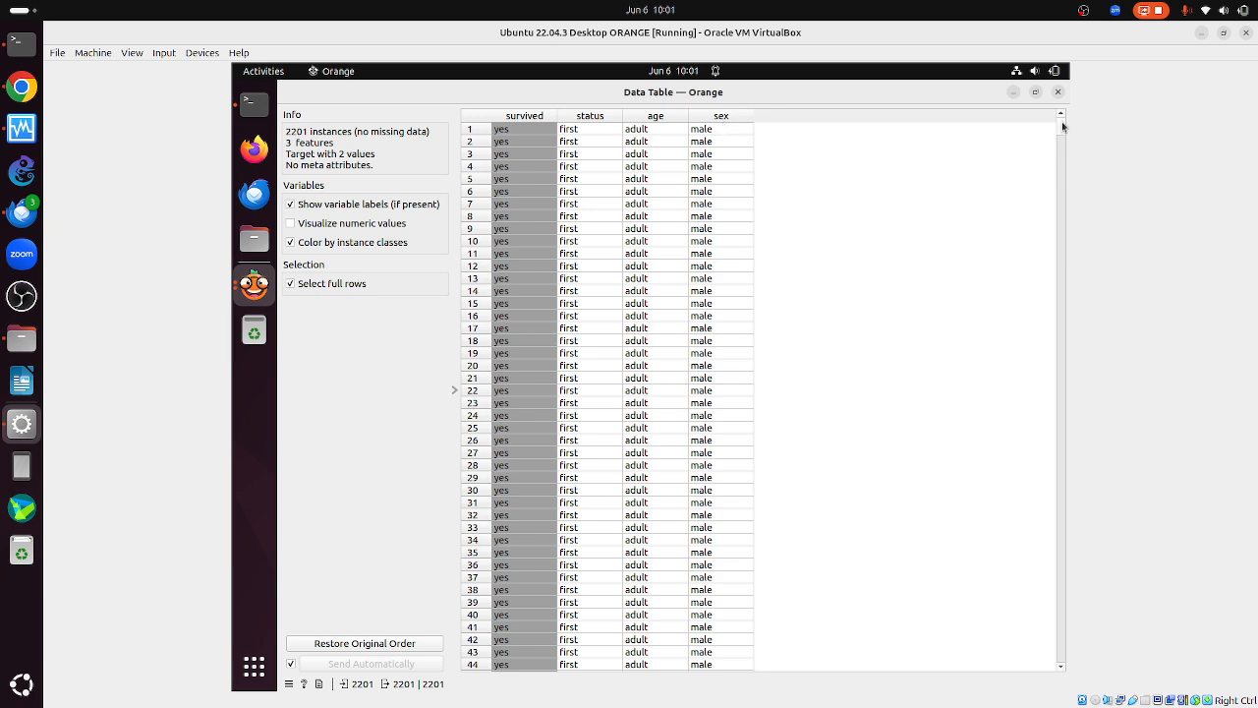
drag(1064, 128, 1047, 693)
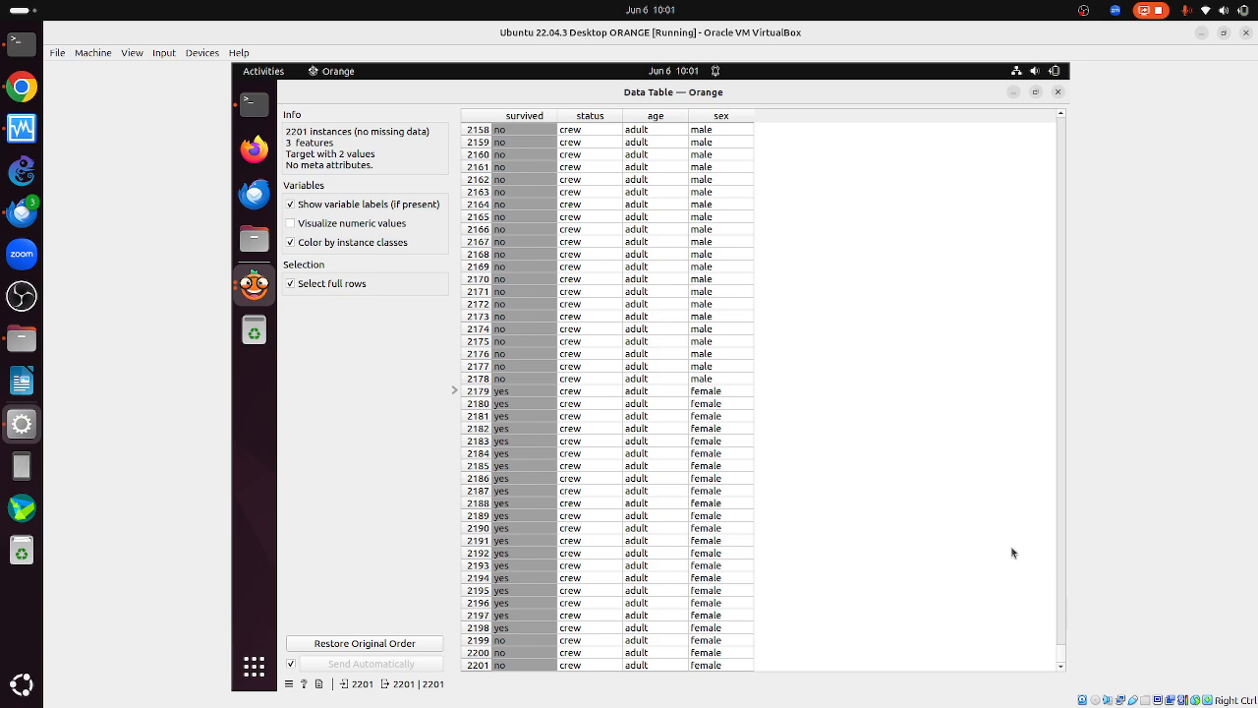
drag(1061, 659, 1081, 90)
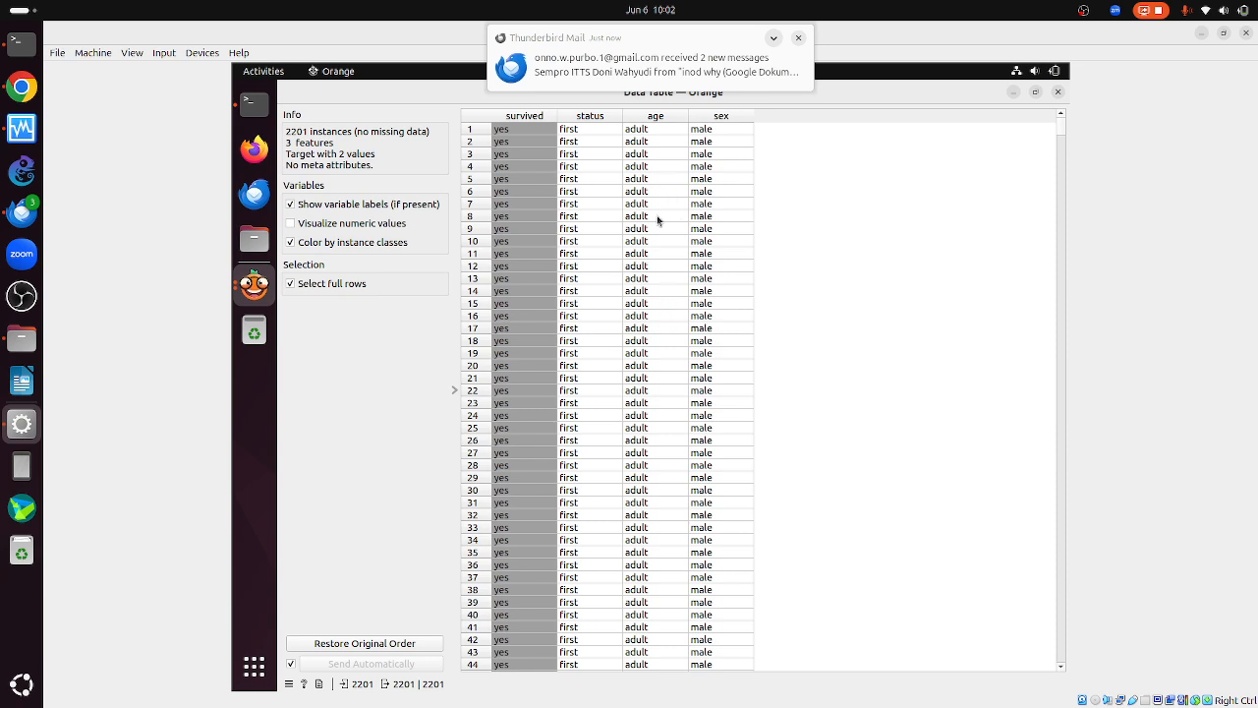
click(802, 38)
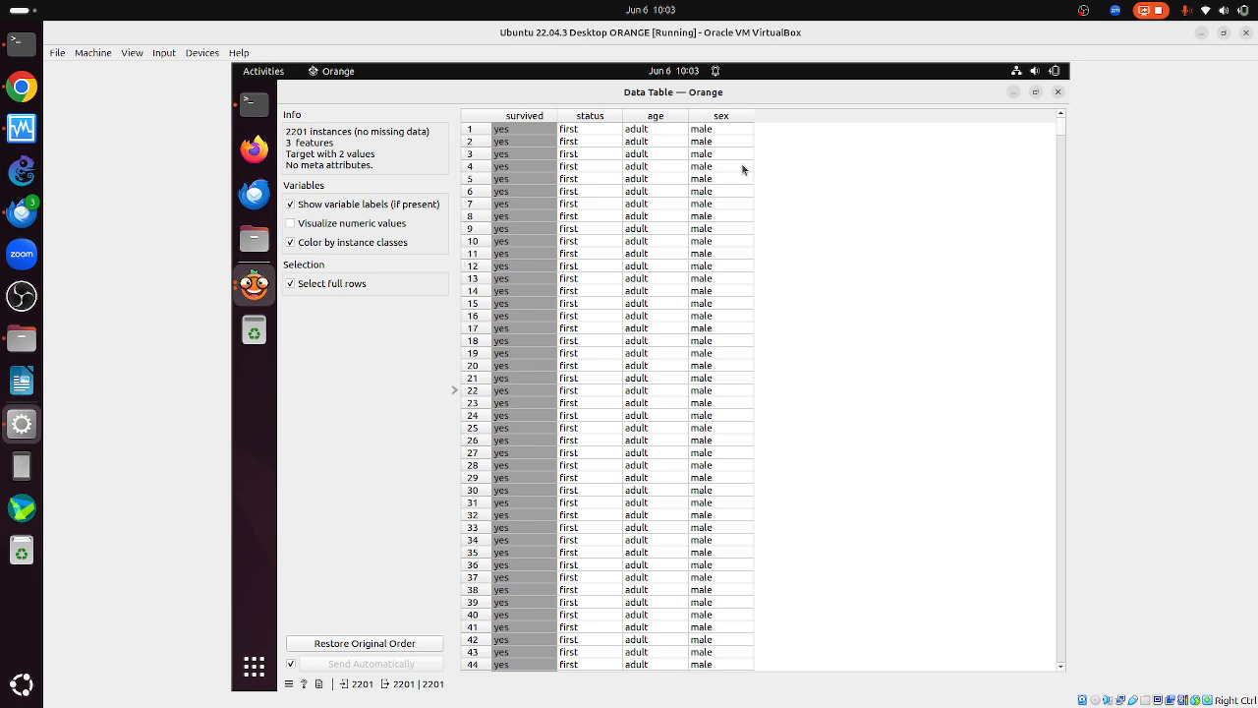
click(1059, 91)
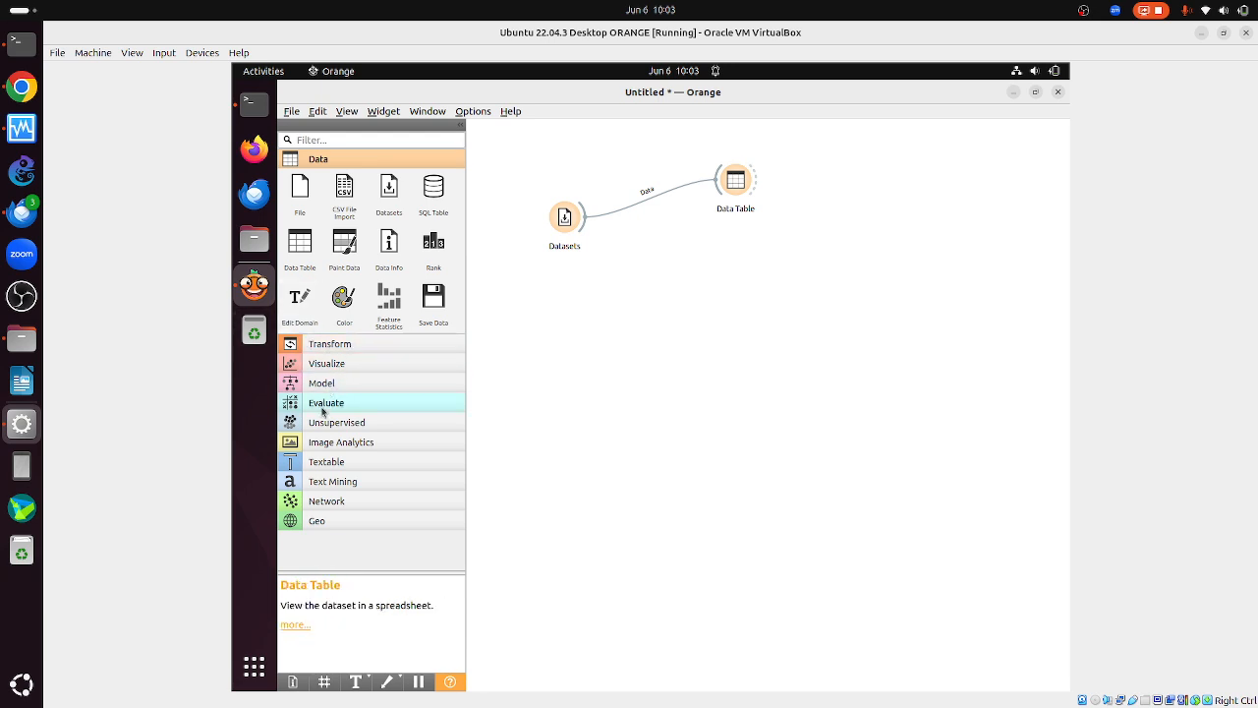
- Add a single Test and Score widget from the Evaluate category and link the Datasets output to it
click(324, 407)
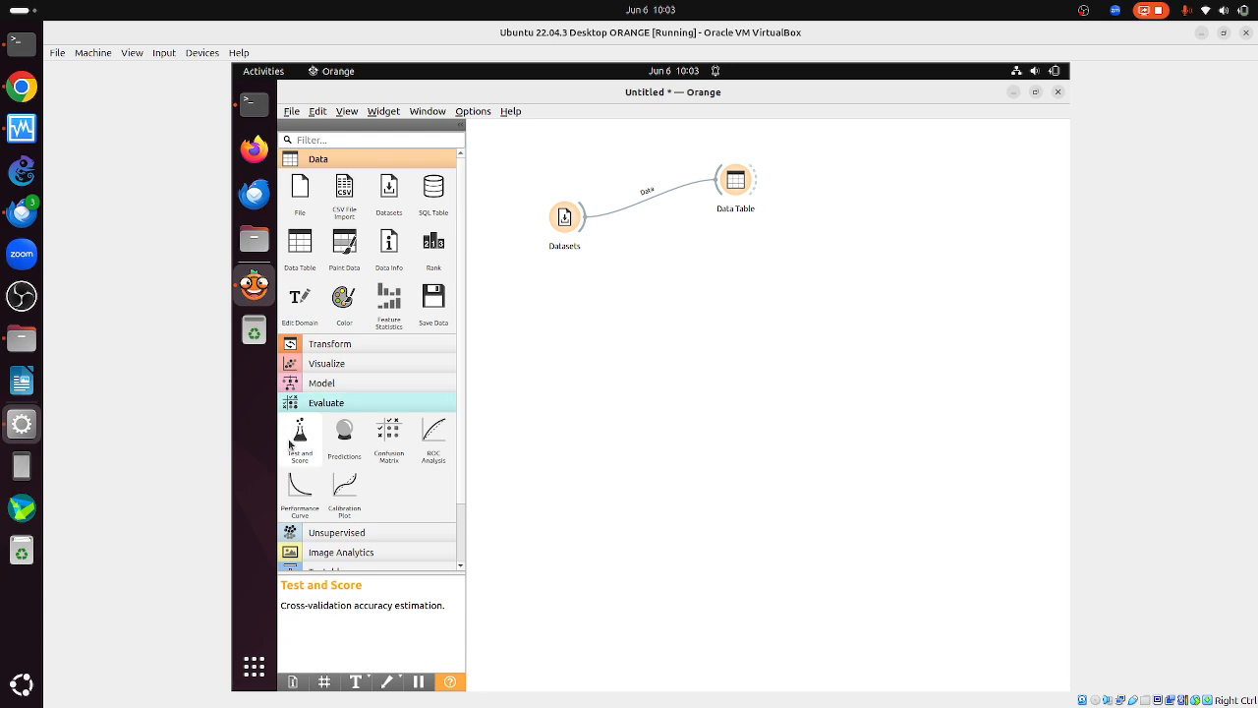
click(291, 443)
drag(291, 442, 663, 405)
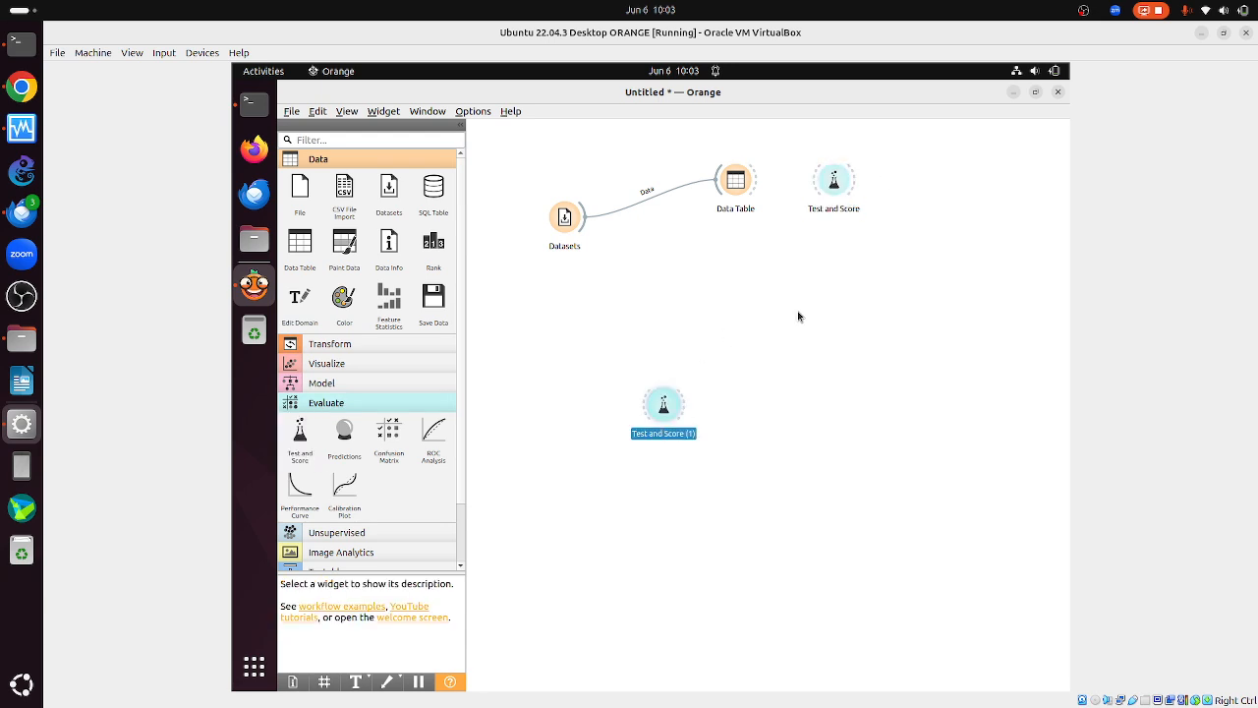
right_click(840, 174)
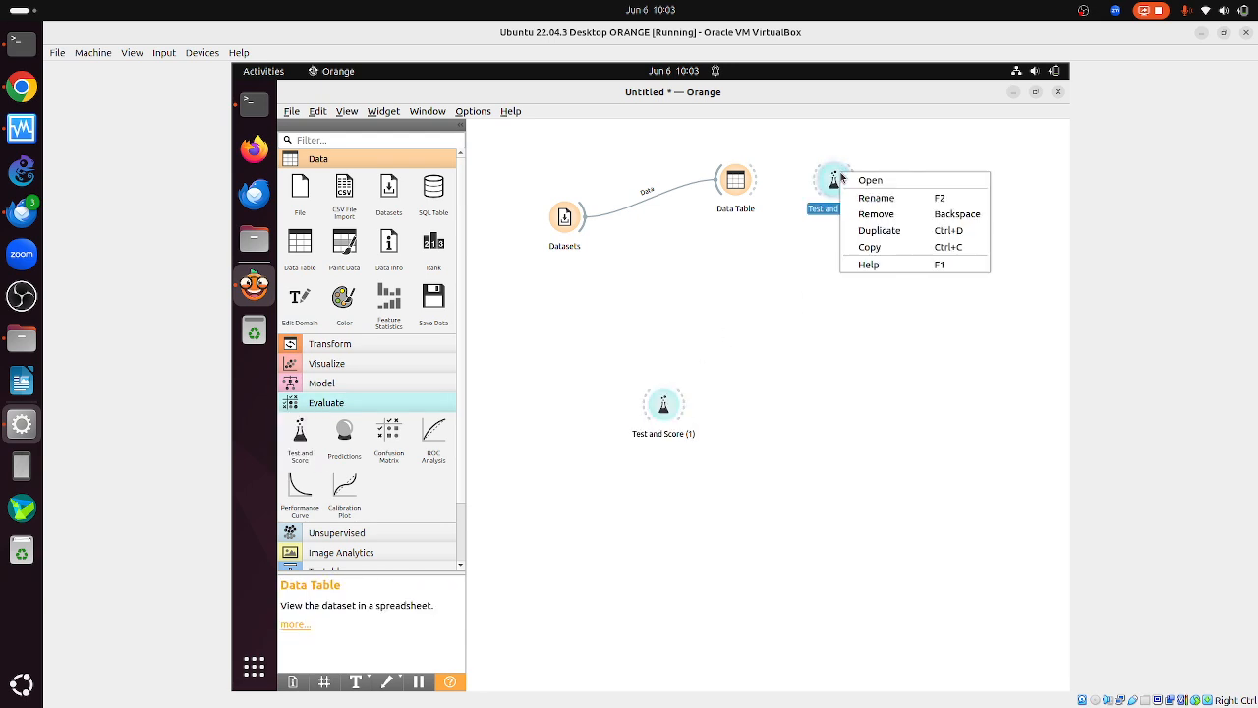
click(876, 216)
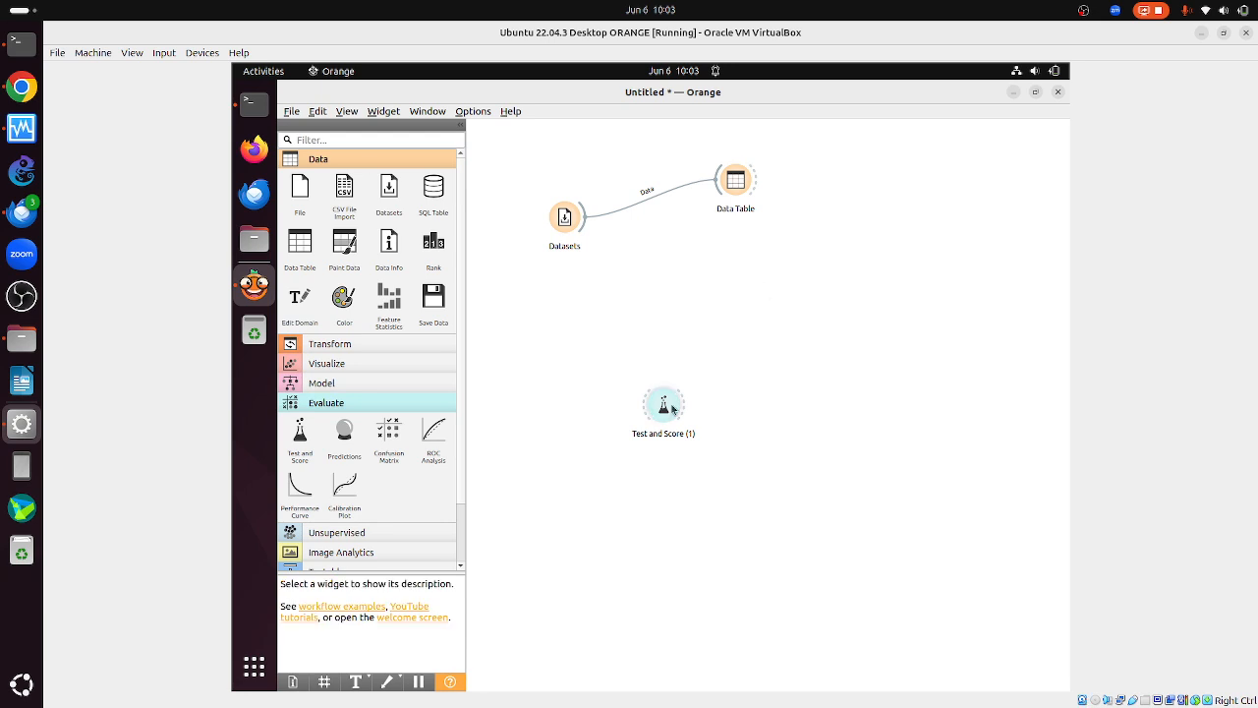
drag(673, 408, 818, 342)
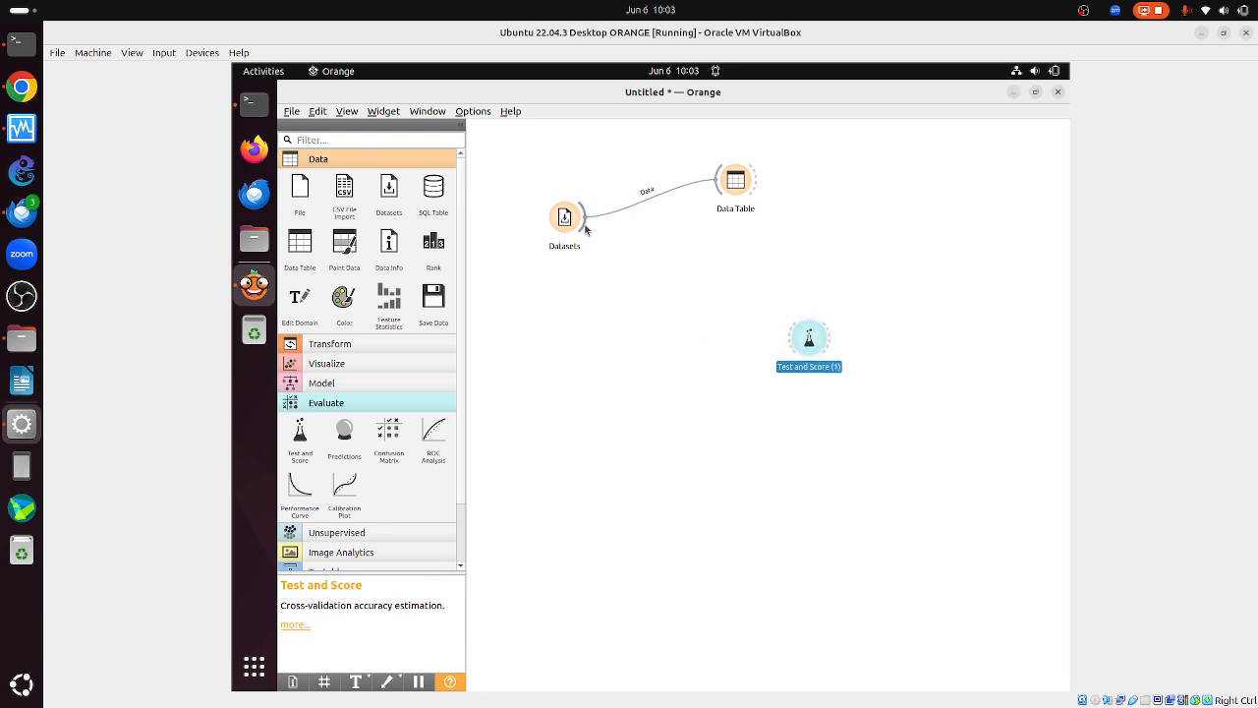
drag(586, 228, 801, 344)
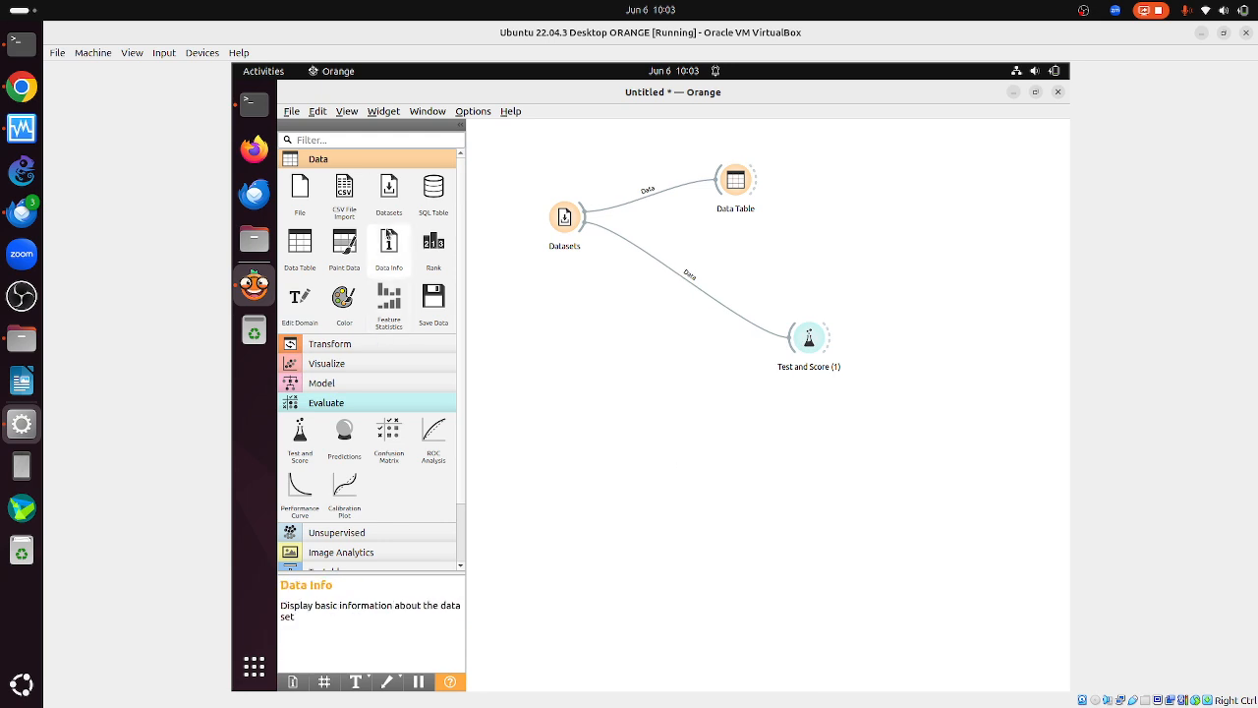
- Add Tree, Random Forest, Gradient Boosting, Logistic Regression and Naive Bayes widgets from the Model category to the canvas
click(368, 158)
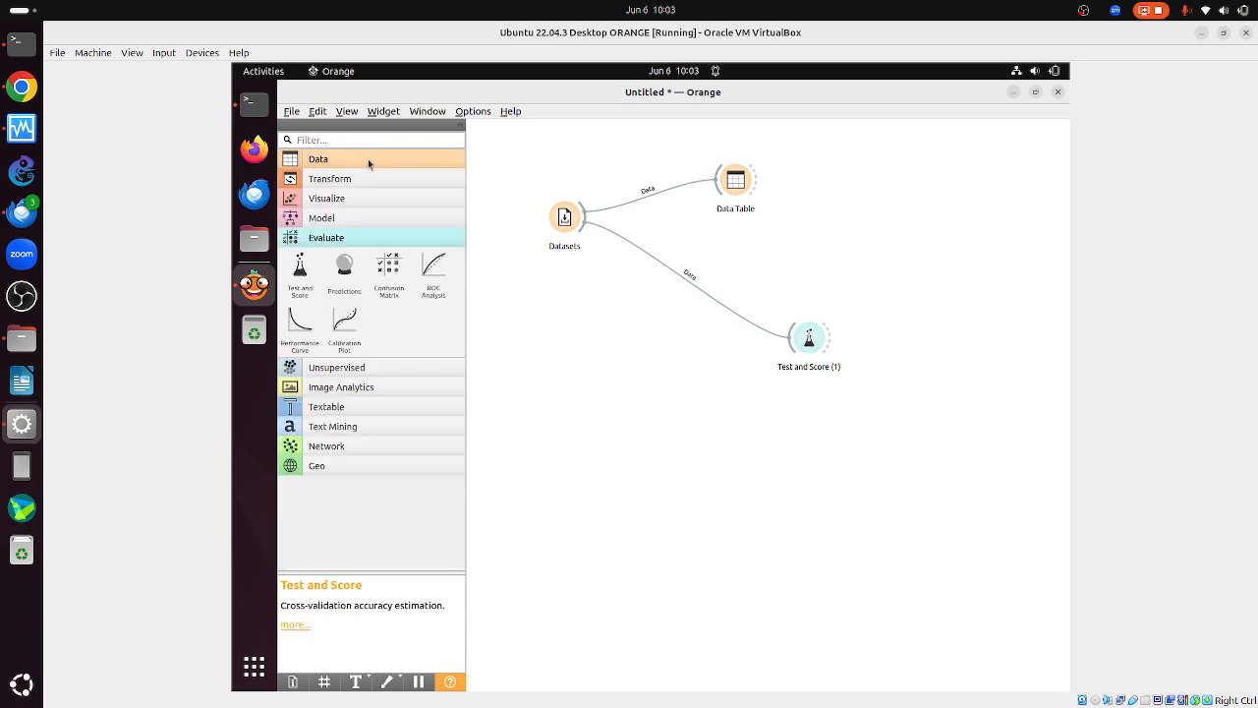
click(334, 217)
drag(299, 298, 587, 327)
drag(344, 300, 656, 406)
drag(392, 301, 669, 477)
drag(344, 361, 737, 531)
drag(390, 358, 807, 524)
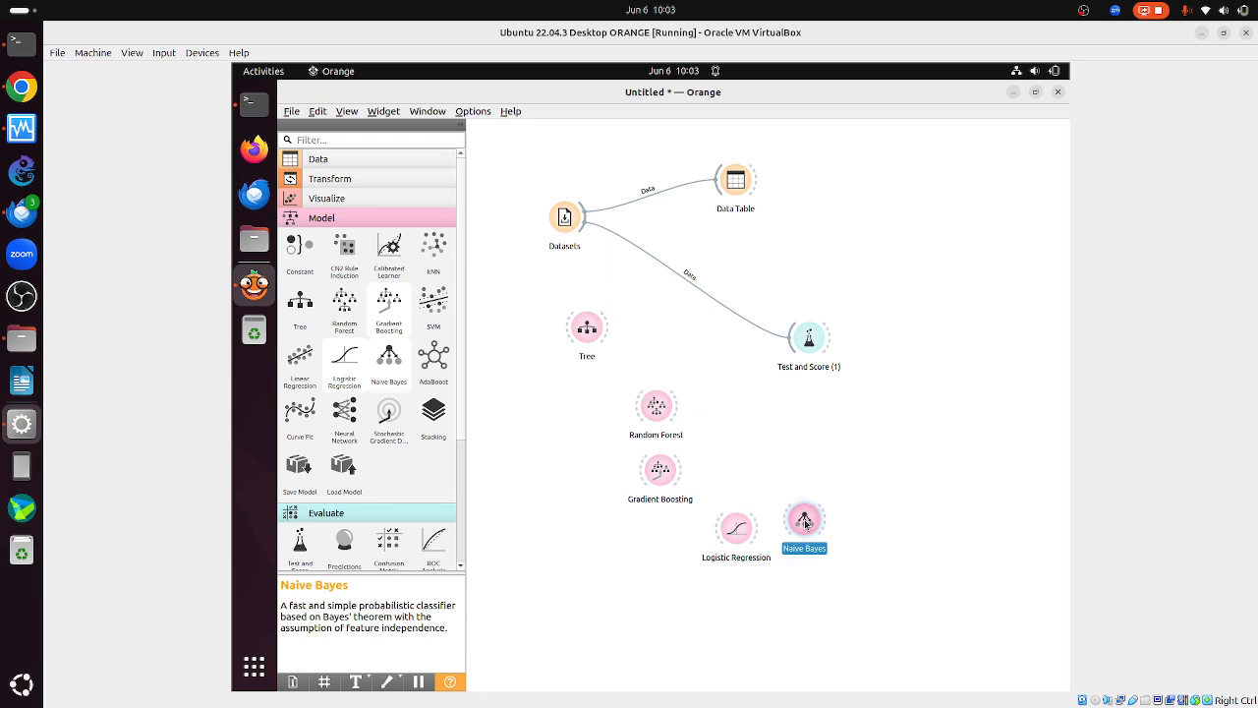
- Link the Tree learner to Test and Score and view its cross-validation results
drag(608, 329, 800, 338)
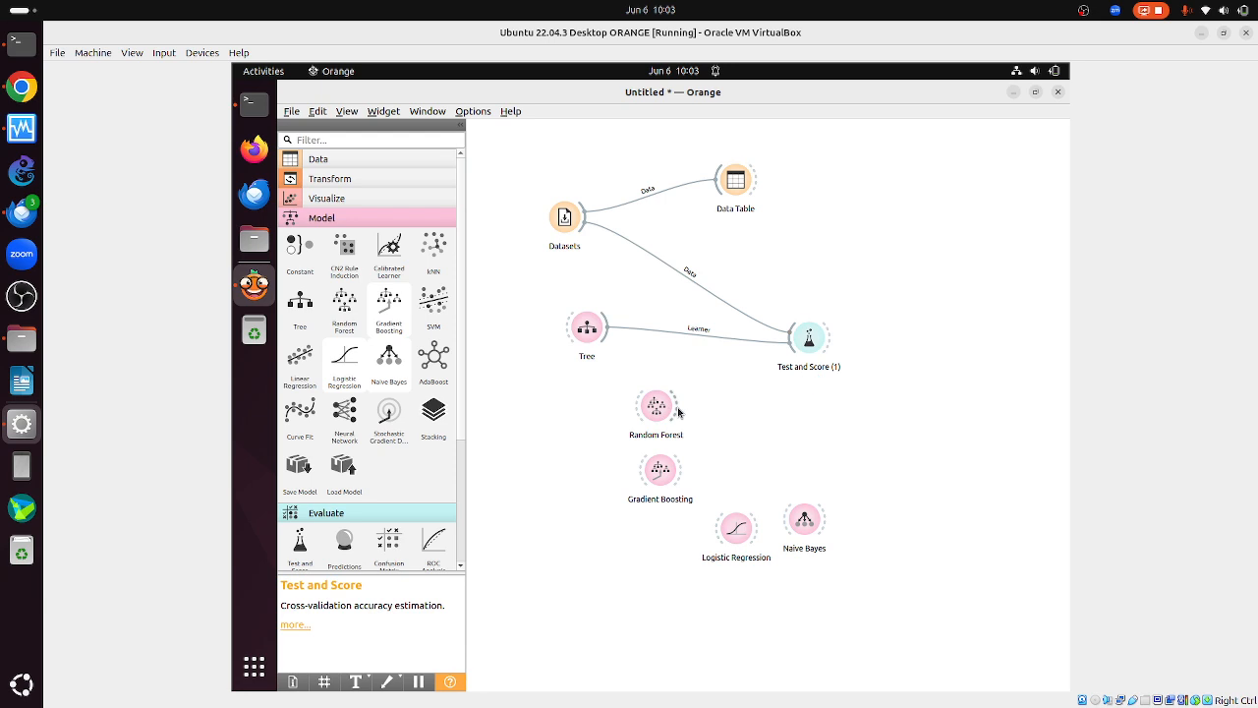
double_click(805, 337)
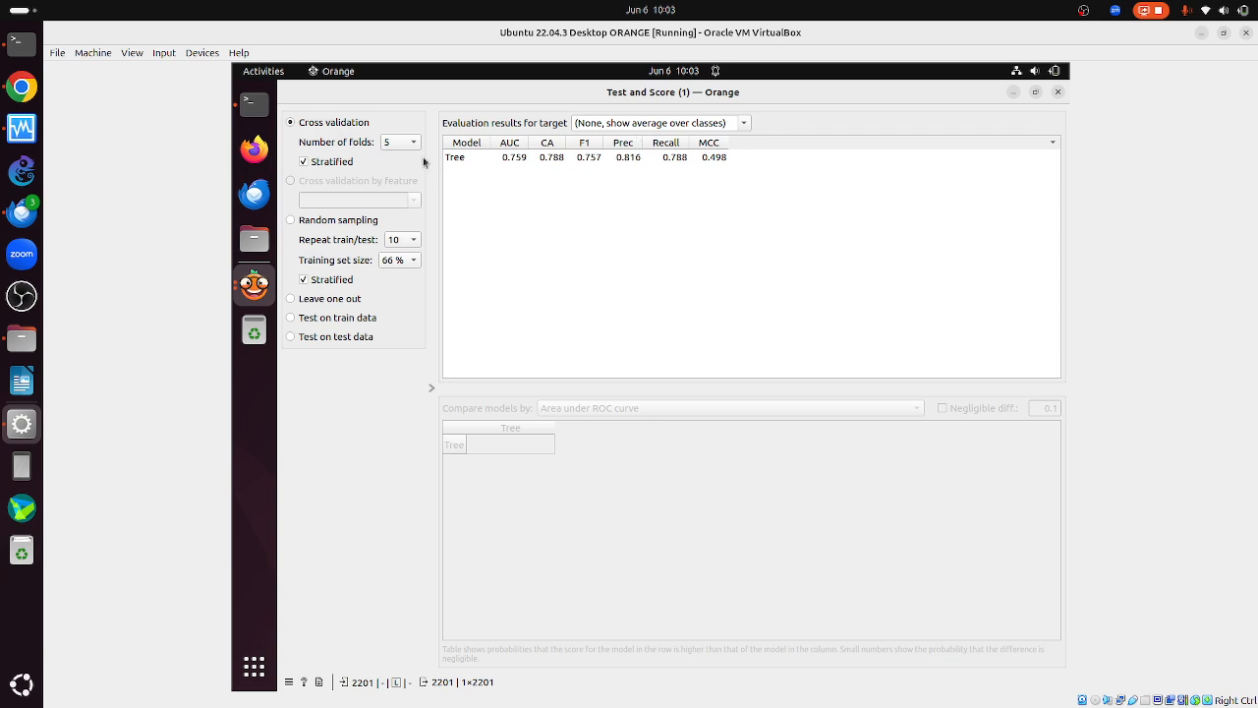
click(1058, 94)
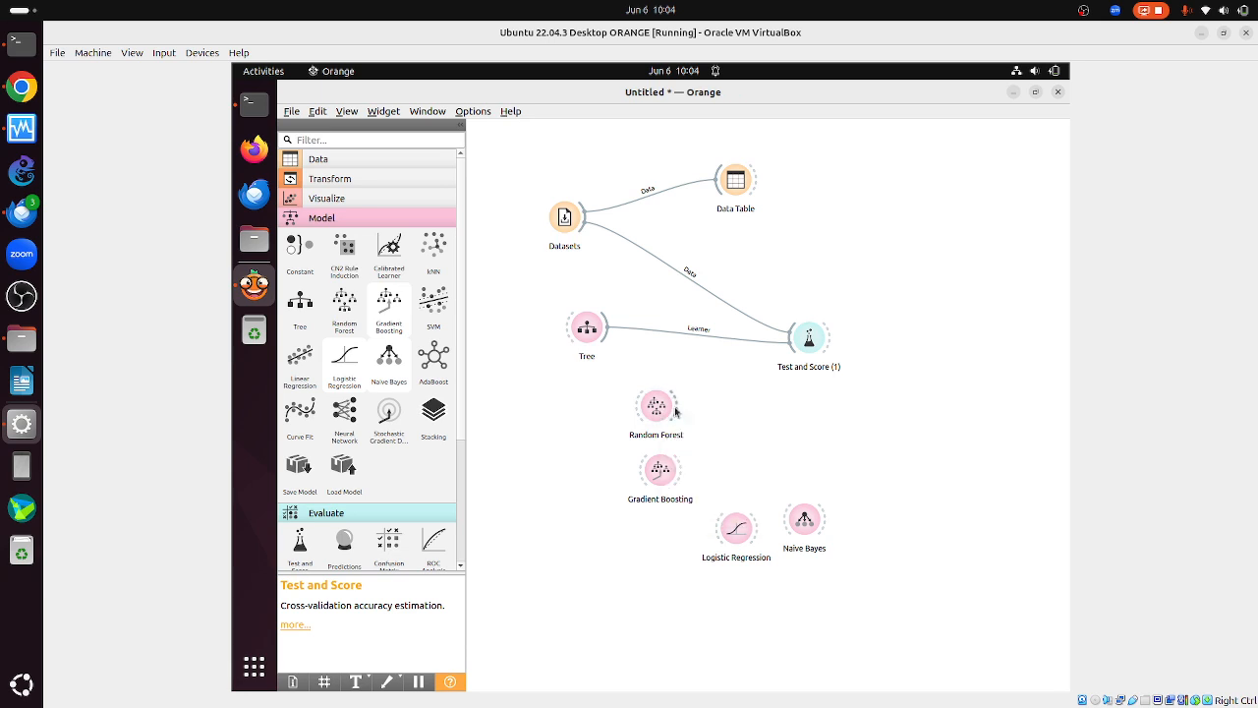
- Link Random Forest, Gradient Boosting, Logistic Regression and Naive Bayes to Test and Score and compare the scores of all models
drag(676, 411, 835, 346)
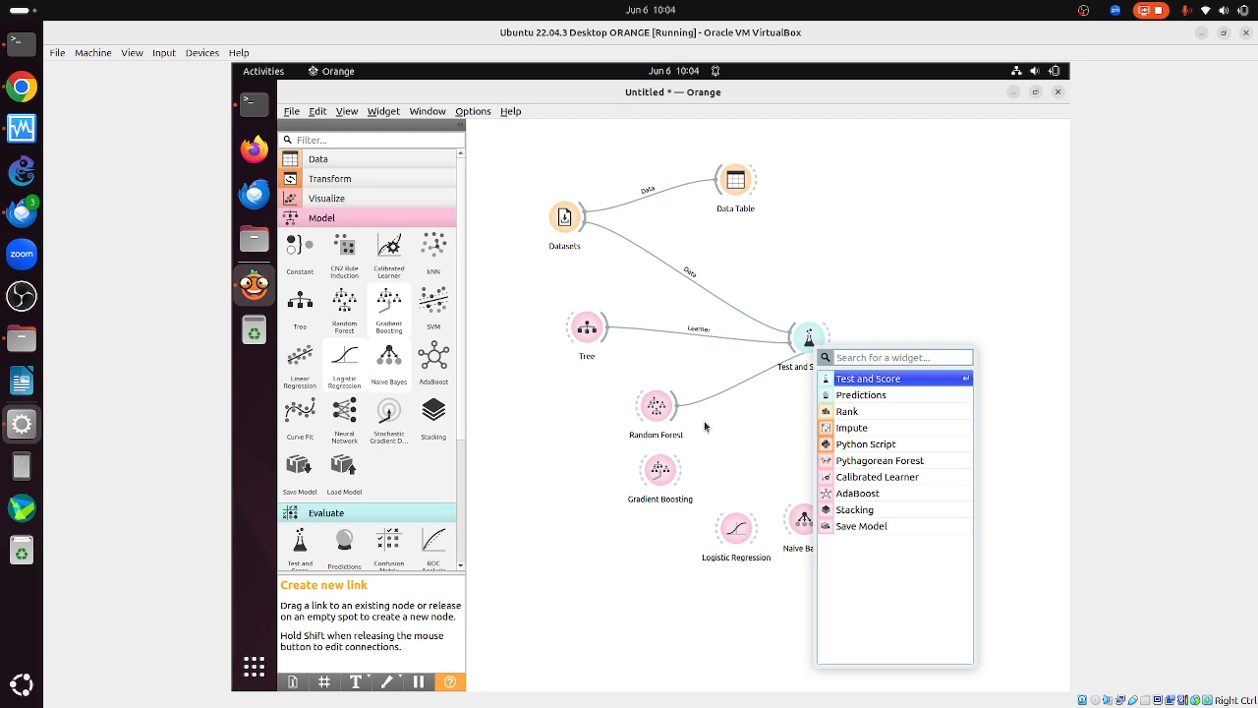
click(715, 421)
drag(677, 405, 810, 340)
drag(679, 470, 799, 358)
drag(758, 527, 809, 336)
drag(828, 518, 793, 337)
double_click(808, 338)
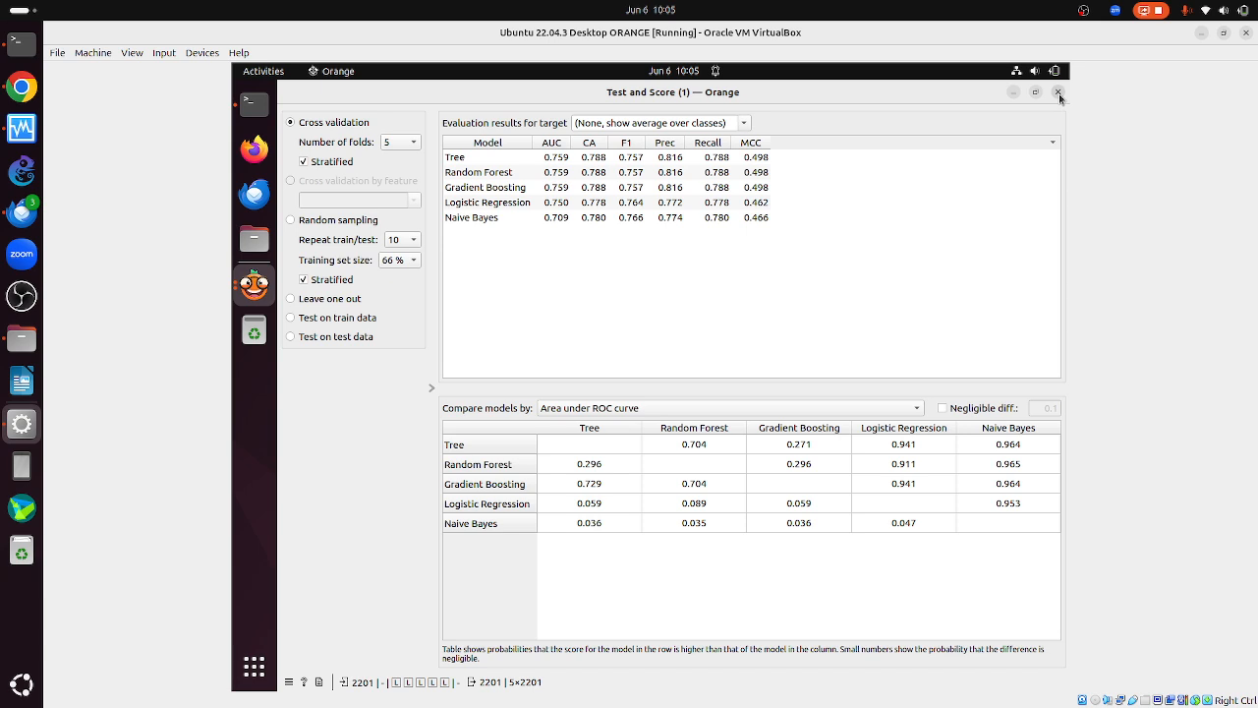
click(1058, 91)
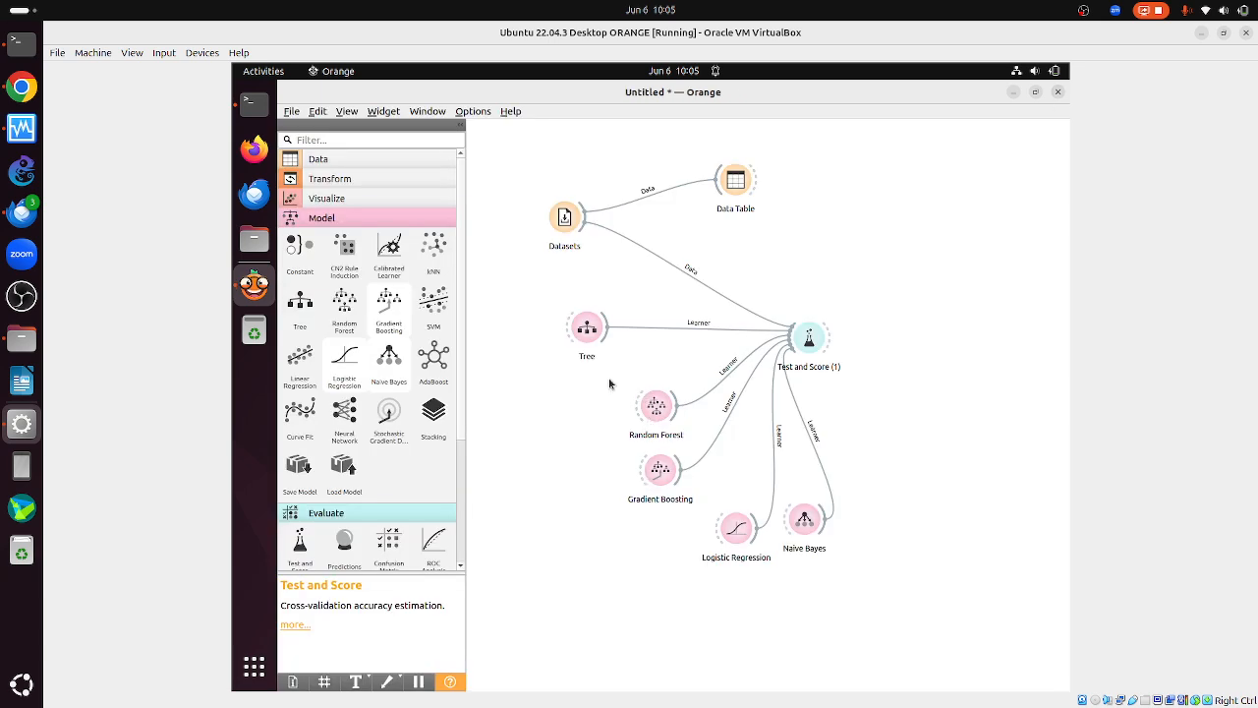
- Delete the Random Forest, Gradient Boosting, Logistic Regression, Naive Bayes and Test and Score widgets from the workflow
drag(610, 380, 993, 649)
key(Delete)
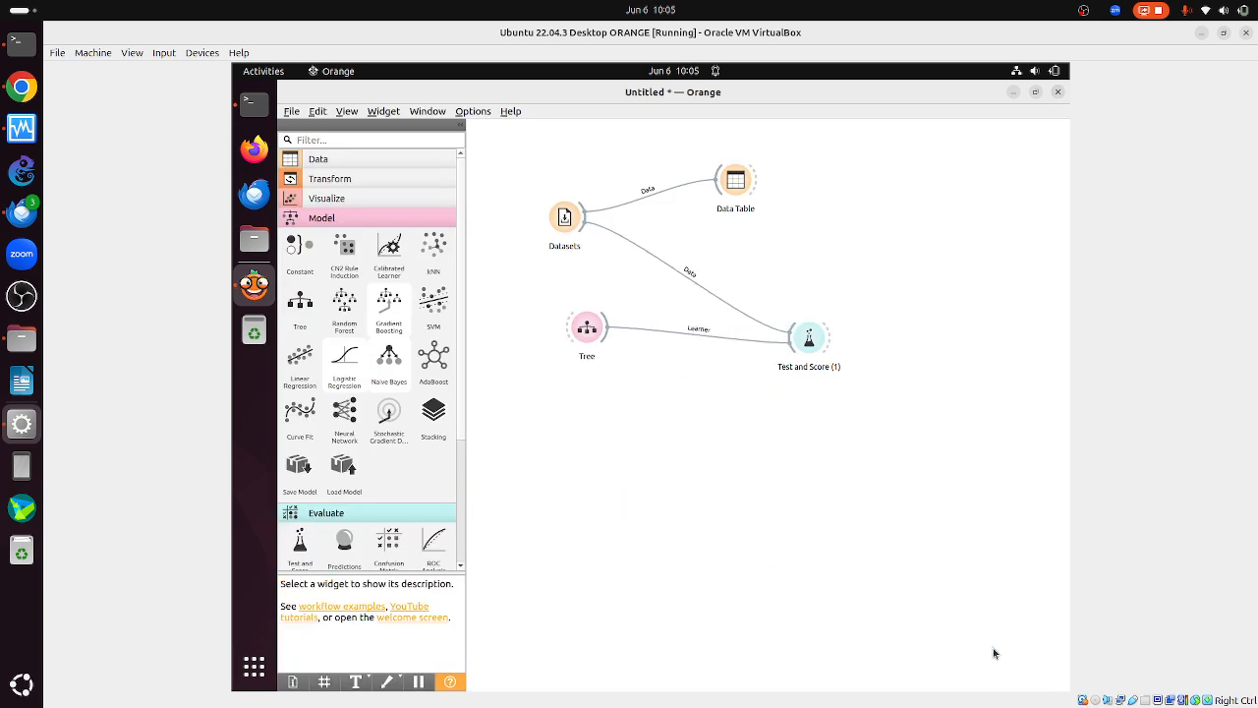
click(818, 348)
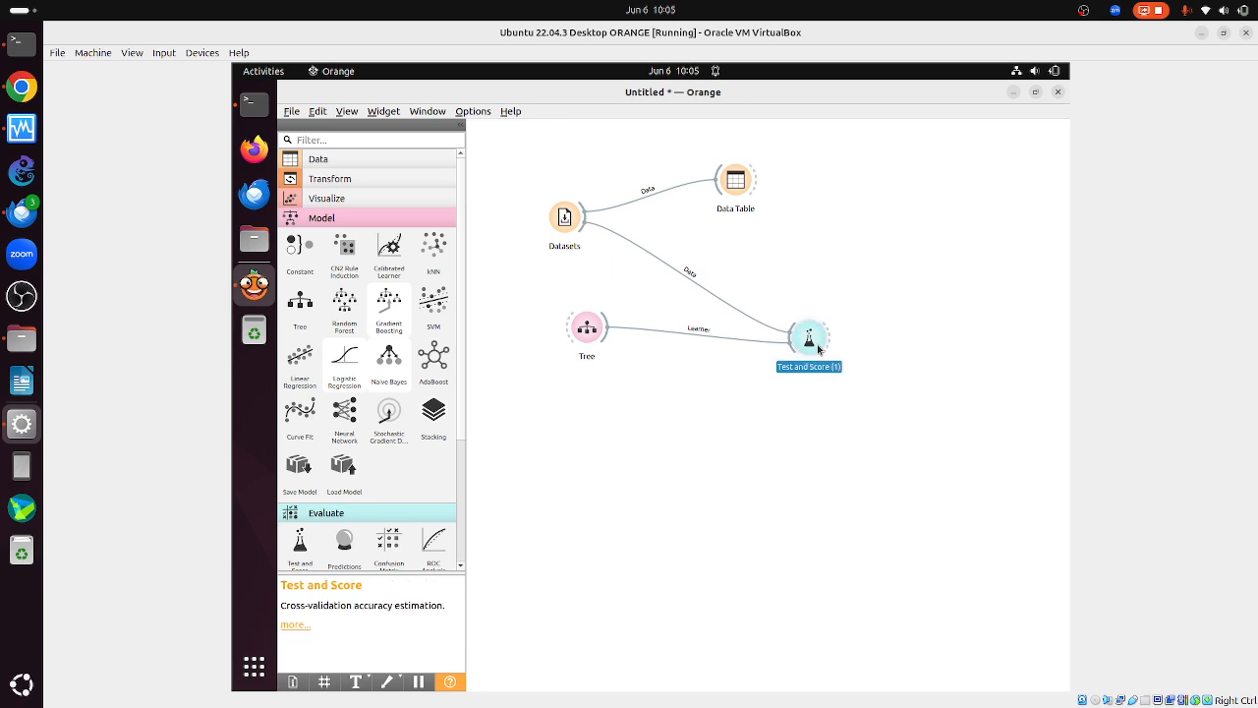
key(Delete)
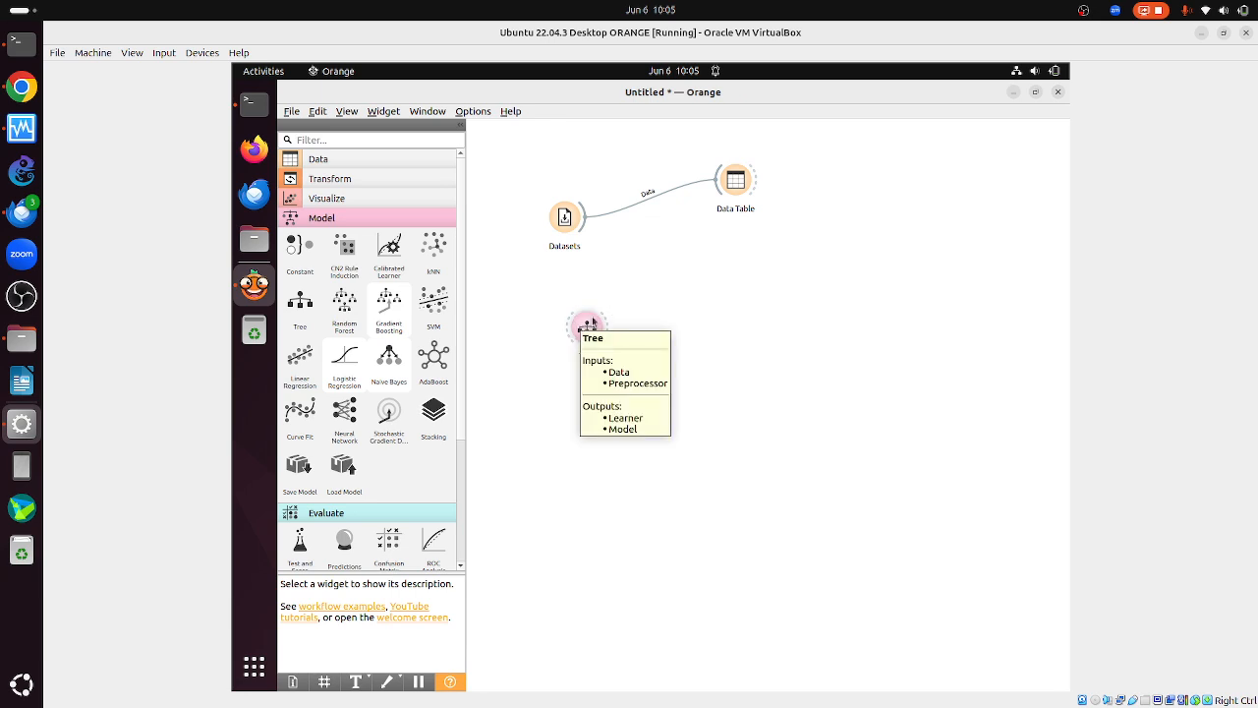
- Link the Datasets output to the repositioned Tree widget, and link Tree to a new Tree Viewer from the Visualize category
drag(586, 326, 706, 342)
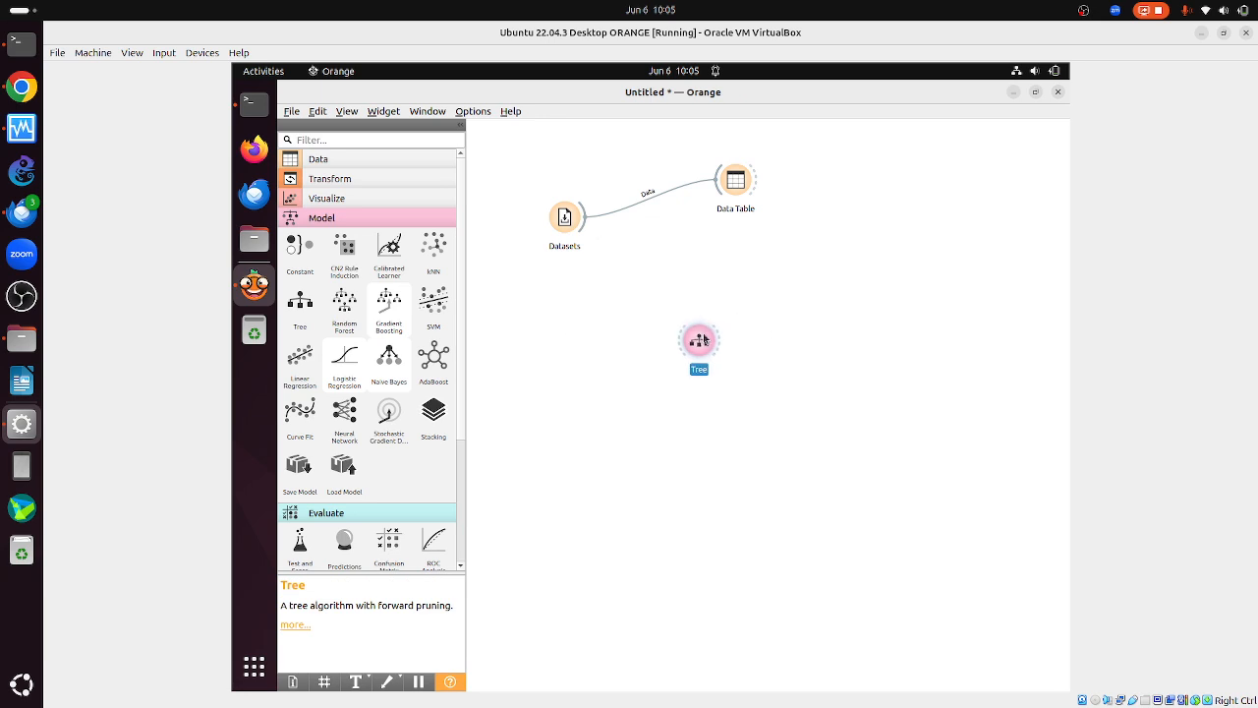
drag(586, 218, 690, 345)
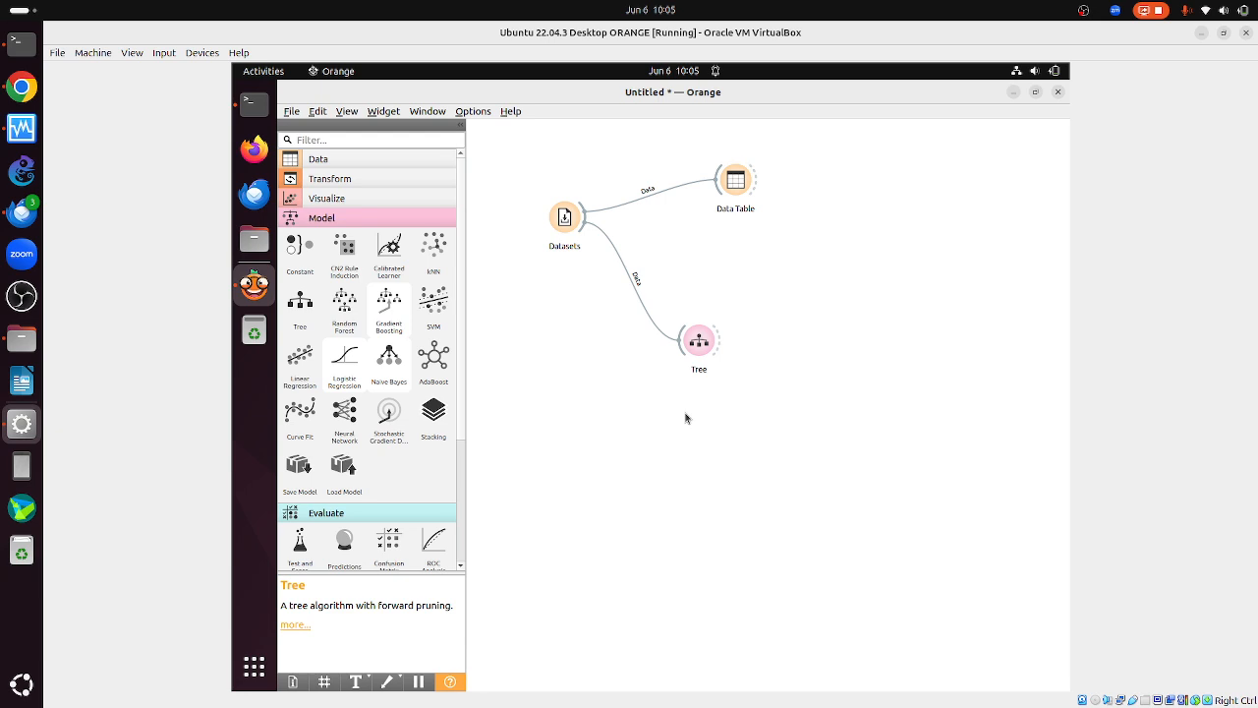
click(338, 218)
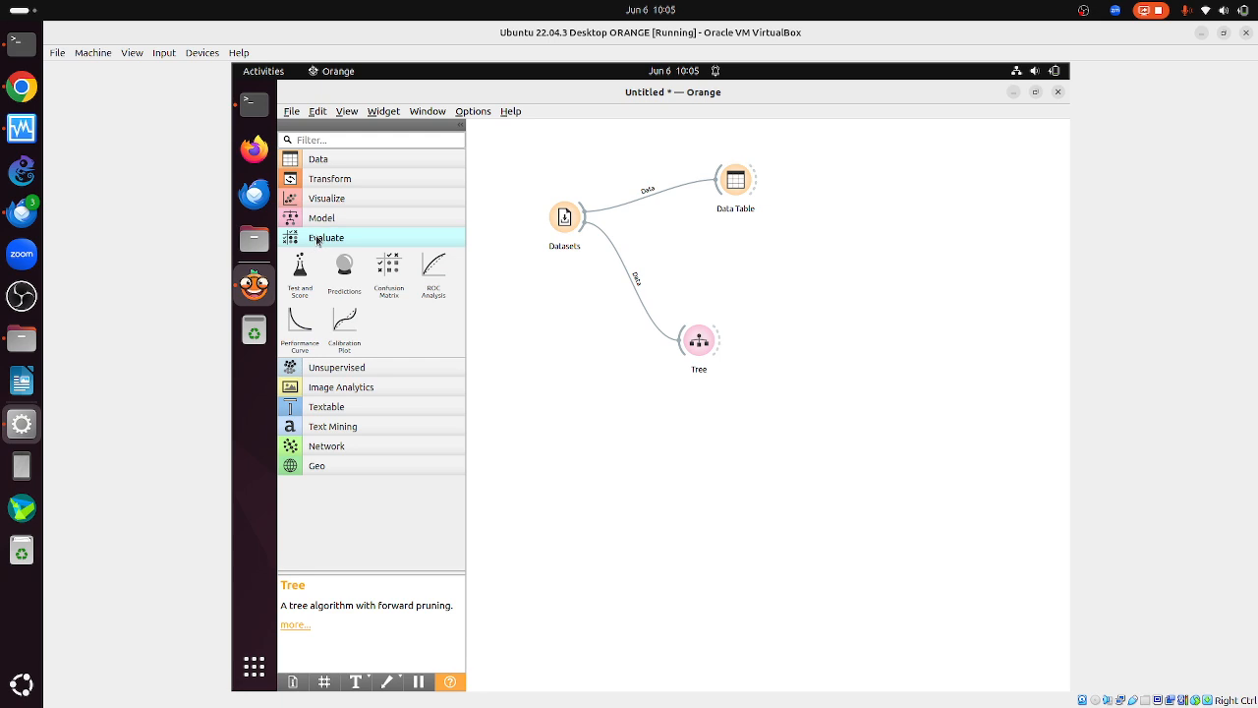
click(317, 240)
click(317, 201)
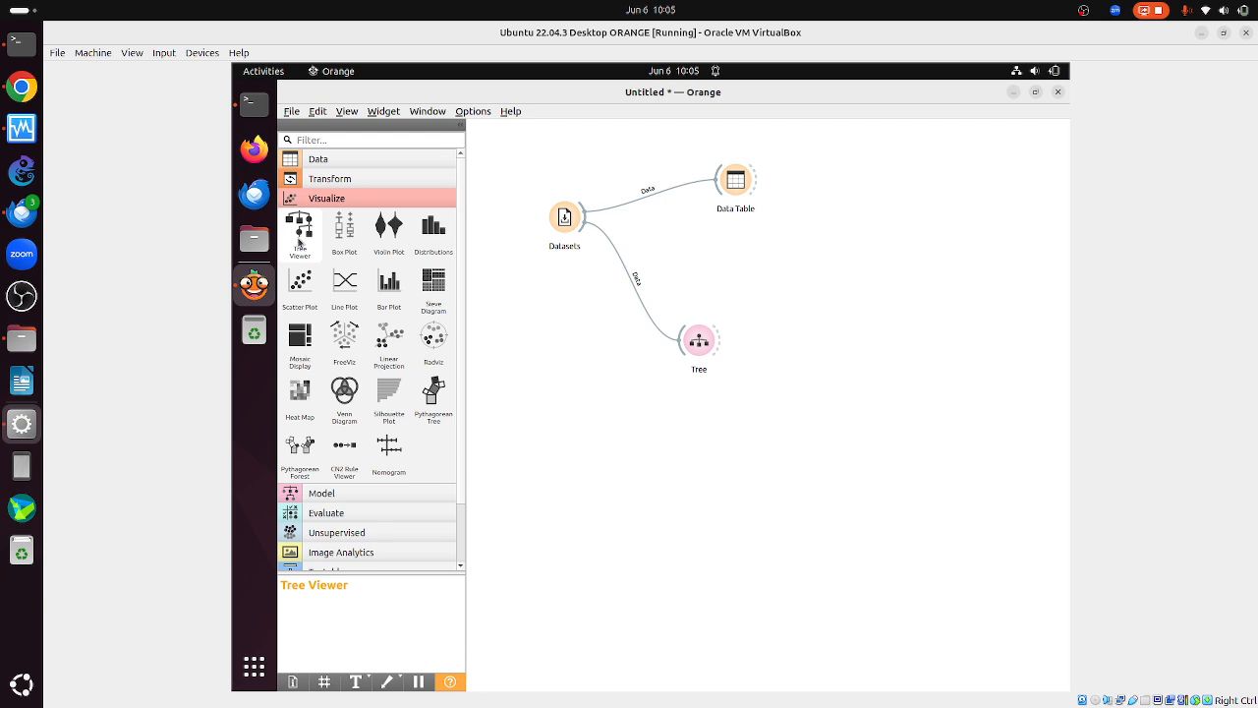
drag(300, 232, 875, 405)
drag(718, 341, 865, 409)
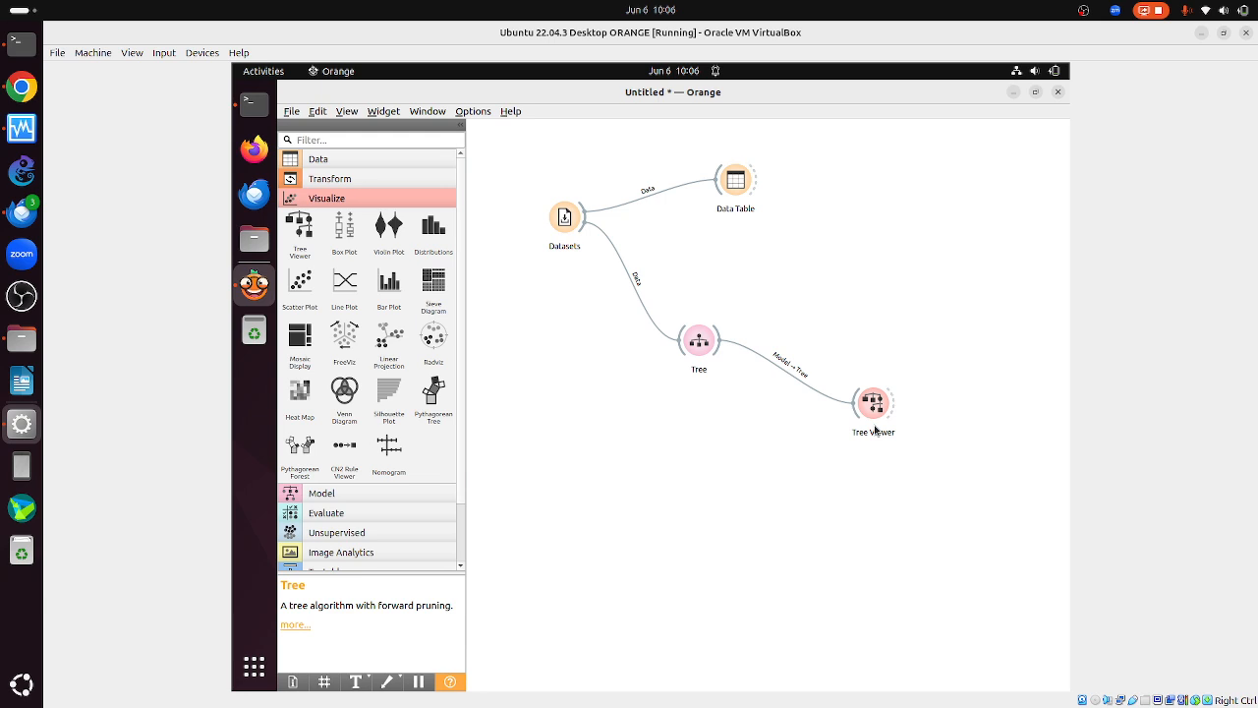
- Open the Tree Viewer, limit the tree depth to 2 levels and inspect the root sex node's survival distribution
double_click(873, 411)
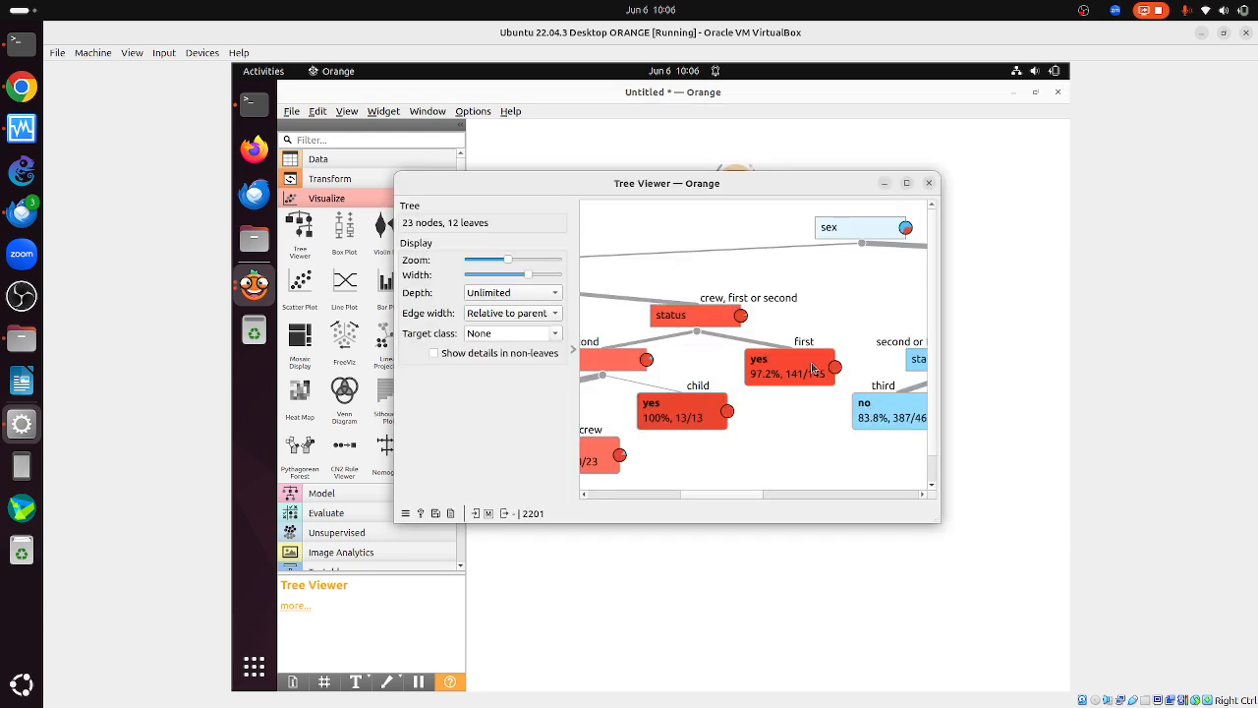
click(519, 294)
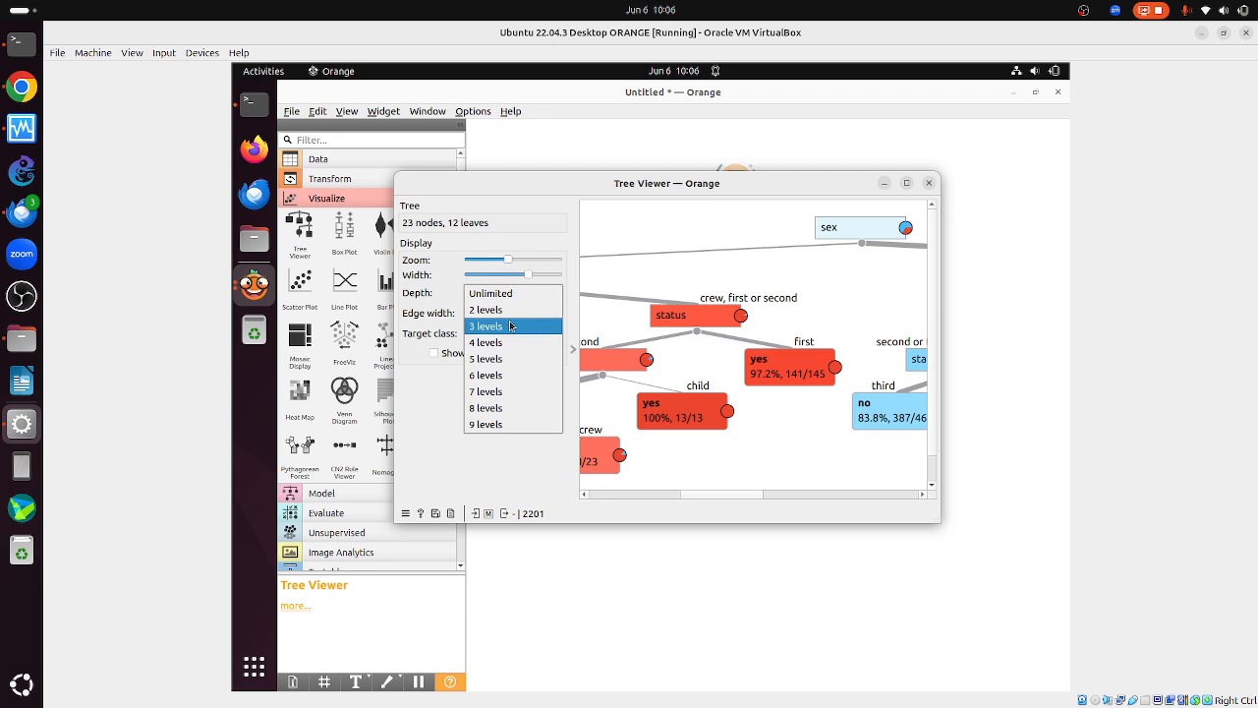
click(509, 310)
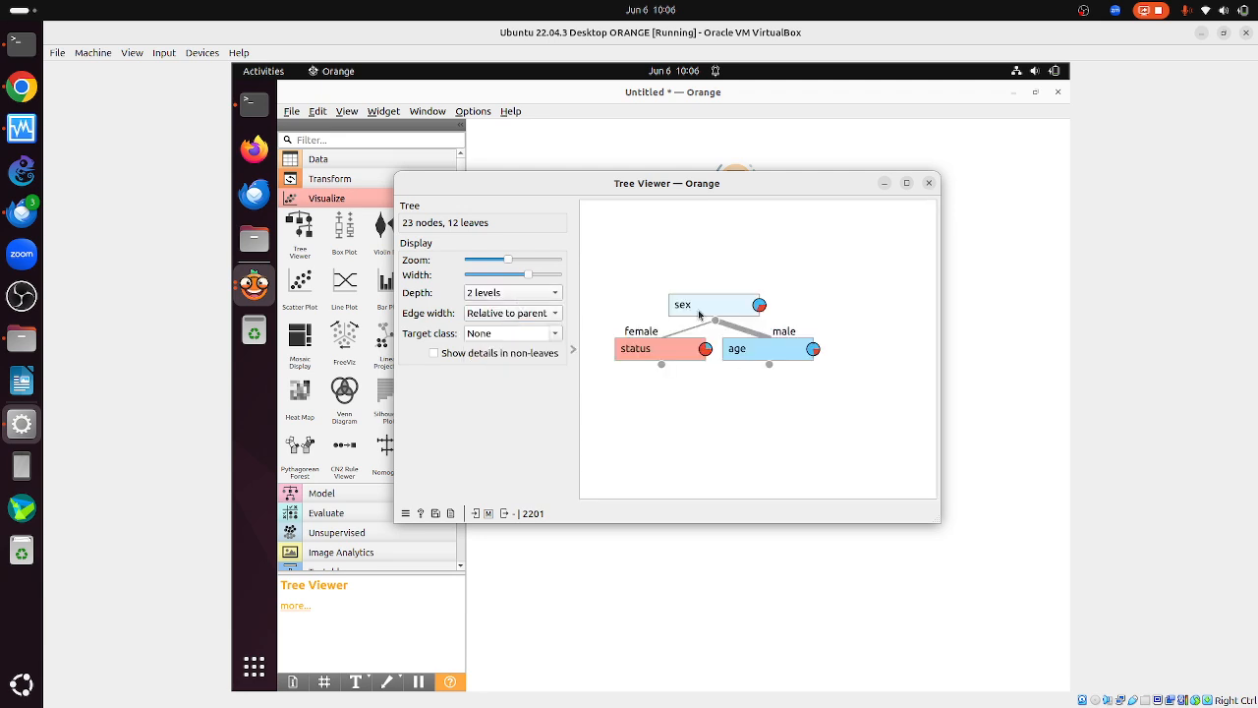
mouse_move(698, 309)
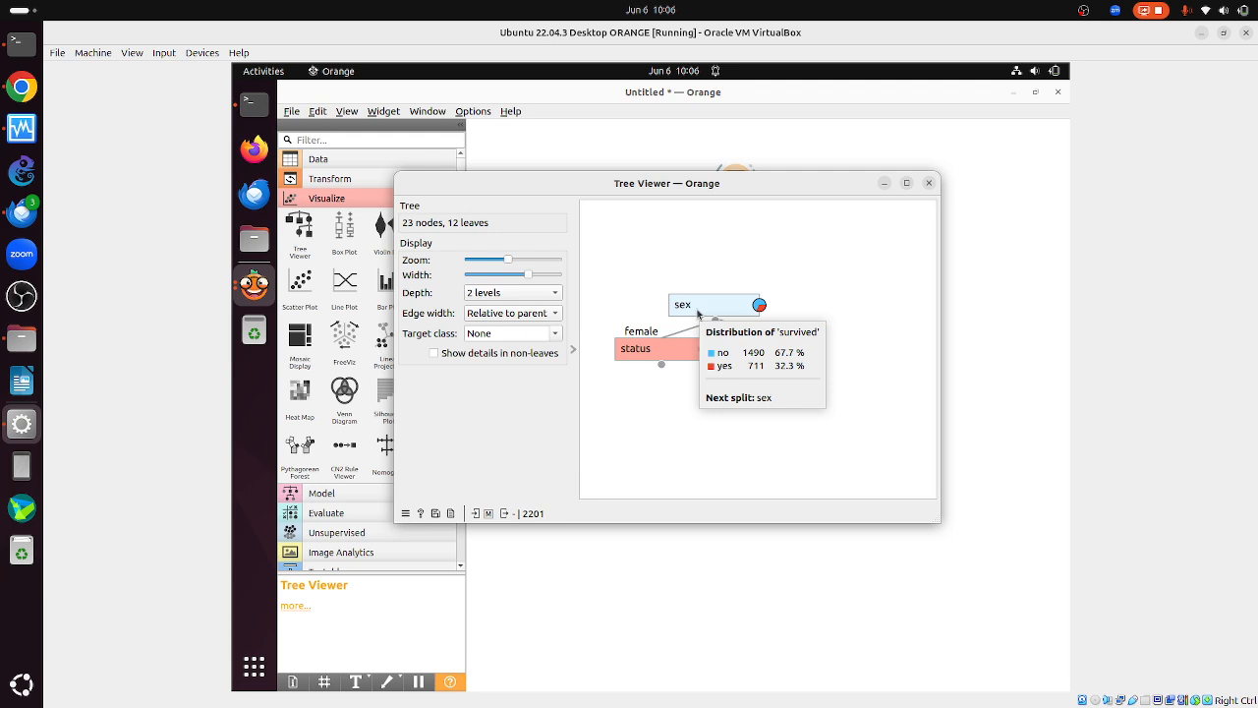
- Set the Tree Viewer's target class to yes and inspect the survival distribution of the female and male branches
click(556, 334)
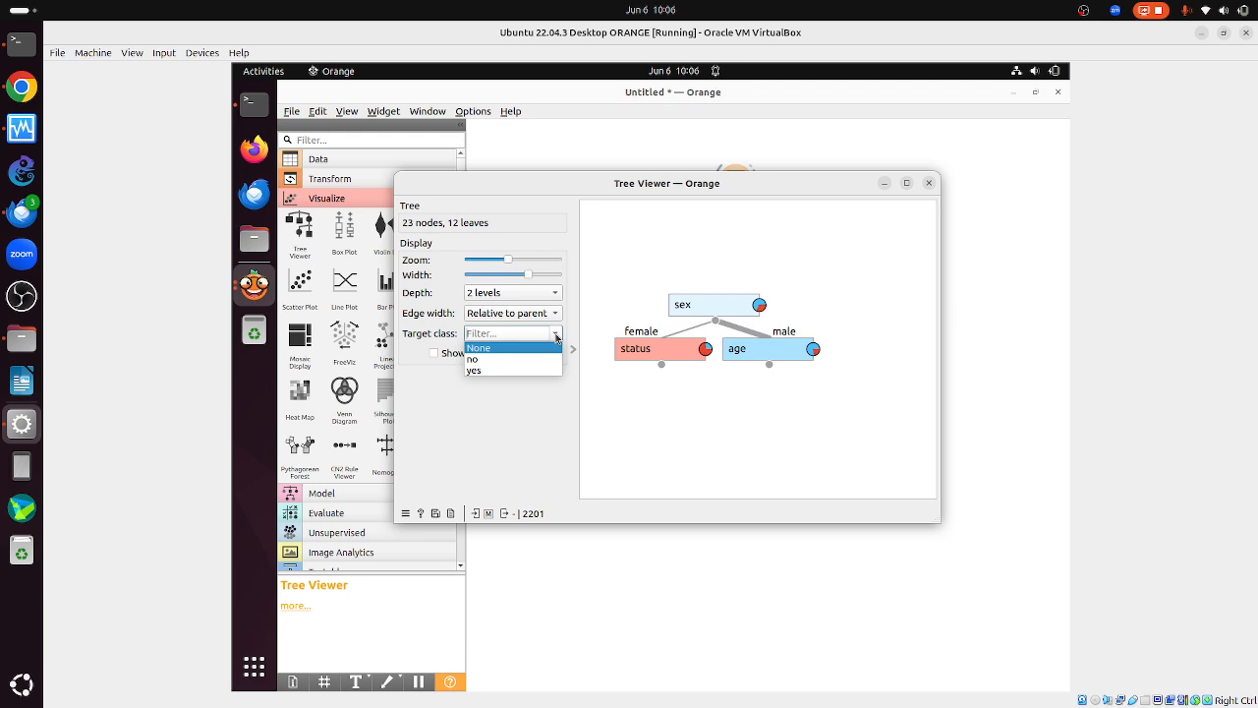
click(509, 372)
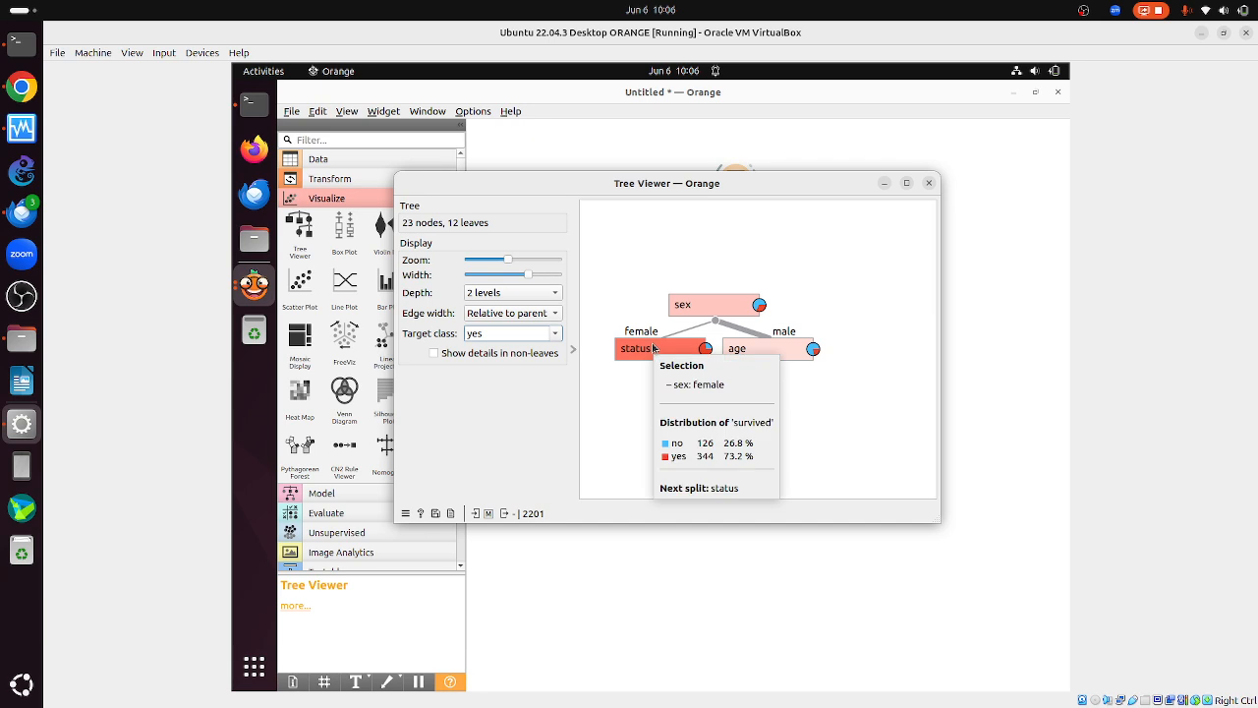
mouse_move(812, 349)
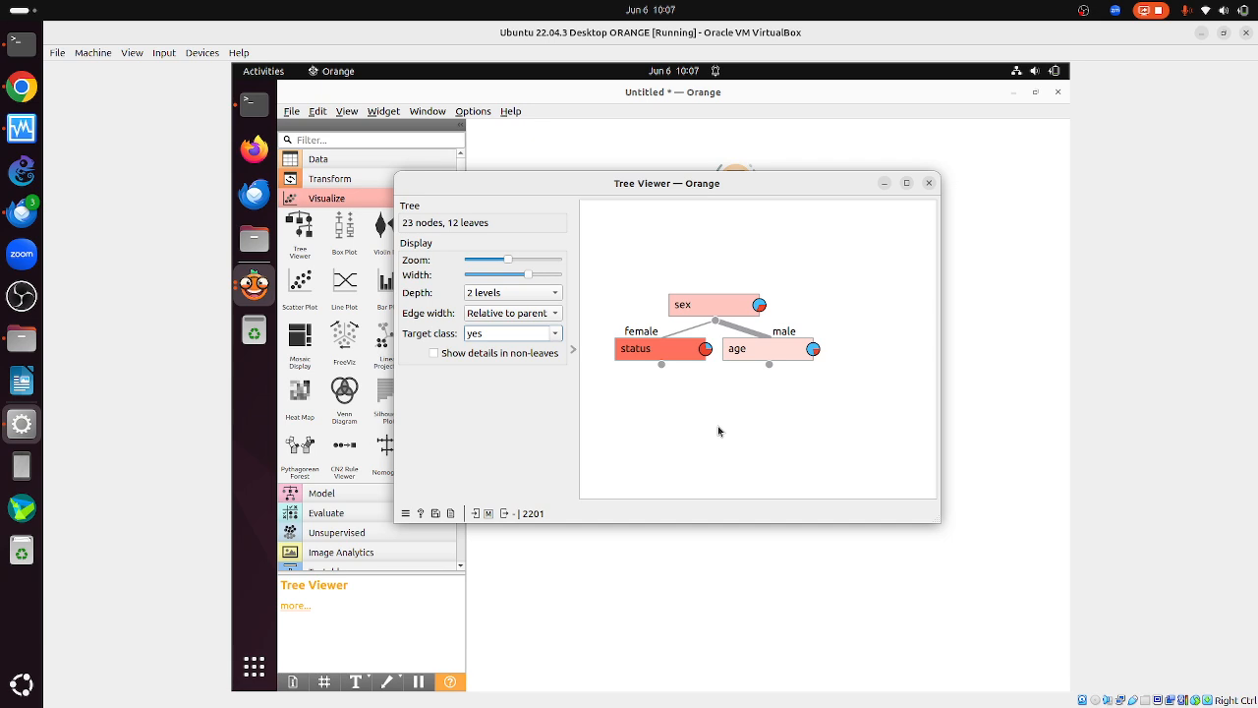
- Set the displayed tree depth to 3 levels
click(542, 293)
click(533, 312)
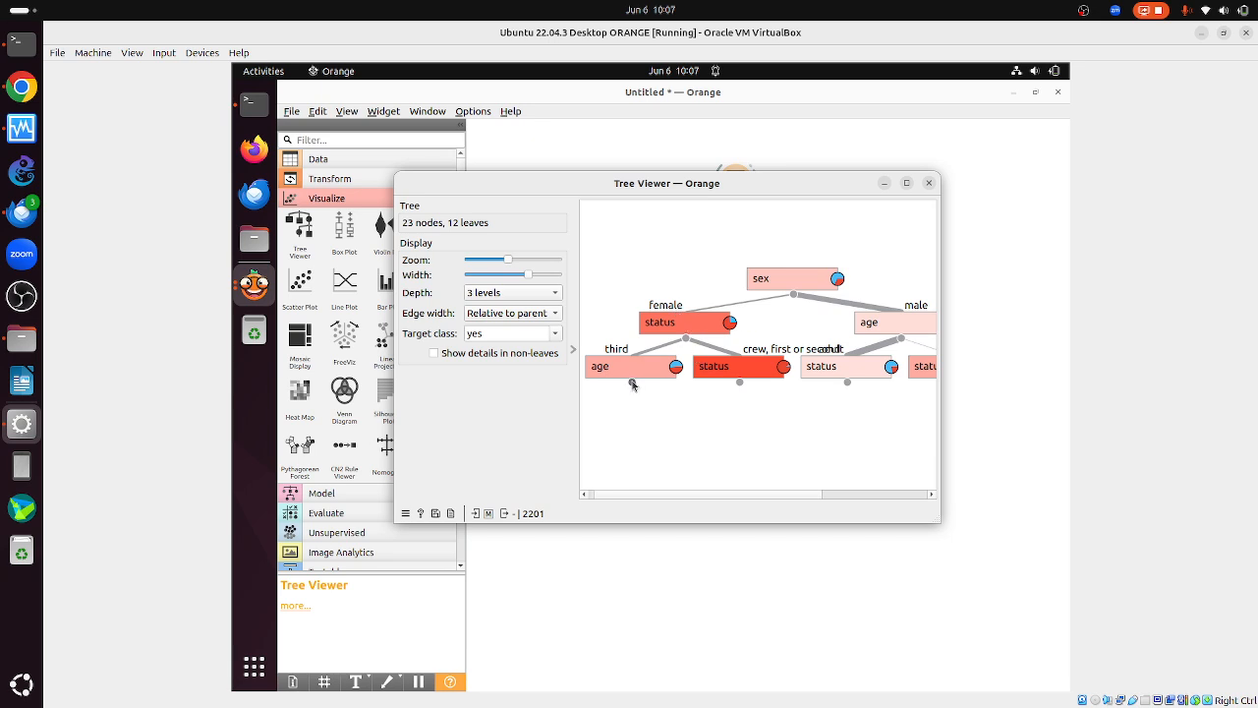
- Enlarge the Tree Viewer and examine the third-level nodes under the female and male branches
mouse_move(632, 384)
click(907, 183)
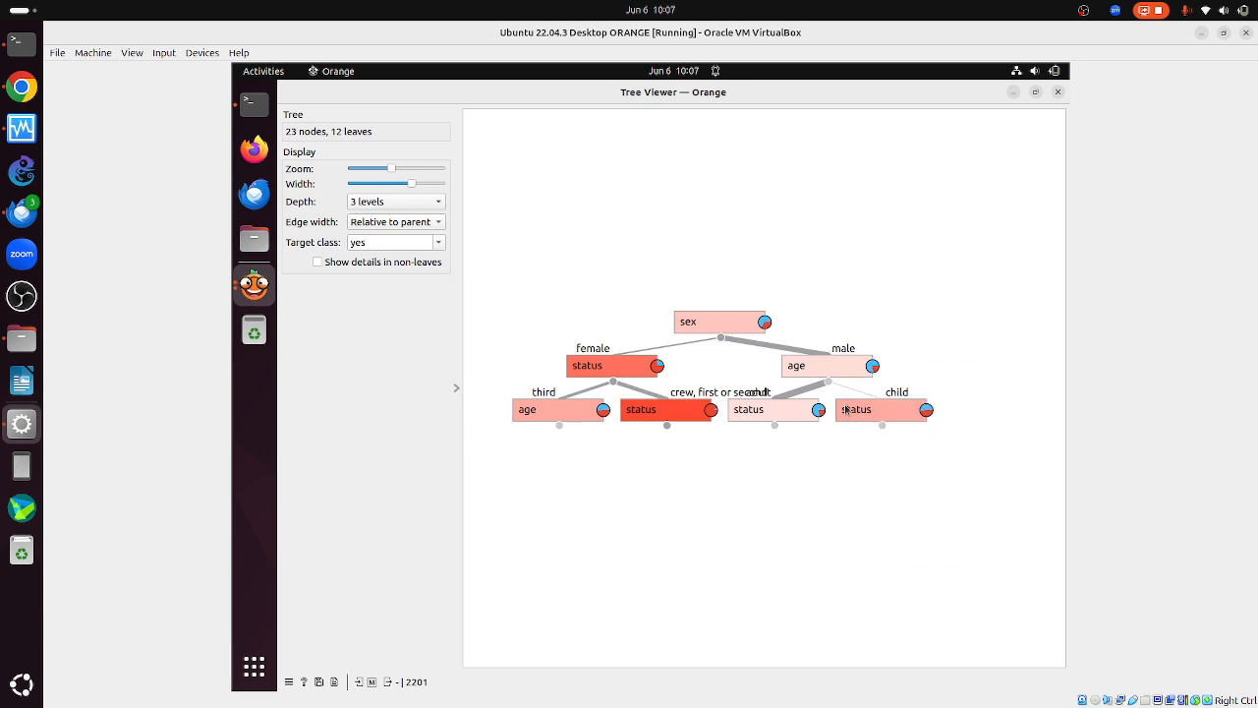
mouse_move(846, 408)
click(1058, 92)
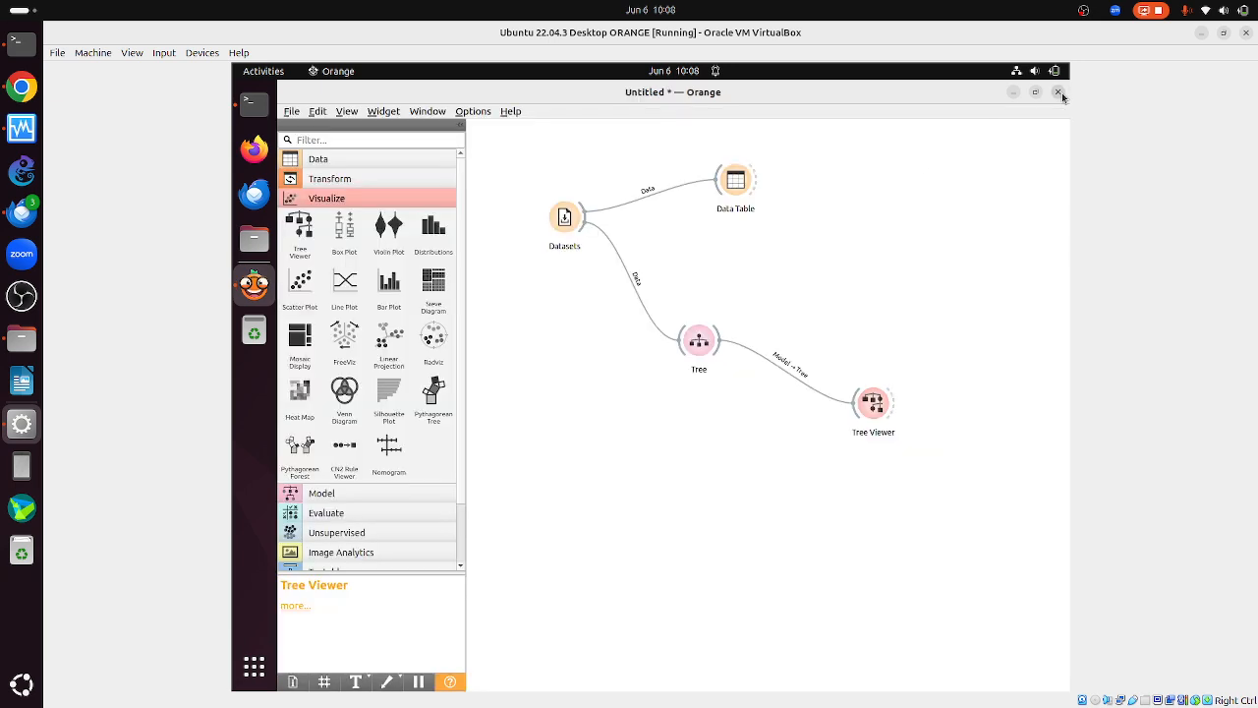
- Check the Datasets widget, set the Tree Viewer's displayed depth to 2 levels and close the viewer
double_click(566, 215)
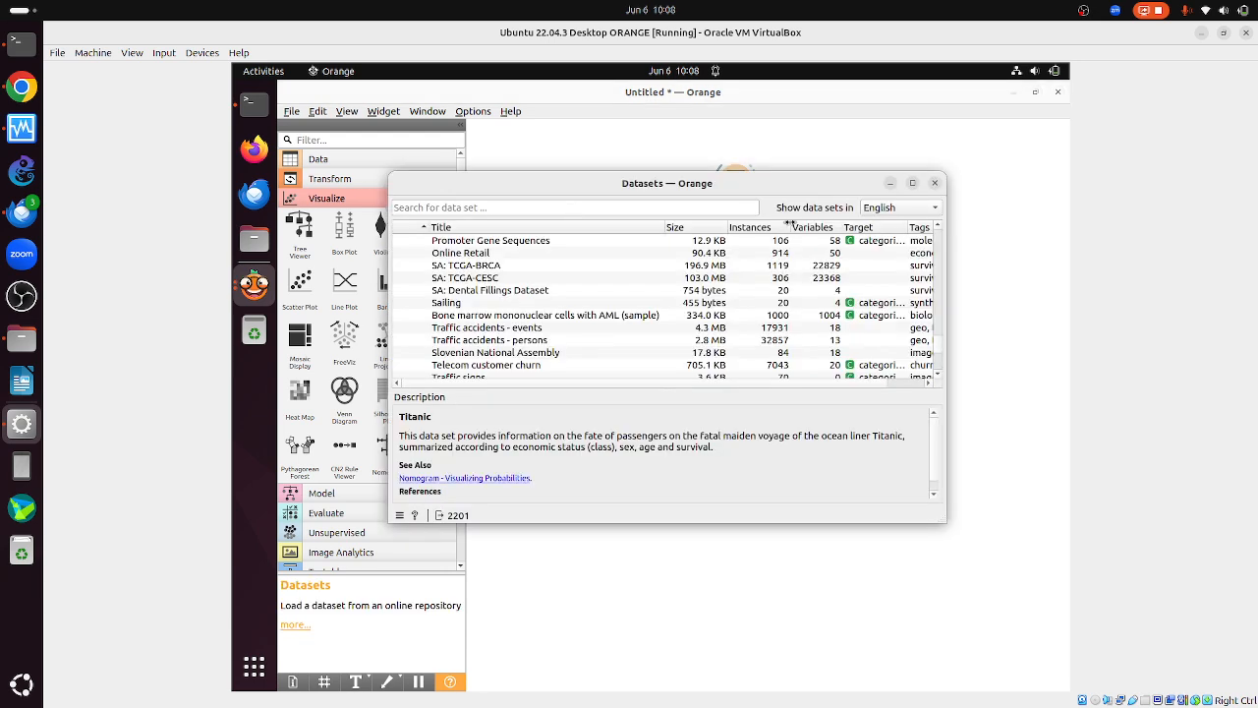
click(934, 185)
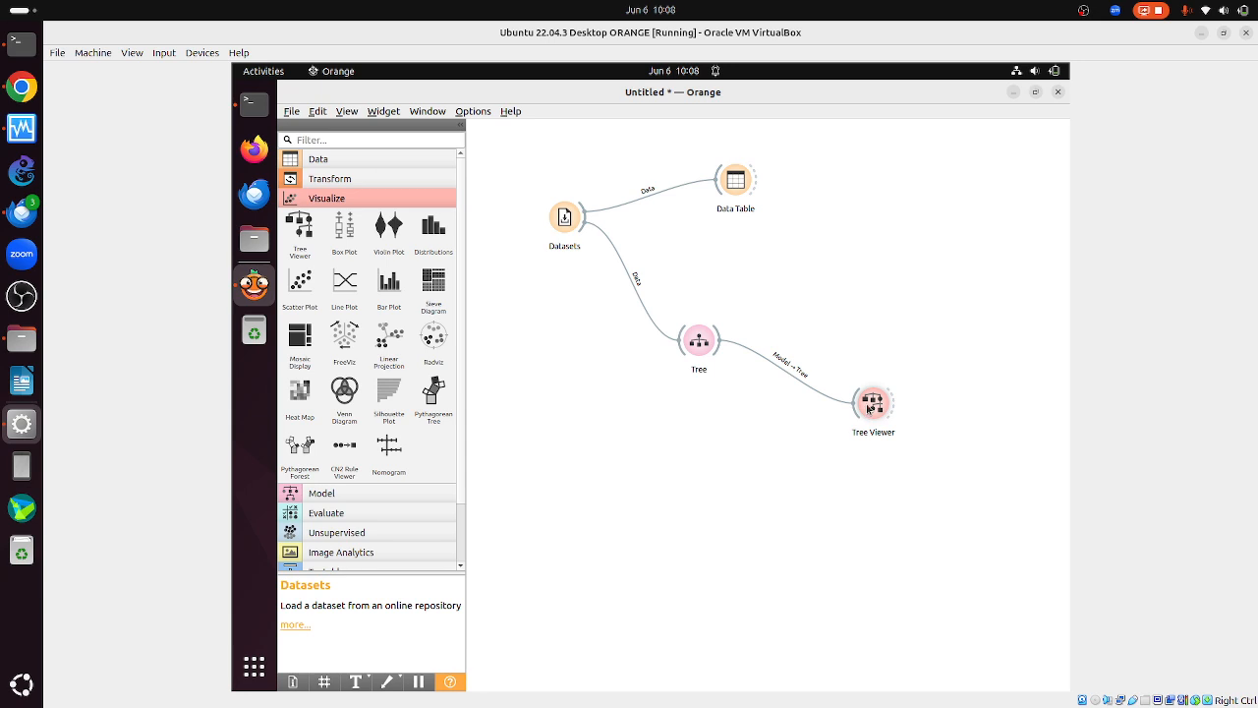
double_click(874, 401)
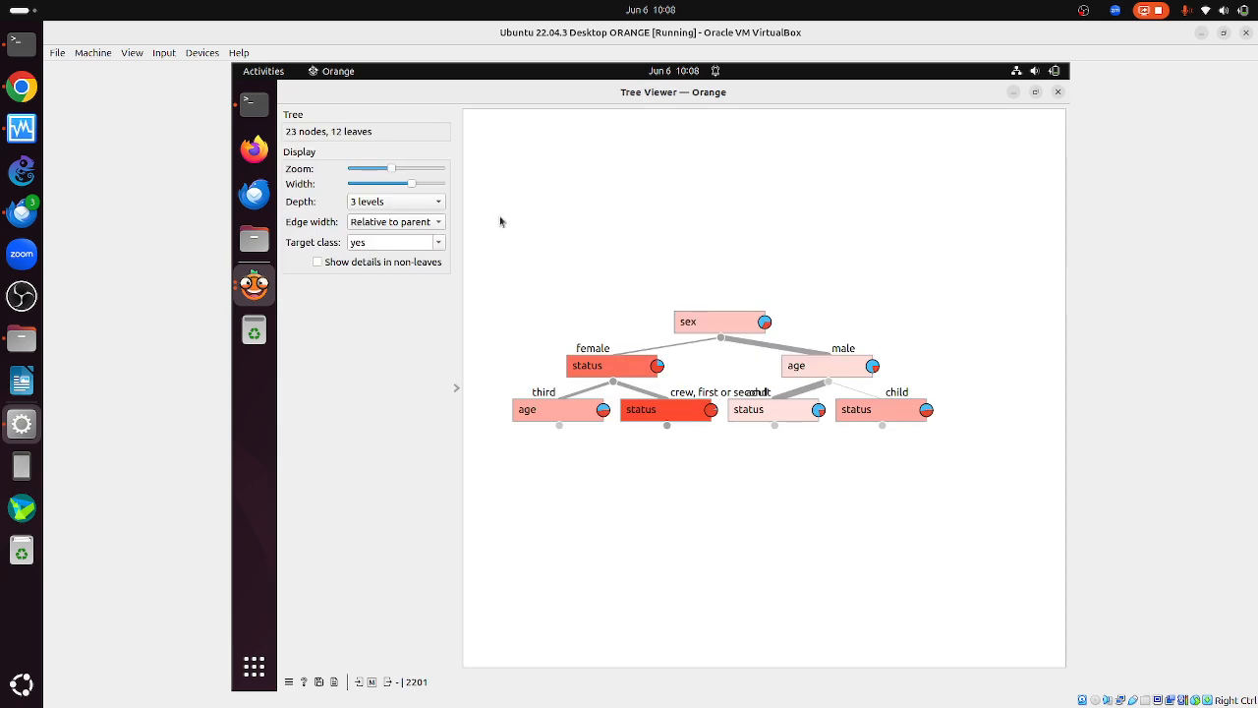
click(438, 201)
click(398, 187)
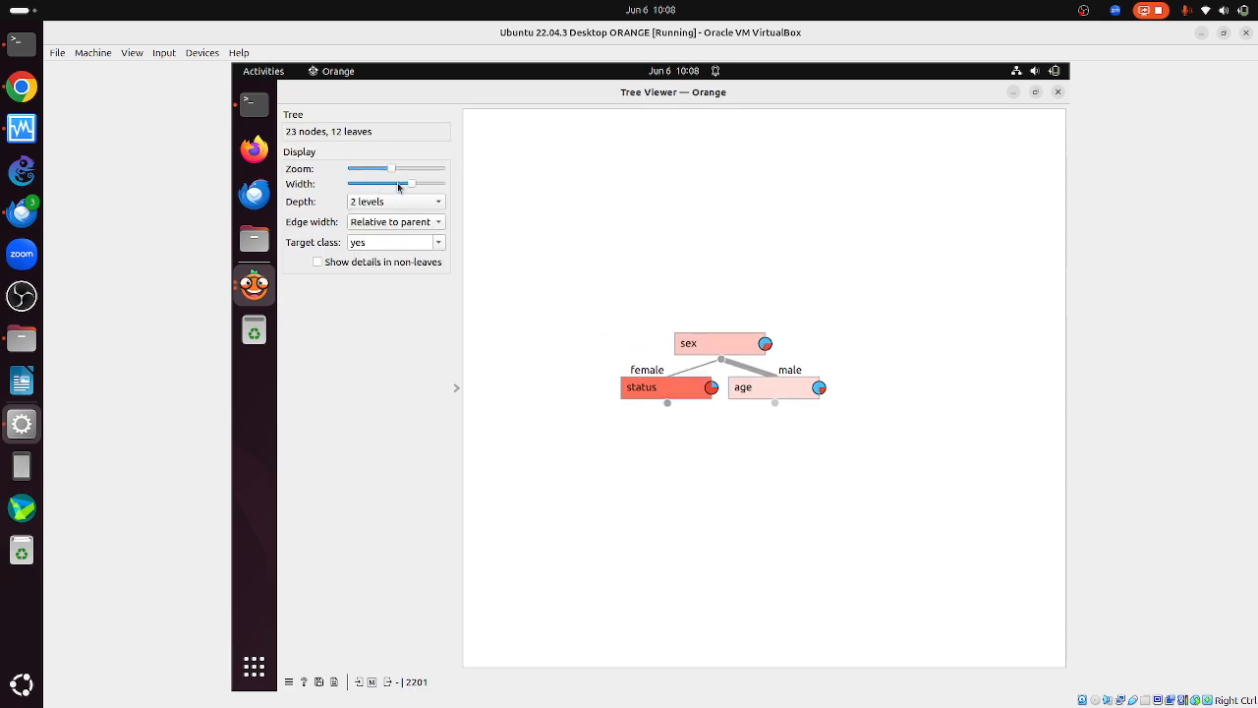
click(1058, 91)
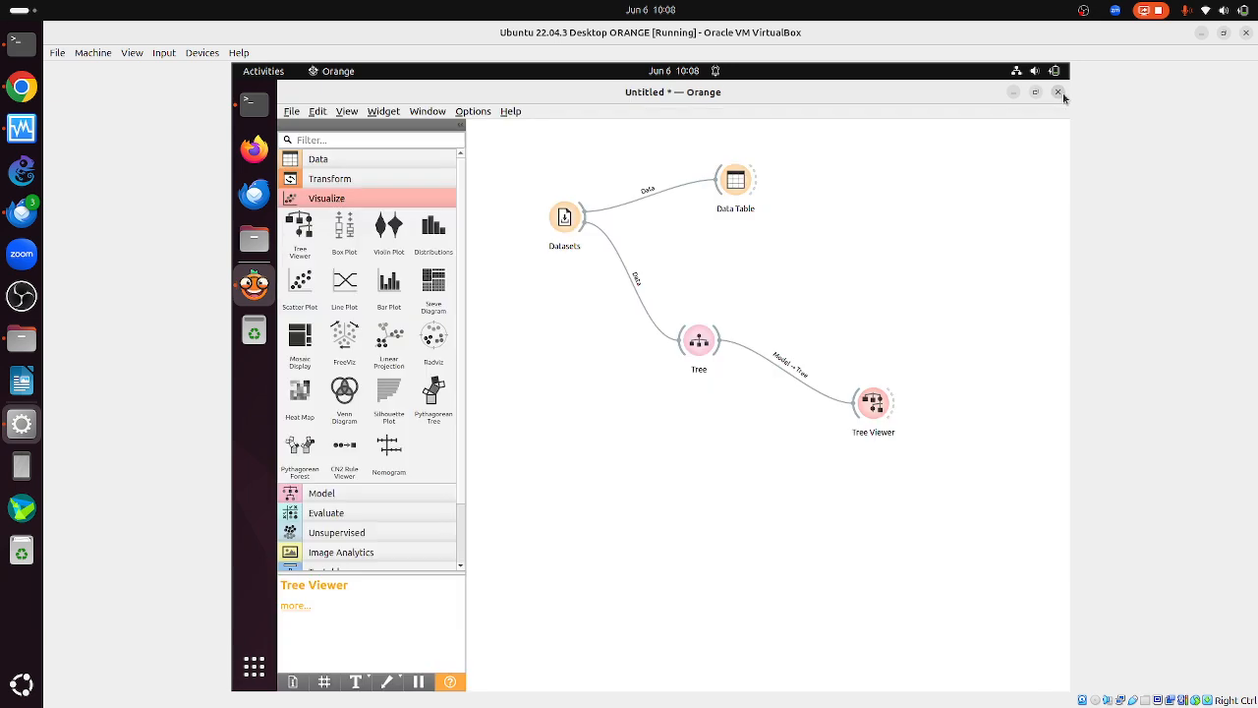
- Browse the online dataset list in the Datasets widget and load the Car Evaluation dataset
double_click(564, 217)
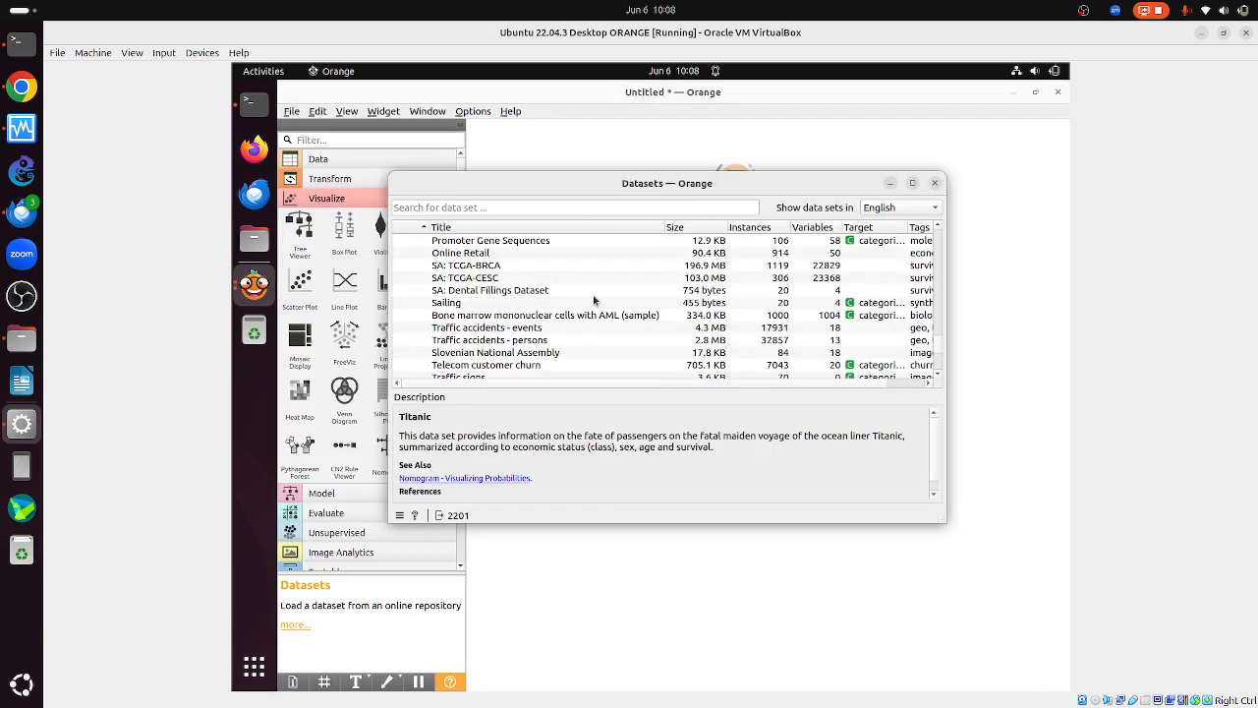
click(511, 266)
key(Up)
key(Up)
key(Up)
key(Up)
key(Up)
key(Up)
key(Up)
key(Up)
key(Up)
key(Up)
key(Up)
key(Up)
key(Up)
key(Up)
key(Up)
key(Up)
key(Up)
key(Up)
key(Up)
key(Up)
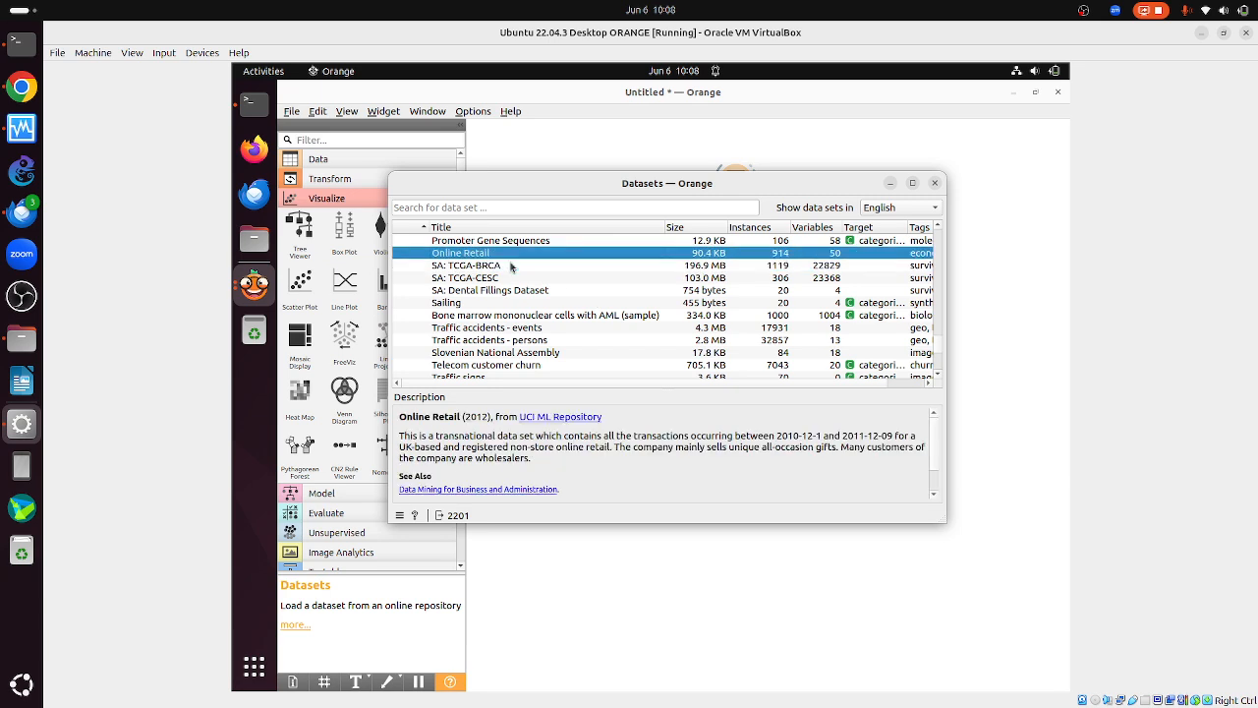
key(Up)
key(Up)
key(Up)
key(Up)
key(Up)
key(Up)
key(Up)
key(Up)
key(Up)
key(Up)
key(Up)
key(Up)
key(Up)
key(Up)
key(Up)
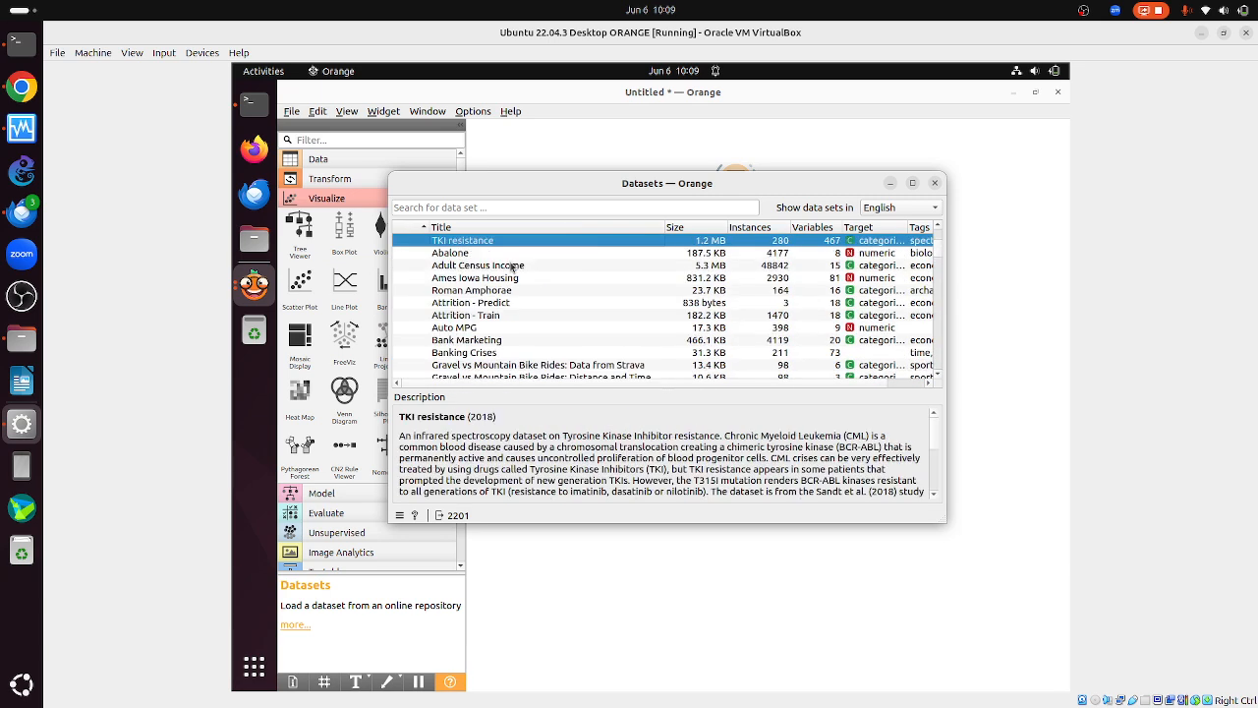
key(Down)
key(Down)
key(Down)
key(Down)
key(Down)
key(Down)
key(Down)
key(Down)
key(Down)
key(Down)
key(Down)
key(Down)
key(Down)
key(Down)
key(Down)
key(Down)
key(Down)
key(Down)
key(Down)
key(Down)
key(Down)
key(Down)
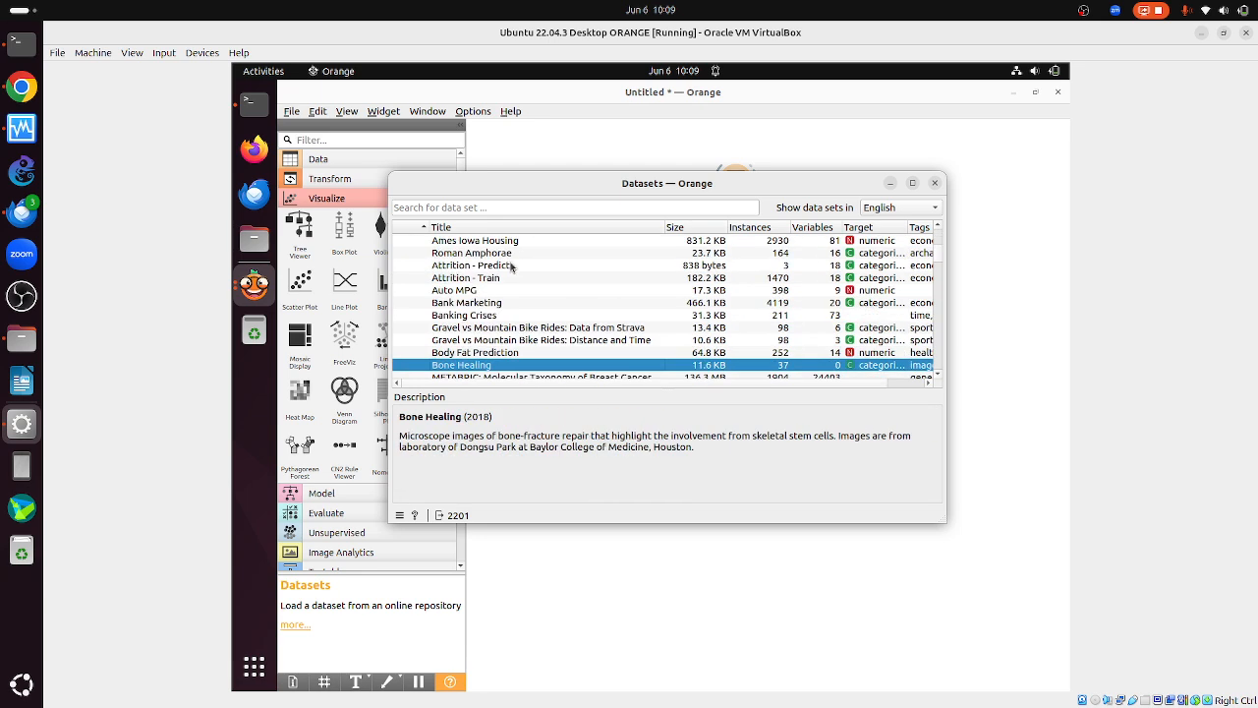
key(Up)
key(Up)
key(Up)
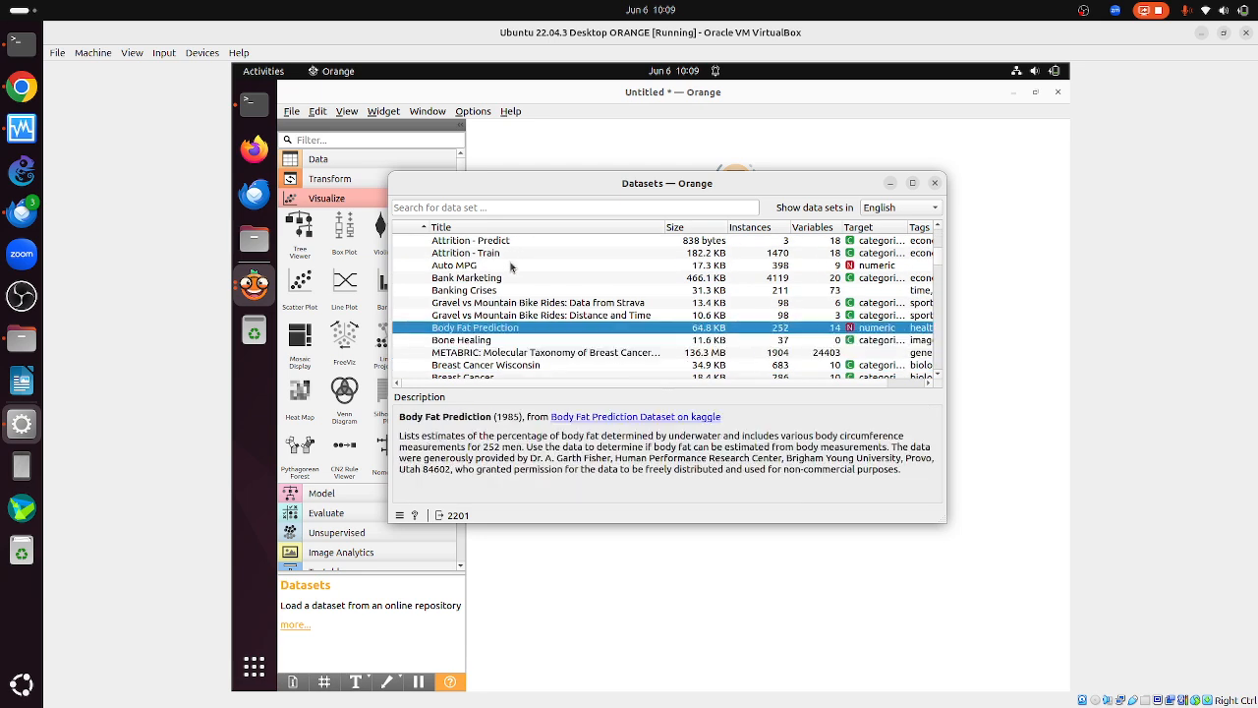
key(Down)
key(Down)
key(Down)
key(Down)
key(Down)
key(Down)
key(Down)
key(Down)
key(Down)
key(Down)
key(Down)
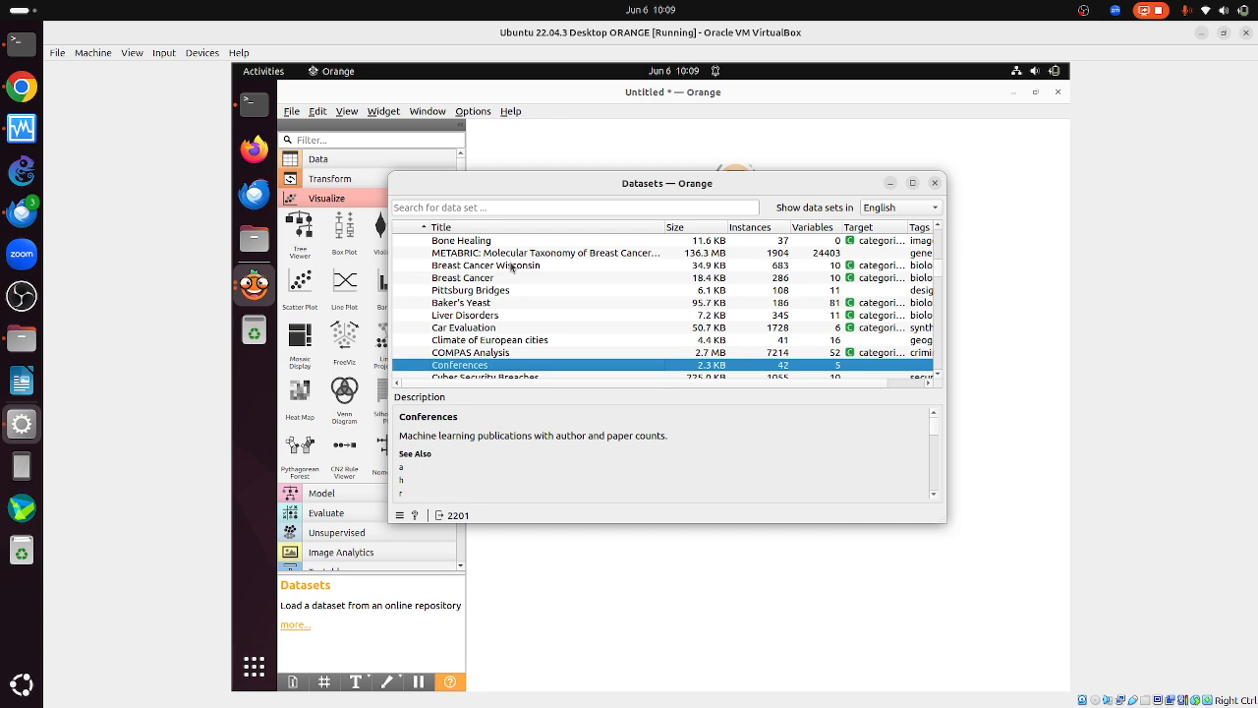
key(Up)
key(Up)
key(Up)
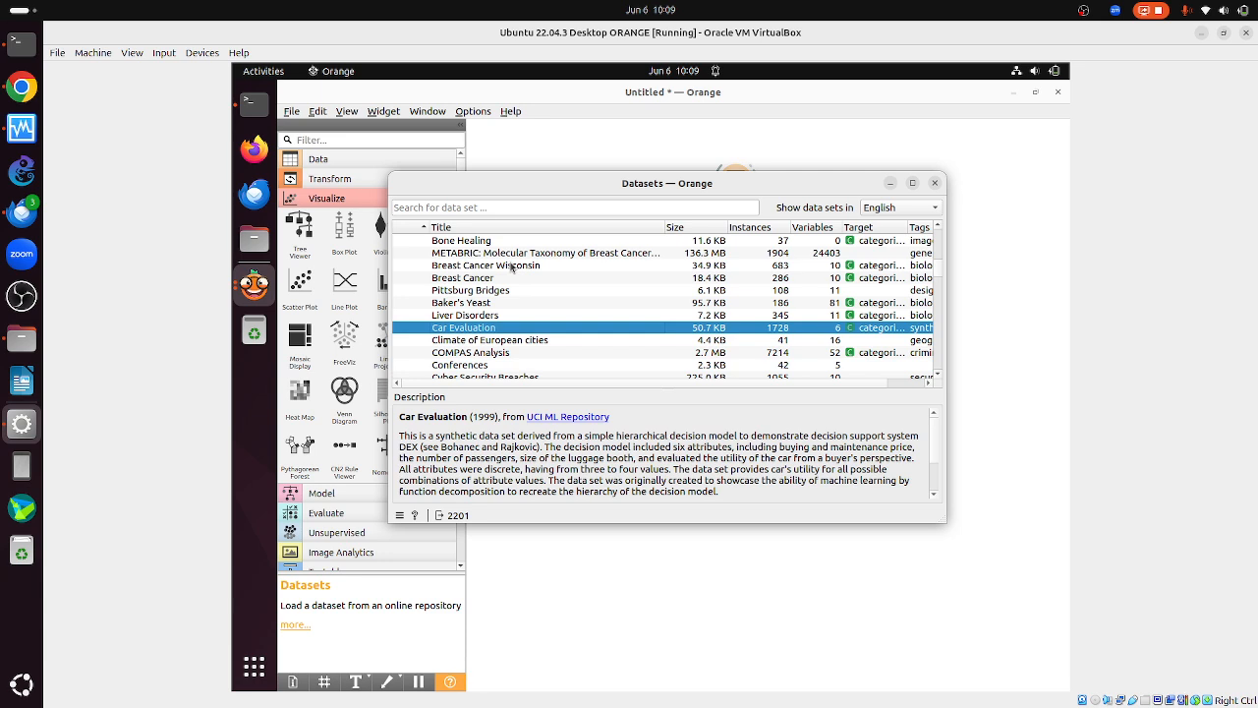
double_click(518, 332)
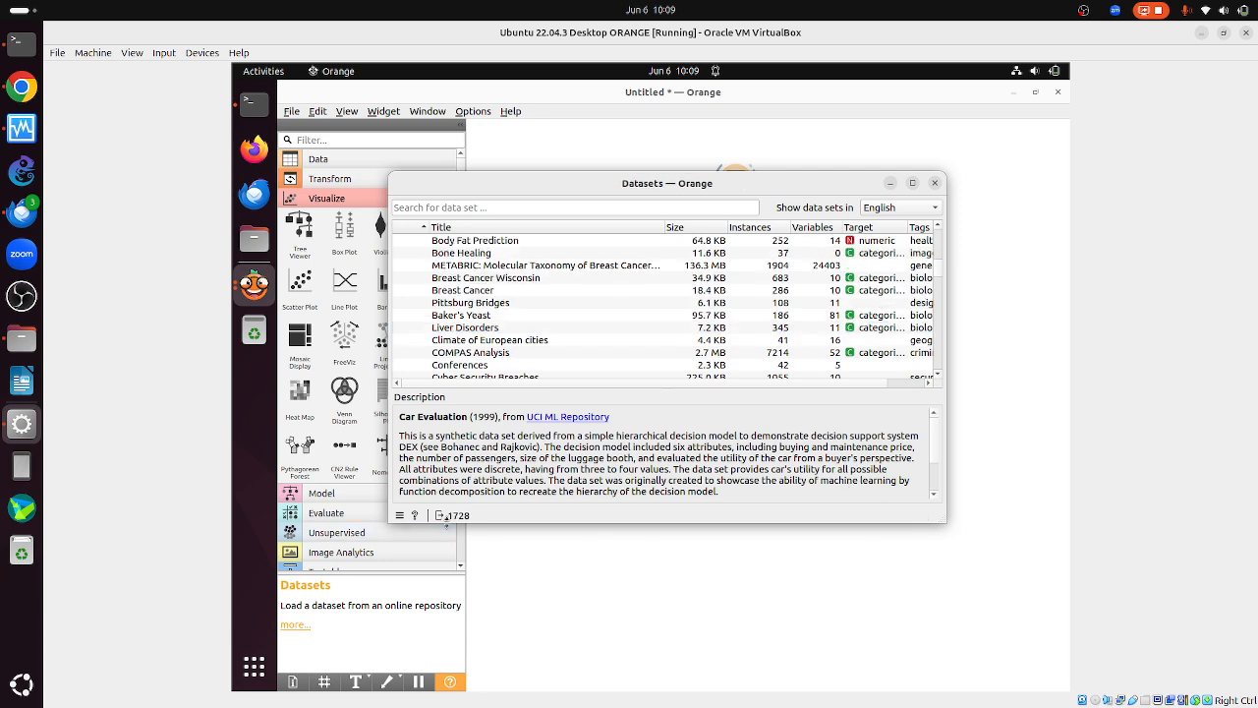
click(935, 182)
- Review the car records in the Data Table and examine the root persons node in the Tree Viewer
double_click(733, 189)
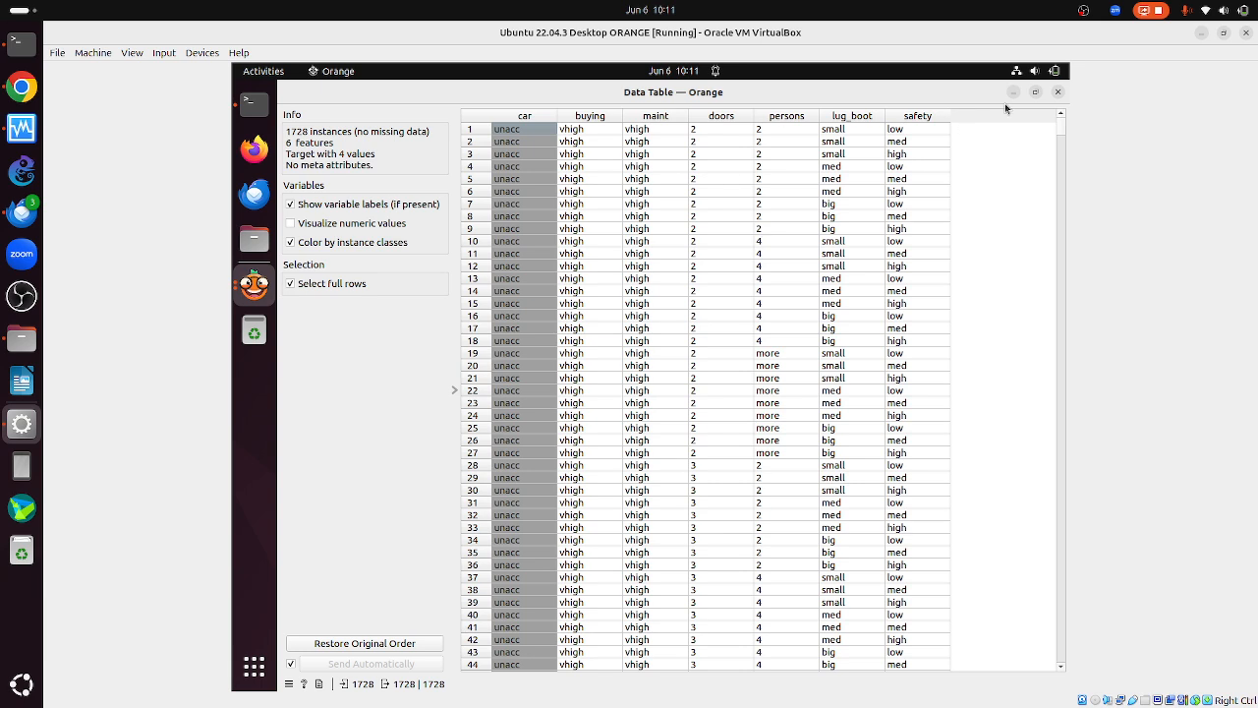
click(1057, 93)
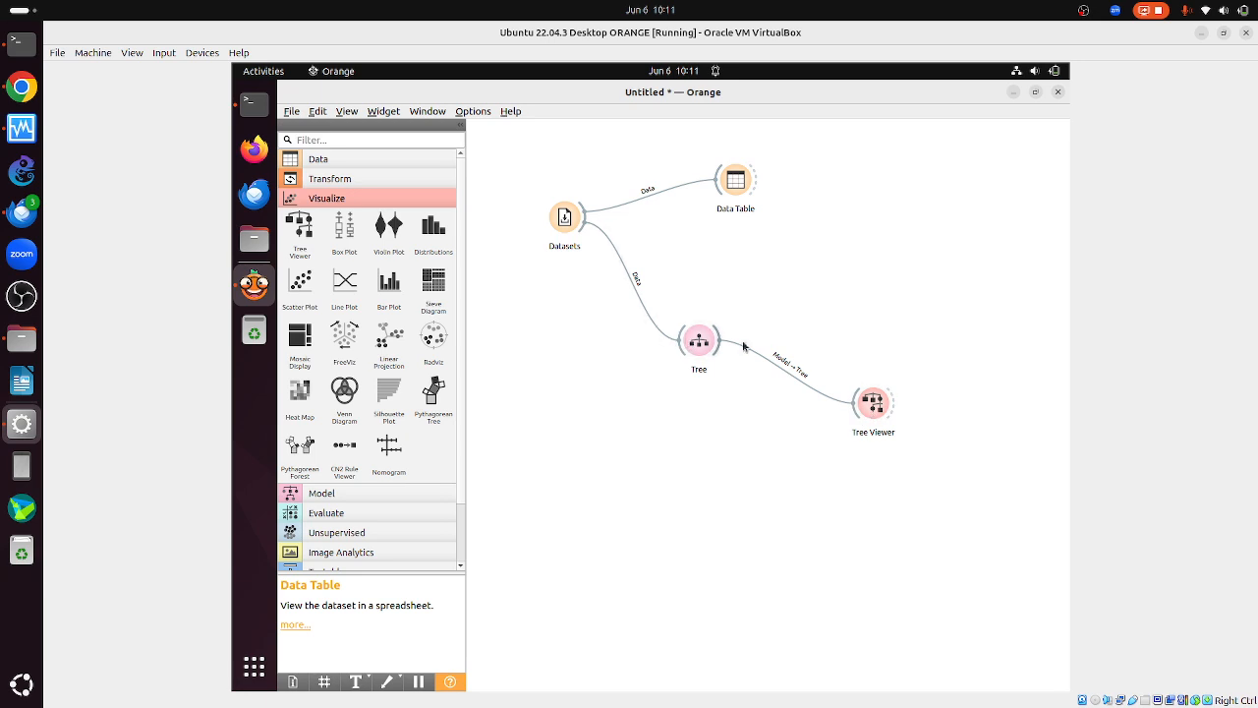
click(869, 418)
double_click(869, 418)
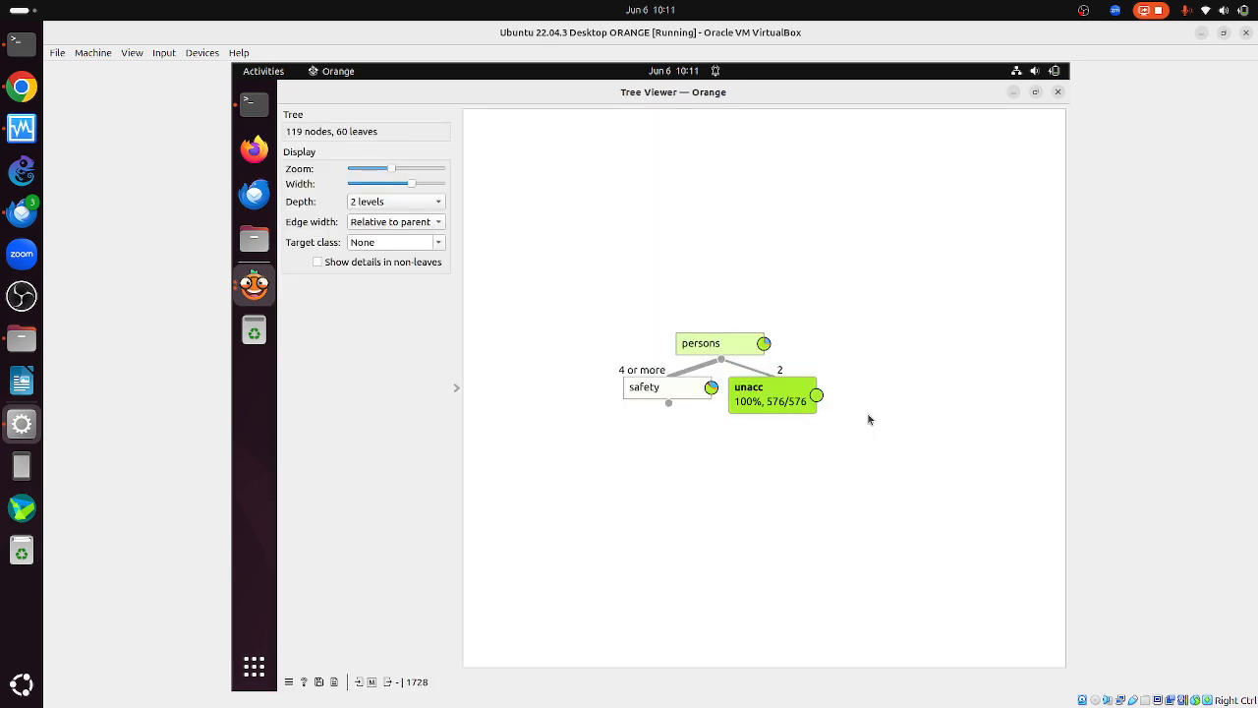
mouse_move(698, 358)
- Set the Tree Viewer's target class to acc and inspect the class distribution of the two branches below persons
click(433, 247)
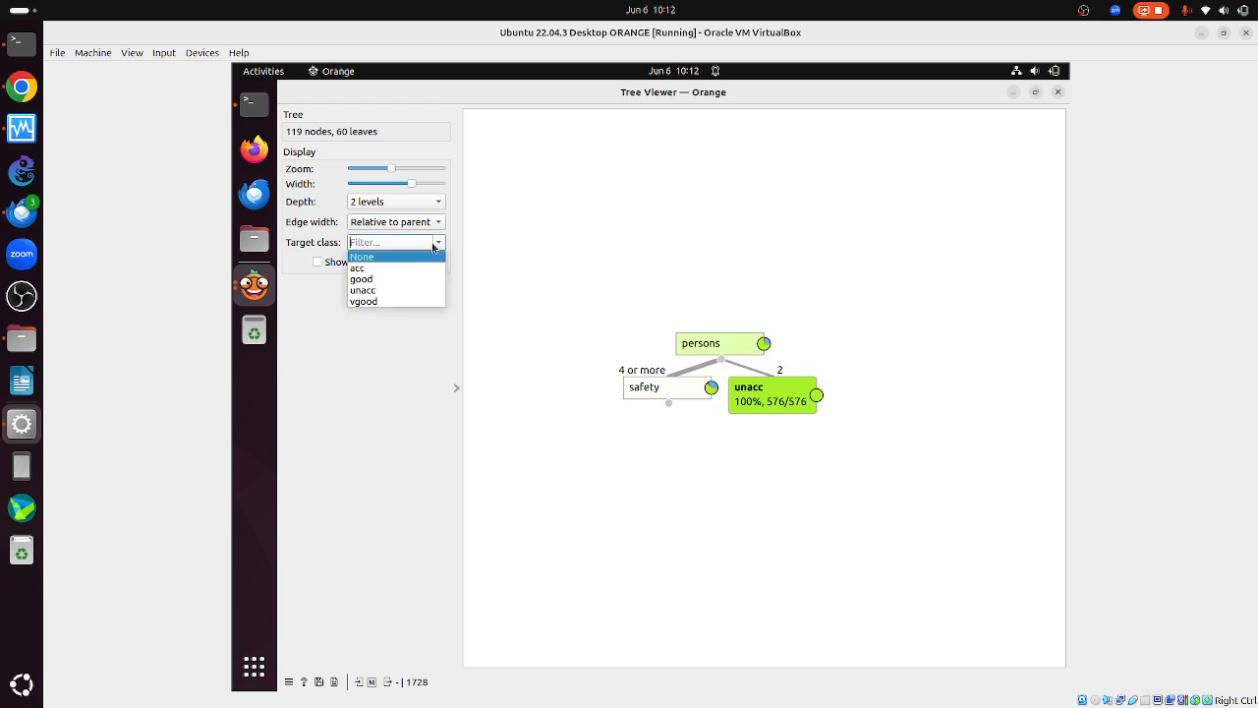
click(373, 268)
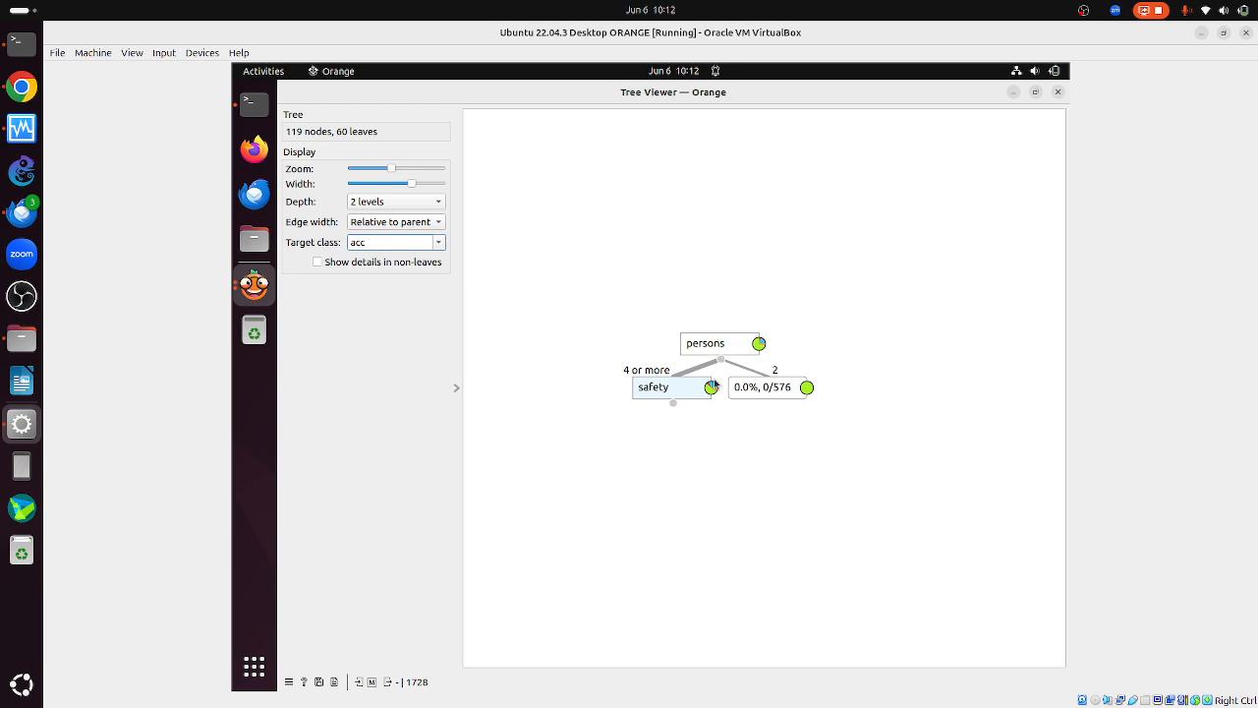
mouse_move(771, 383)
mouse_move(678, 403)
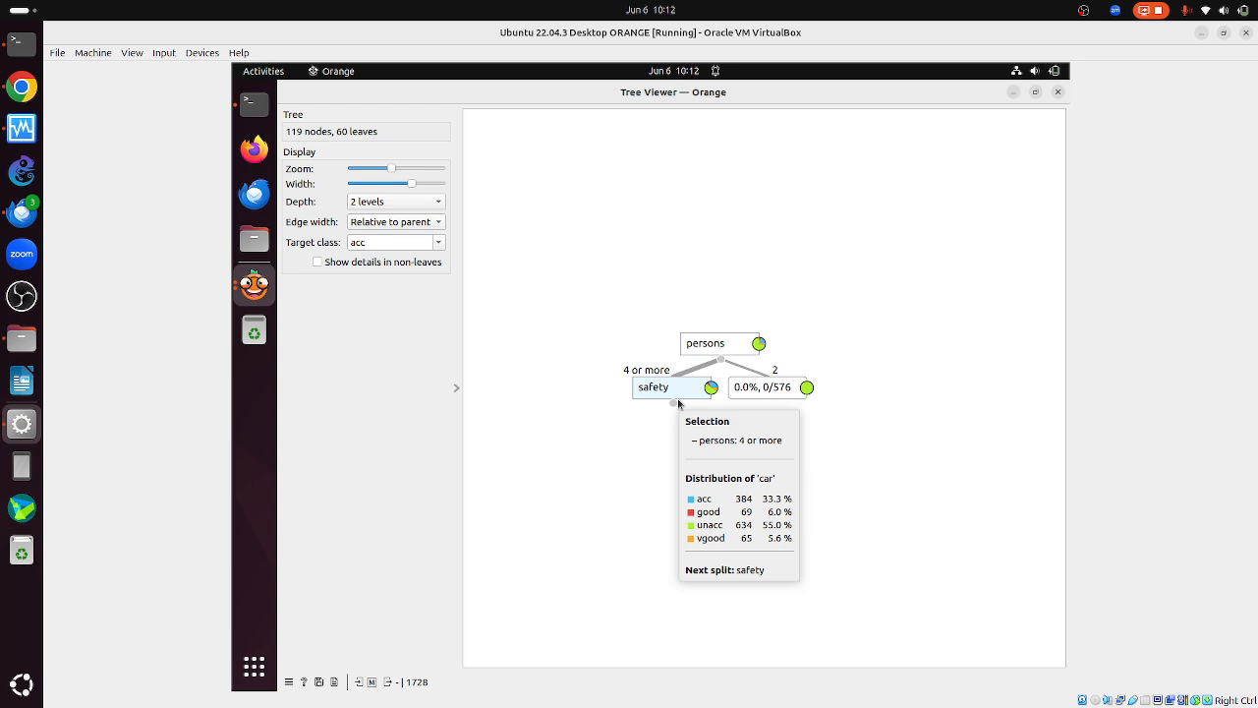
- Deepen the displayed tree to 3 and then 4 levels, inspecting the buying and maint nodes
click(428, 202)
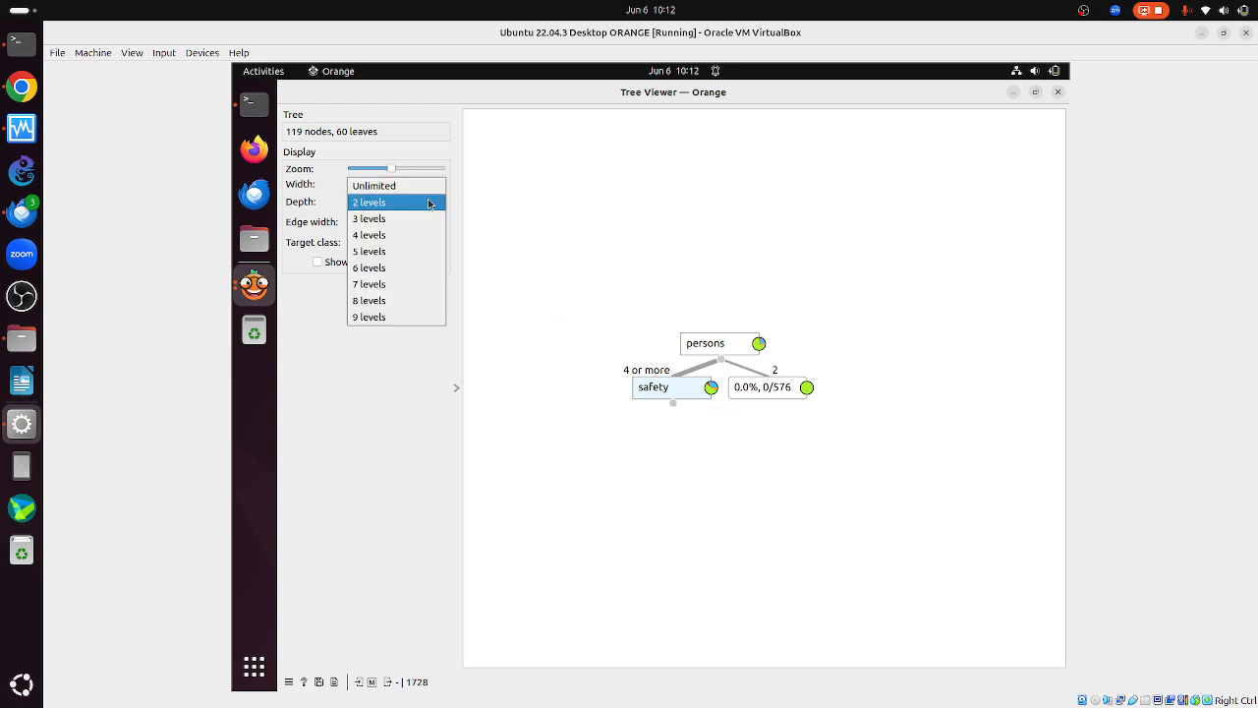
click(420, 218)
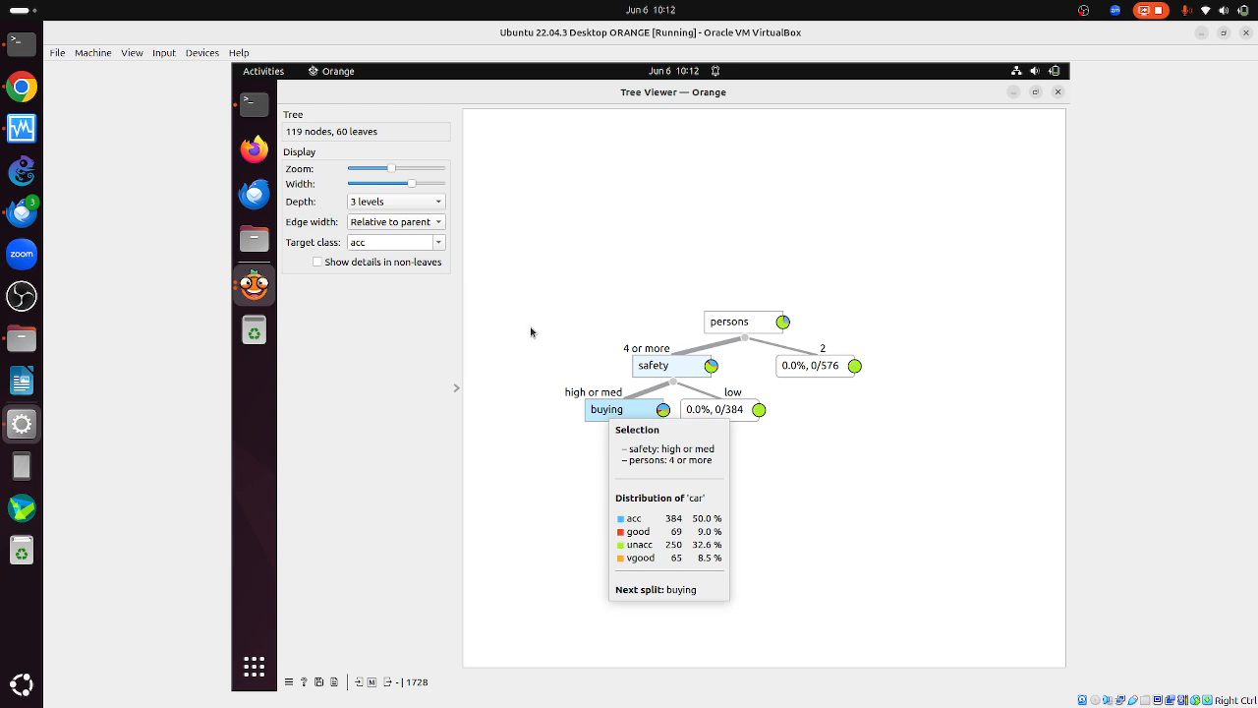
click(437, 201)
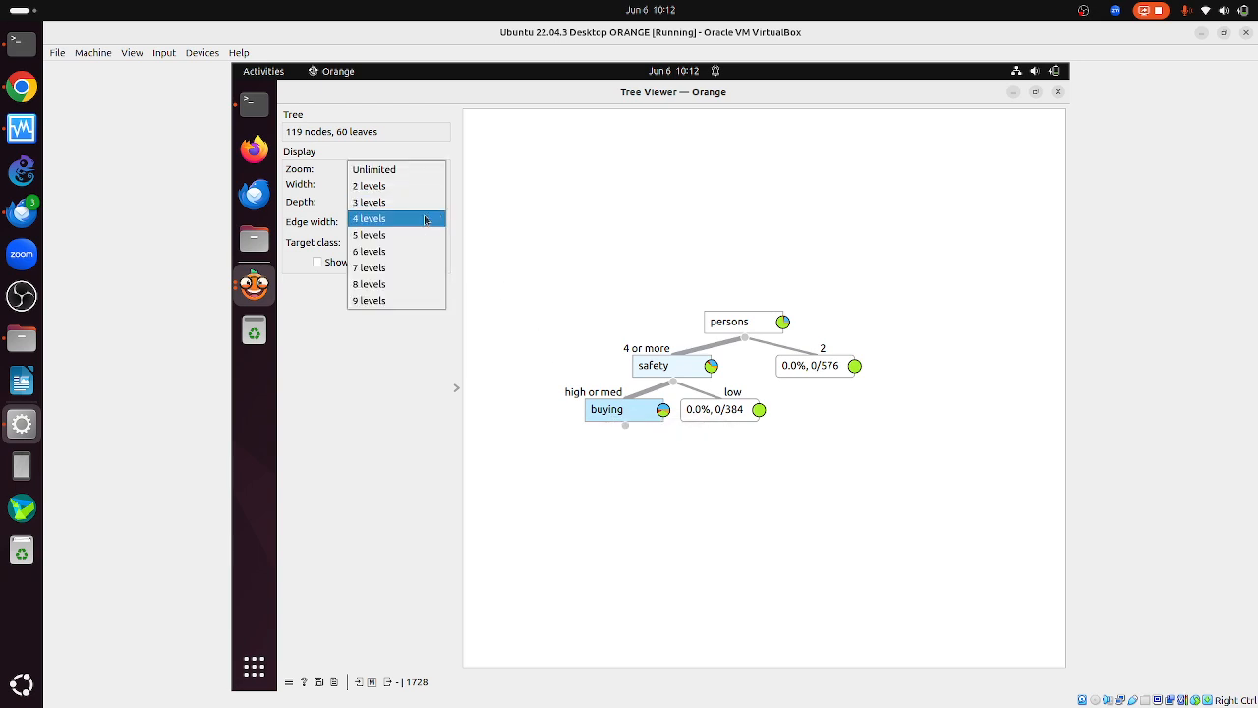
click(426, 218)
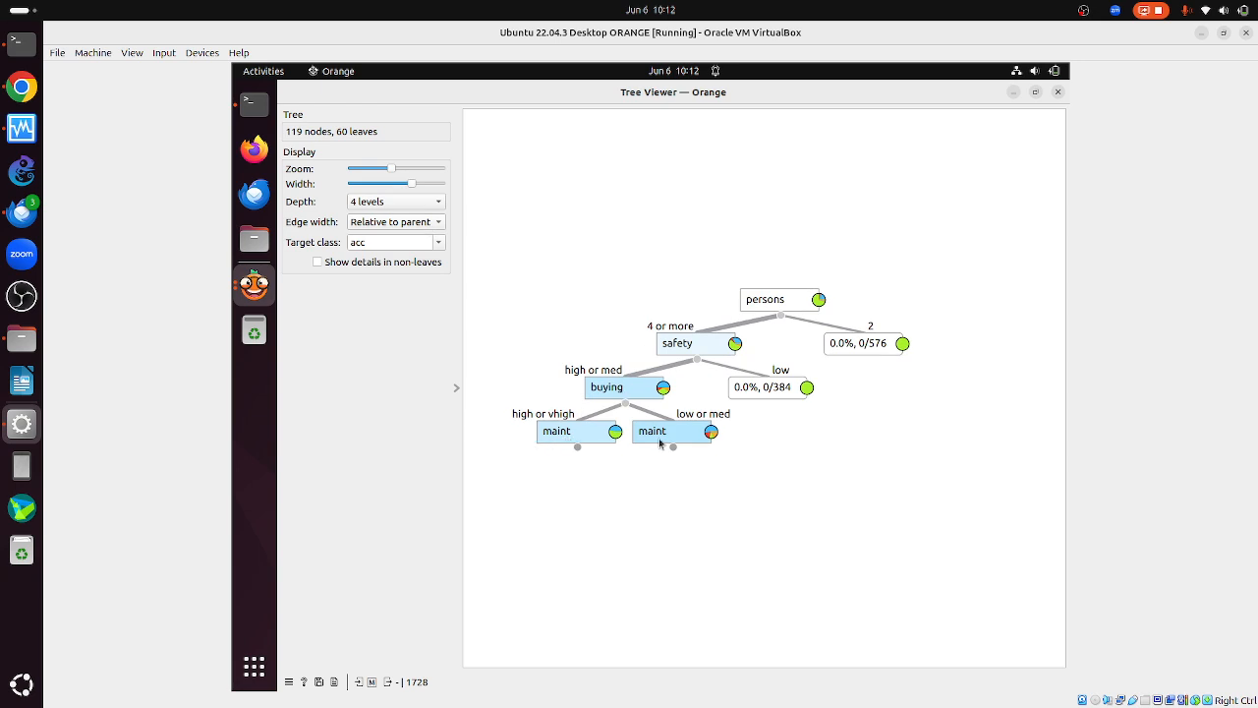
mouse_move(661, 443)
click(1061, 93)
- Review the Tree widget's parameters, including the leaf size, subset split and maximal depth limits
click(699, 350)
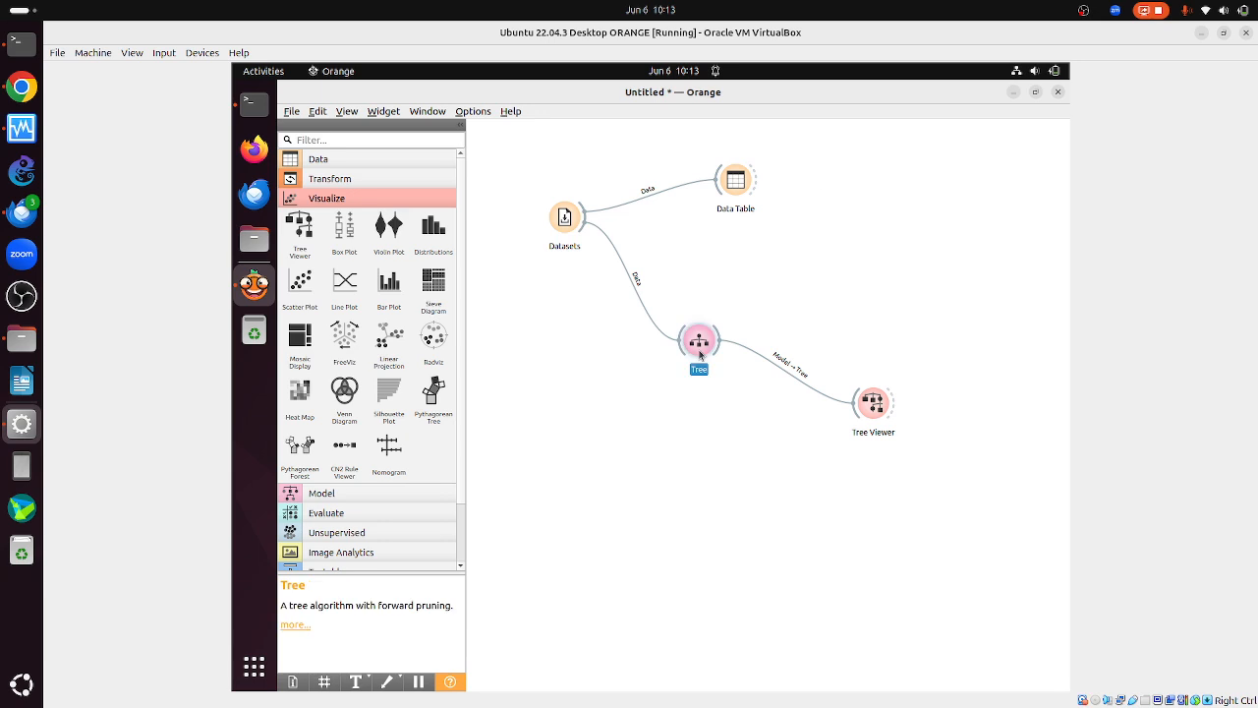
double_click(700, 352)
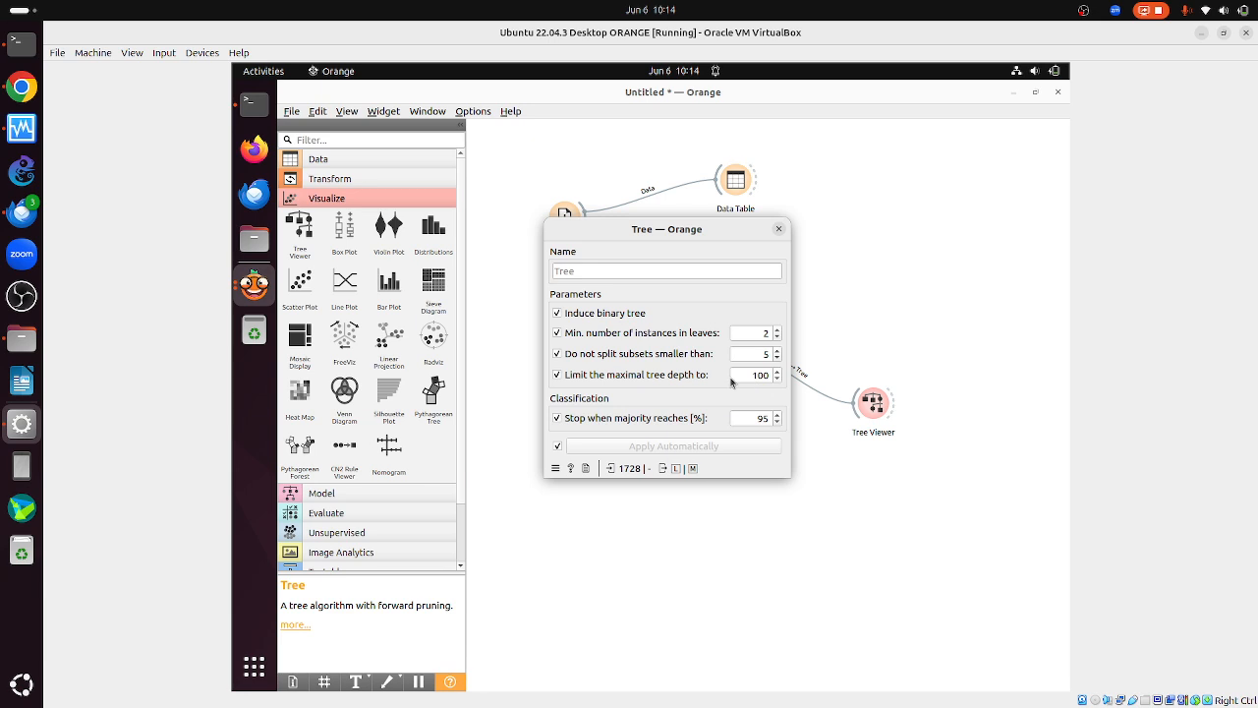
click(778, 230)
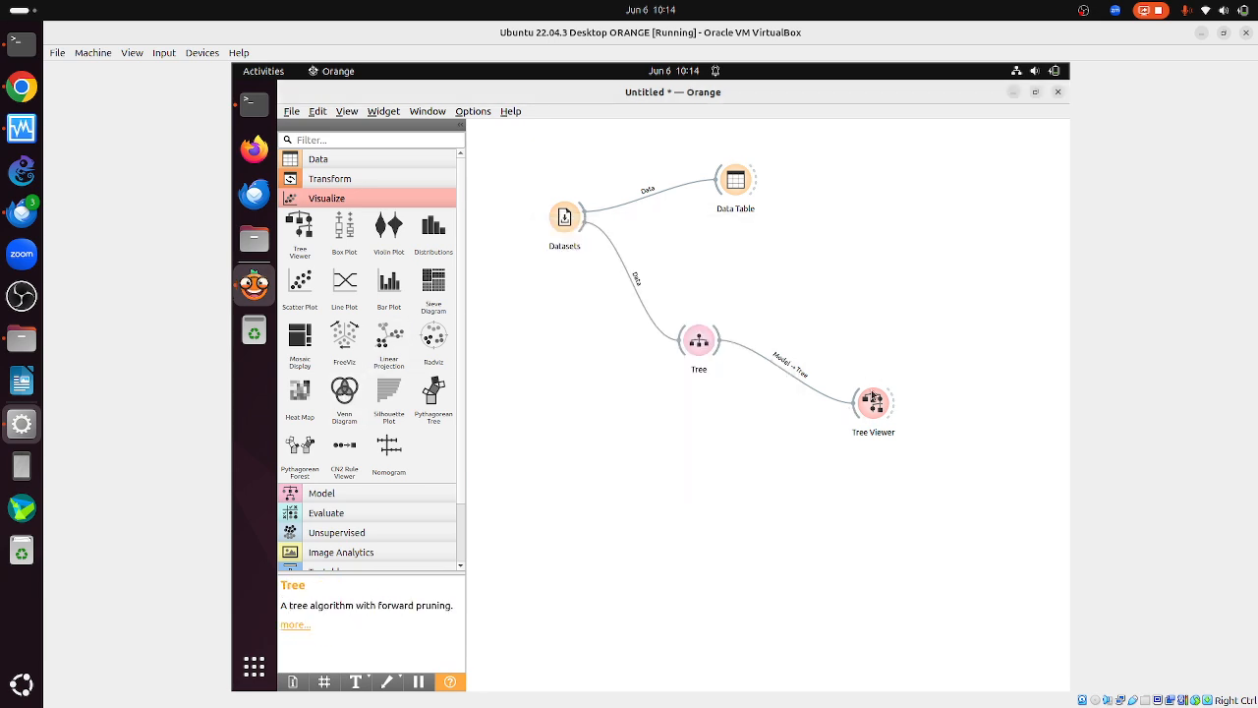
- Remove the Tree Viewer from the workflow and add a Linear Regression widget from the Model category
drag(826, 346, 967, 525)
key(Delete)
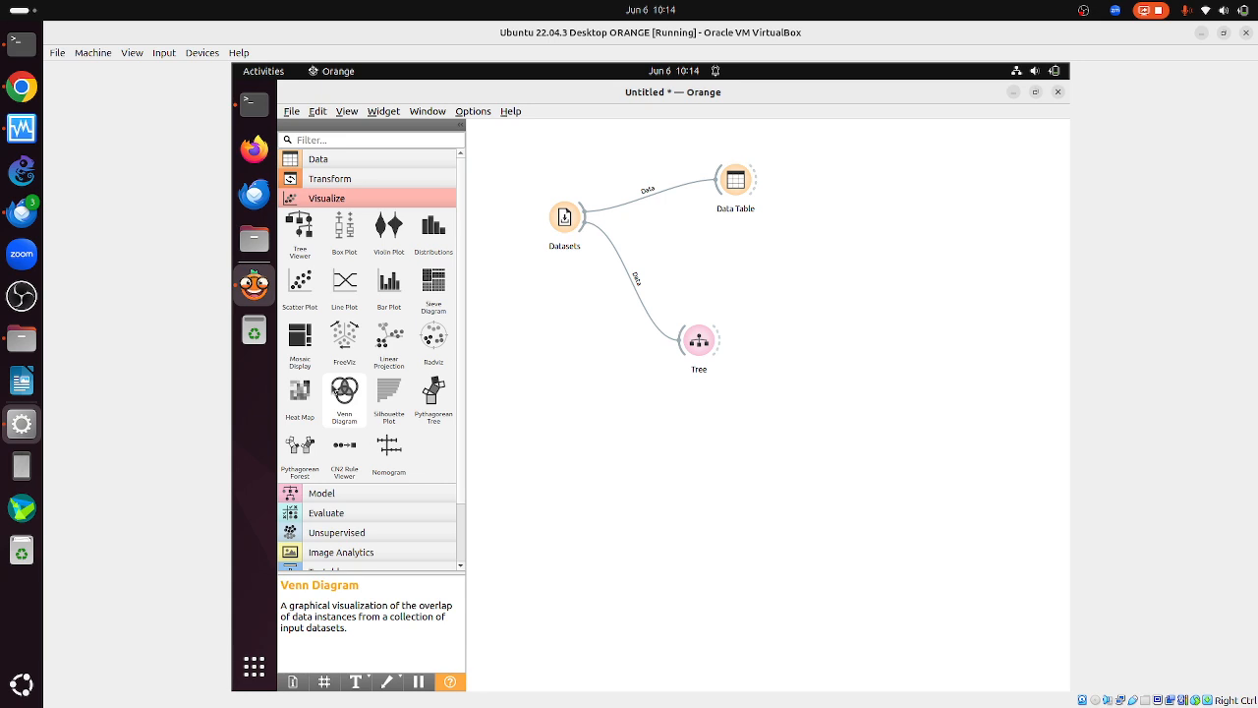
click(349, 495)
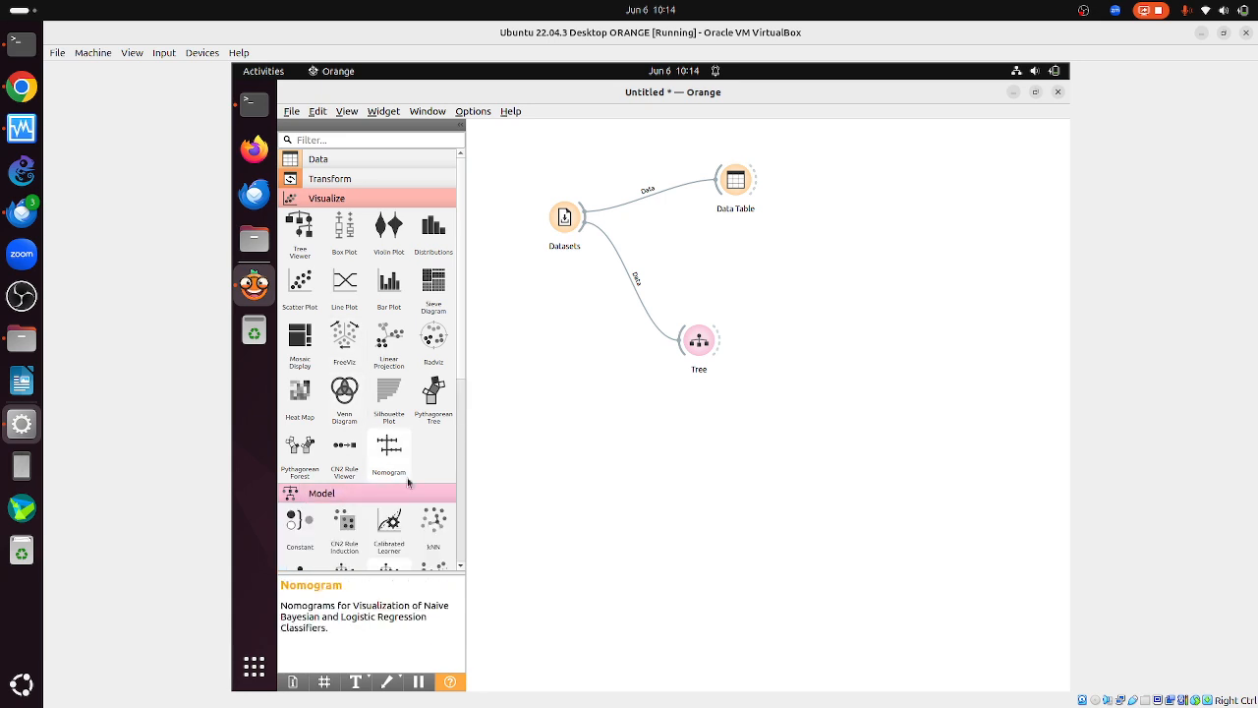
drag(461, 361, 455, 486)
scroll(456, 485, down, 1)
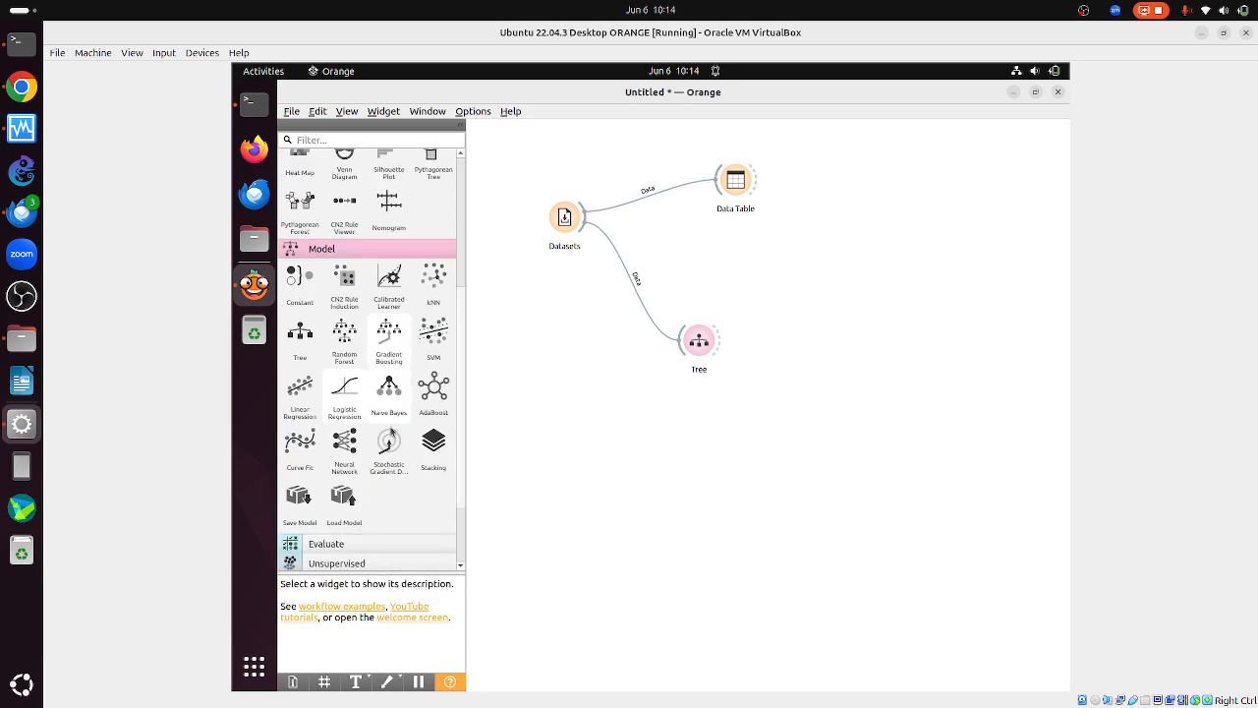
click(282, 394)
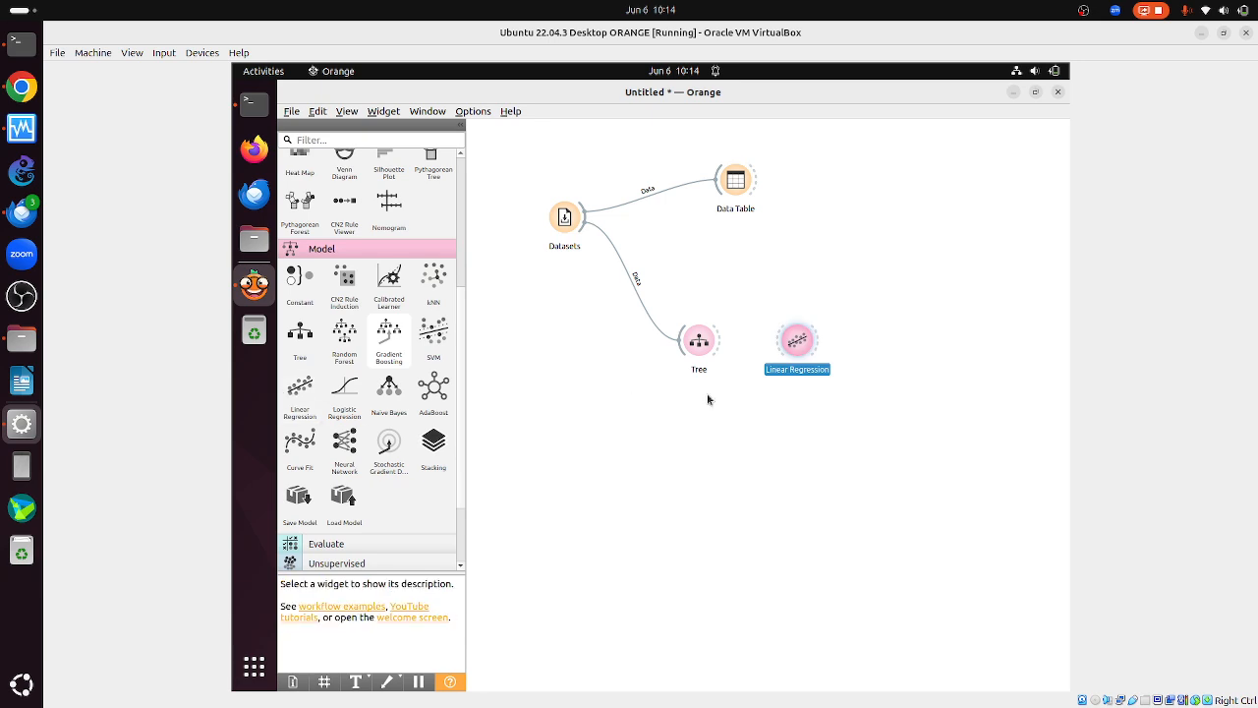
- Review the Linear Regression widget's intercept and regularization options, and remove the widget from the workflow
double_click(797, 340)
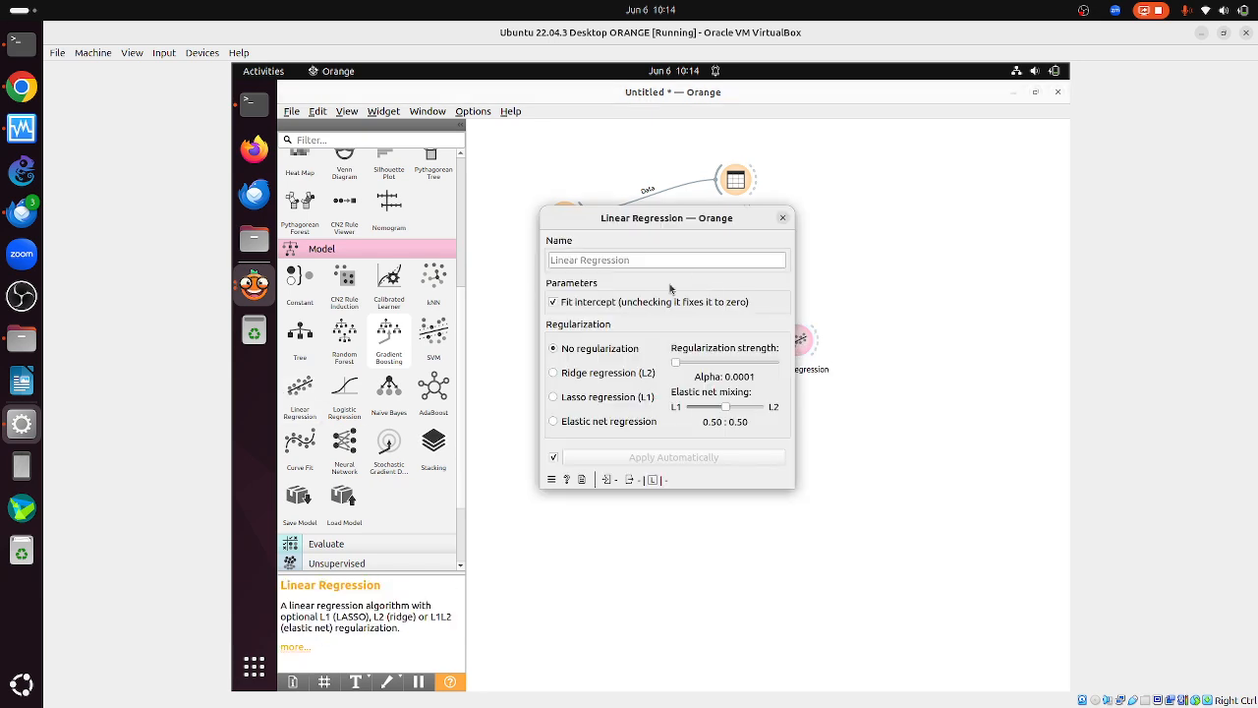
click(782, 217)
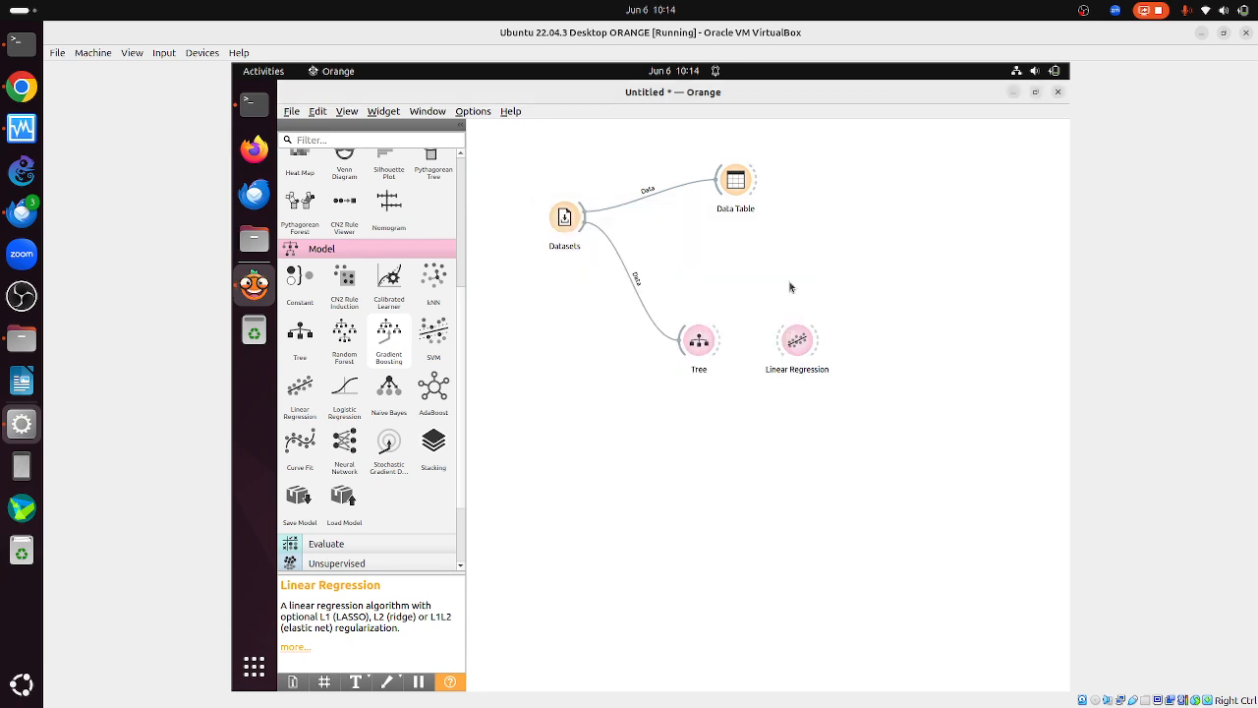
right_click(791, 350)
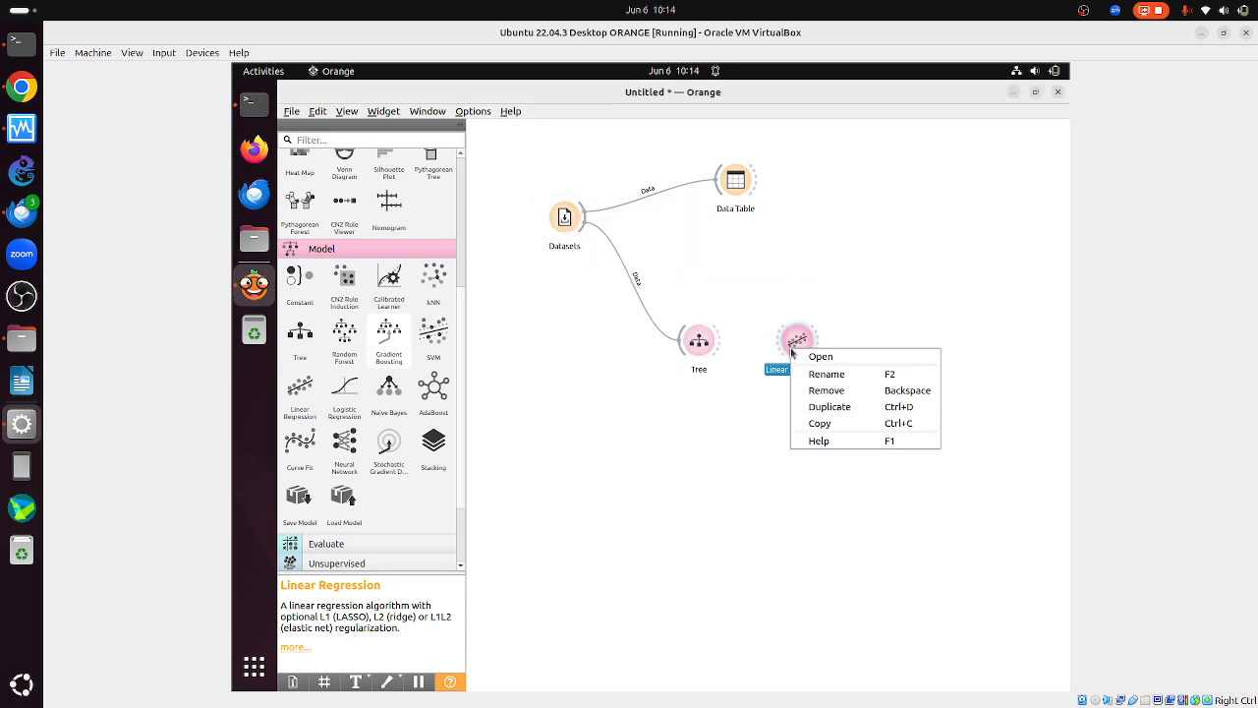
click(834, 392)
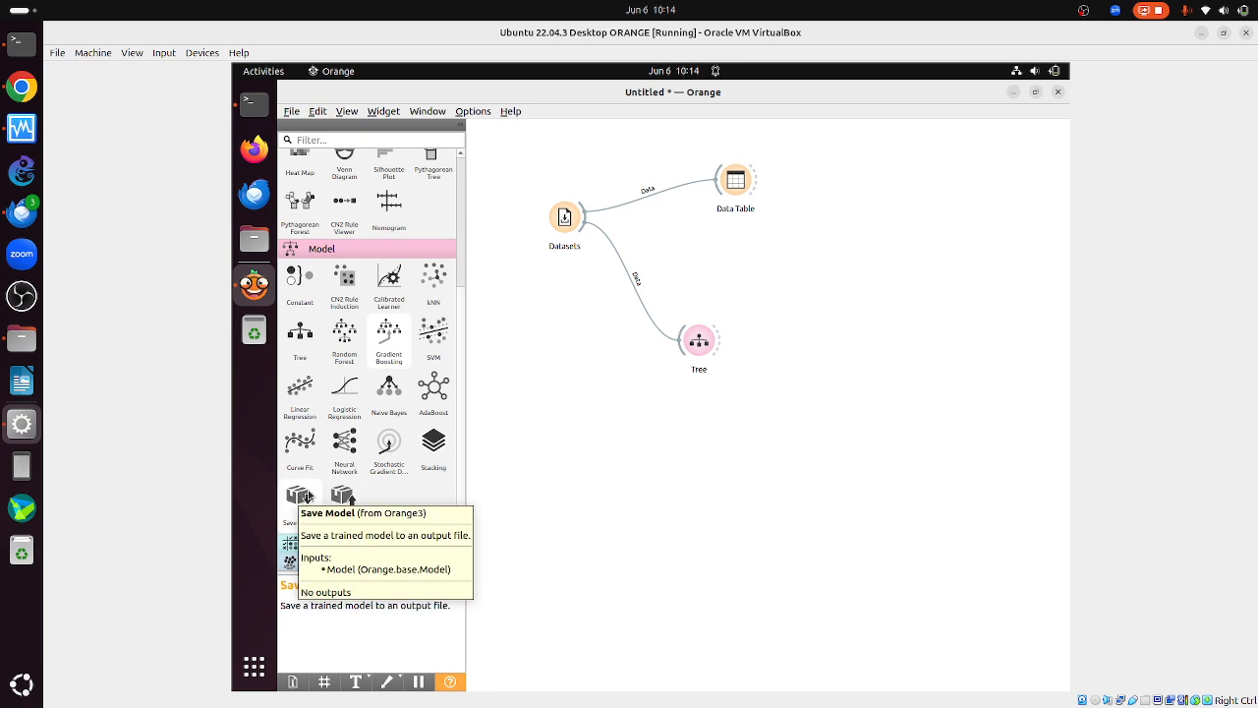
- Add a Save Model widget to the canvas and connect the Tree widget's model output to it
drag(298, 496, 791, 403)
drag(722, 343, 775, 409)
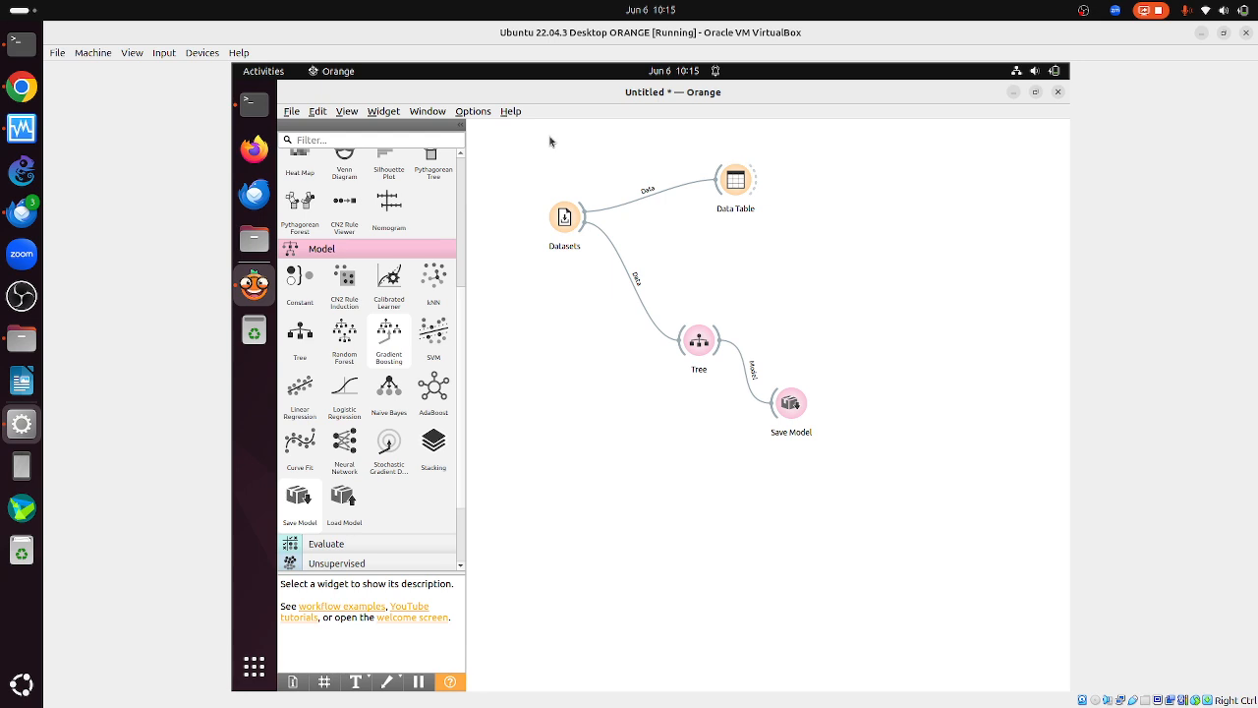
- Switch to the host's file manager, locate the ORANGE folder in Home, and return to the virtual machine
click(18, 347)
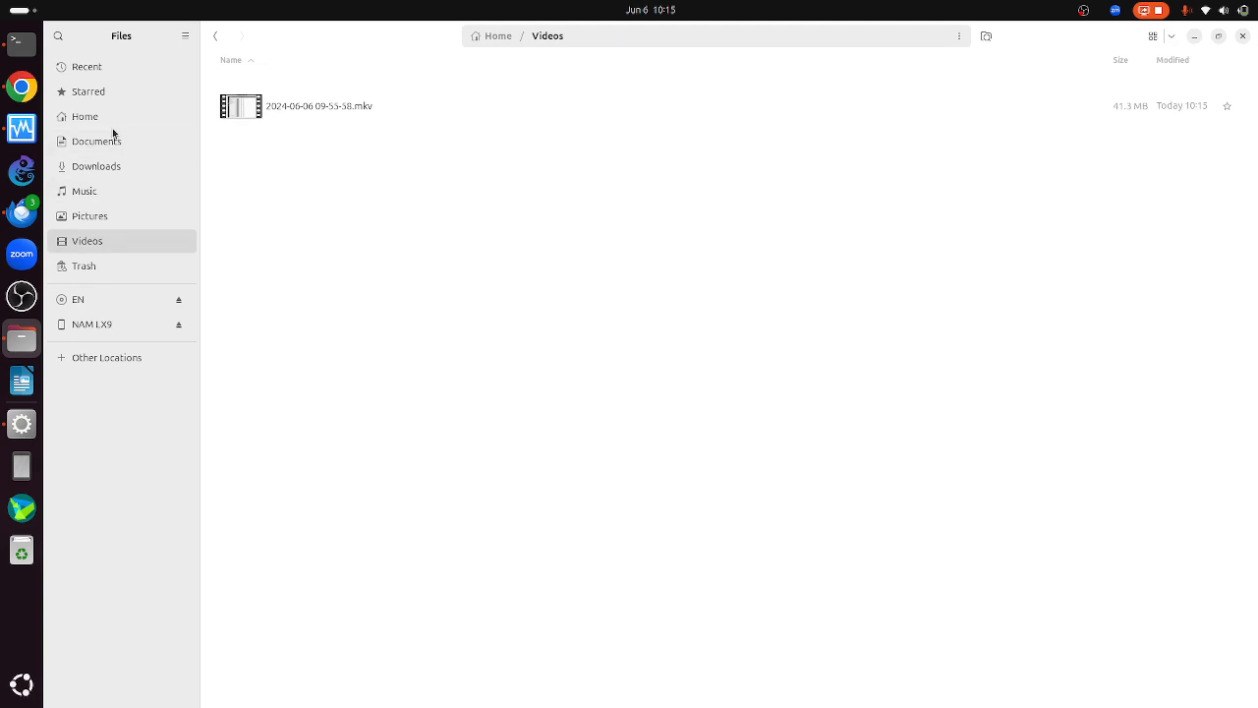
click(83, 119)
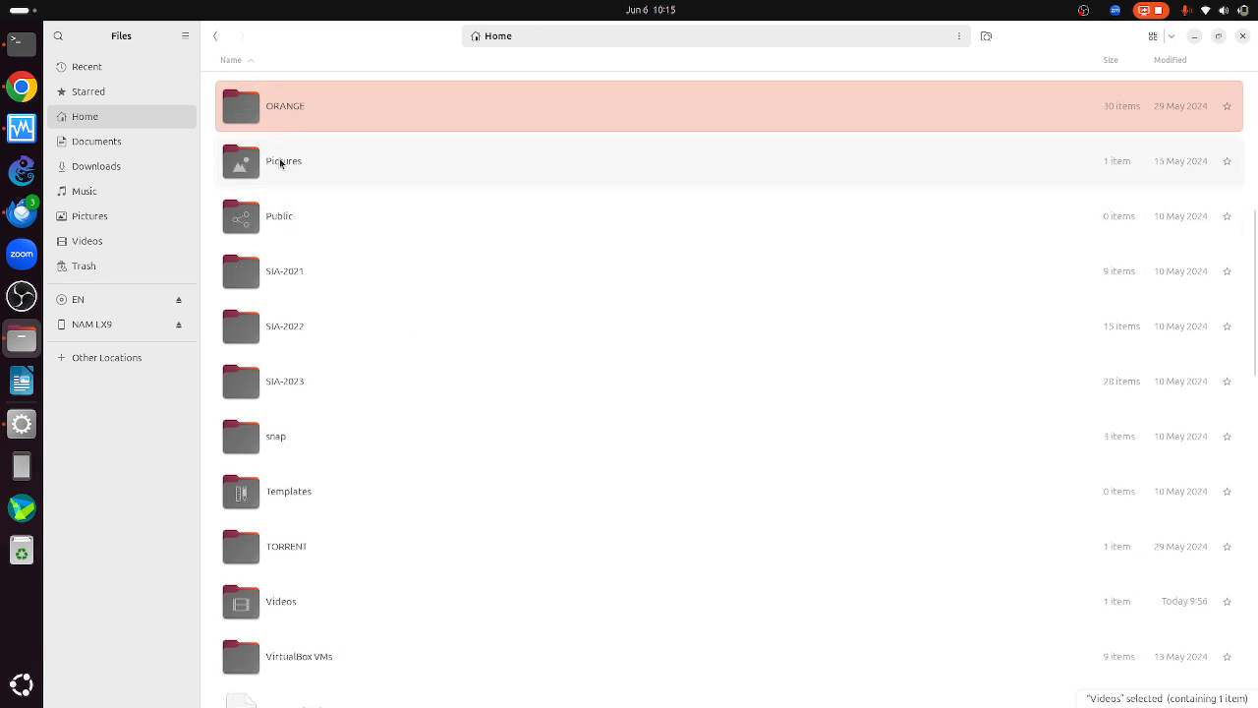
key(Down)
key(Down)
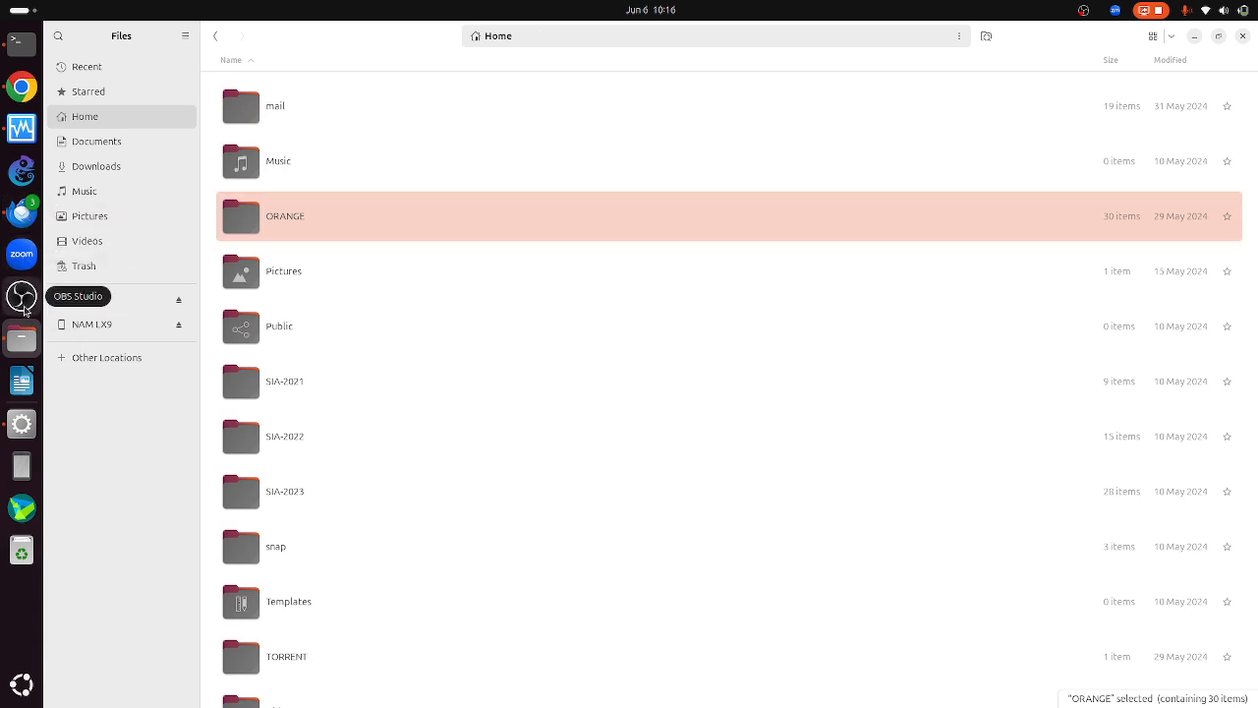
click(21, 423)
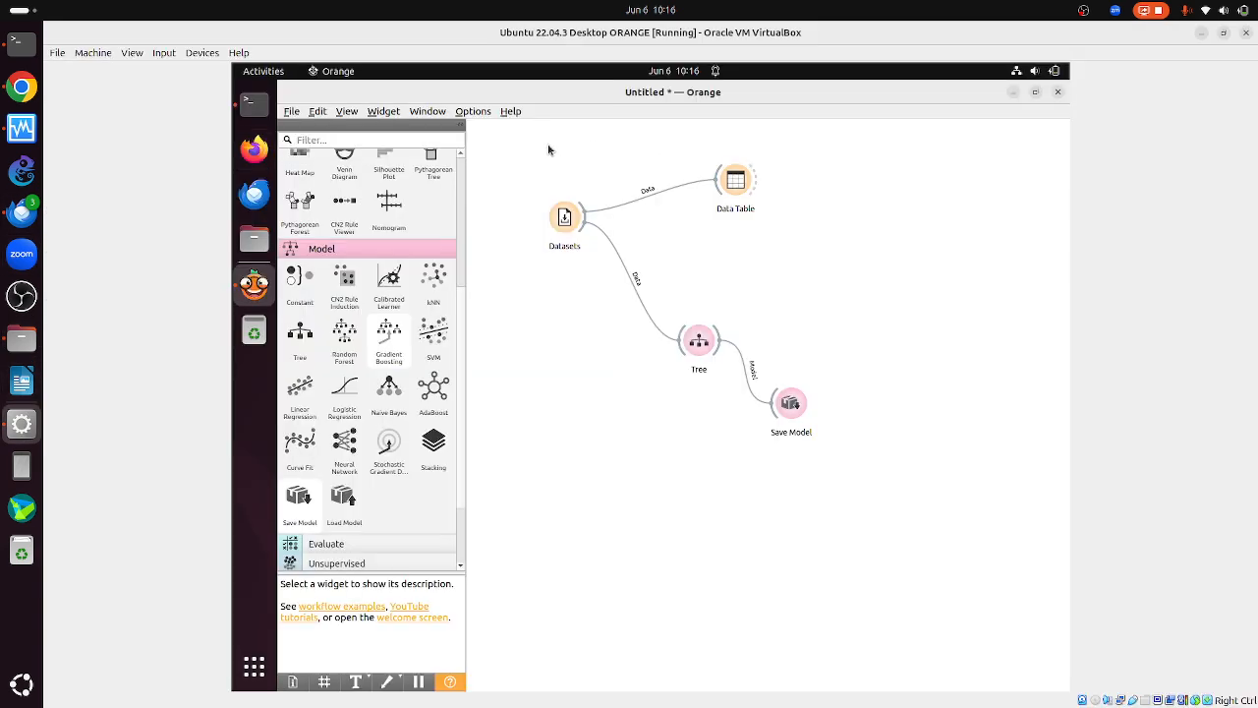
- Delete every widget from the canvas and collapse the Model and Visualize widget categories
drag(548, 146, 964, 534)
key(Delete)
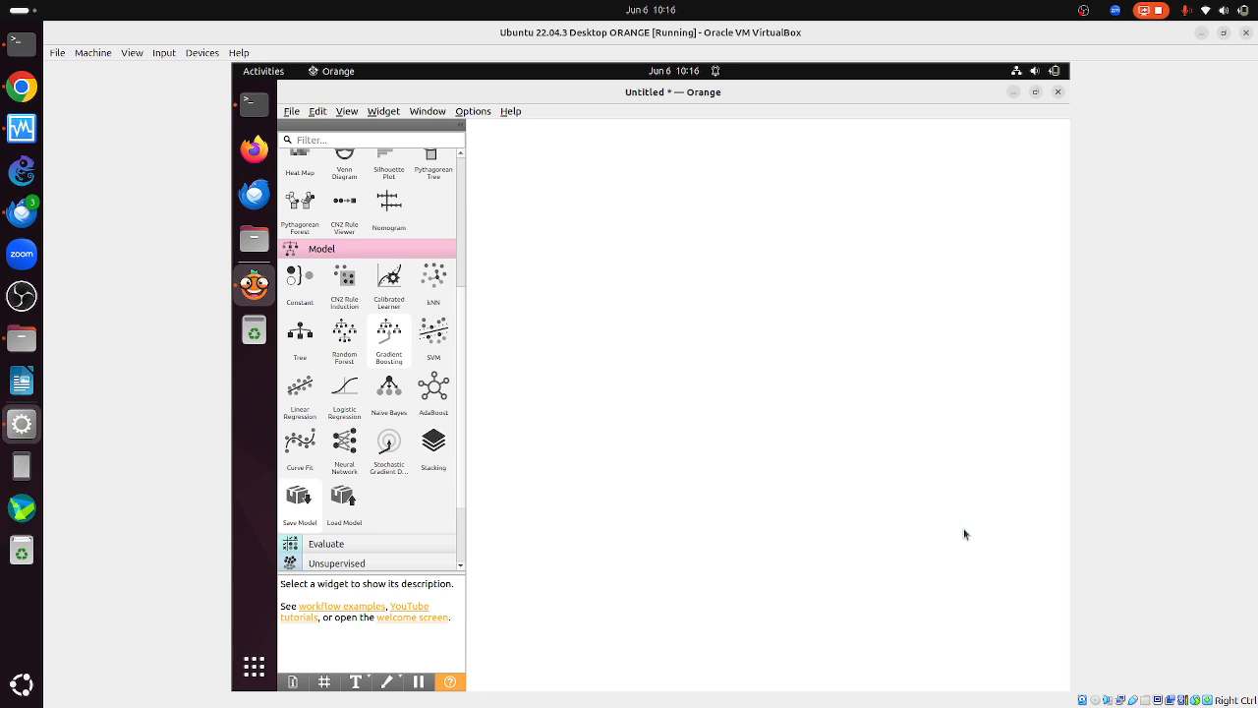
click(438, 254)
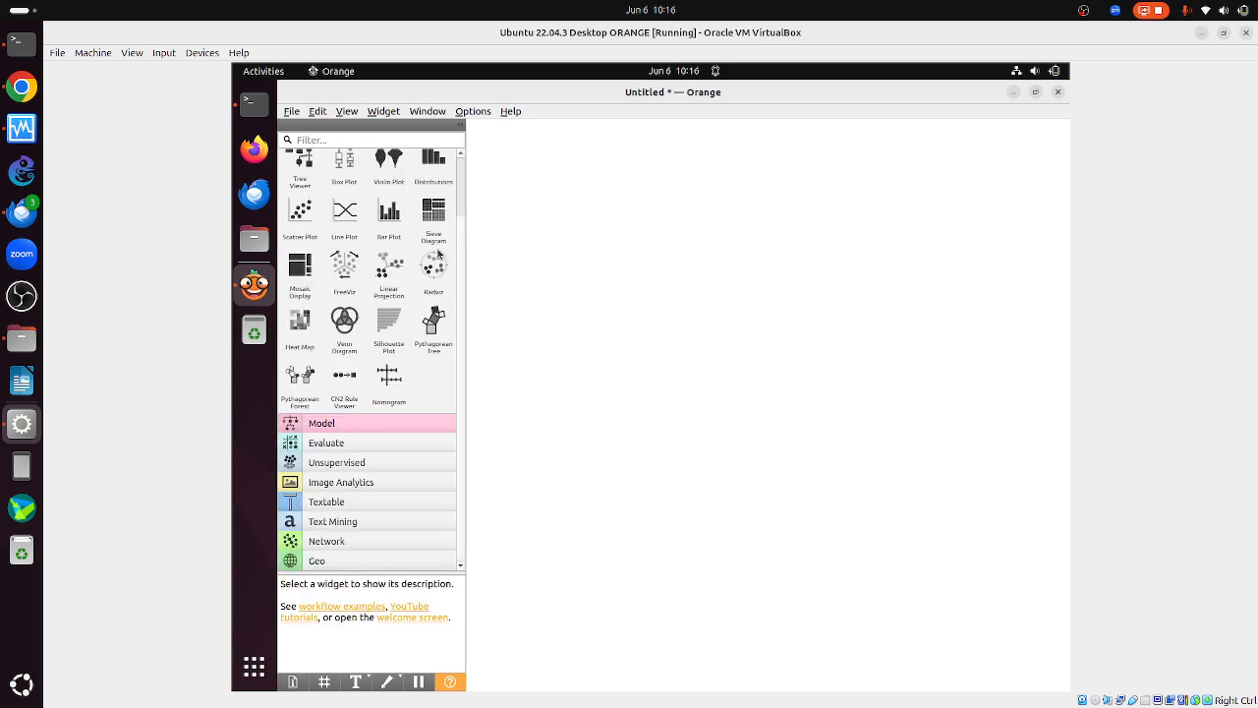
scroll(464, 226, up, 3)
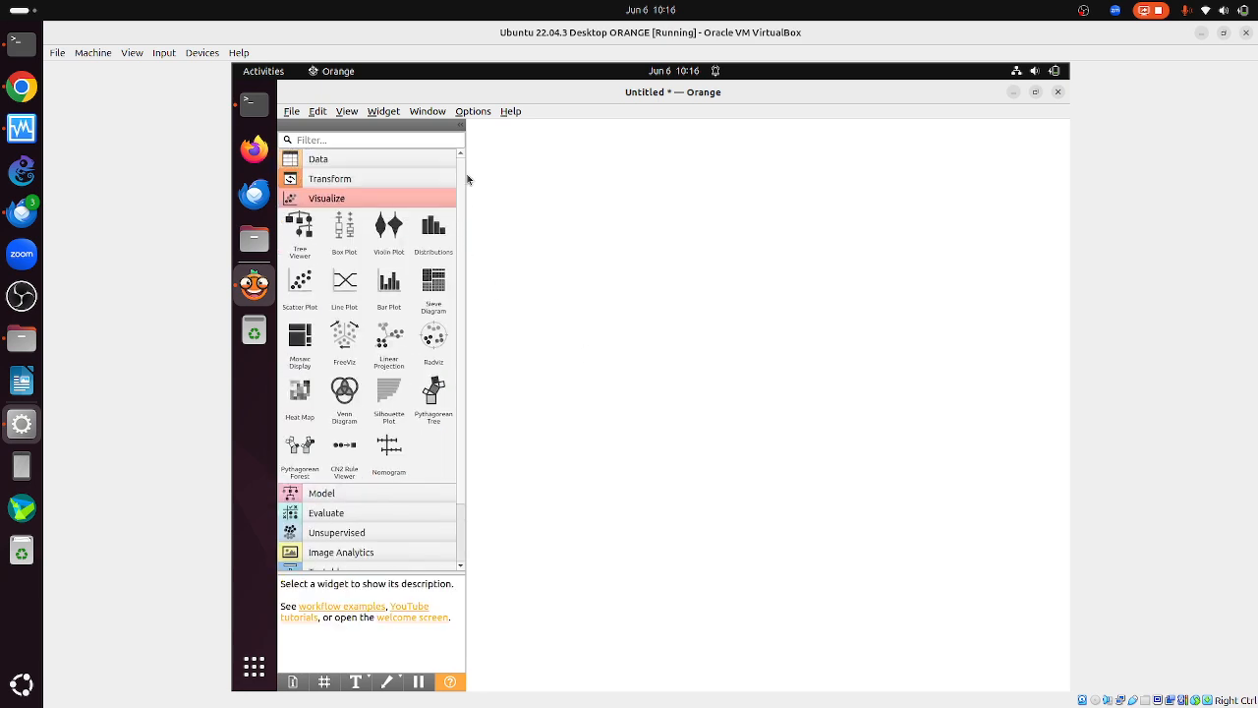
click(385, 197)
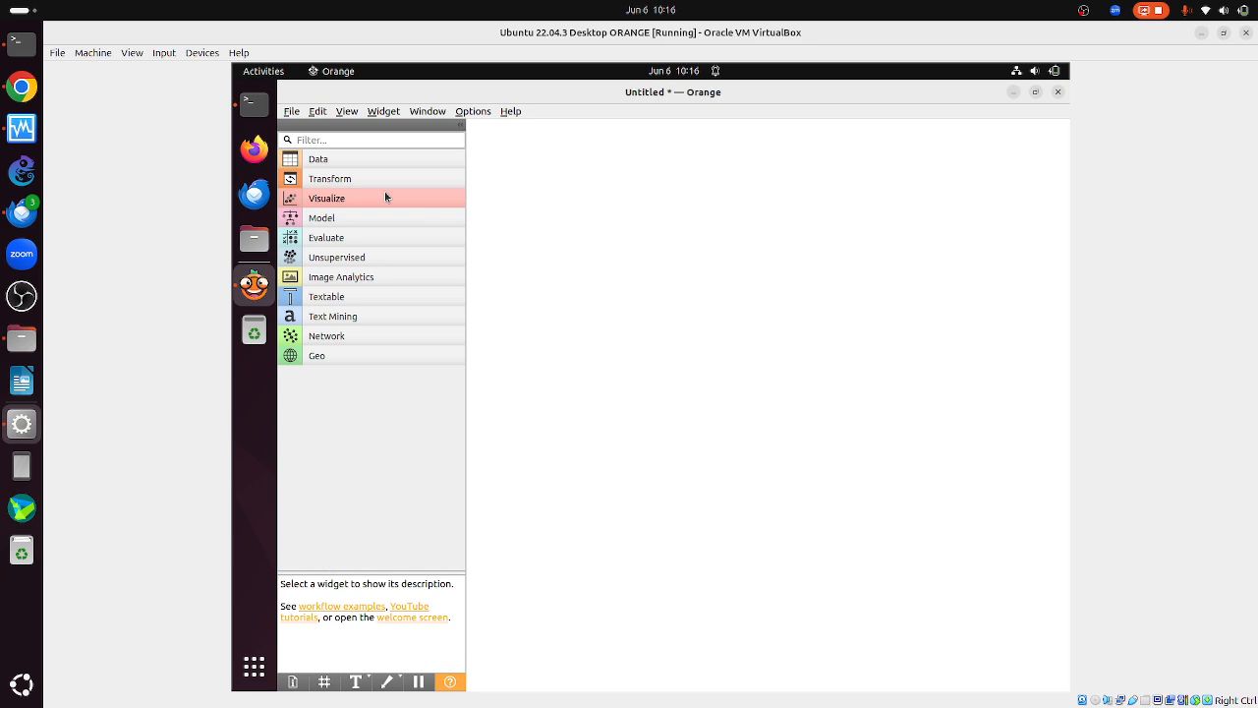
- Add an Import Images widget from the Image Analytics category and check that its source folder is domestic-animals
click(328, 279)
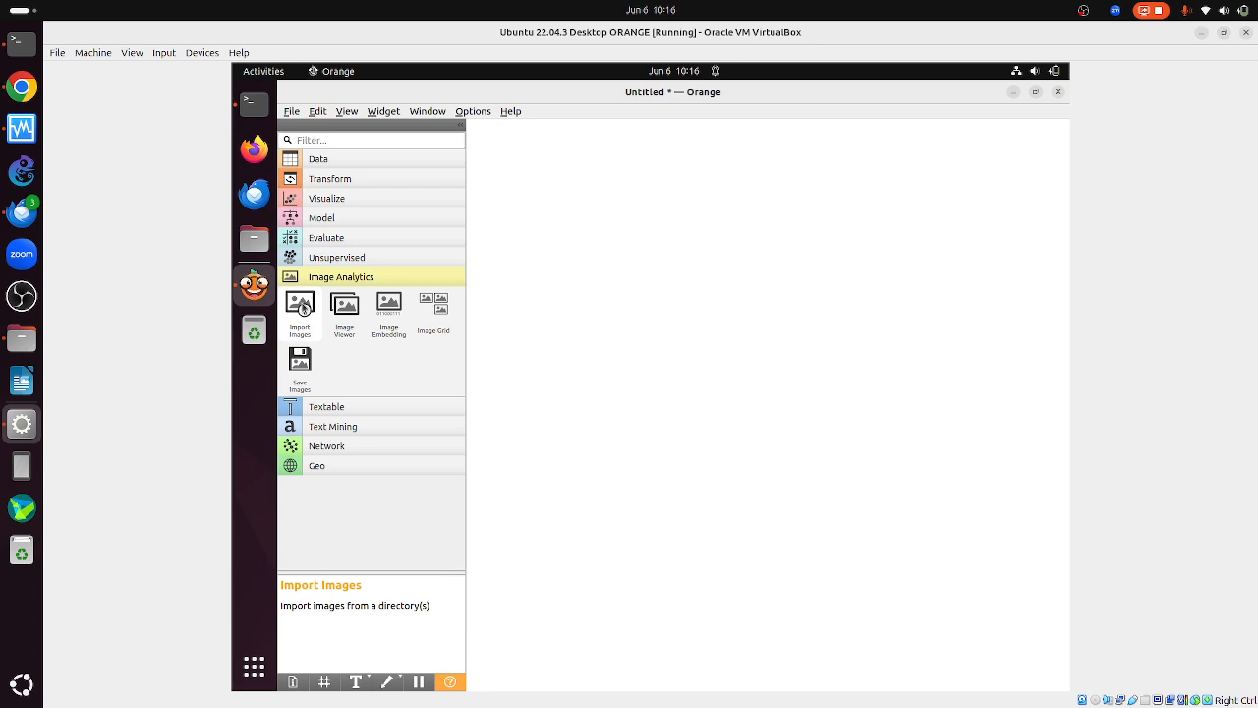
drag(303, 308, 644, 199)
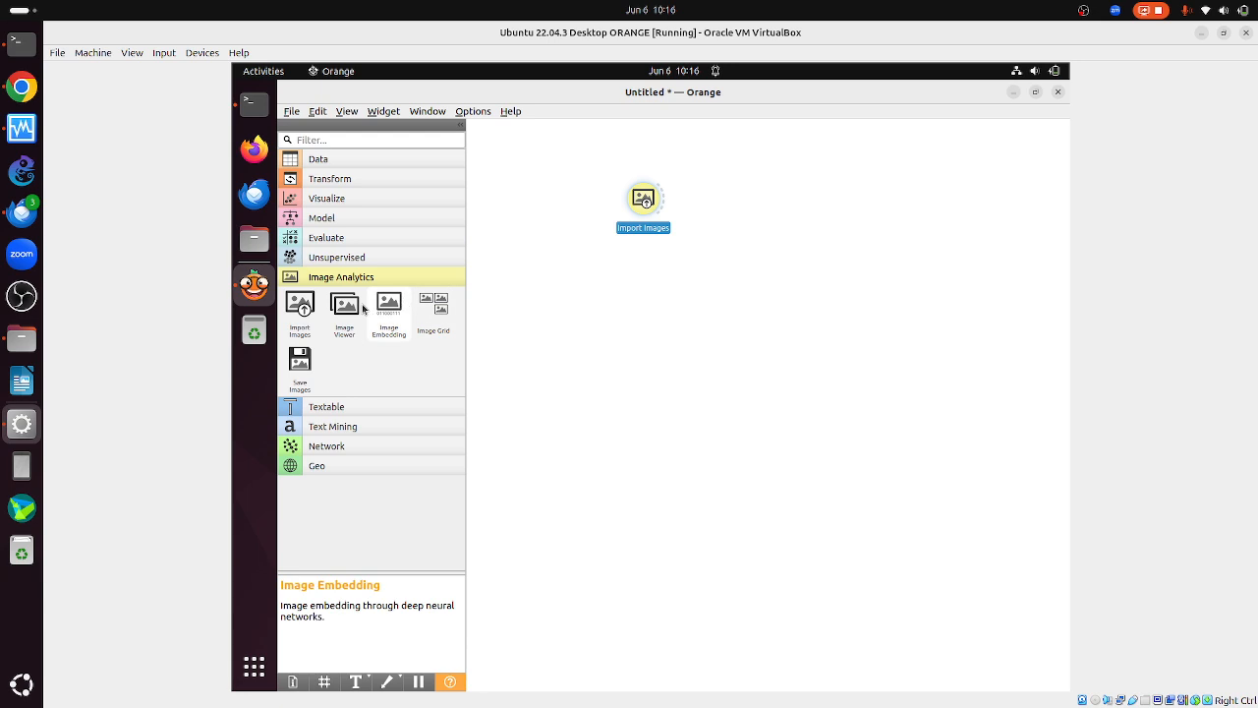
double_click(644, 204)
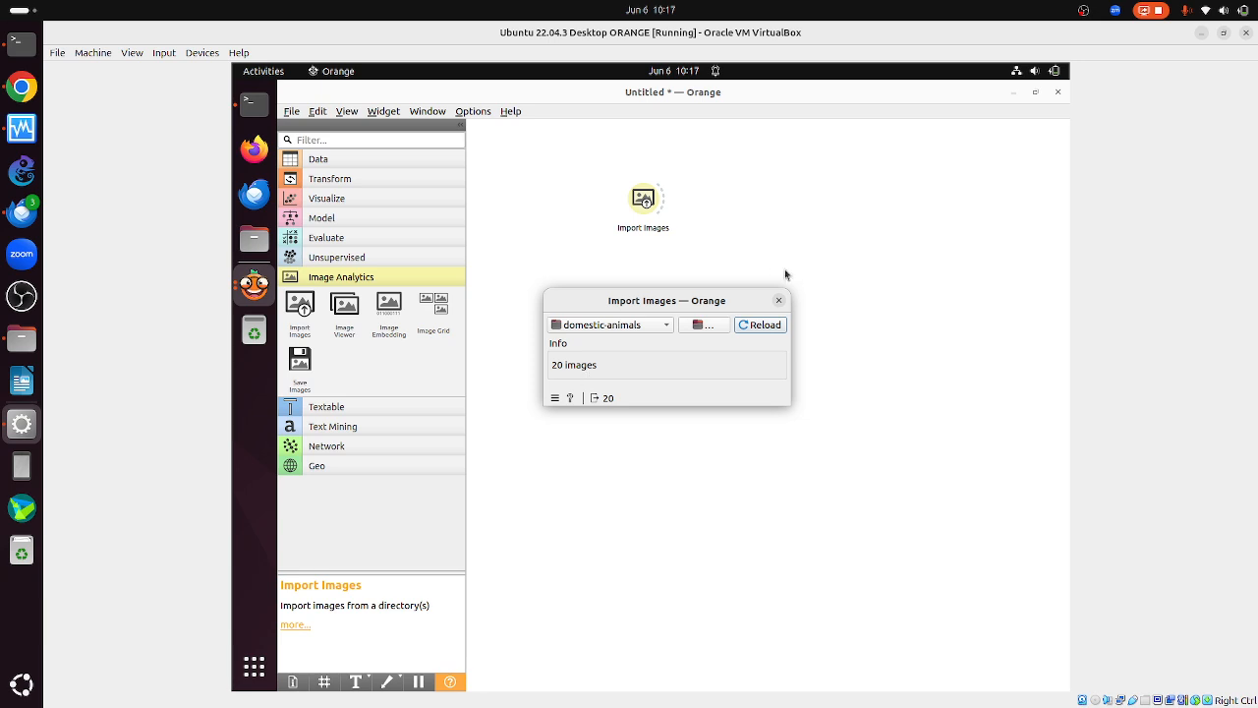
click(779, 300)
- Add an Image Viewer fed by Import Images and look through the imported animal pictures
drag(346, 306, 854, 155)
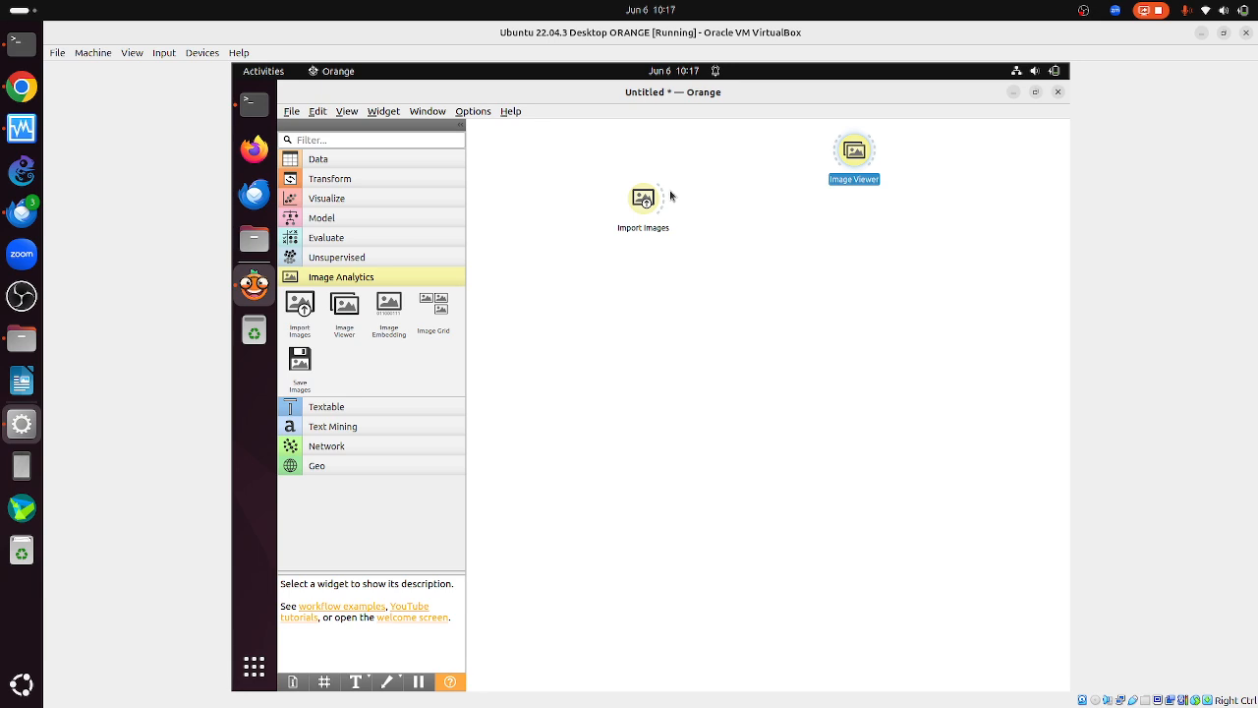
drag(661, 199, 855, 154)
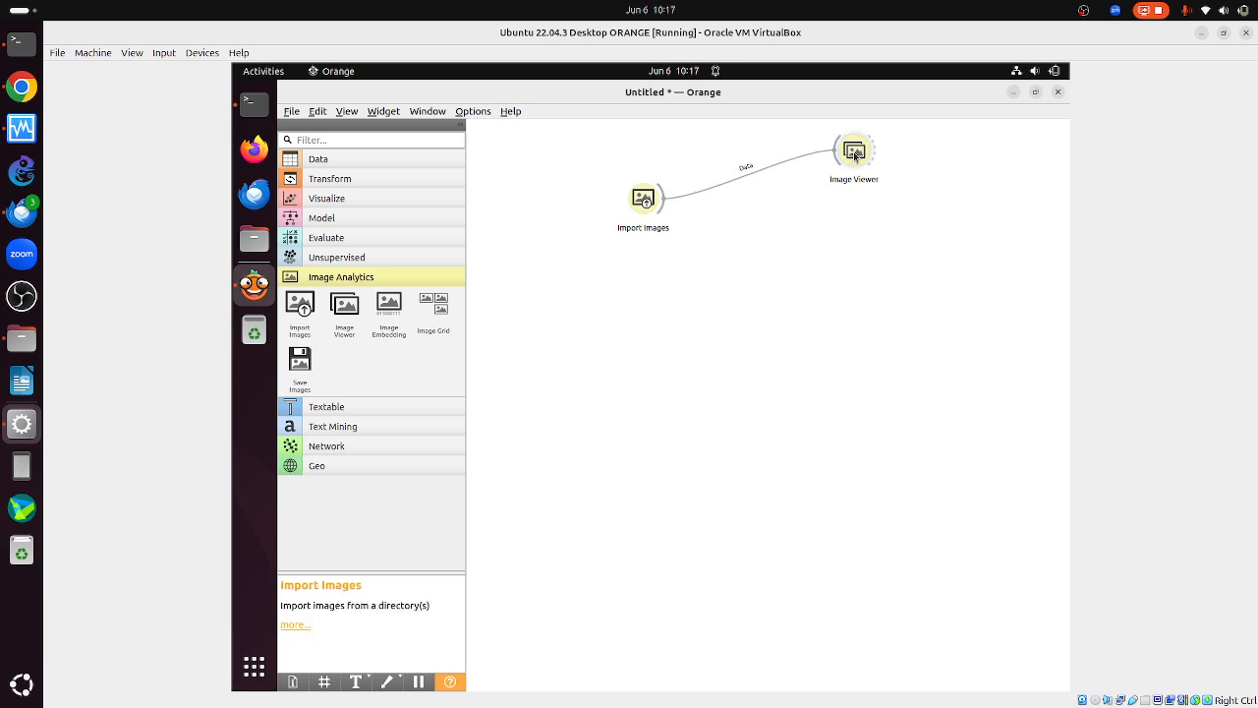
double_click(855, 155)
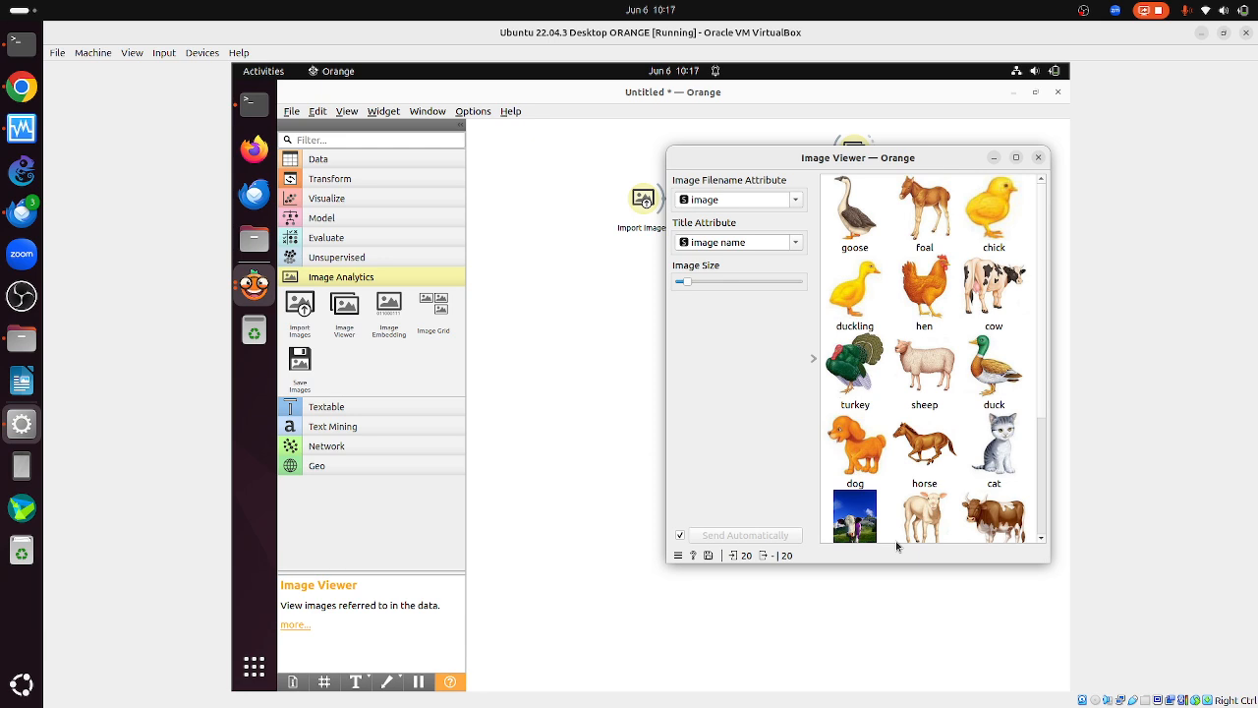
click(1038, 157)
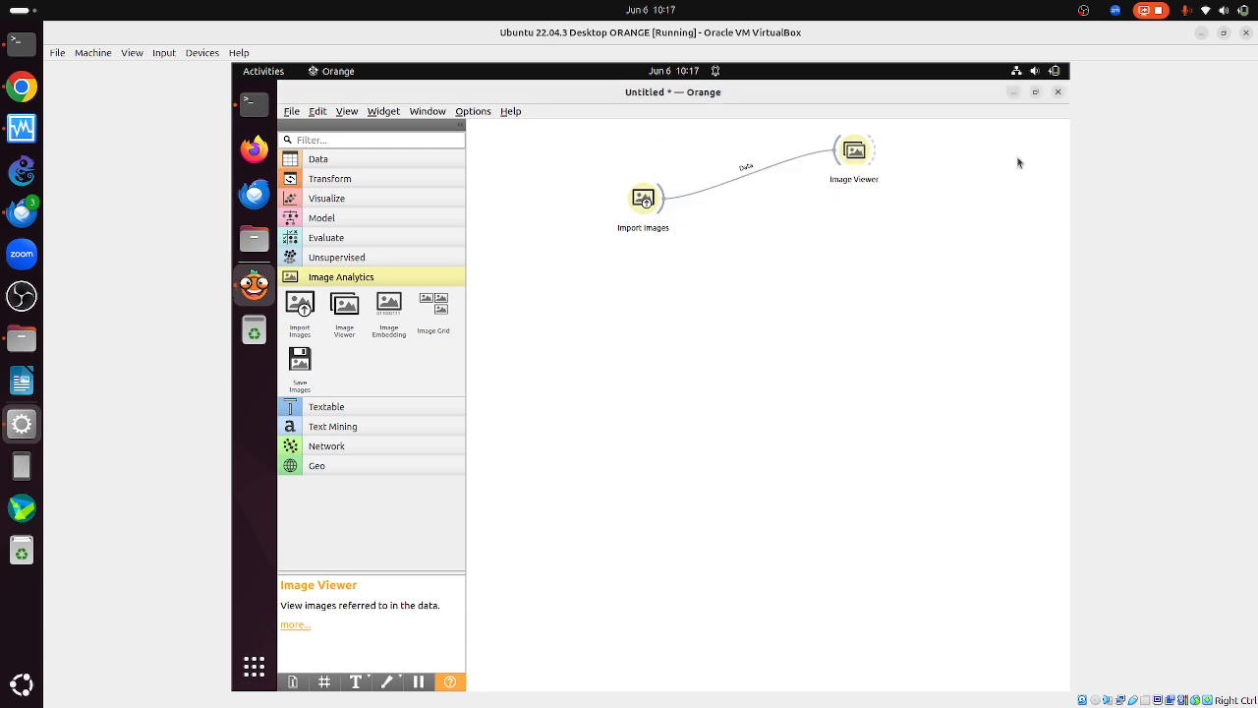
- Add a Data Table fed by Import Images and examine the image names, file sizes and dimensions
click(364, 161)
drag(302, 241, 820, 254)
drag(664, 209, 824, 259)
double_click(821, 256)
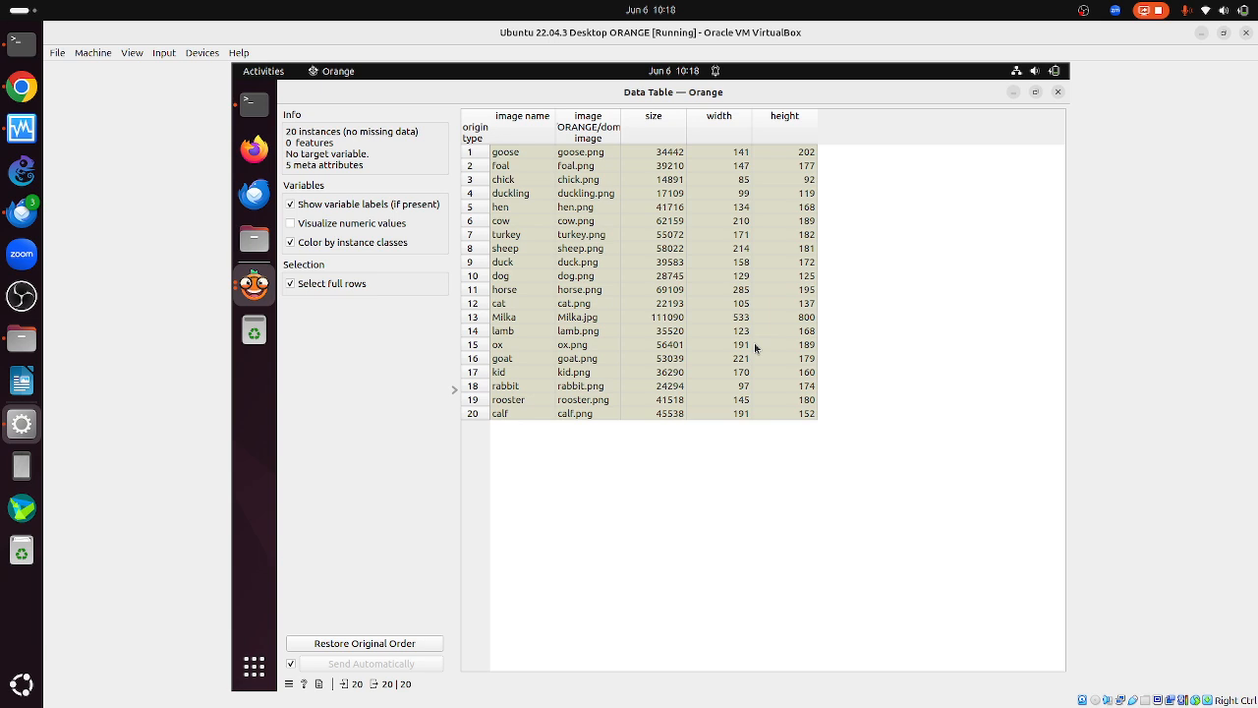
click(1059, 91)
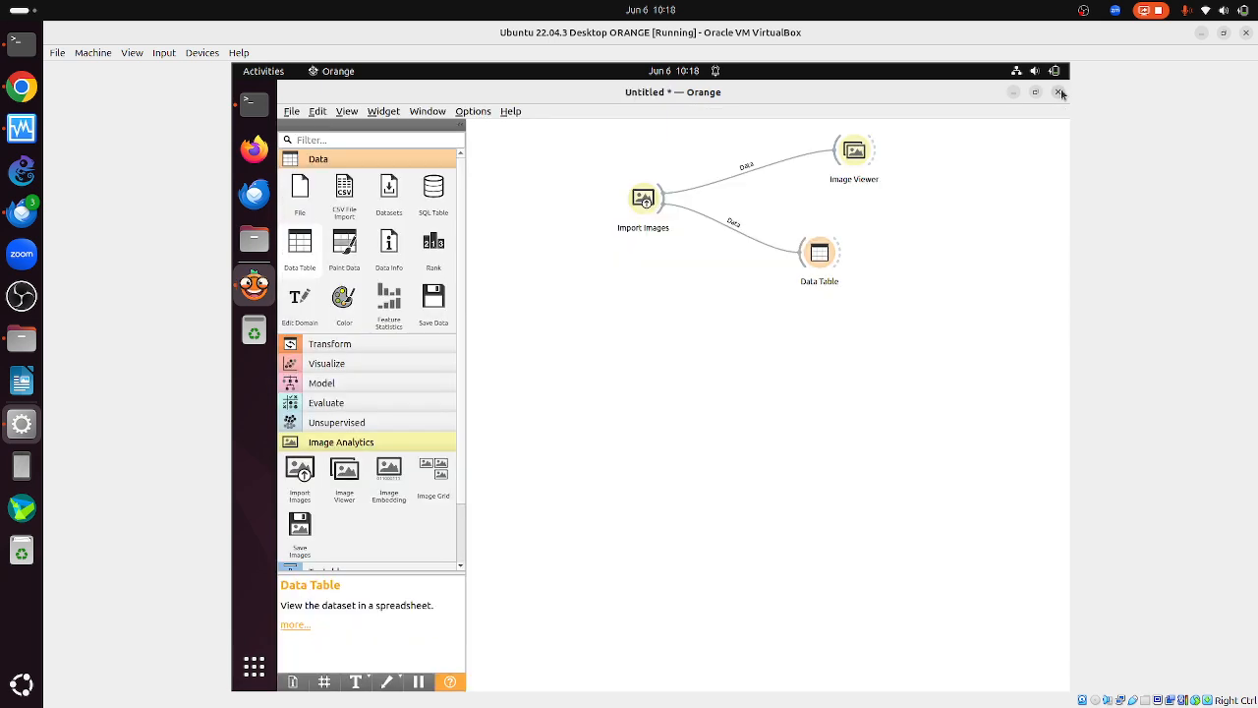
- Collapse the Data category and add an Image Embedding widget to the canvas below the Data Table
click(331, 159)
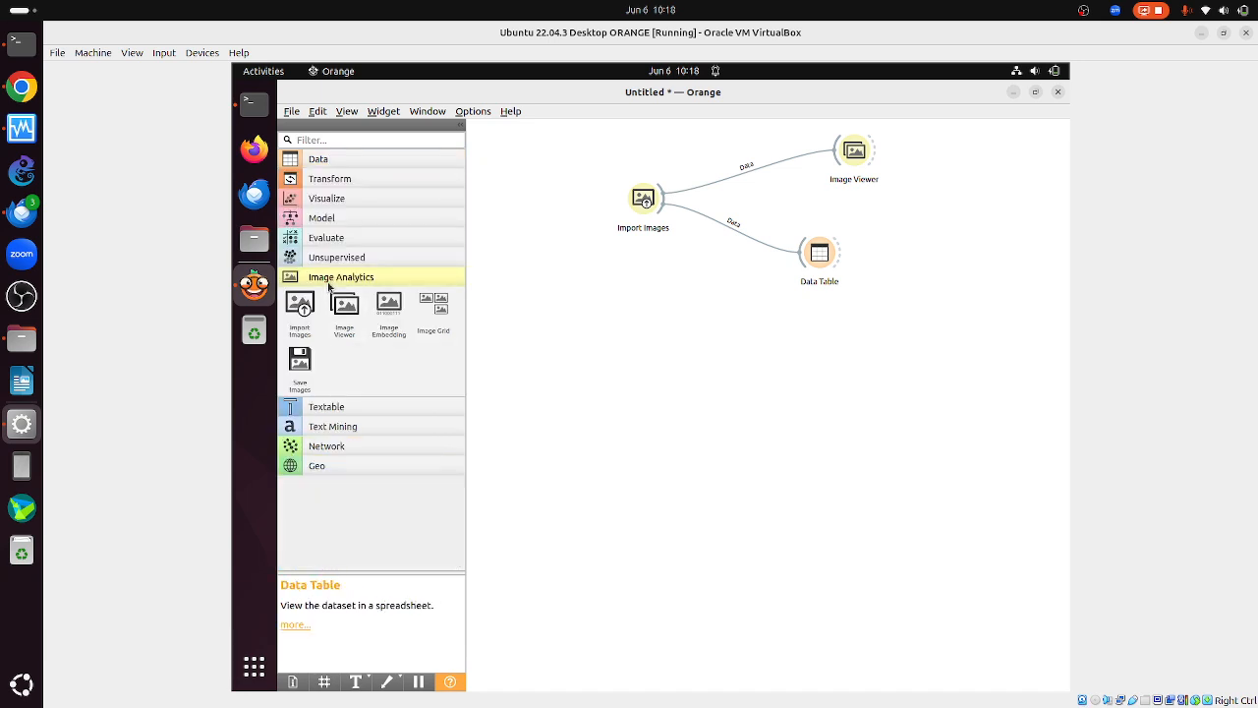
click(332, 283)
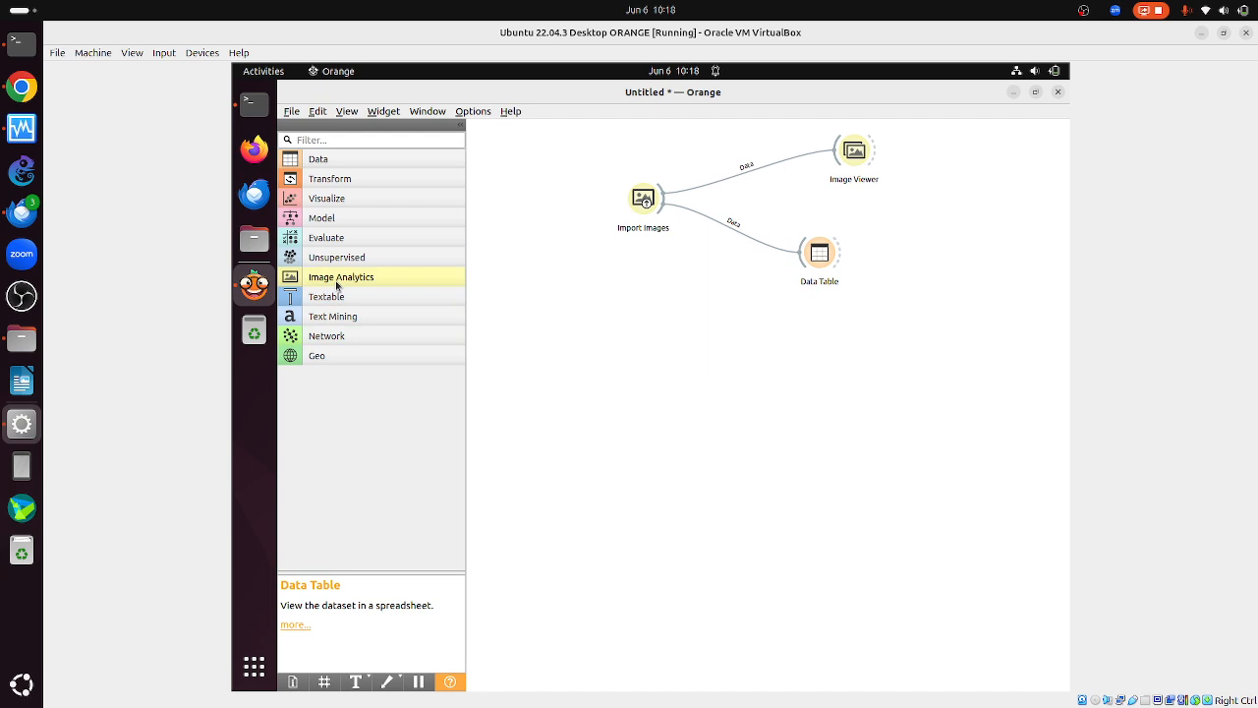
click(335, 279)
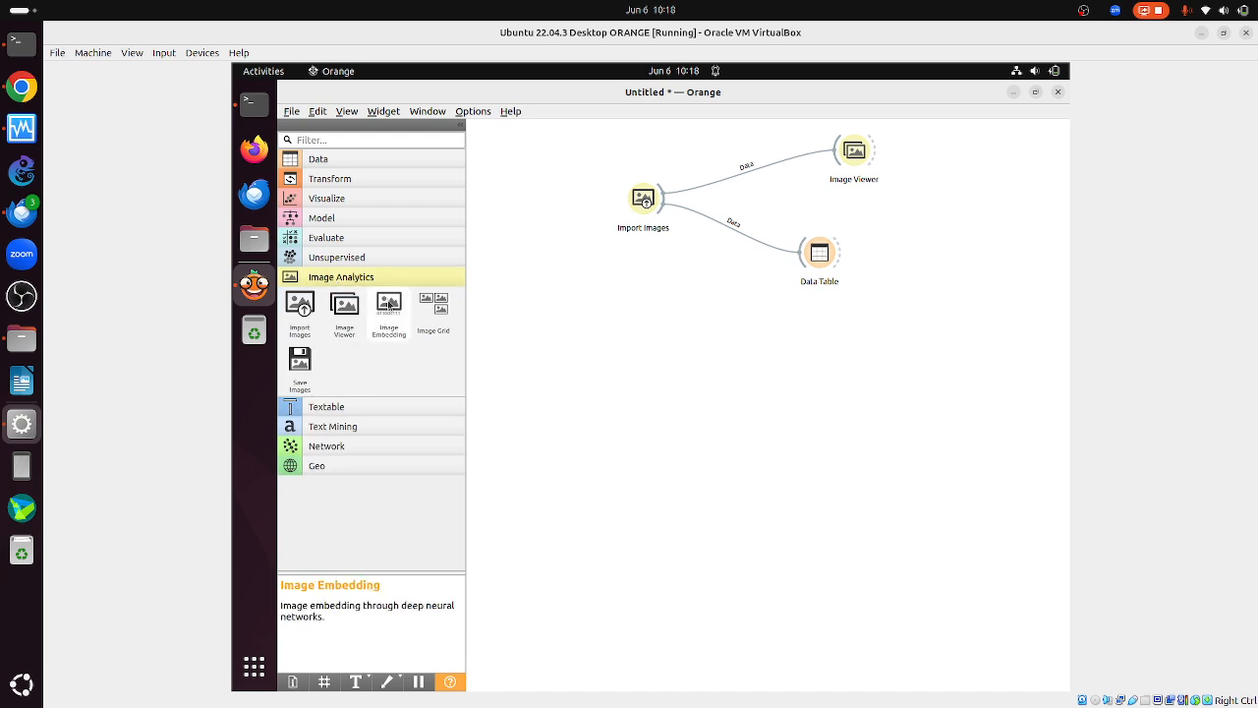
drag(390, 303, 803, 368)
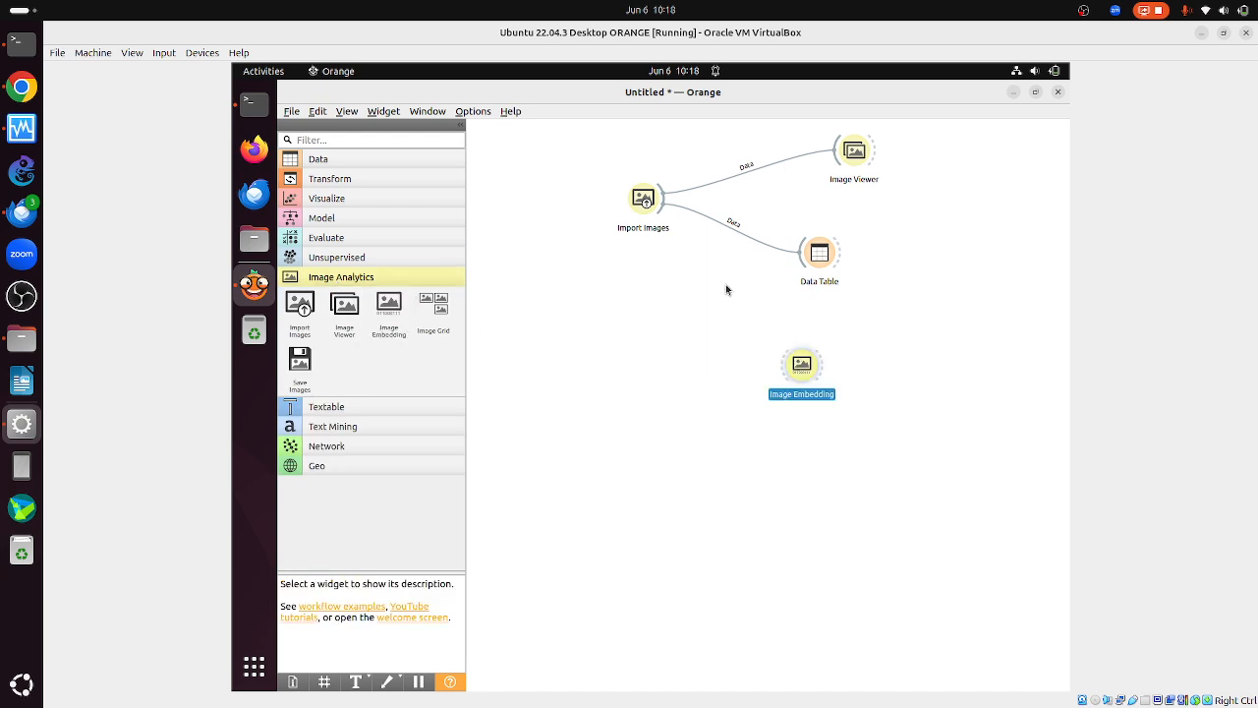
- Review the Image Embedding widget's available embedders, comparing the descriptions of SqueezeNet (local) and Inception v3
double_click(802, 365)
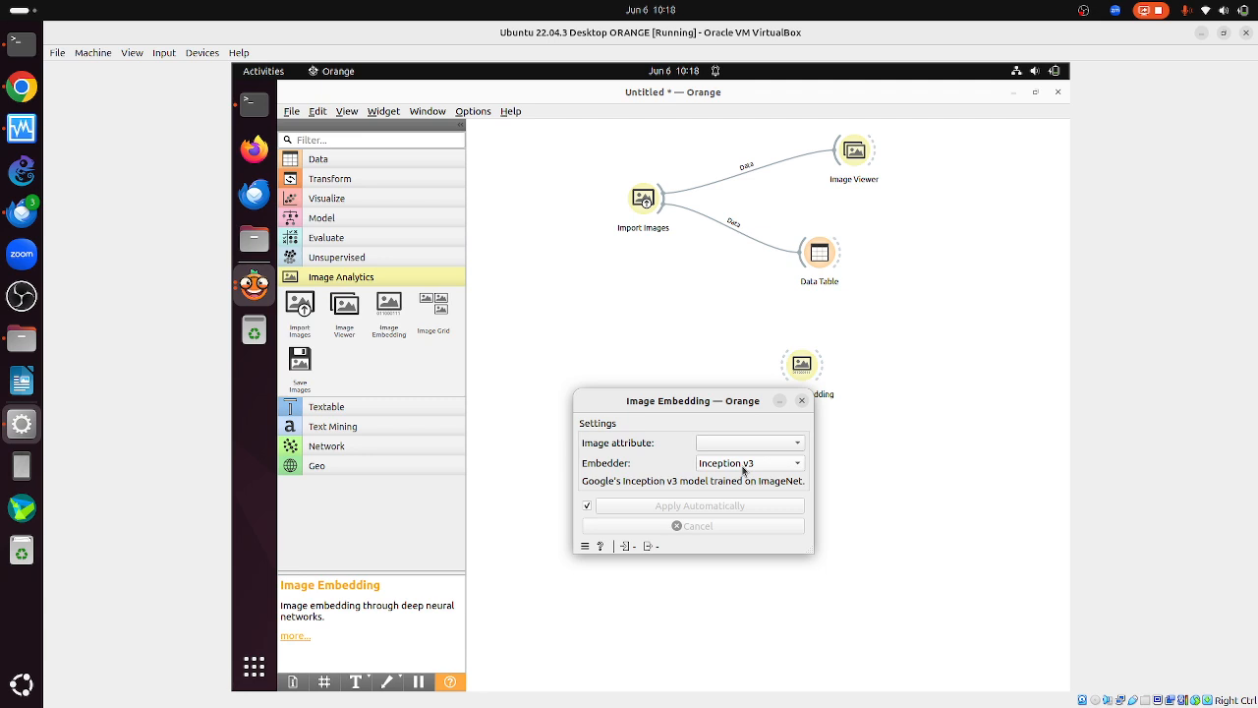
click(743, 470)
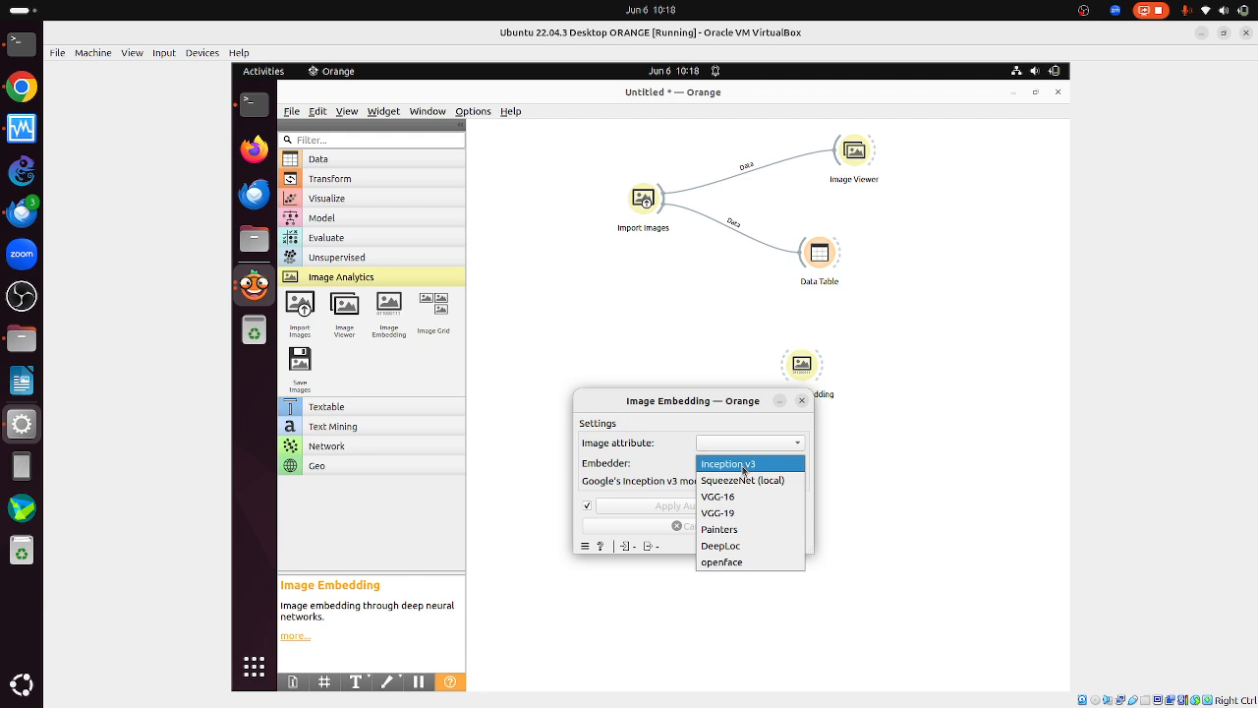
click(727, 483)
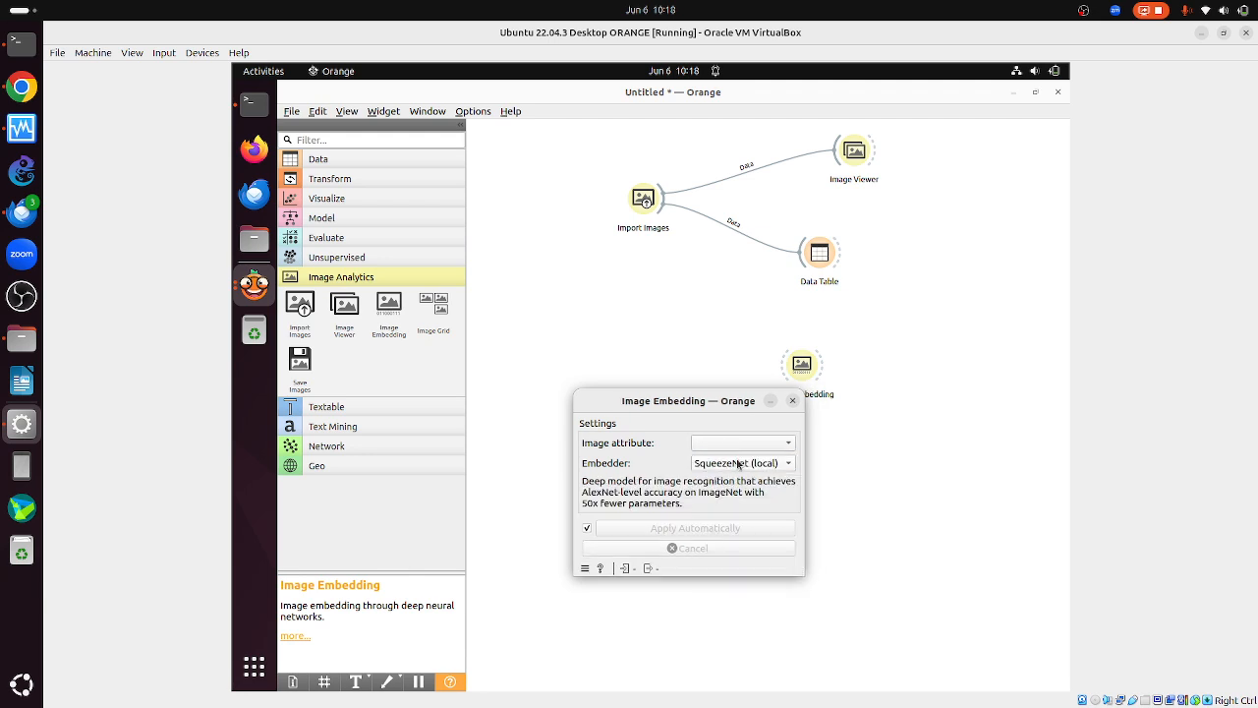
click(739, 461)
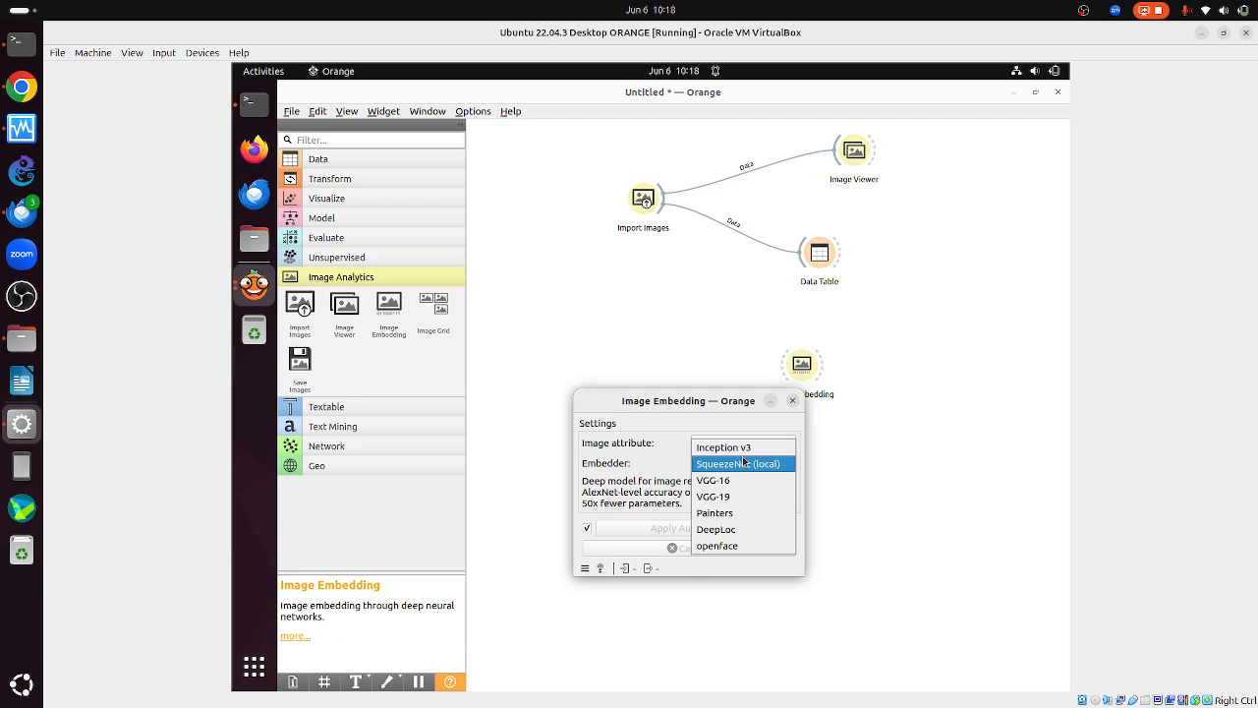
click(745, 447)
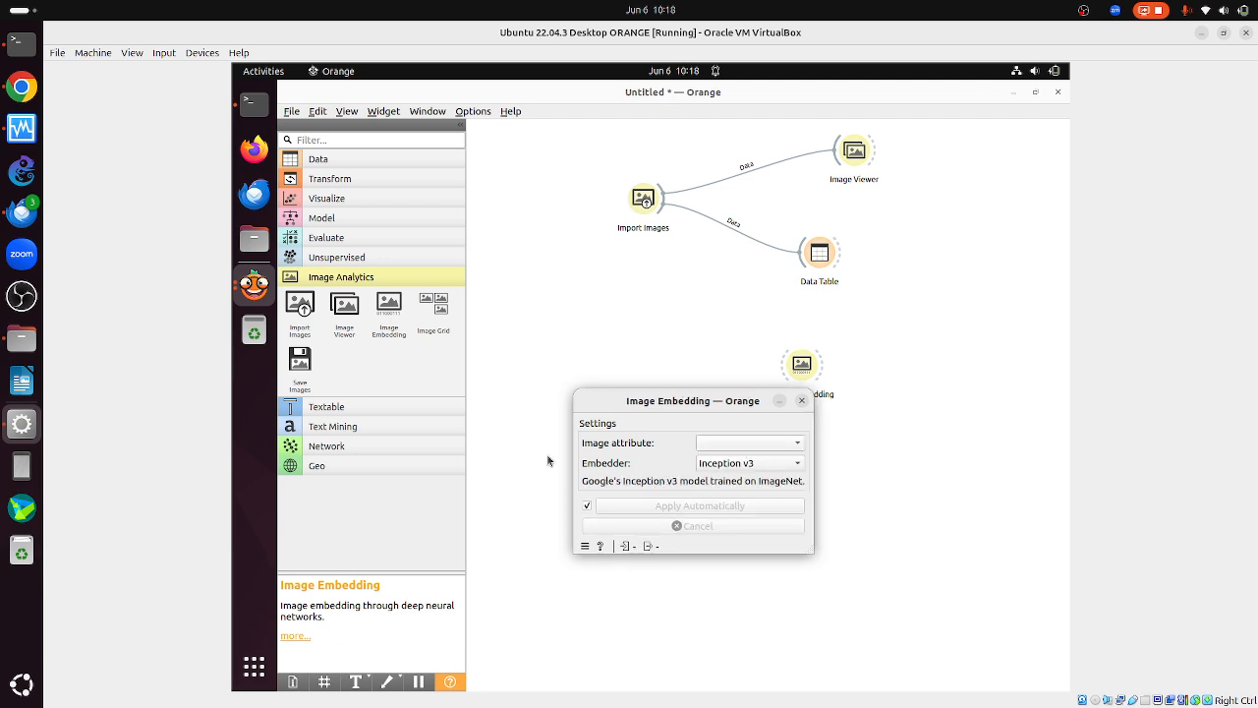
- Switch to Chrome and search Google Images for google inception v3 in a new tab
click(21, 85)
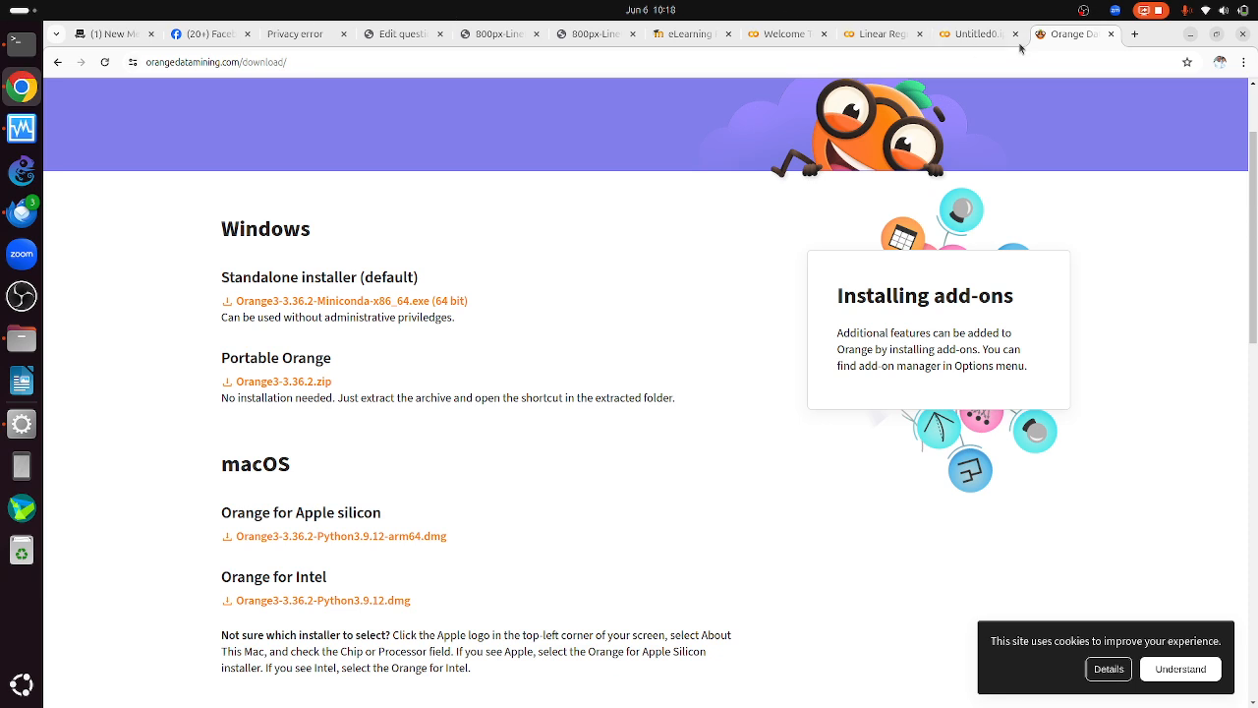
click(1136, 37)
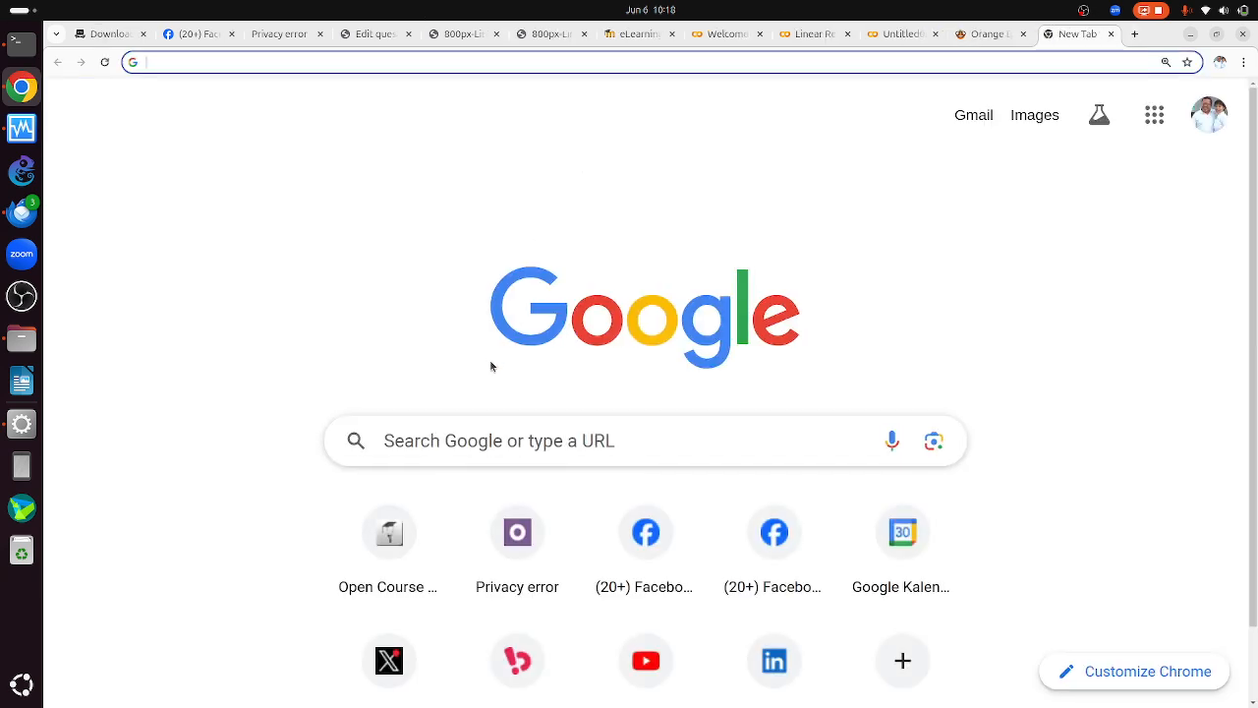
click(467, 438)
text(goo)
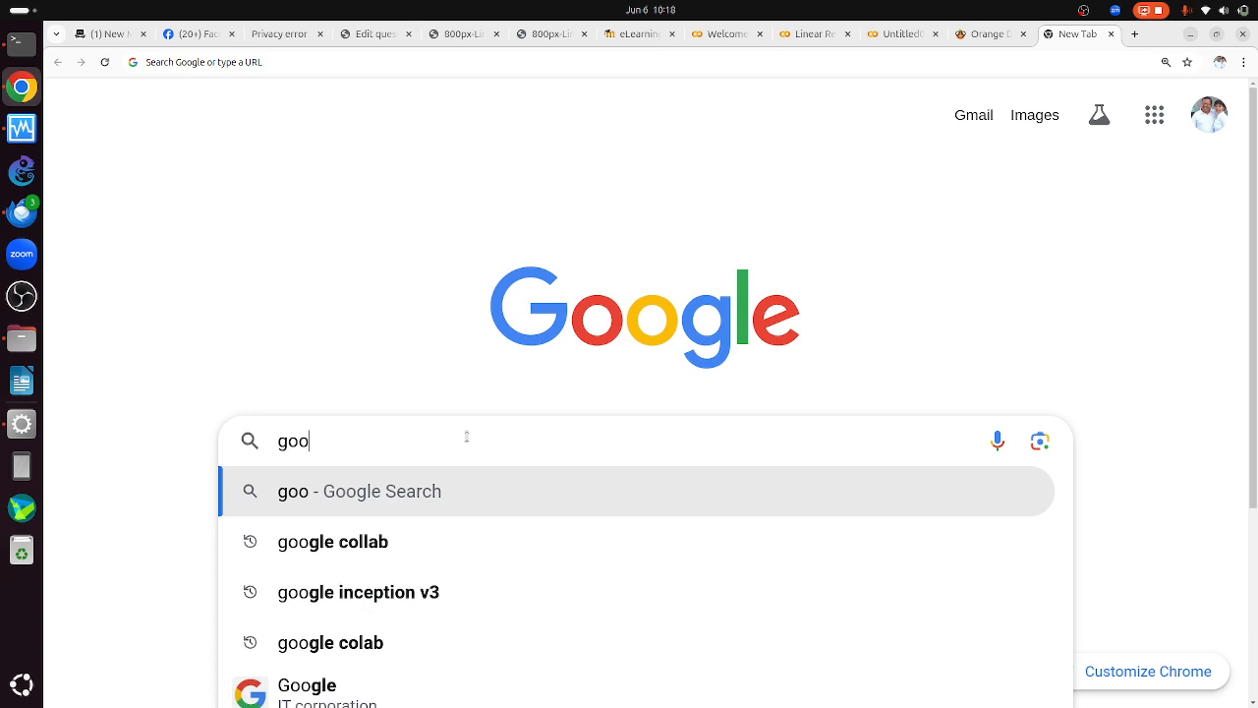
text(gle in)
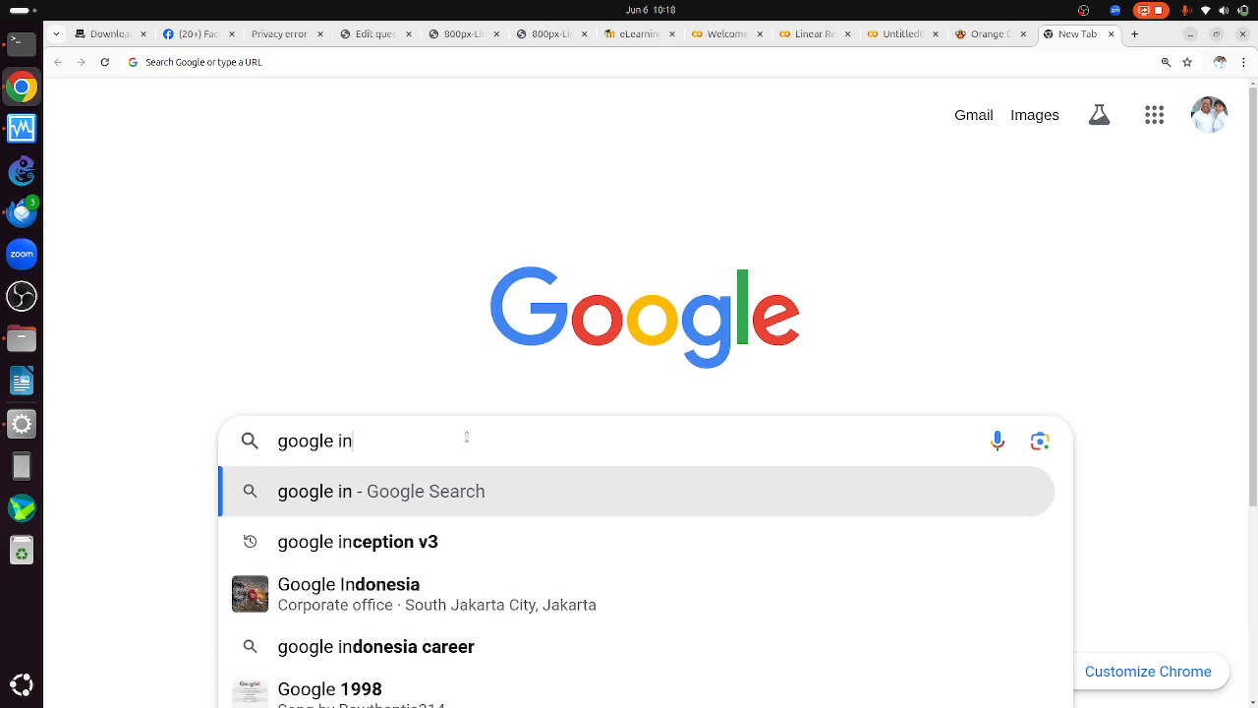
key(Down)
key(Return)
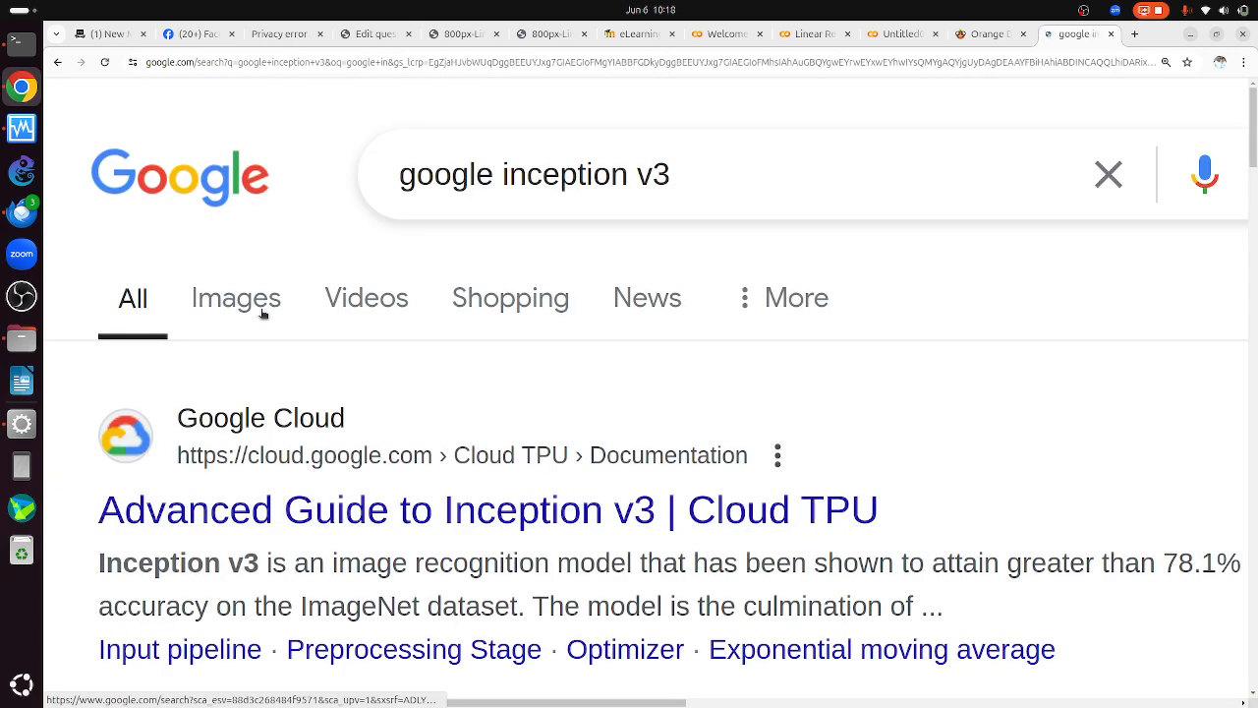
click(263, 312)
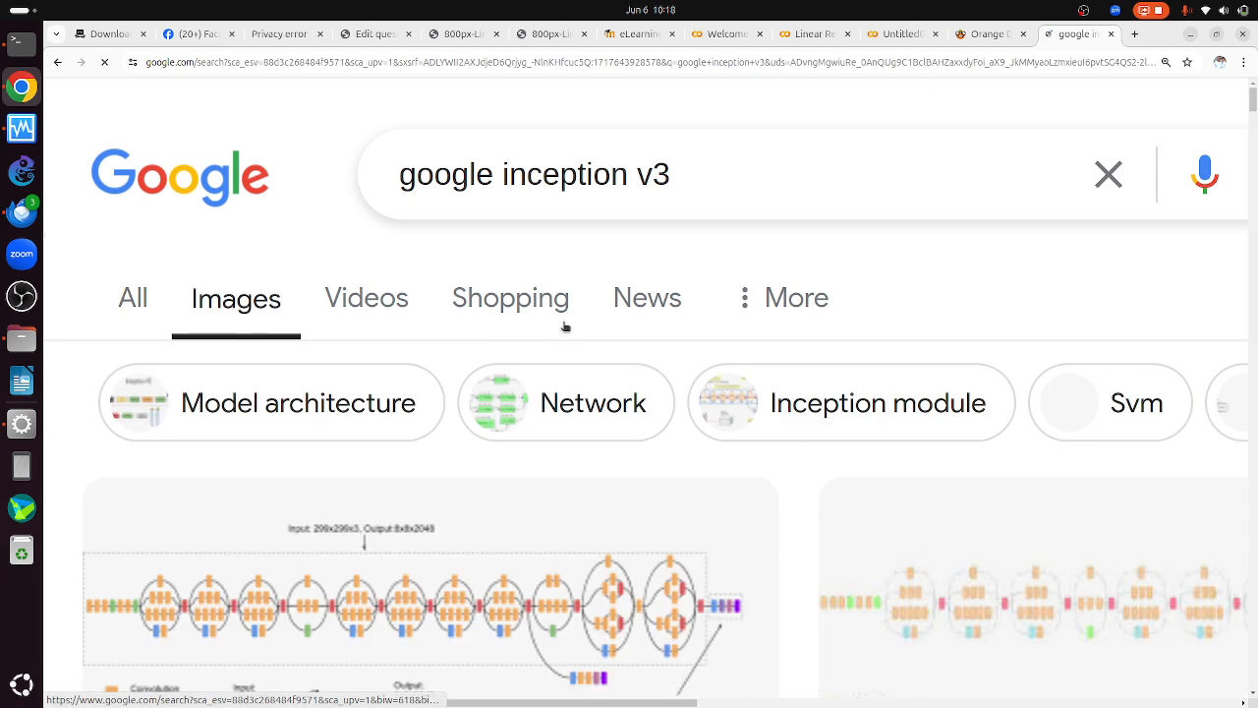
- Examine the Inception v3 architecture diagrams in the image results, with the page zoomed out so several diagrams fit
scroll(1252, 106, down, 3)
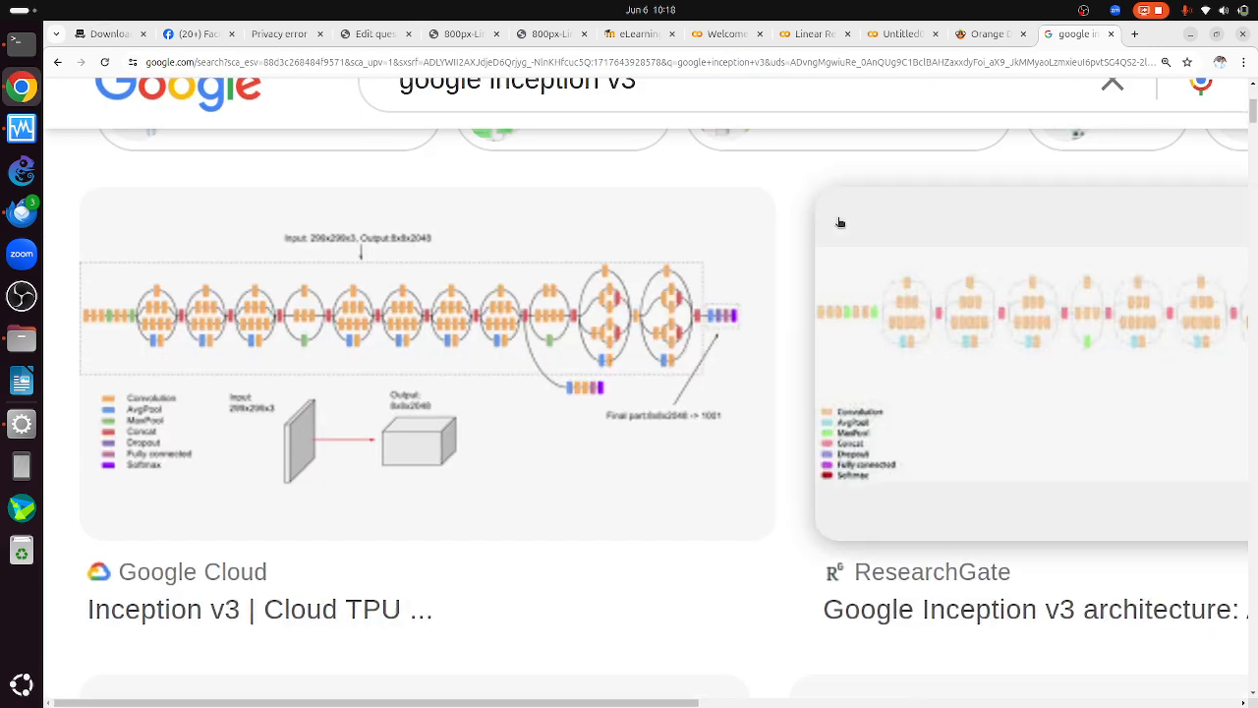
scroll(716, 261, right, 3)
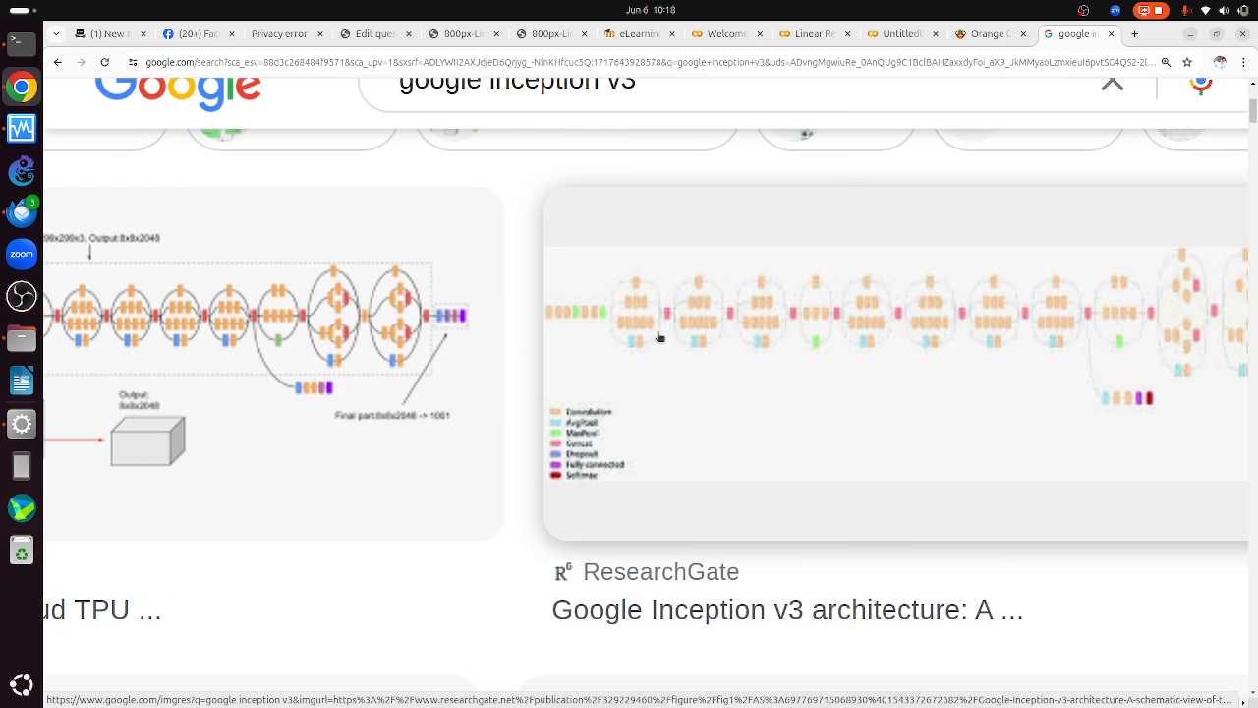
scroll(660, 337, up, 2)
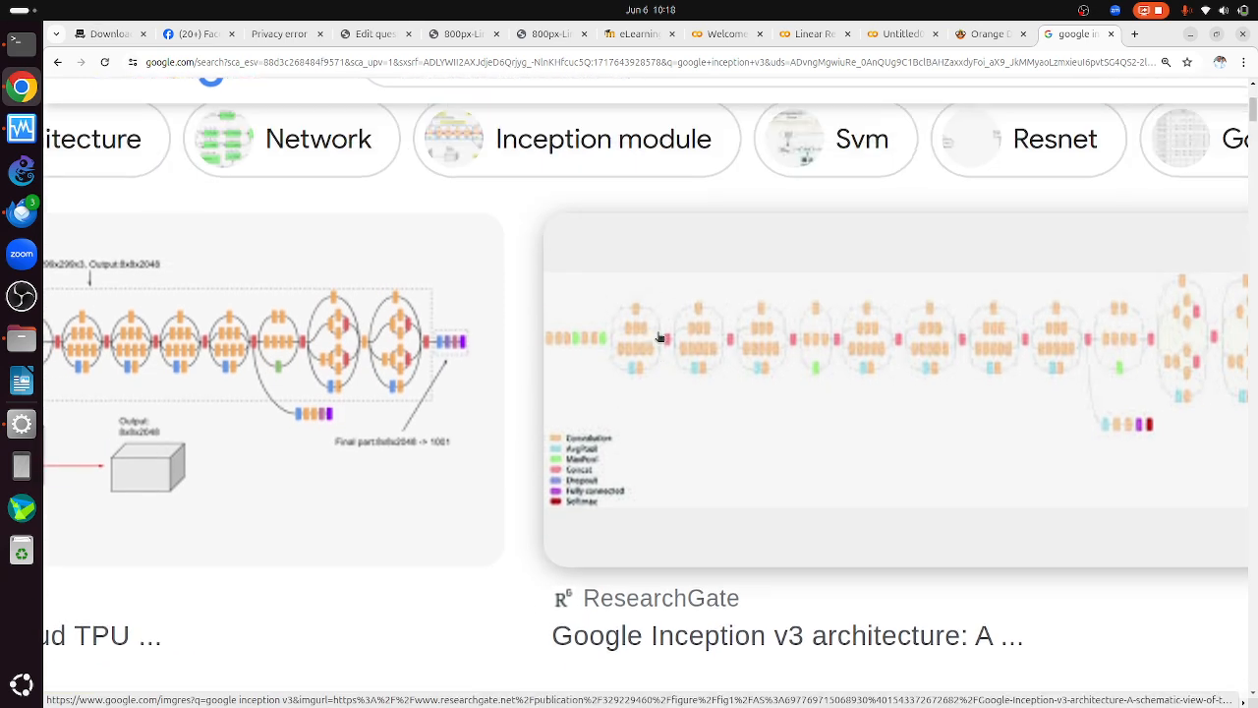
scroll(660, 337, up, 1)
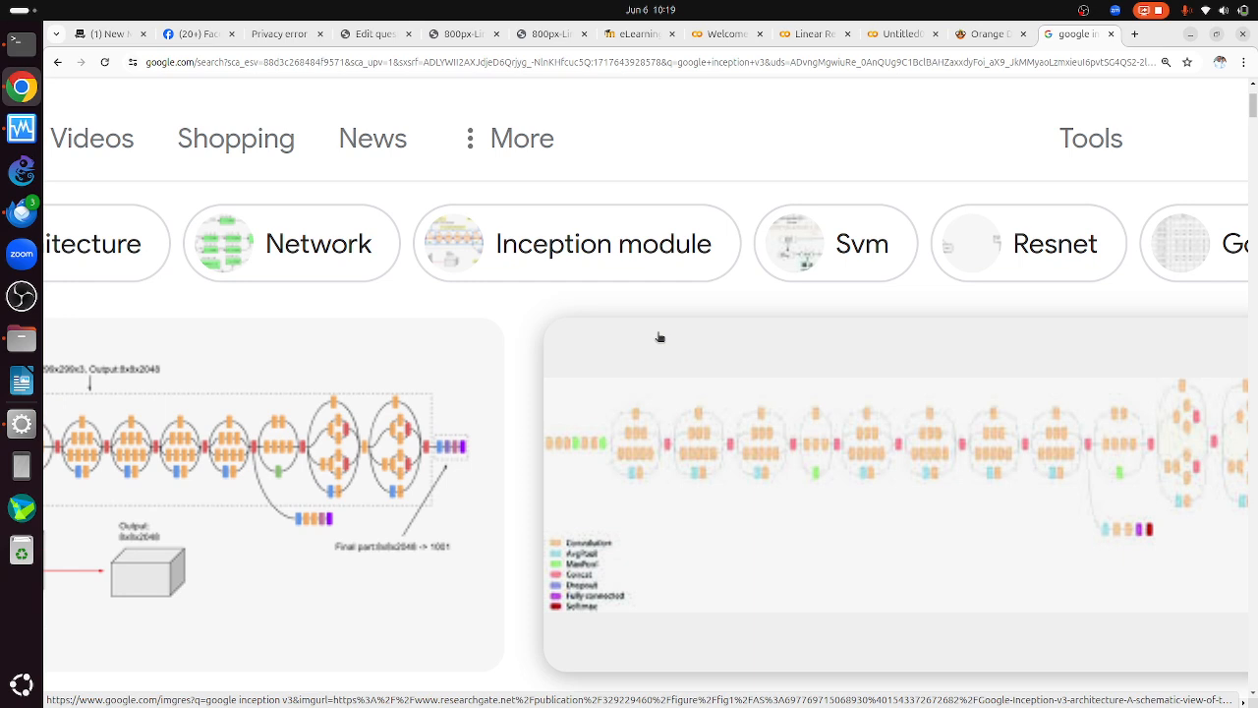
key(ctrl+minus)
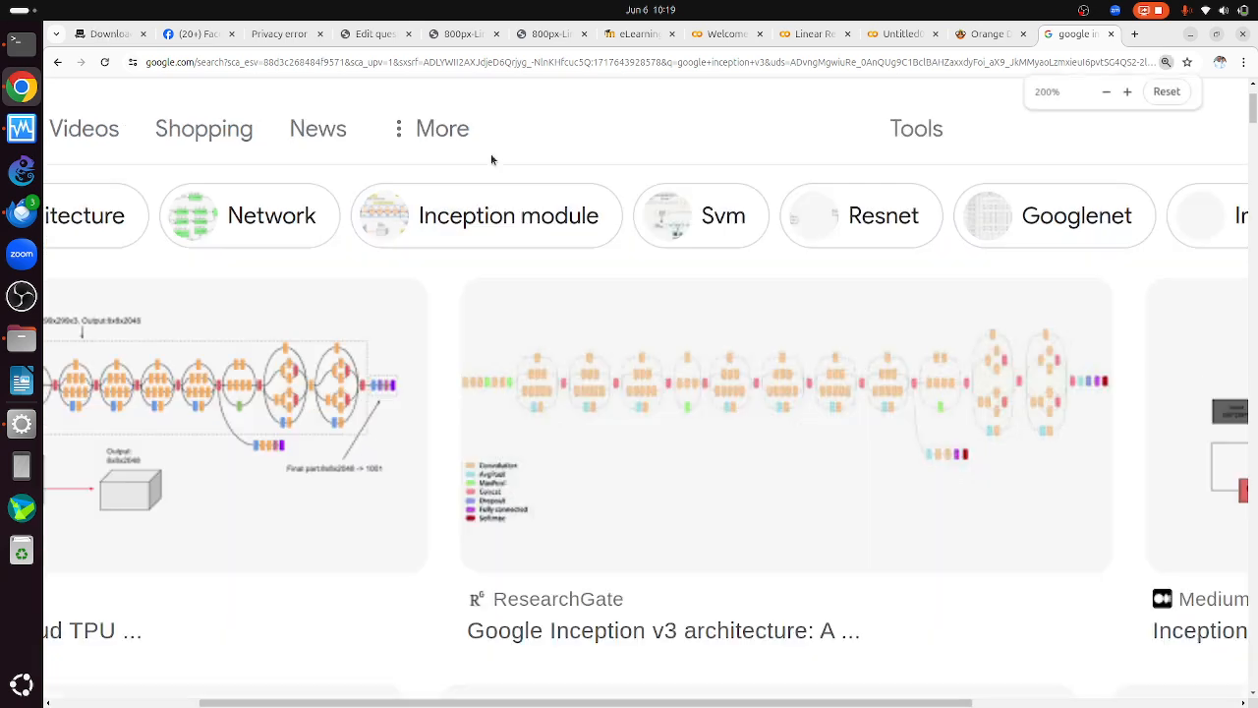
key(ctrl+minus)
key(ctrl+minus)
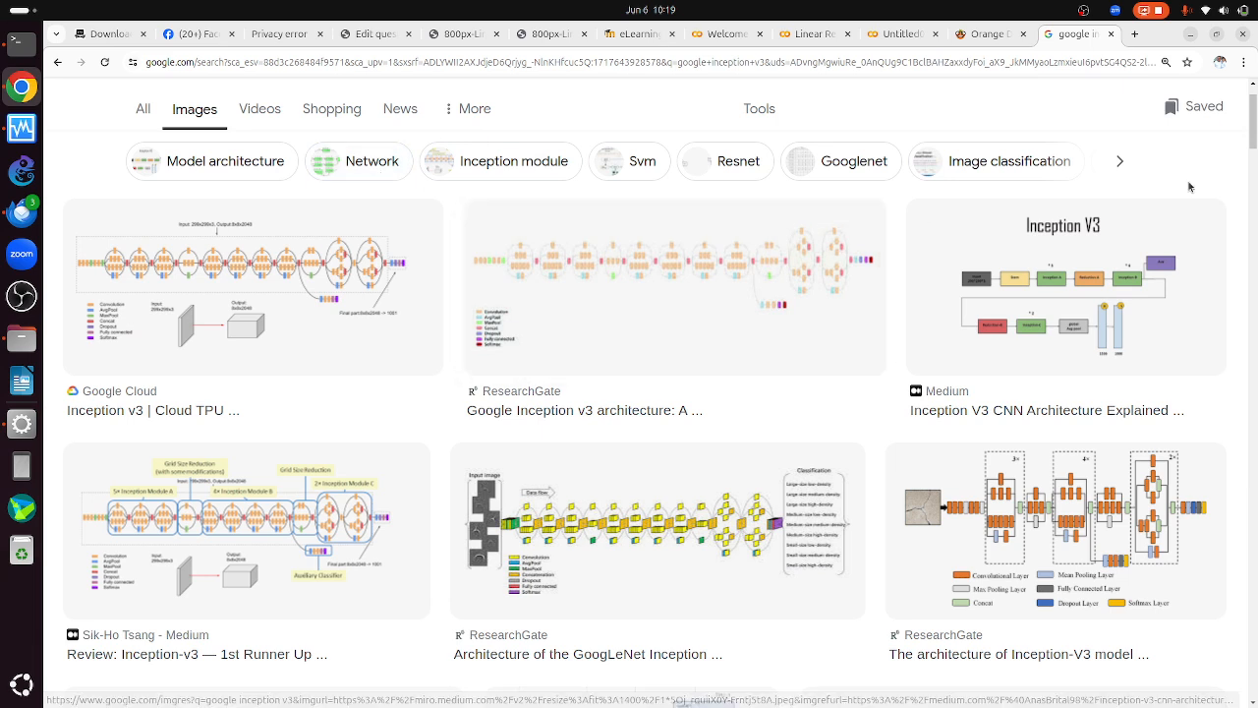
scroll(527, 160, up, 1)
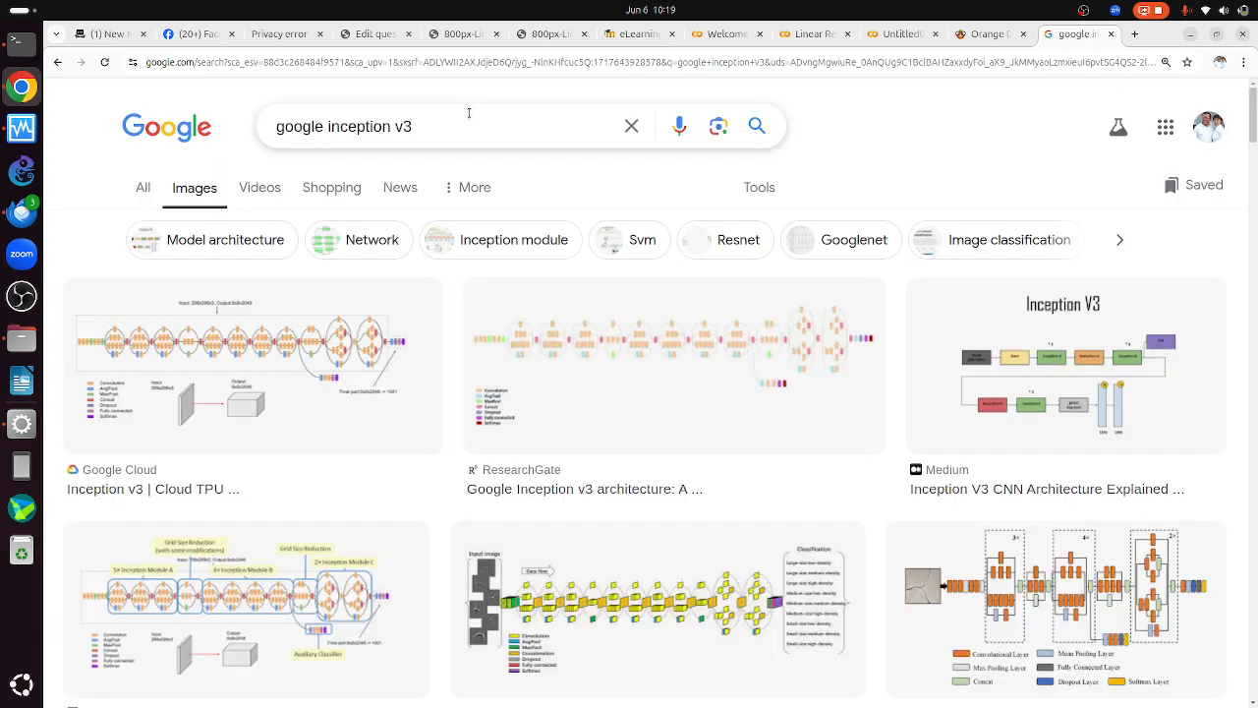
- Search Google Images for neural network
triple_click(418, 111)
text(neura)
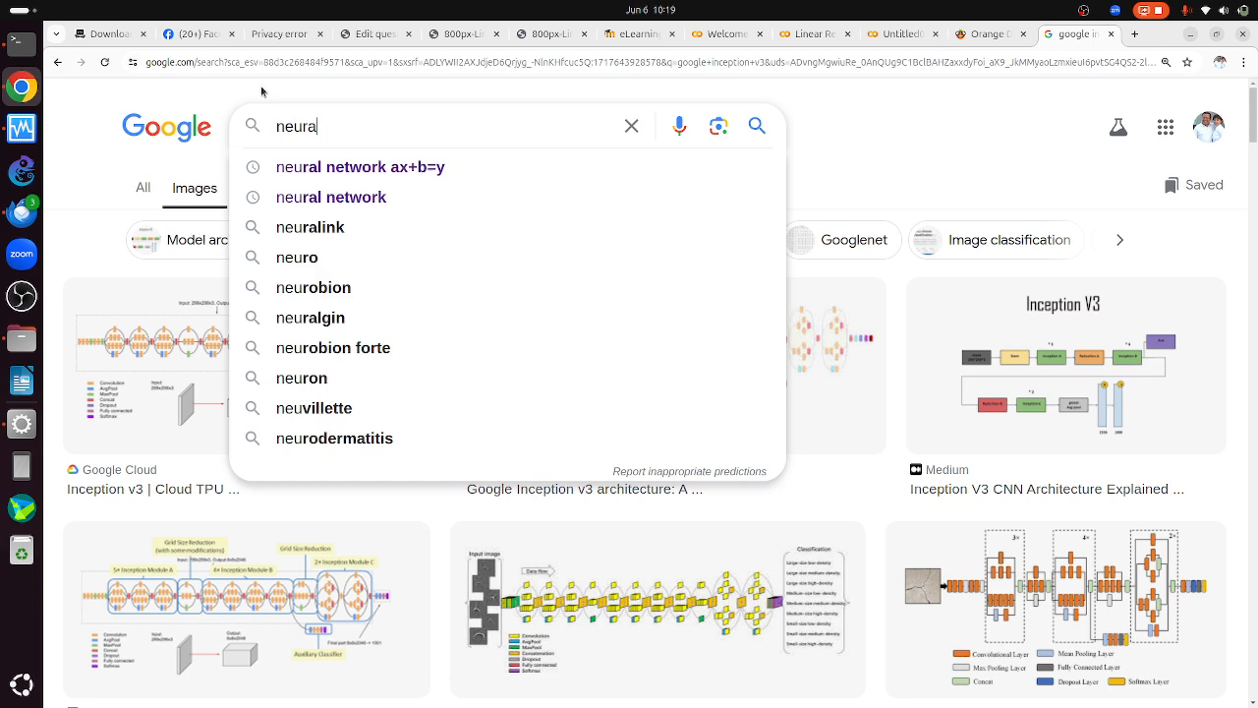
text(l network)
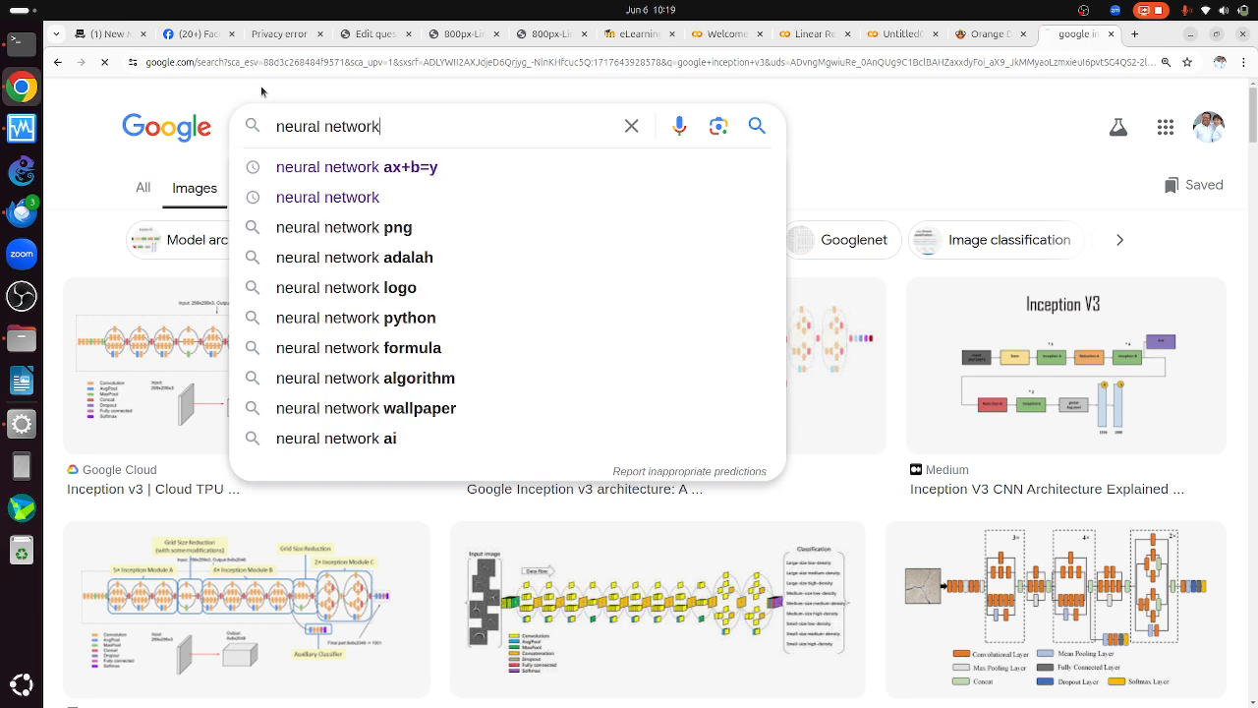
key(Return)
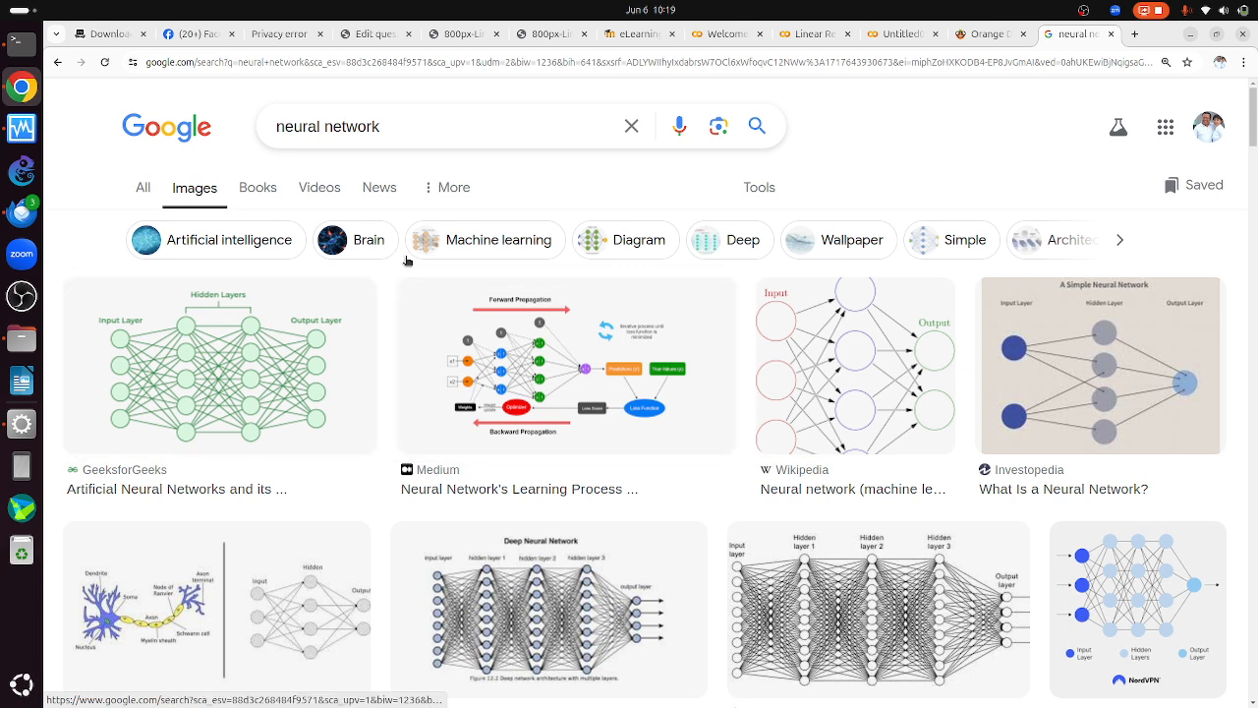
- Refine the image search to neural network ax+b=y and preview the Towards Data Science diagram with the activation function
click(441, 129)
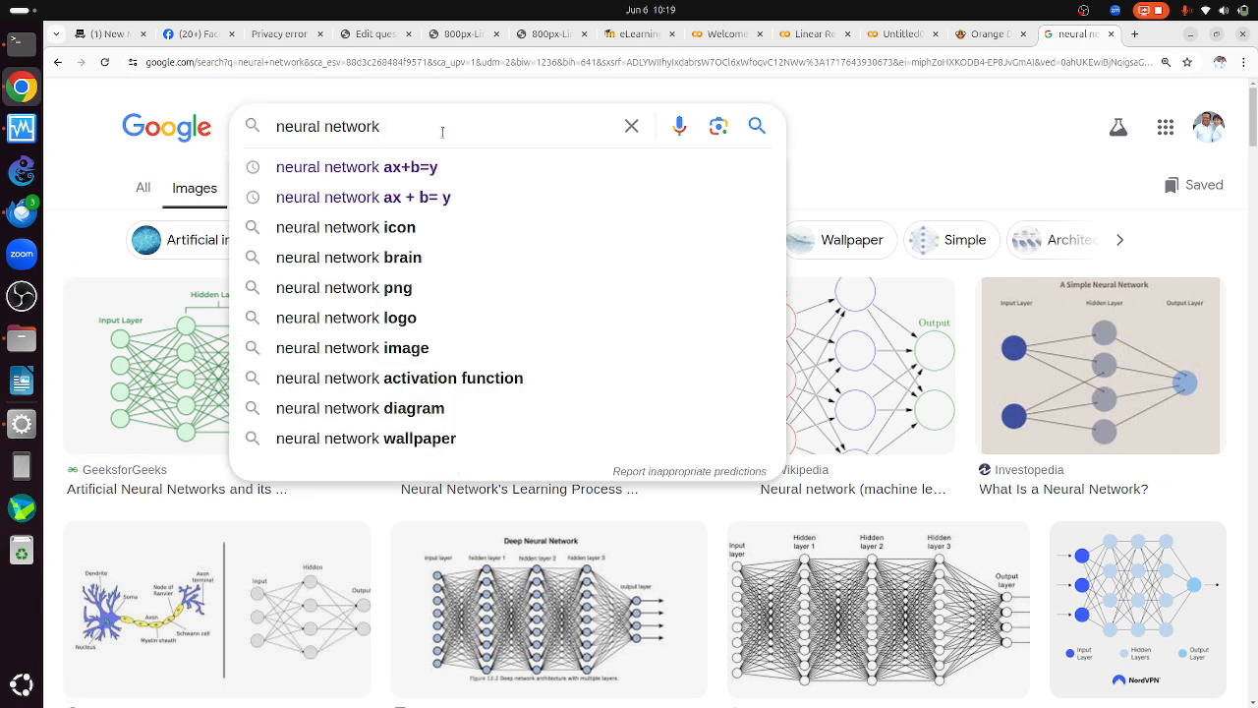
key(Down)
key(Return)
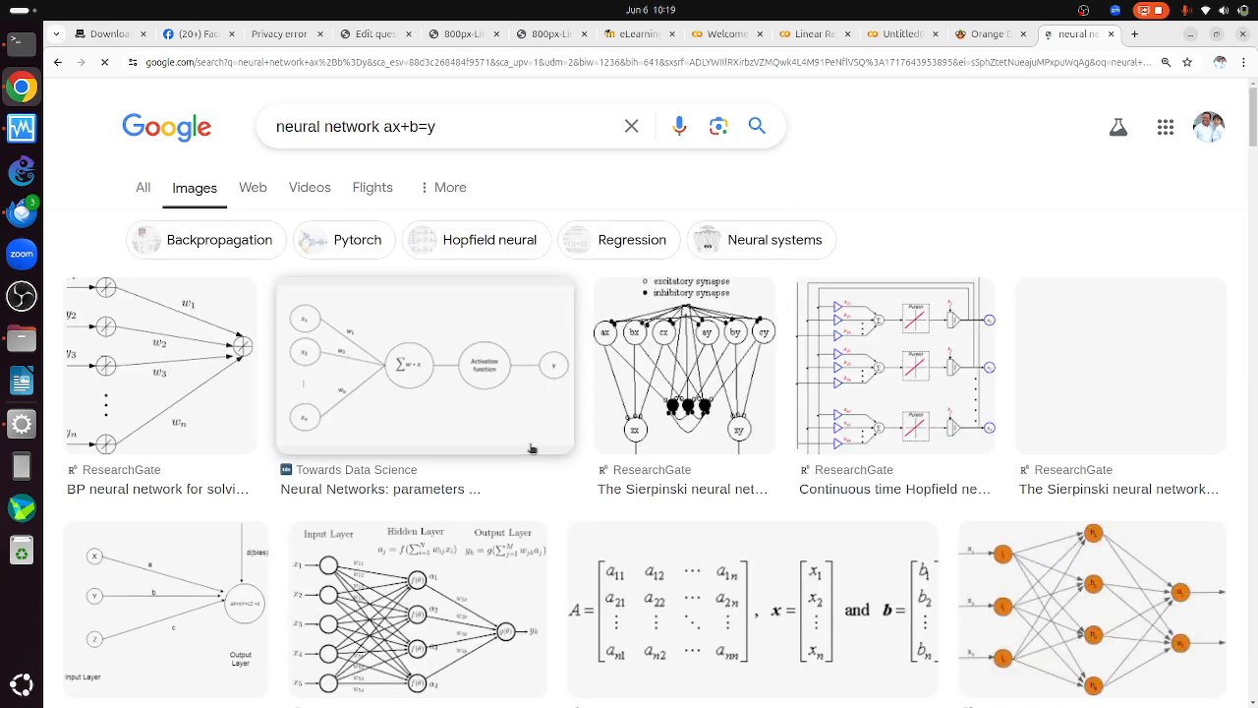
click(485, 386)
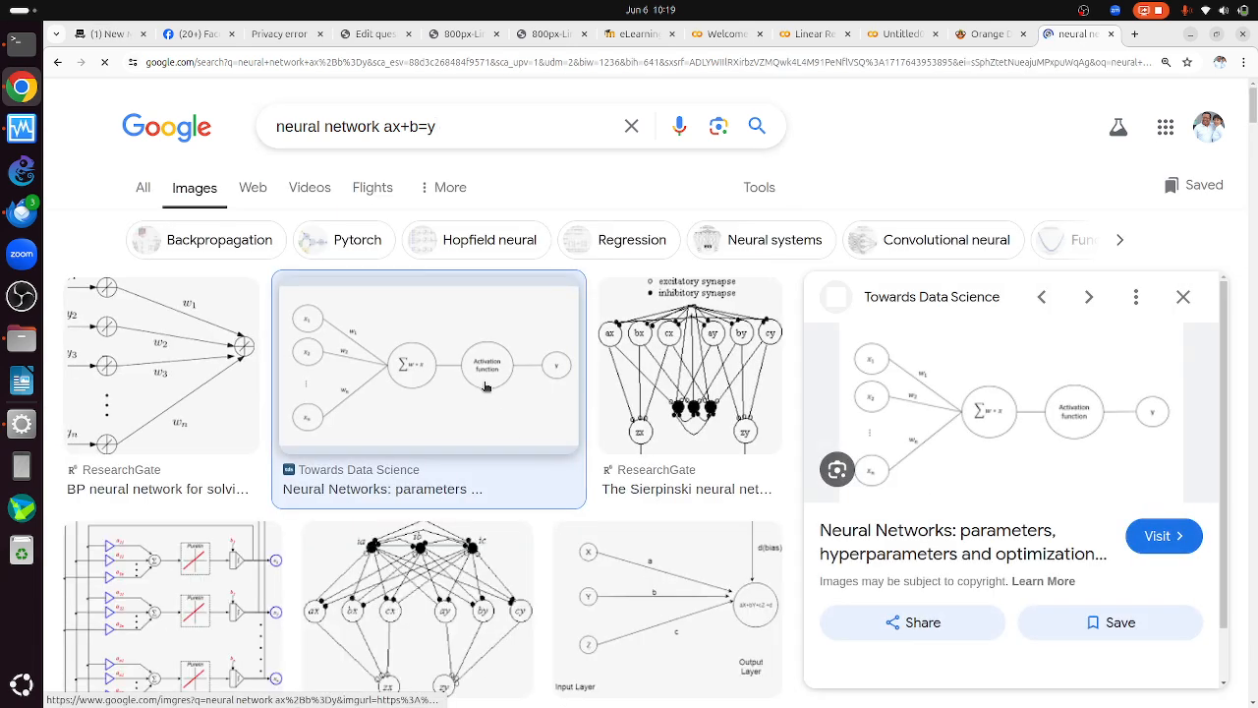
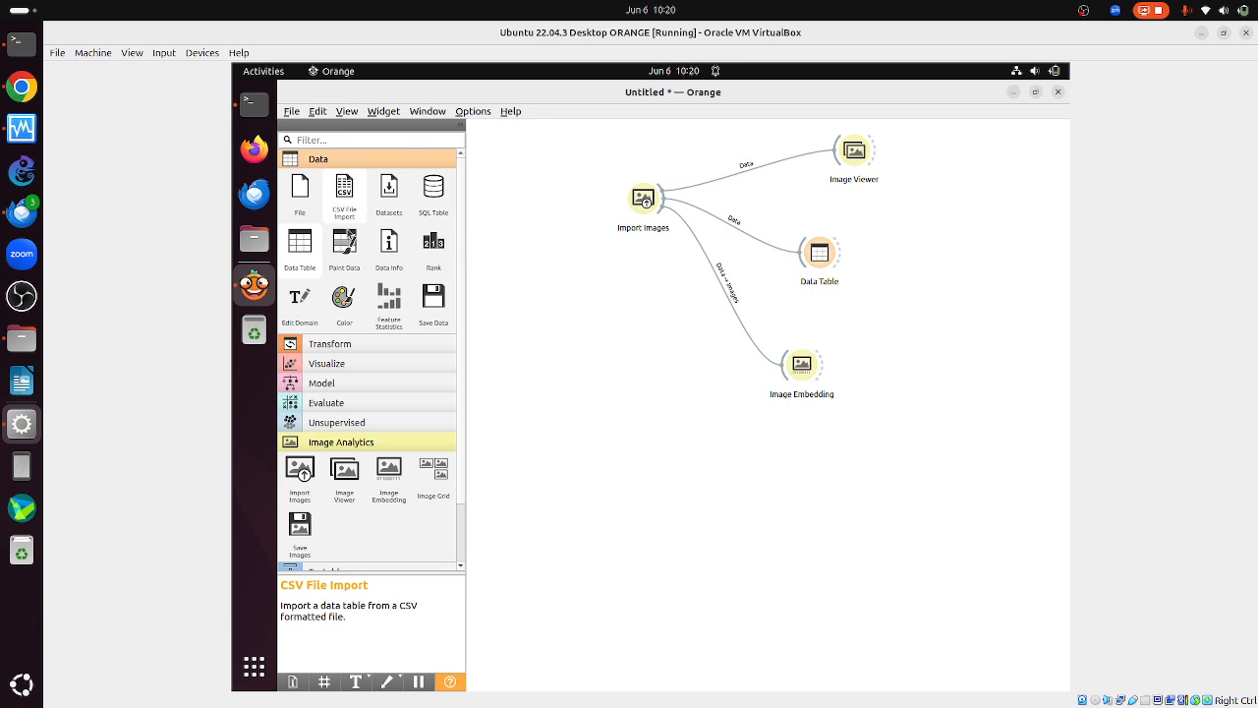
- Add a second Data Table, check the original image table for comparison, and link Image Embedding to the new one
drag(305, 248, 964, 310)
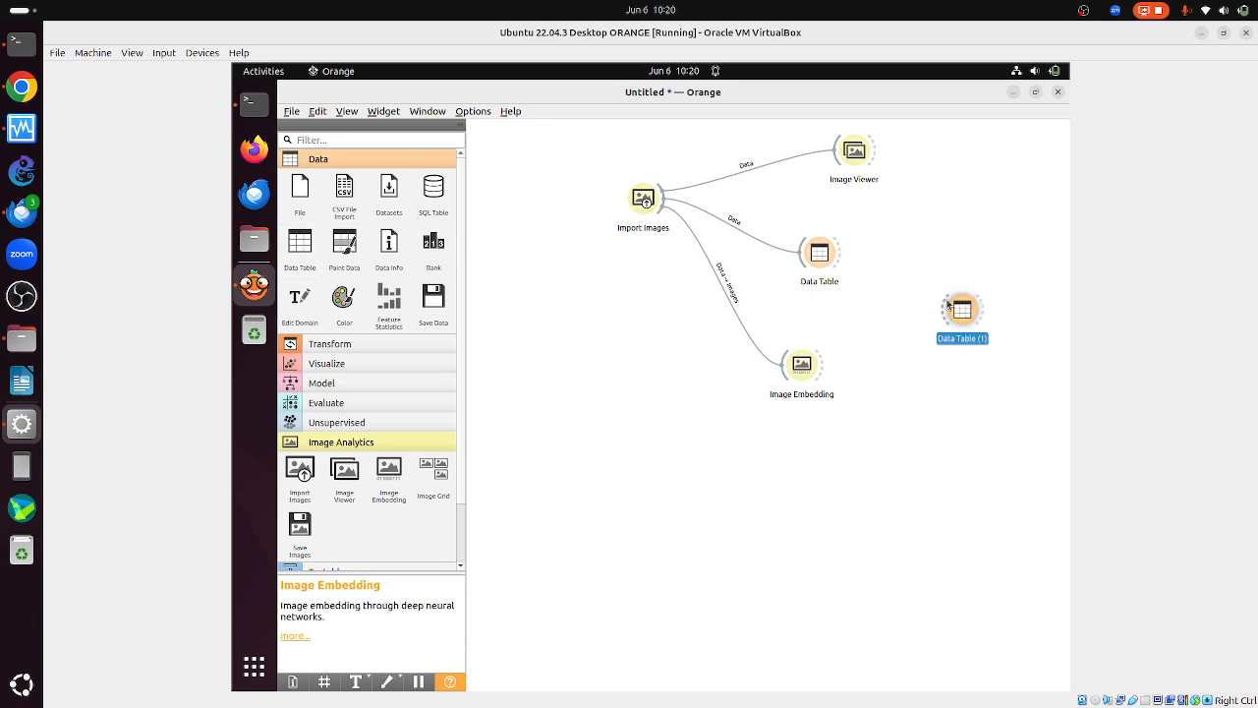
double_click(820, 252)
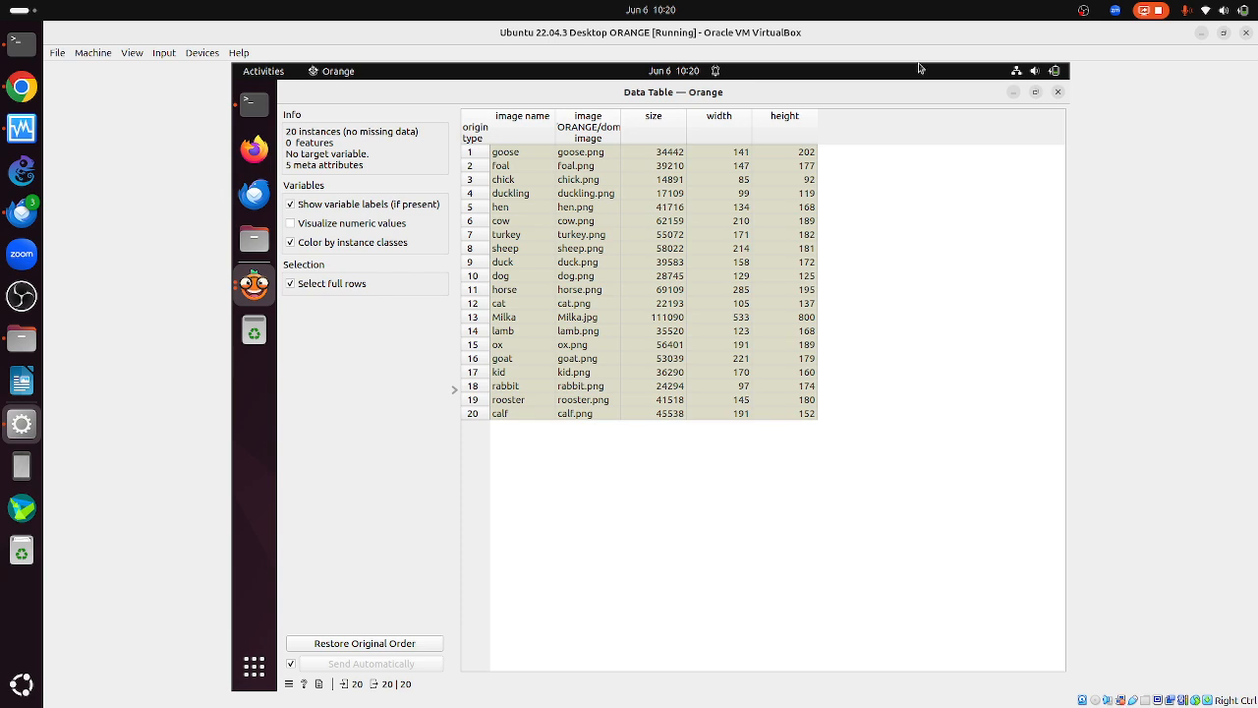
click(1058, 91)
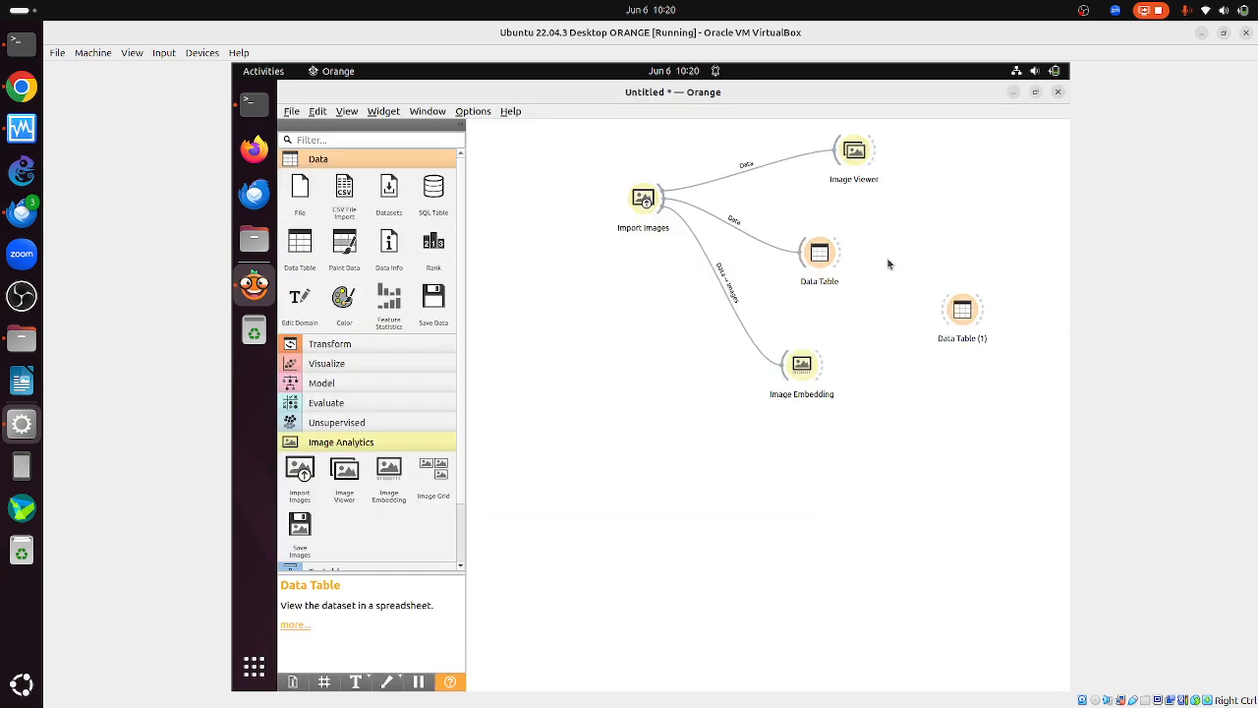
drag(831, 364, 957, 311)
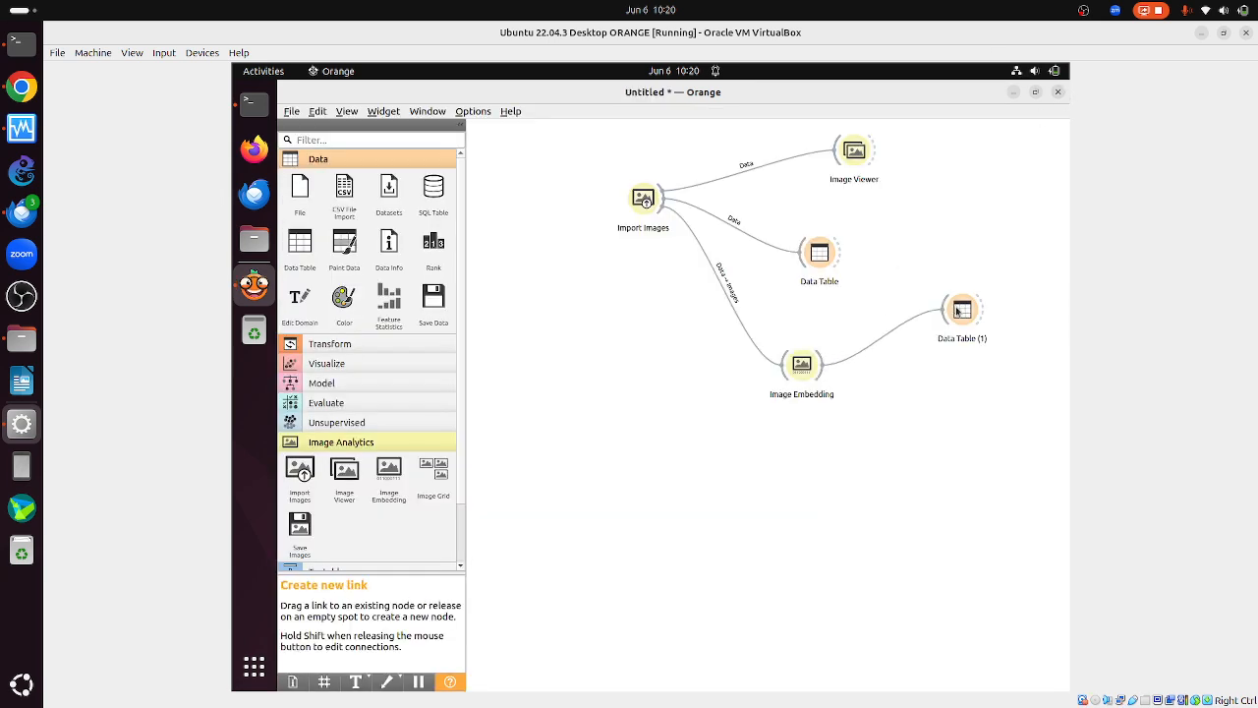
- Examine the embedding feature columns in the second Data Table from first to last, and close the table
double_click(963, 313)
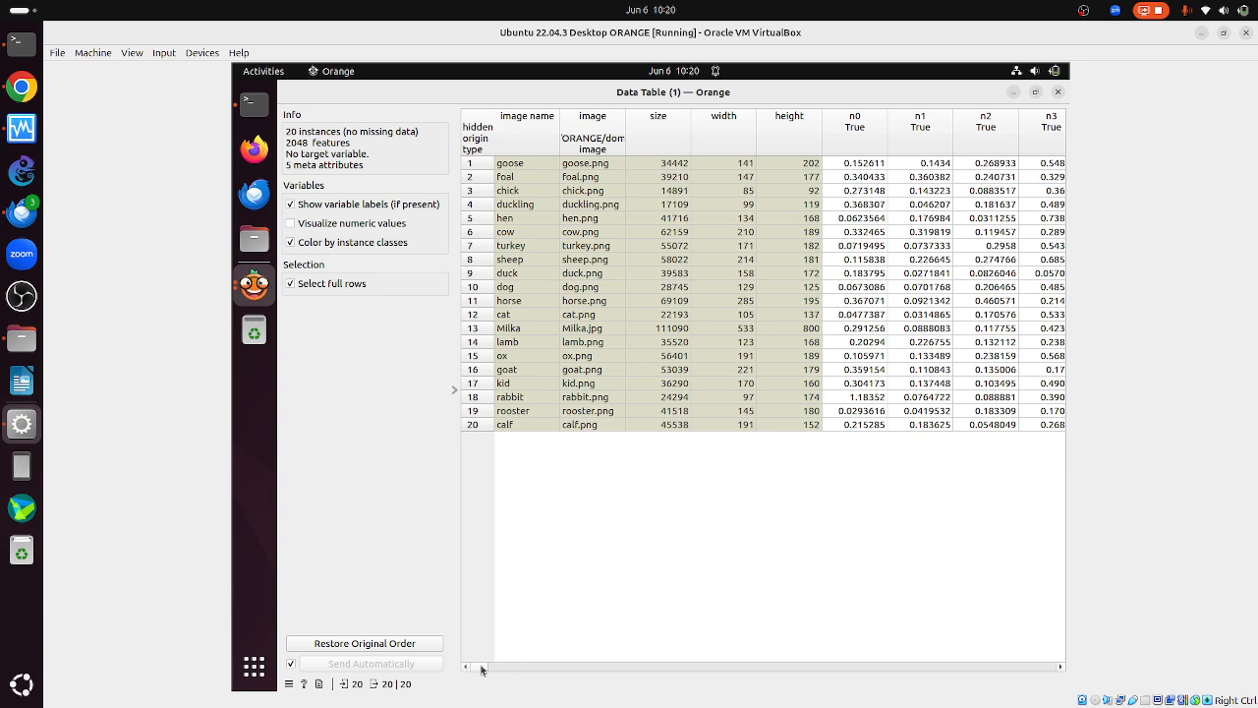
drag(482, 669, 1109, 657)
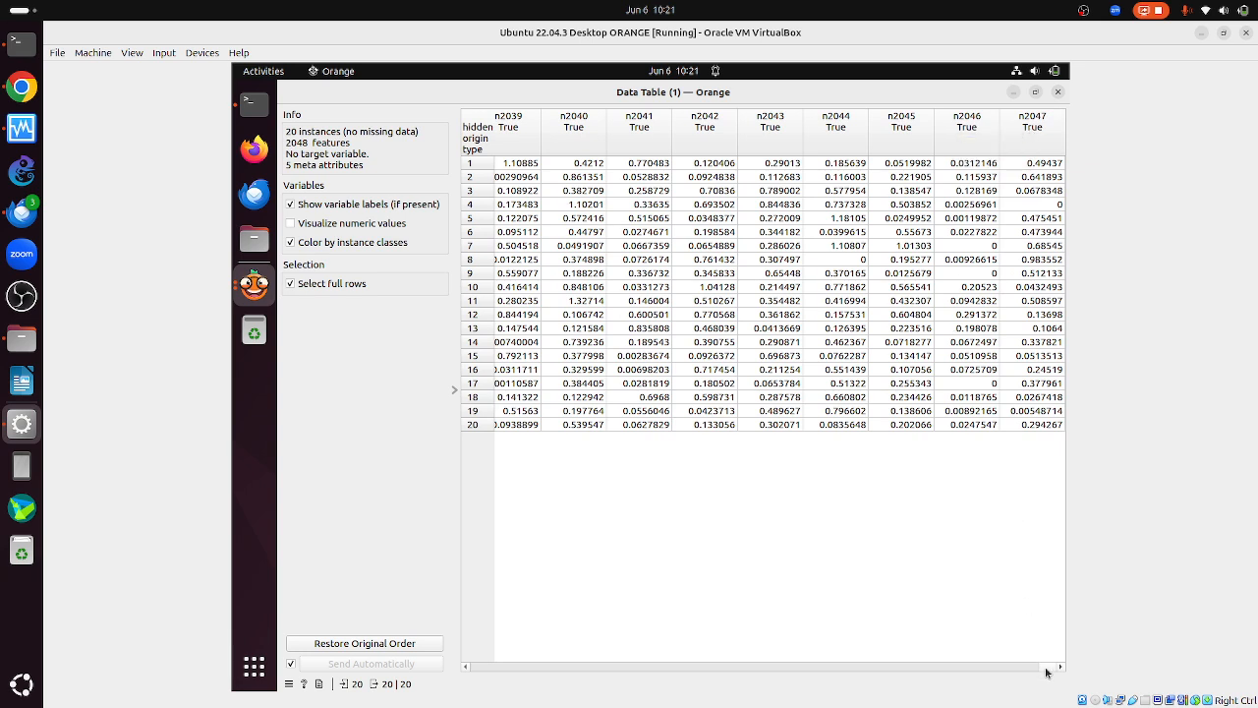
drag(1047, 671, 253, 659)
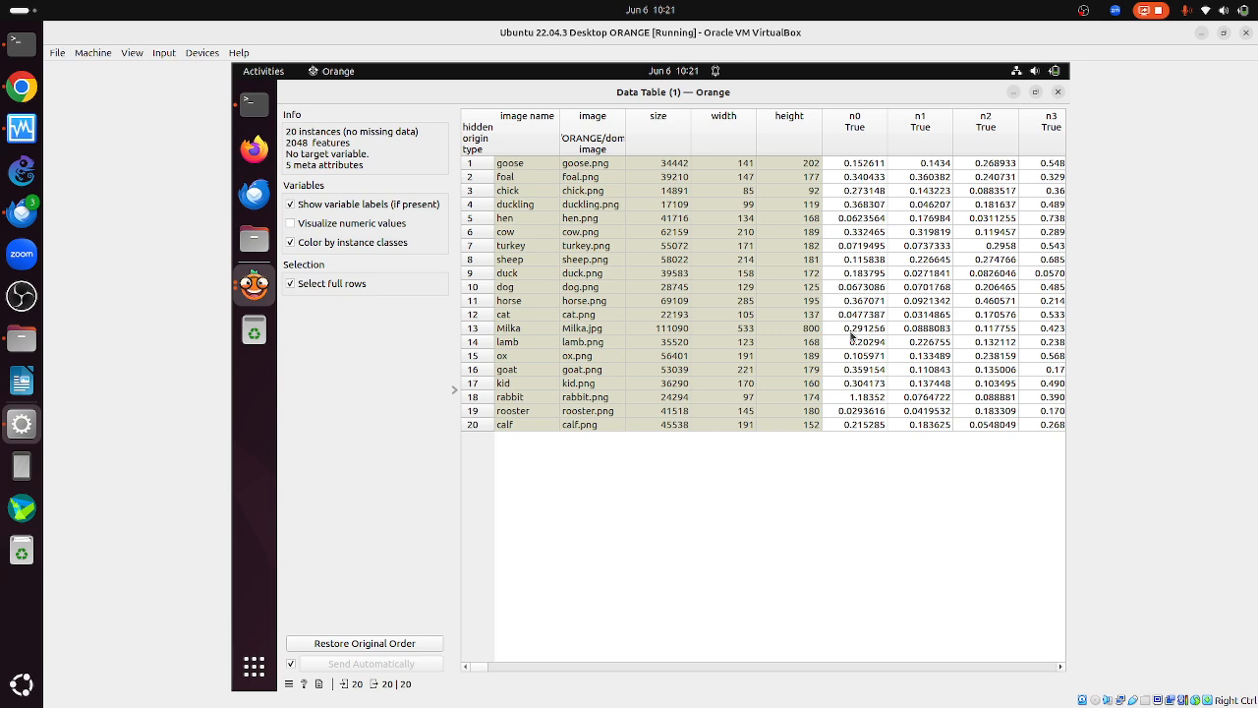
click(1058, 93)
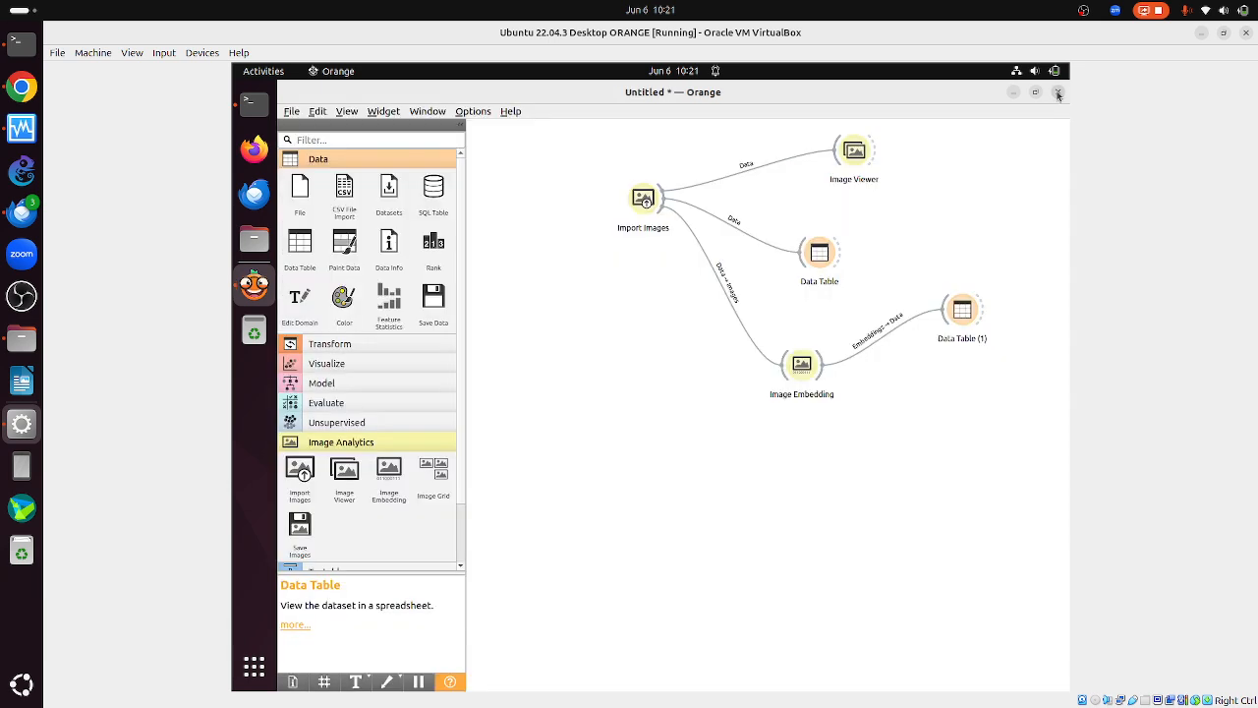
- Add a Distances widget from the Unsupervised category below Image Embedding and feed it the embeddings
click(343, 448)
click(329, 423)
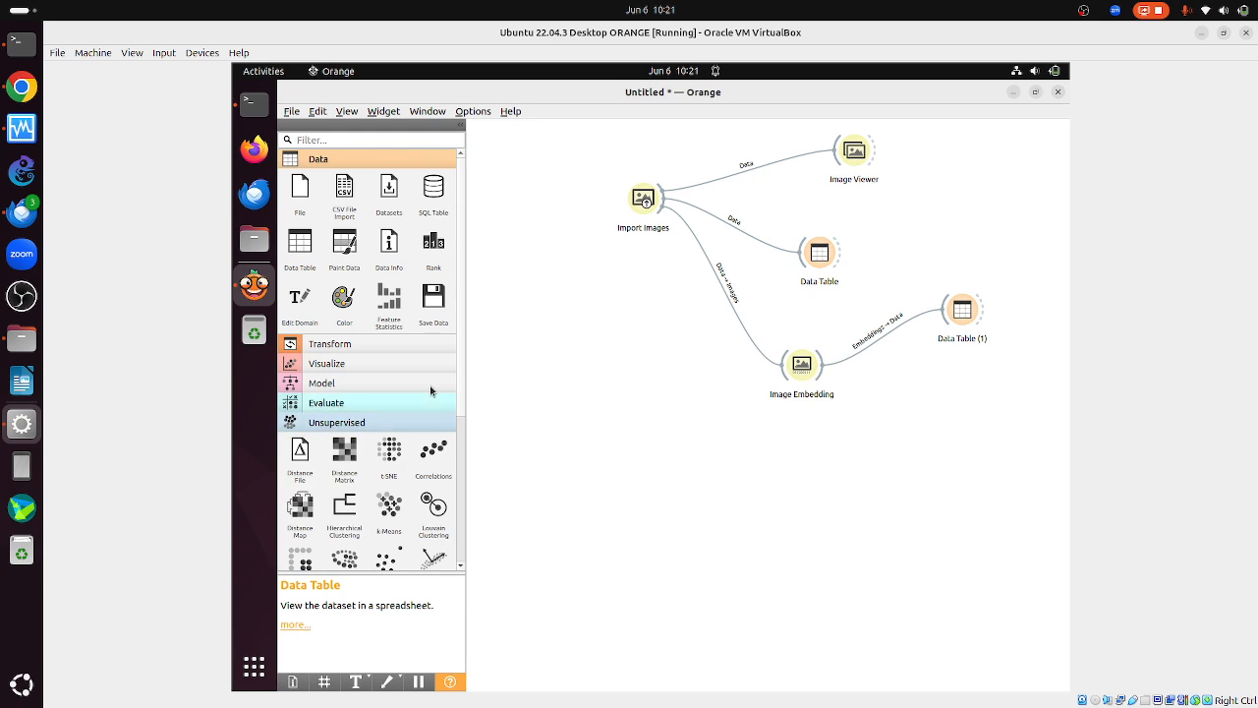
drag(463, 368, 458, 474)
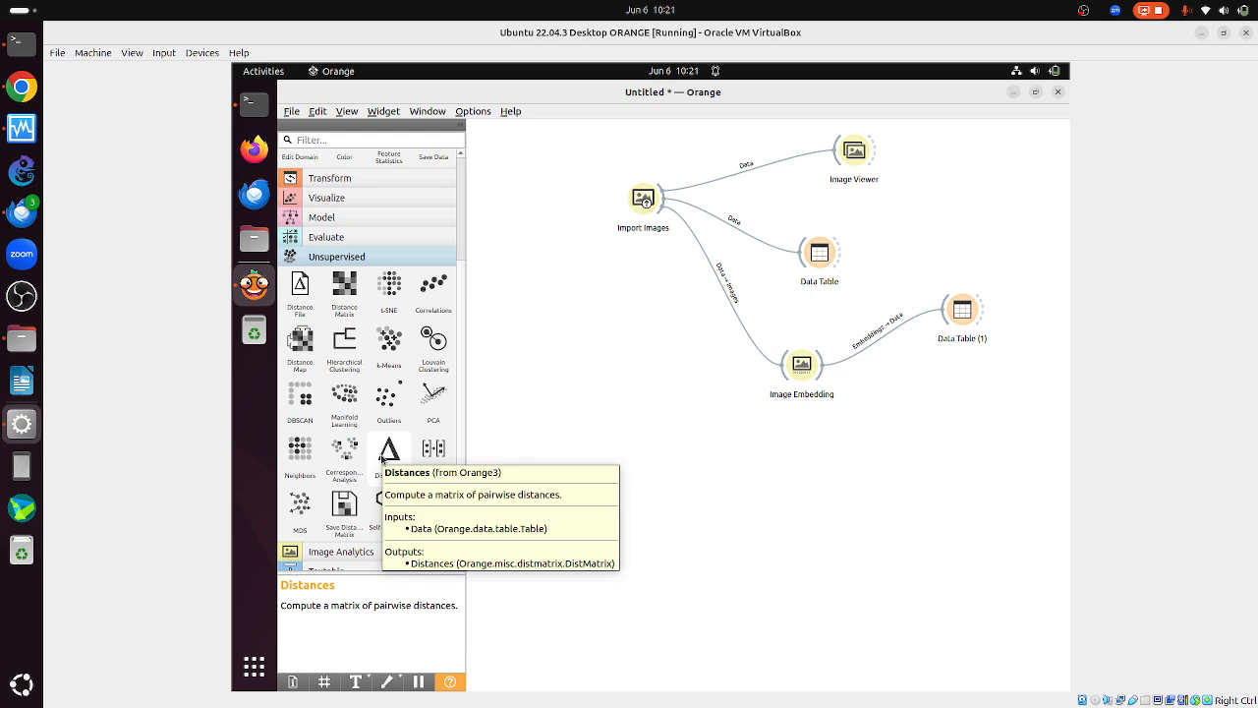
drag(383, 461, 891, 463)
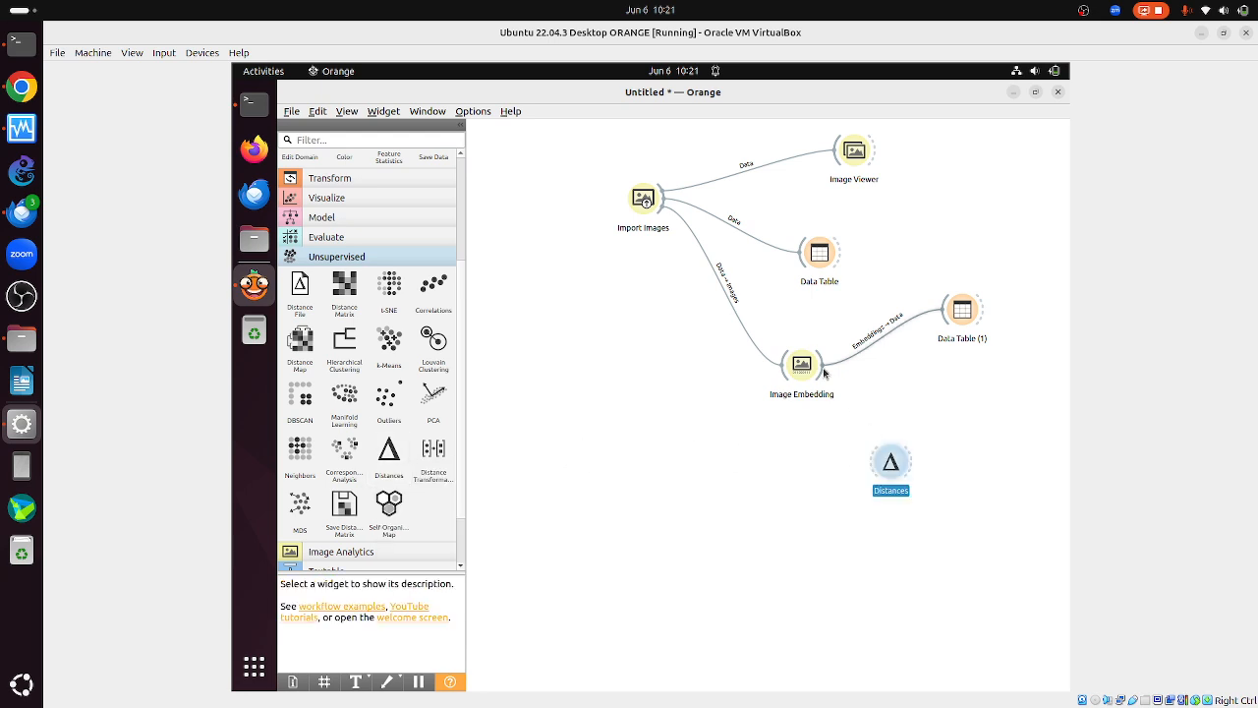
drag(820, 372, 883, 462)
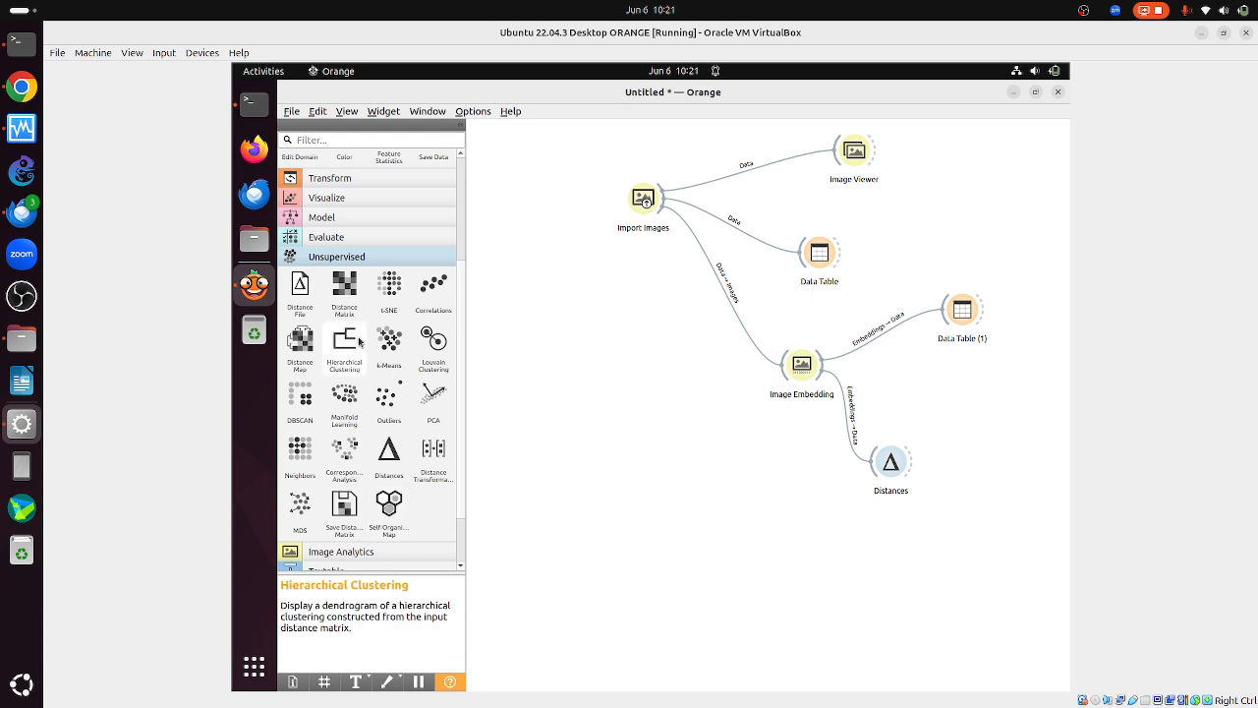
- Add a Hierarchical Clustering widget fed by Distances and open its dendrogram with the settings area hidden
drag(346, 342, 982, 502)
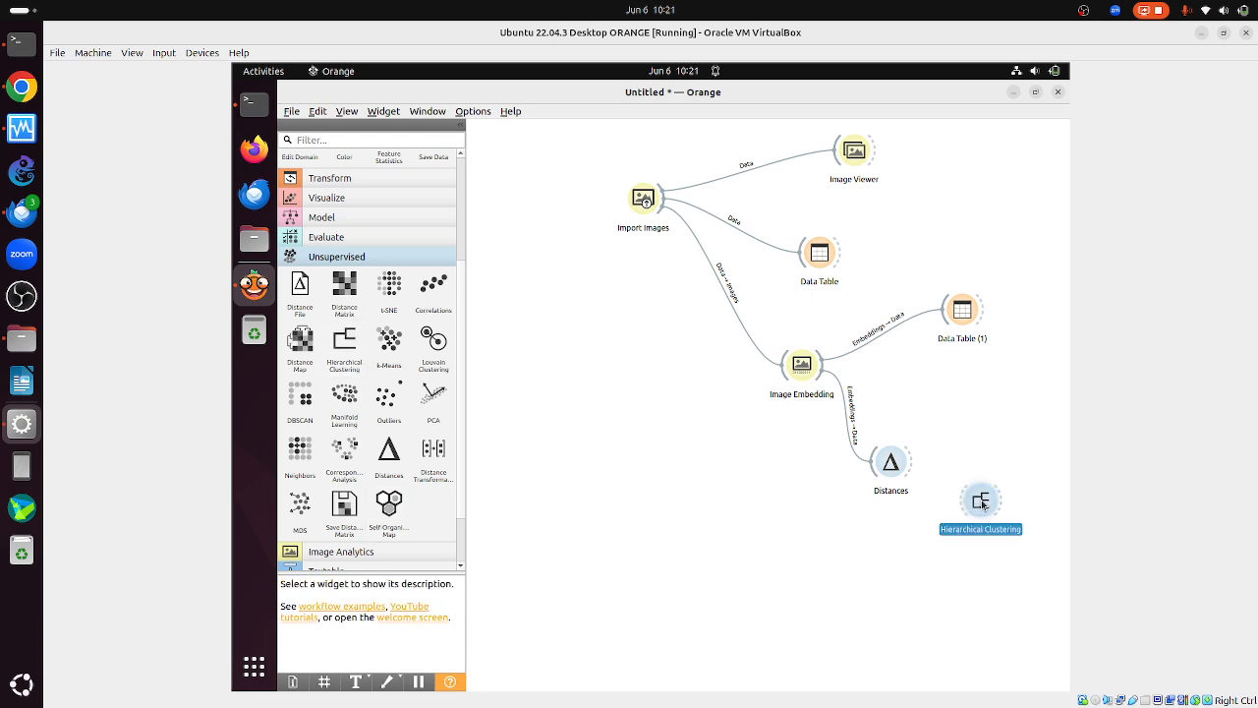
drag(908, 458, 984, 515)
double_click(982, 511)
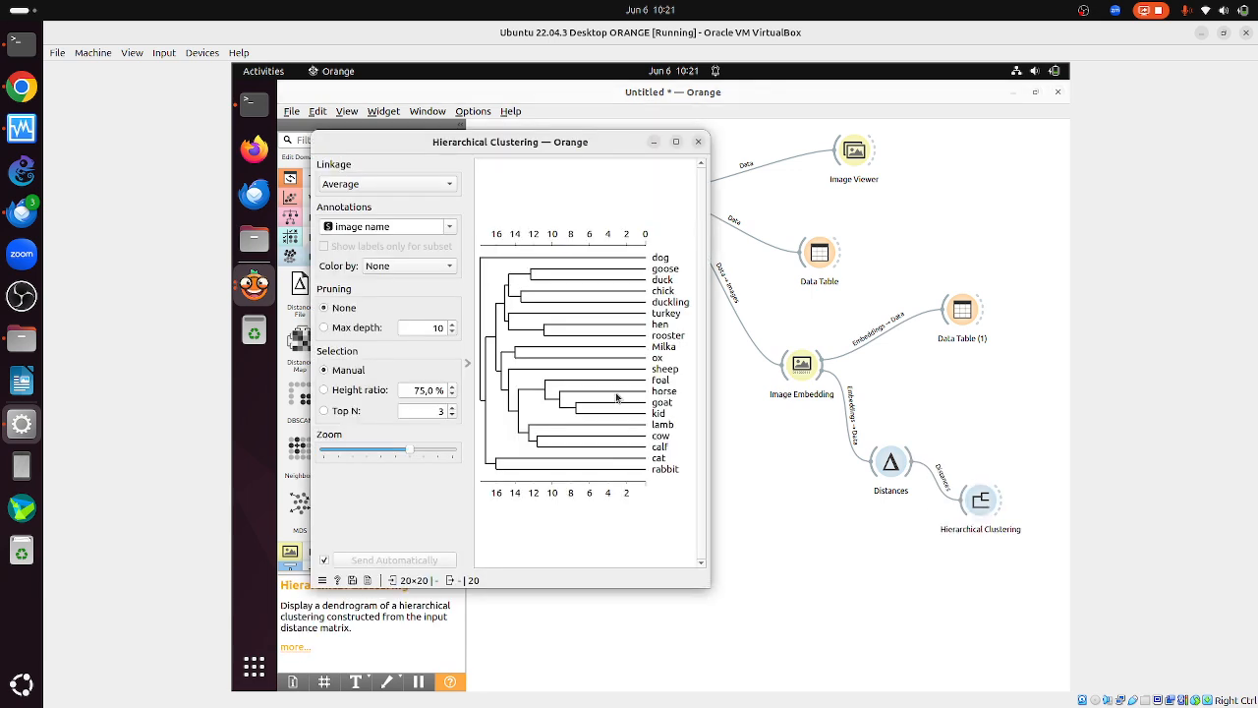
click(463, 365)
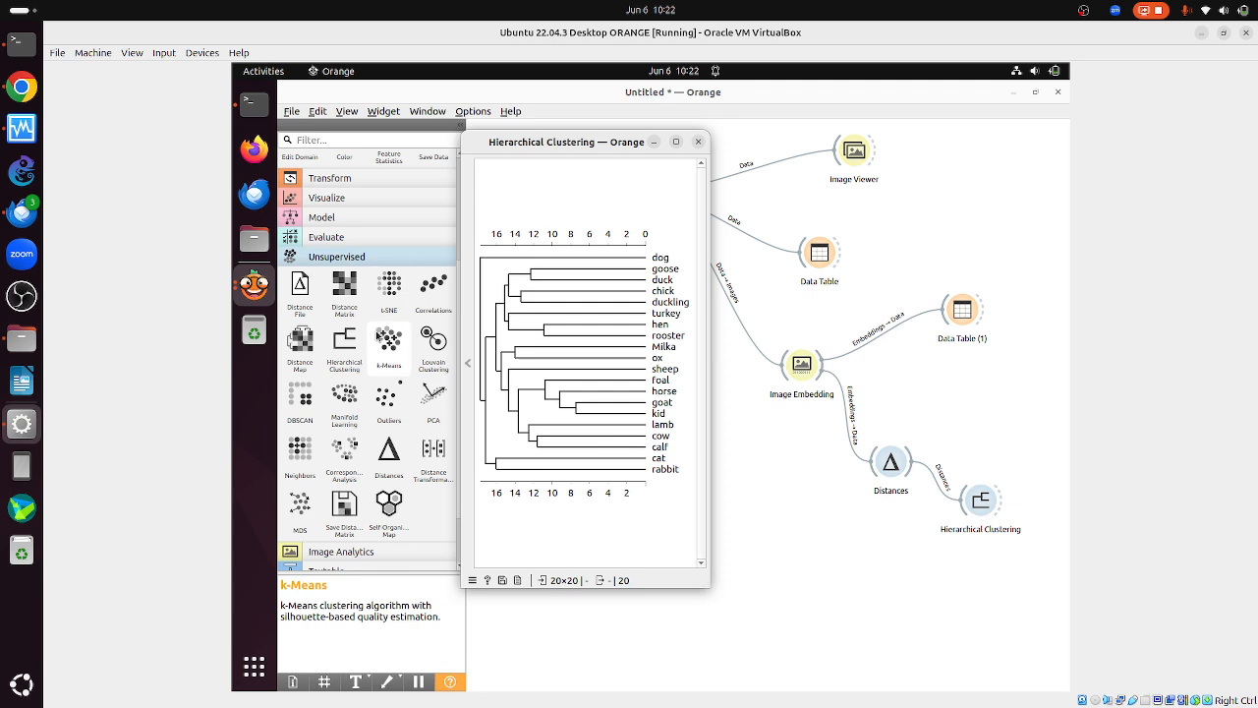
- Add a second Image Viewer from the Image Analytics category, feed it Hierarchical Clustering's selected data, and open it
click(374, 256)
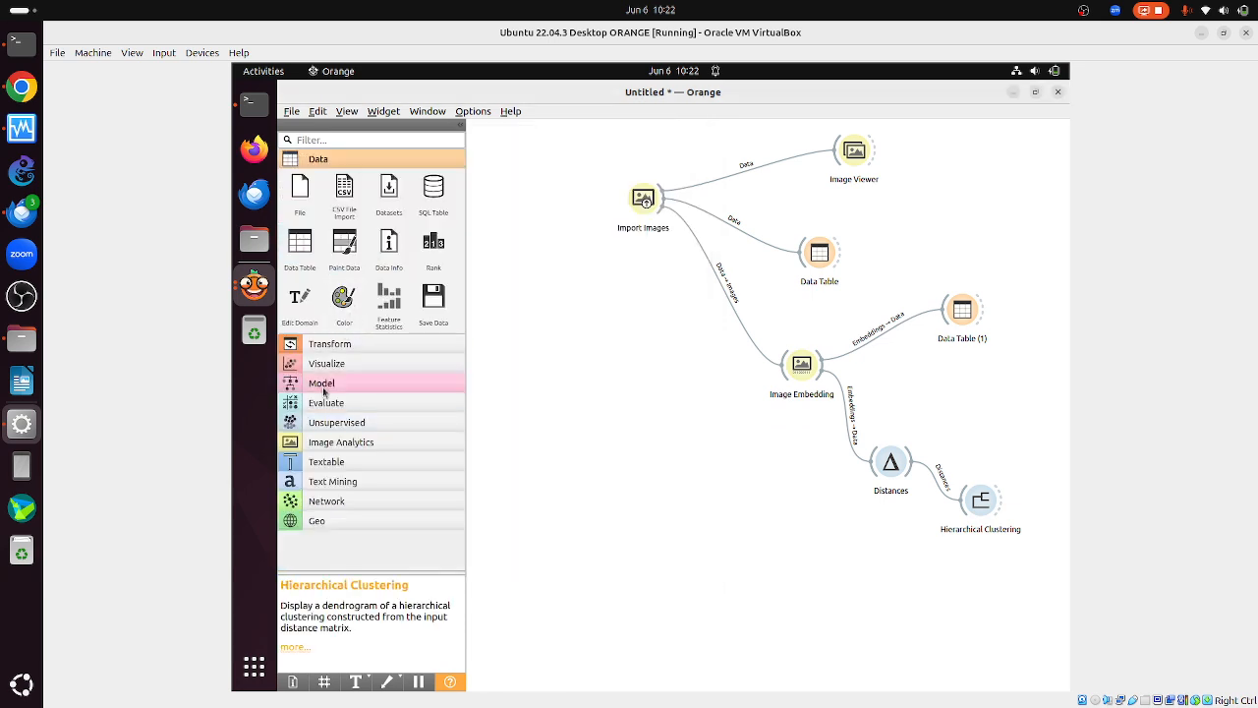
click(321, 448)
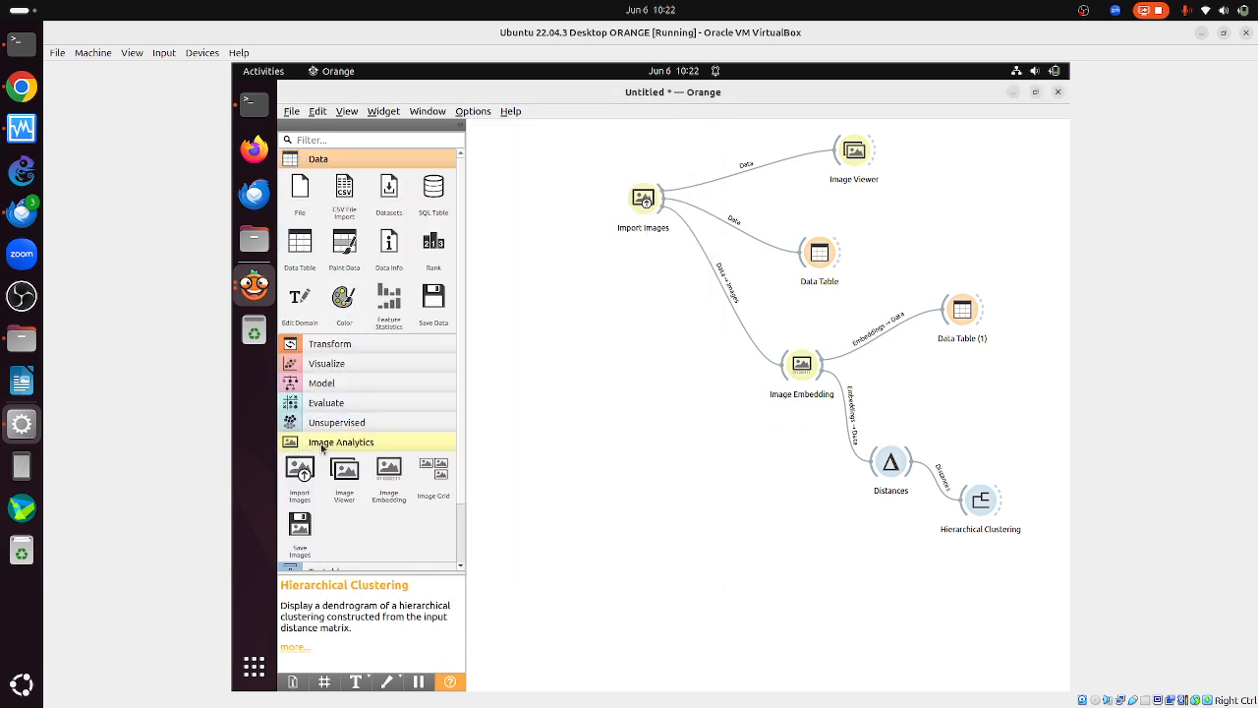
drag(389, 478, 1016, 445)
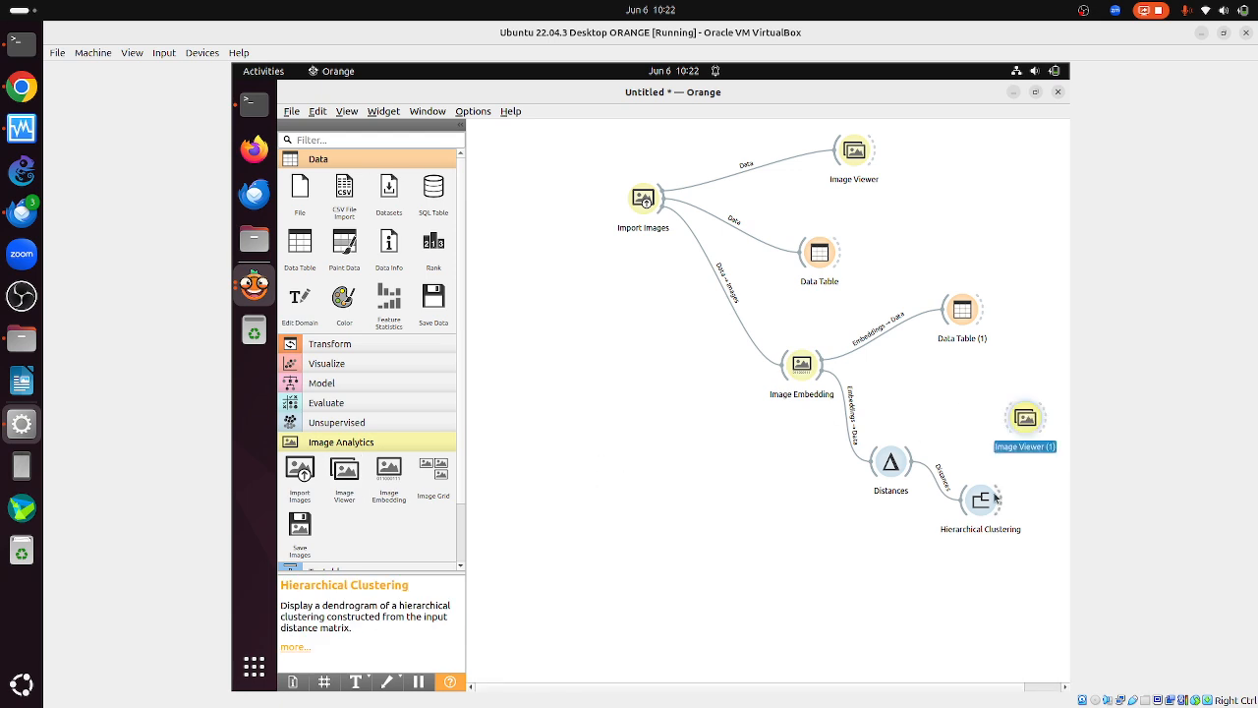
drag(1000, 499, 1024, 420)
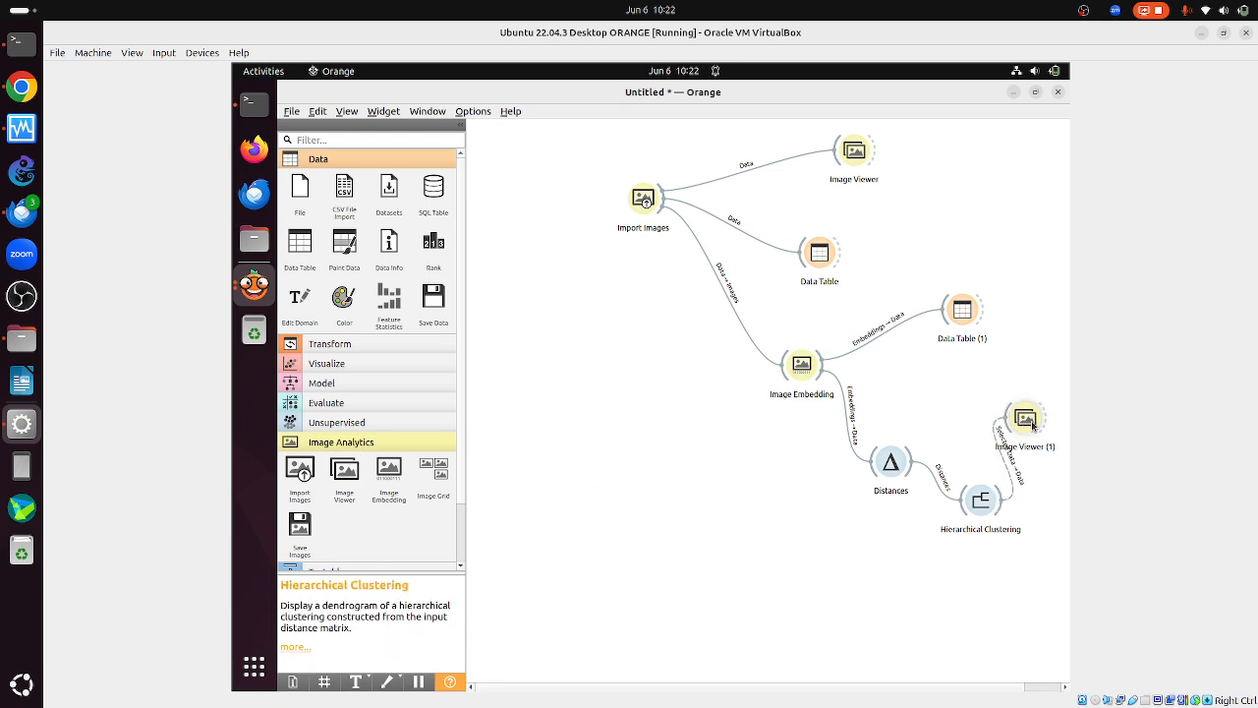
double_click(1024, 421)
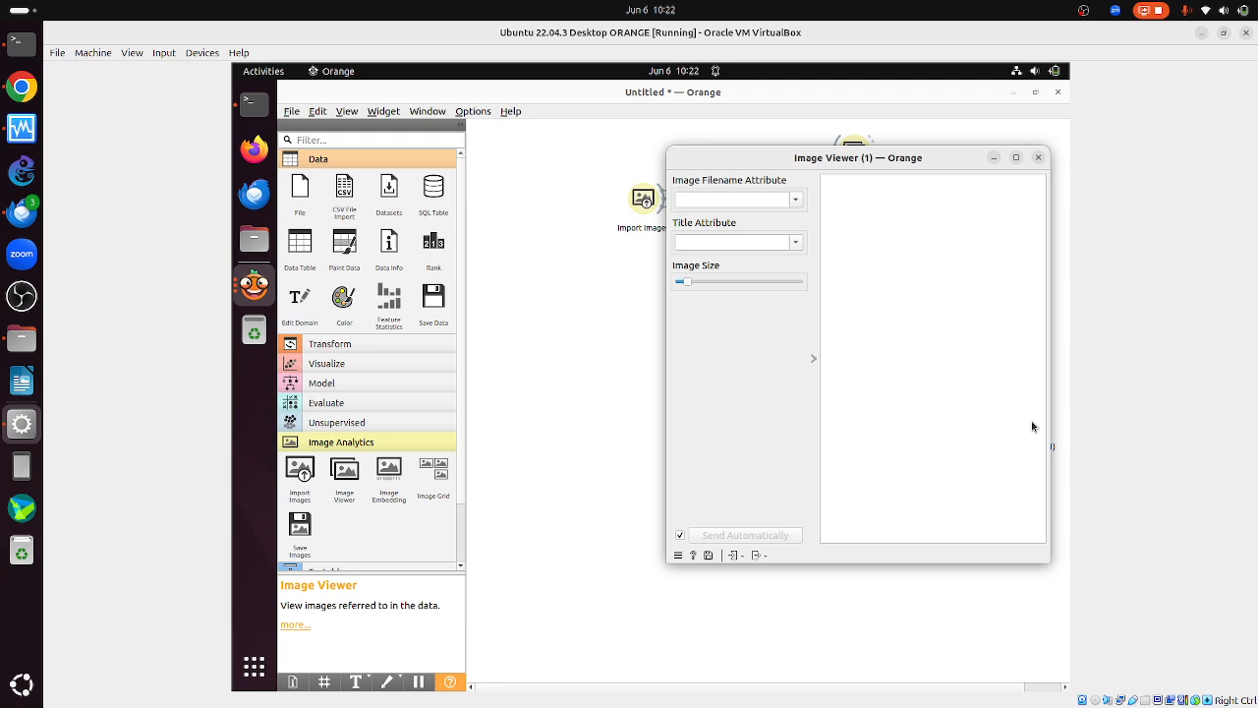
- Hide the second Image Viewer's settings area, bring back the dendrogram, and widen the viewer until it meets the dendrogram window
click(812, 361)
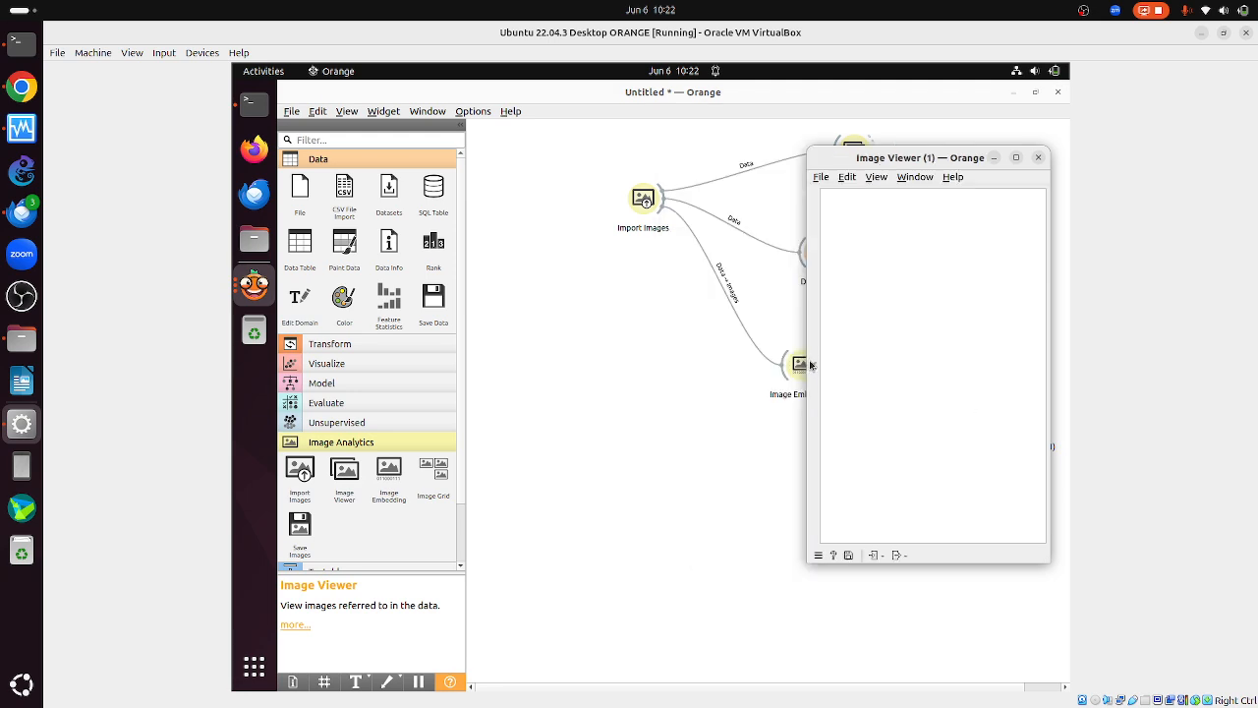
key(alt+Tab)
key(alt+Tab)
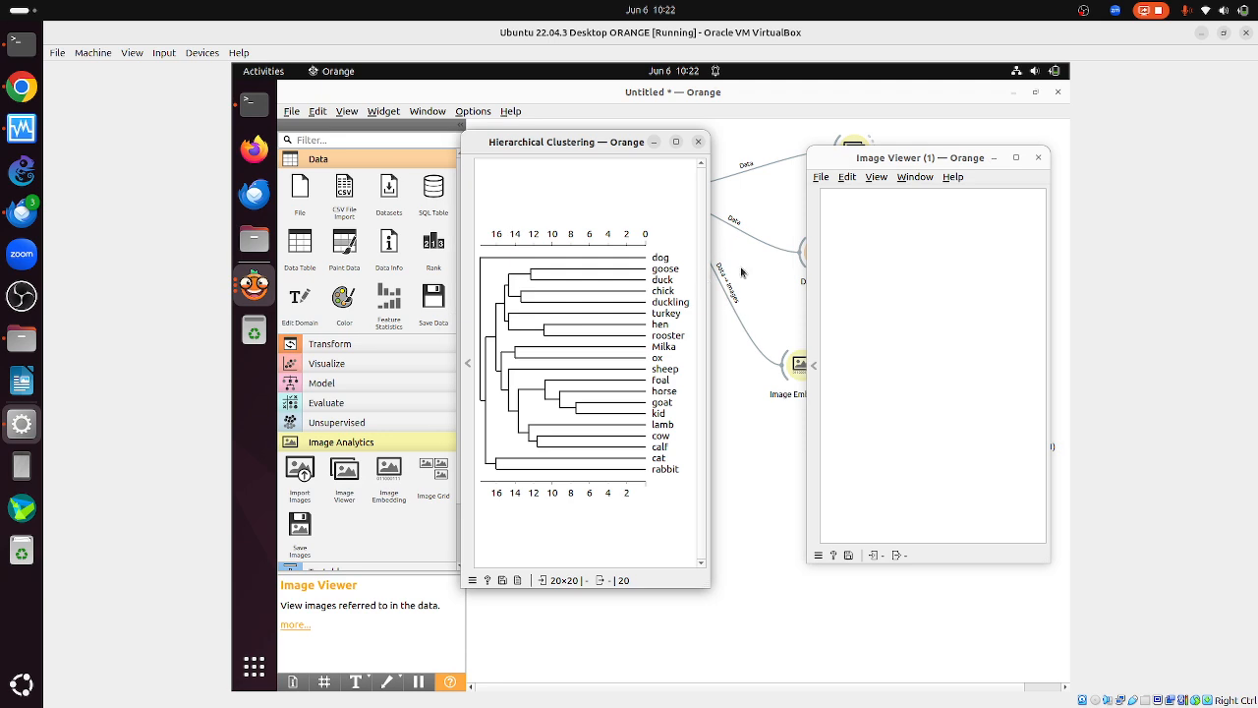
drag(806, 270, 711, 270)
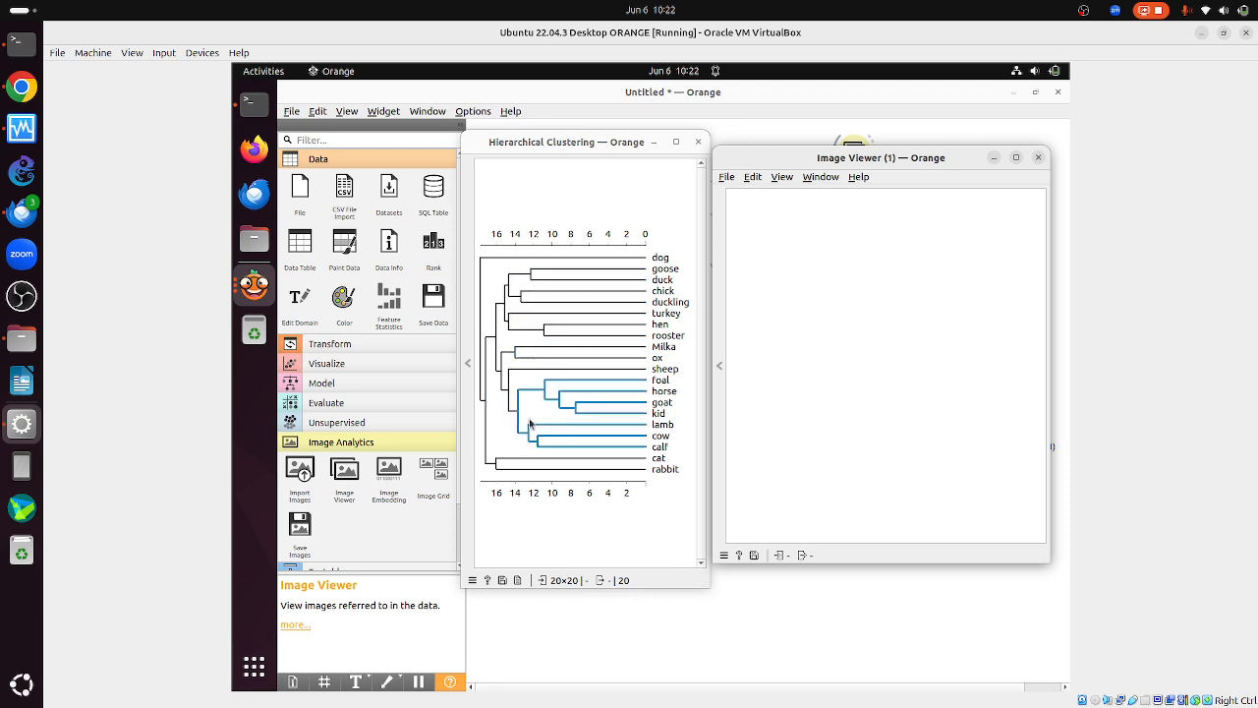
- View the images of the cat–rabbit, cow–calf, goose–duck and chick–duckling pairs by selecting each cluster in the dendrogram
click(531, 464)
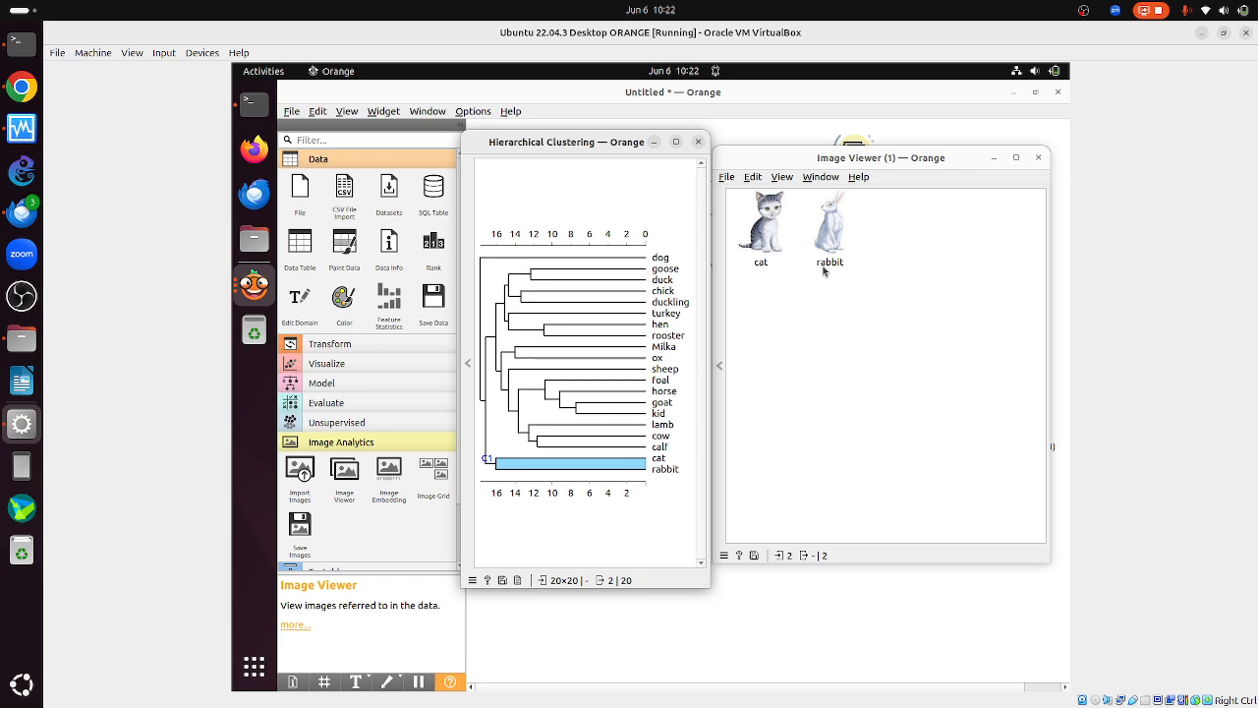
click(561, 443)
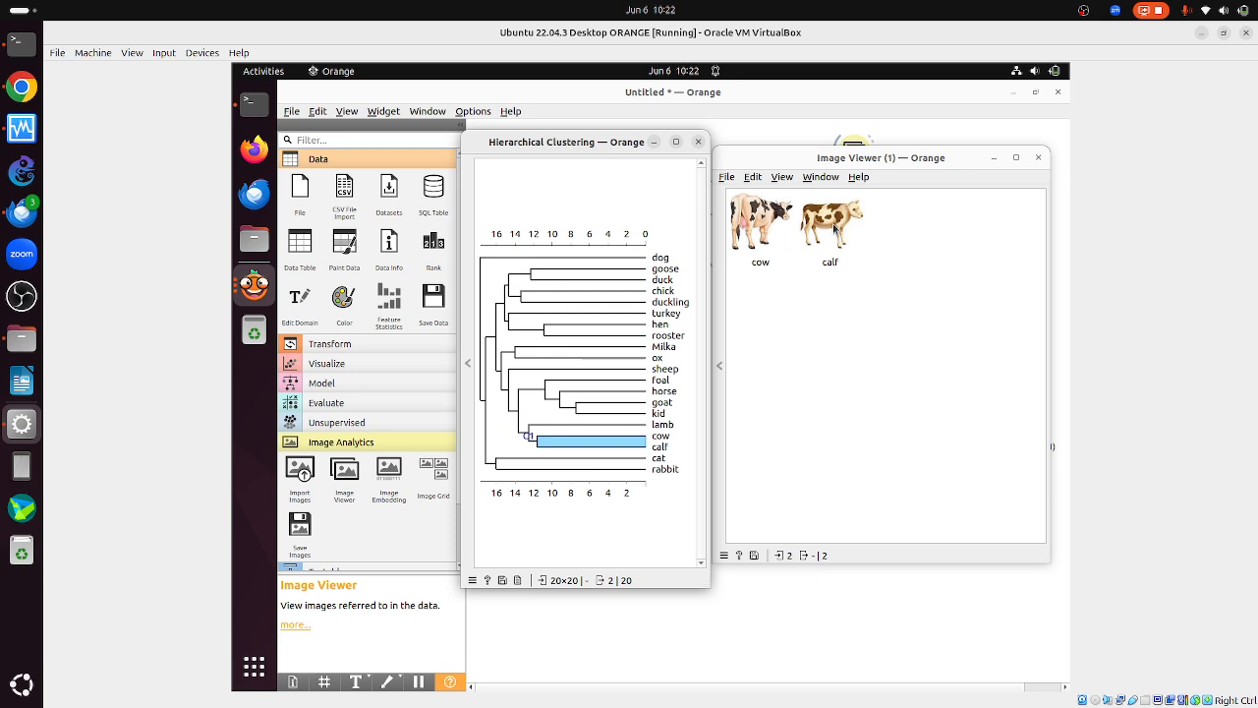
click(570, 277)
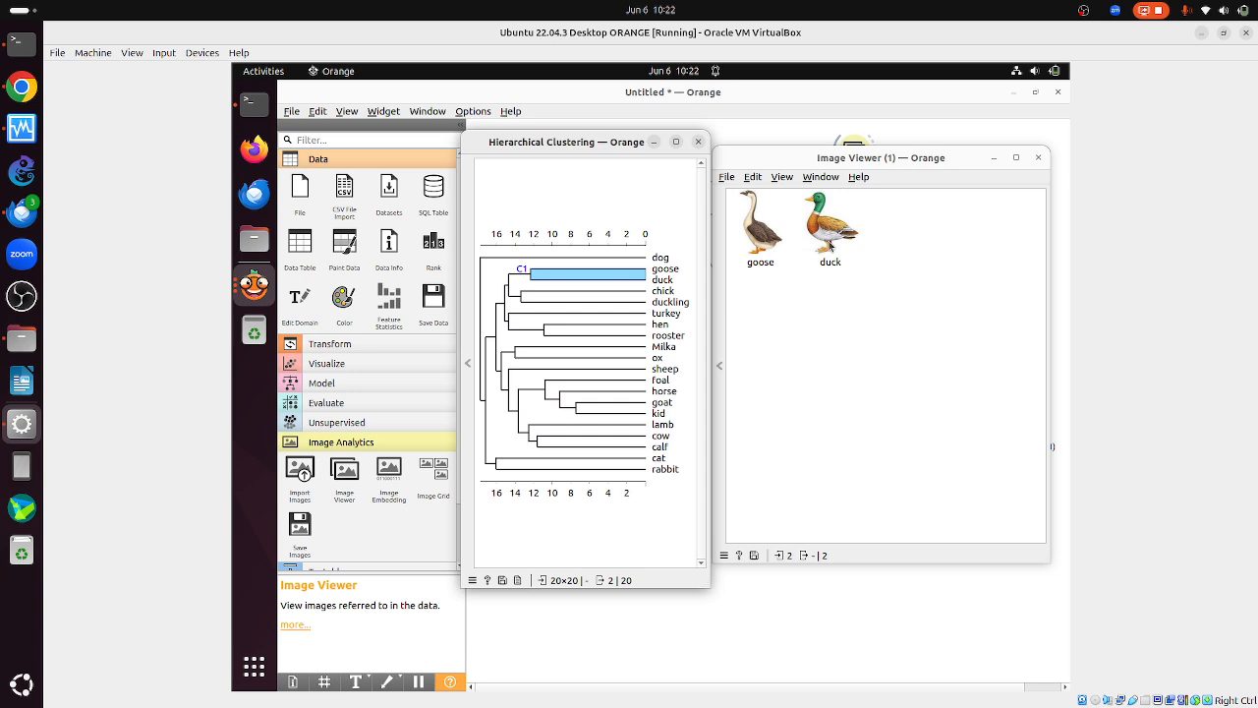
click(608, 302)
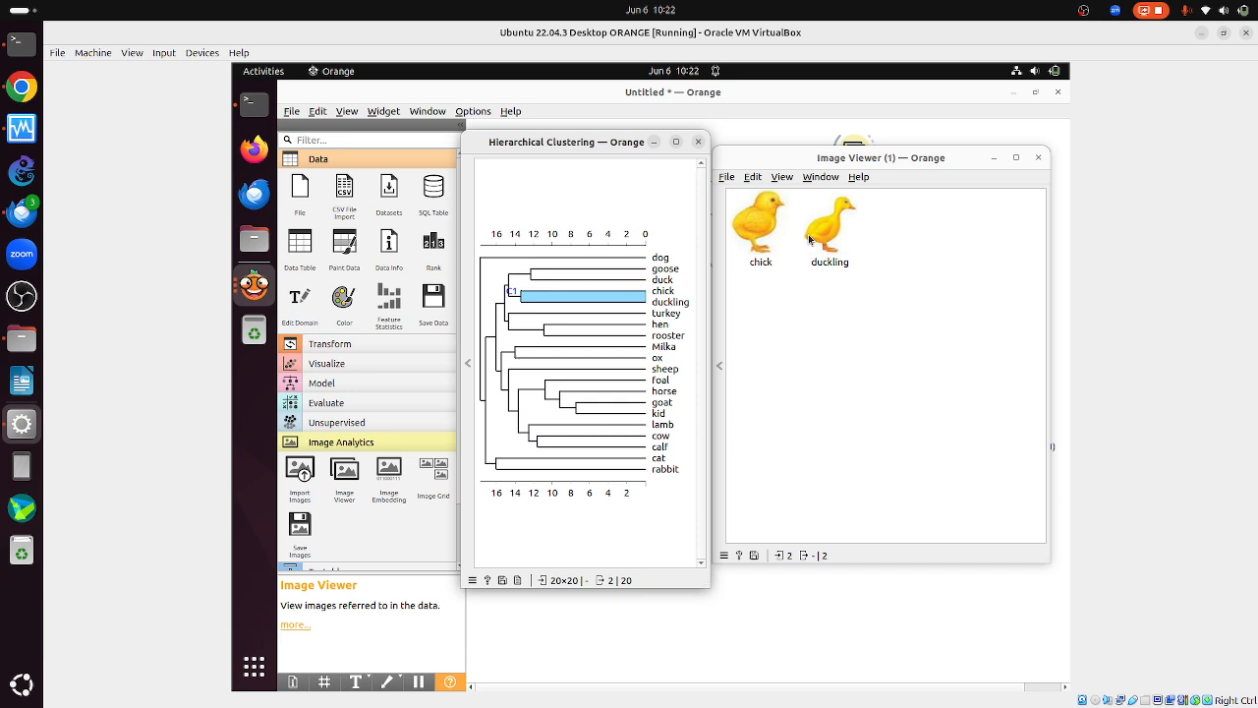
- Compare the images of larger dendrogram branches, covering poultry and hoofed livestock, with the cat–rabbit pair, ending on the lamb–cow–calf cluster
click(526, 283)
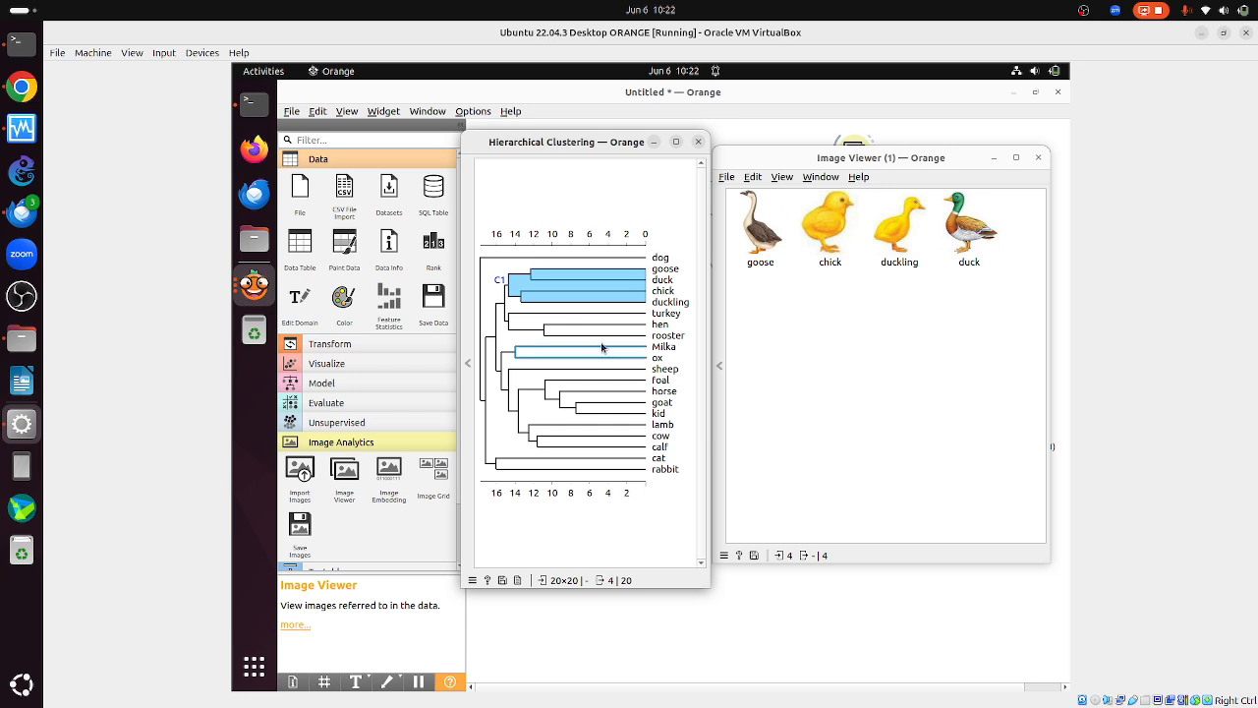
click(509, 310)
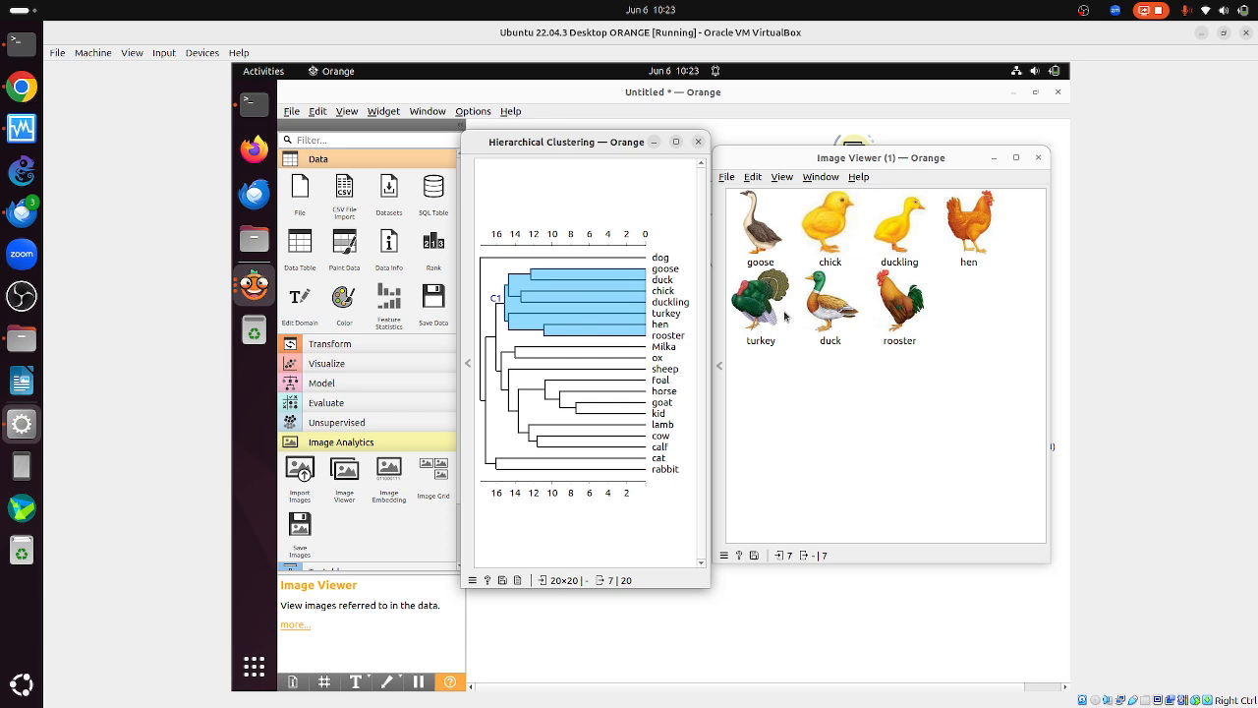
click(507, 363)
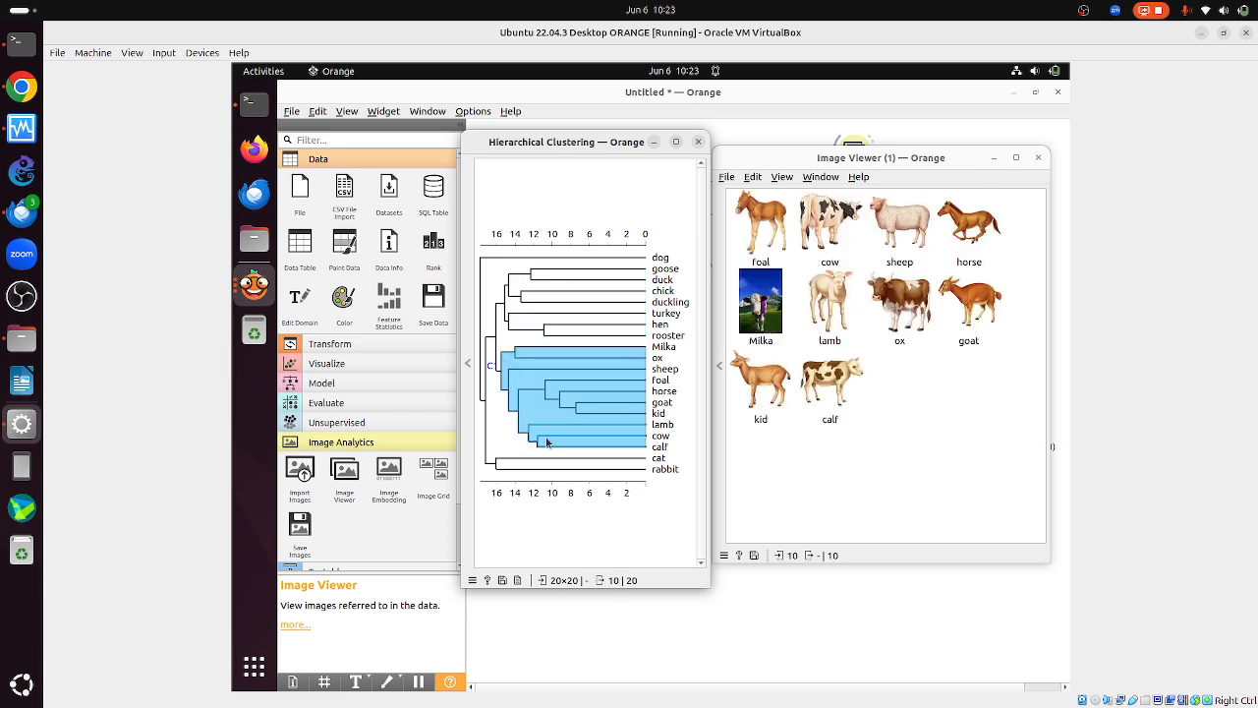
click(506, 469)
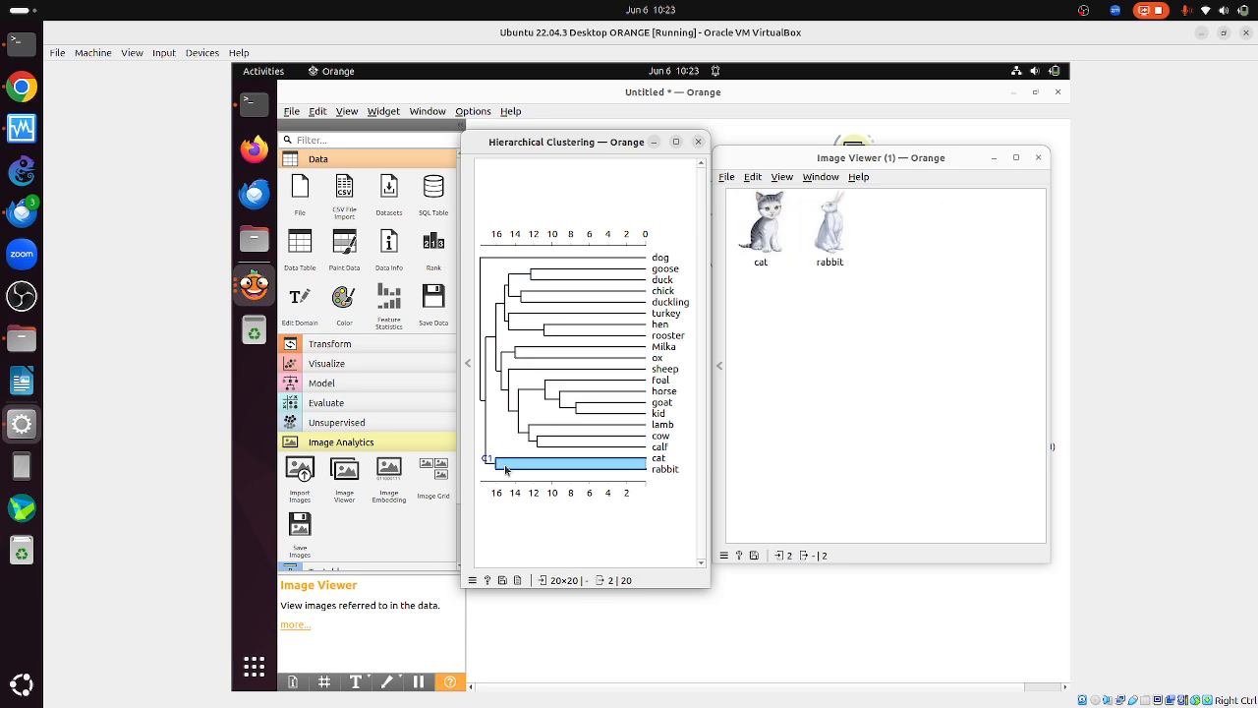
click(519, 328)
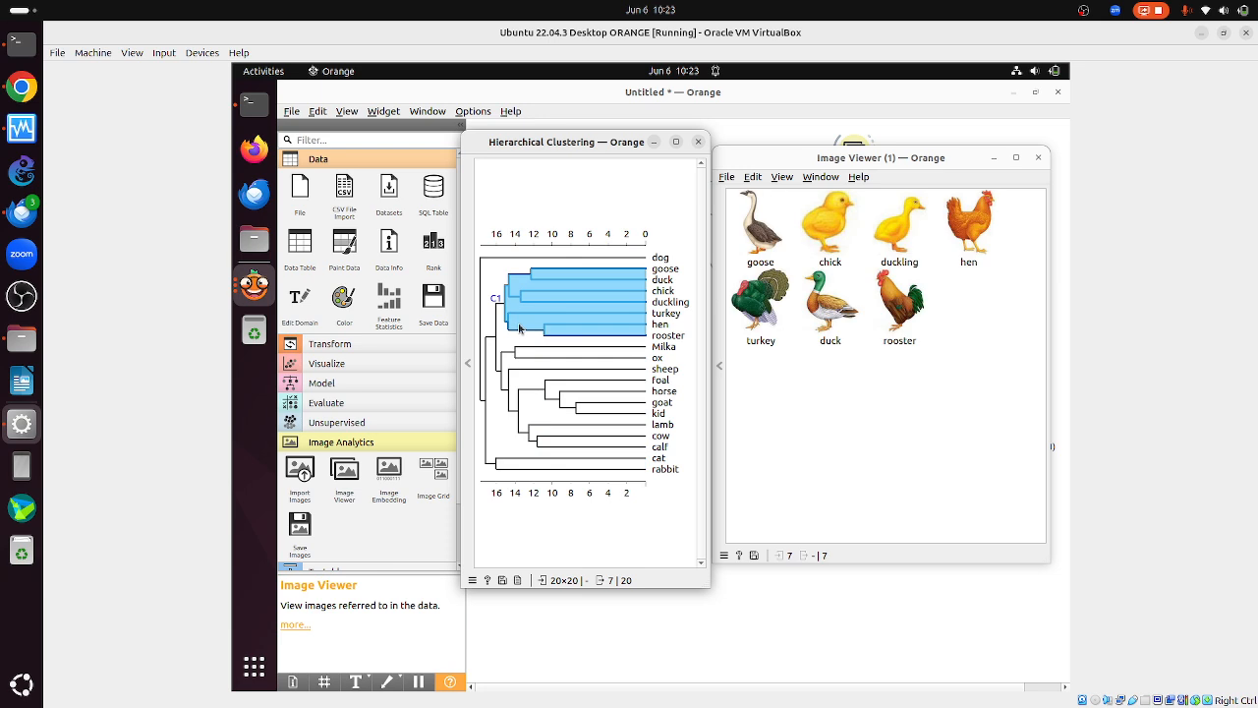
click(514, 368)
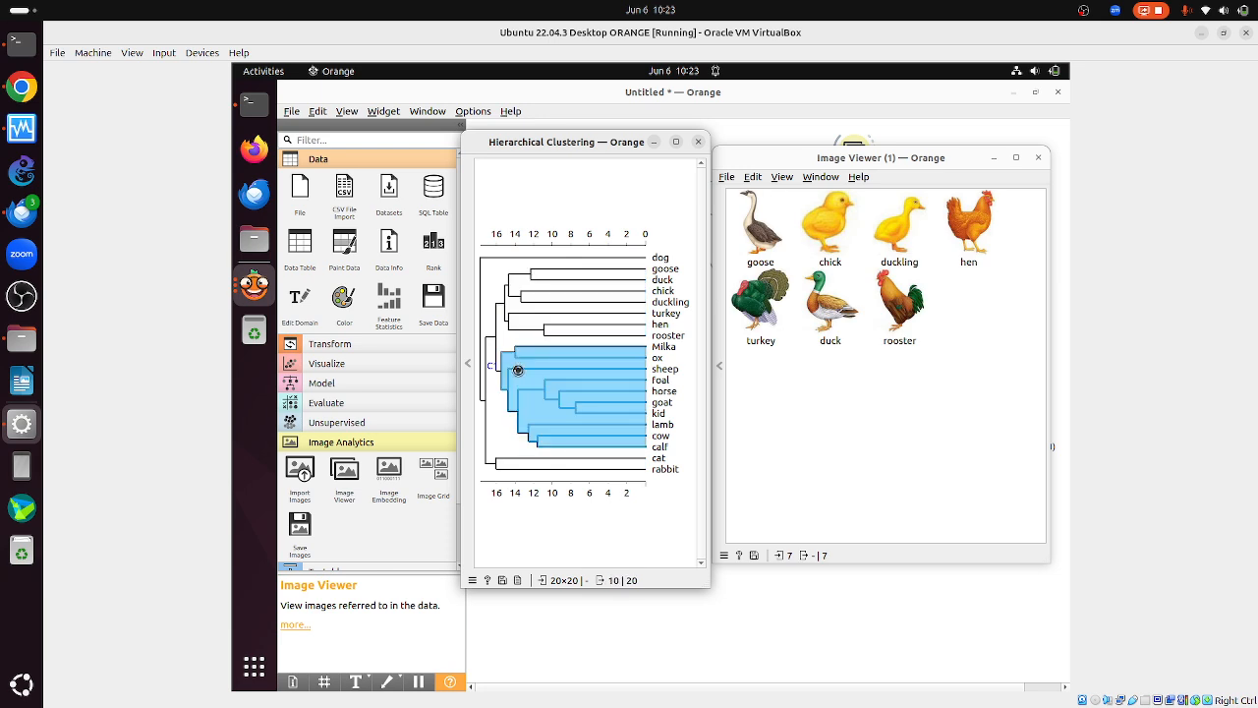
click(511, 470)
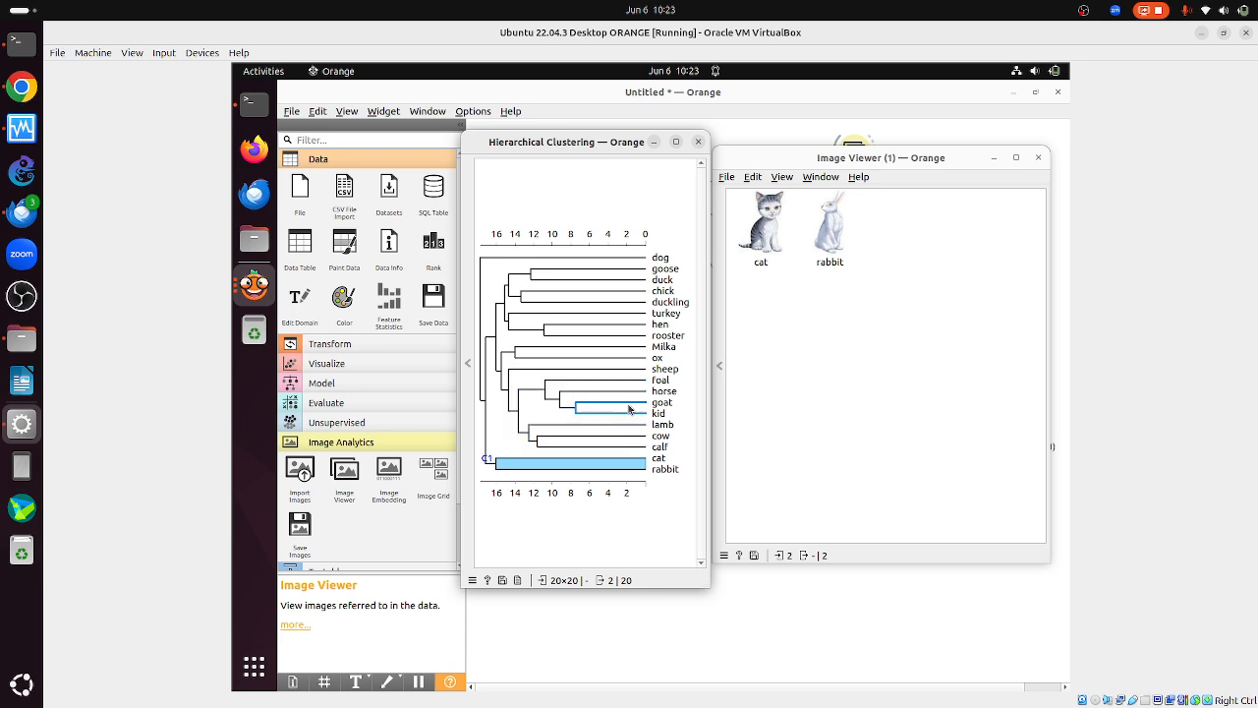
click(566, 437)
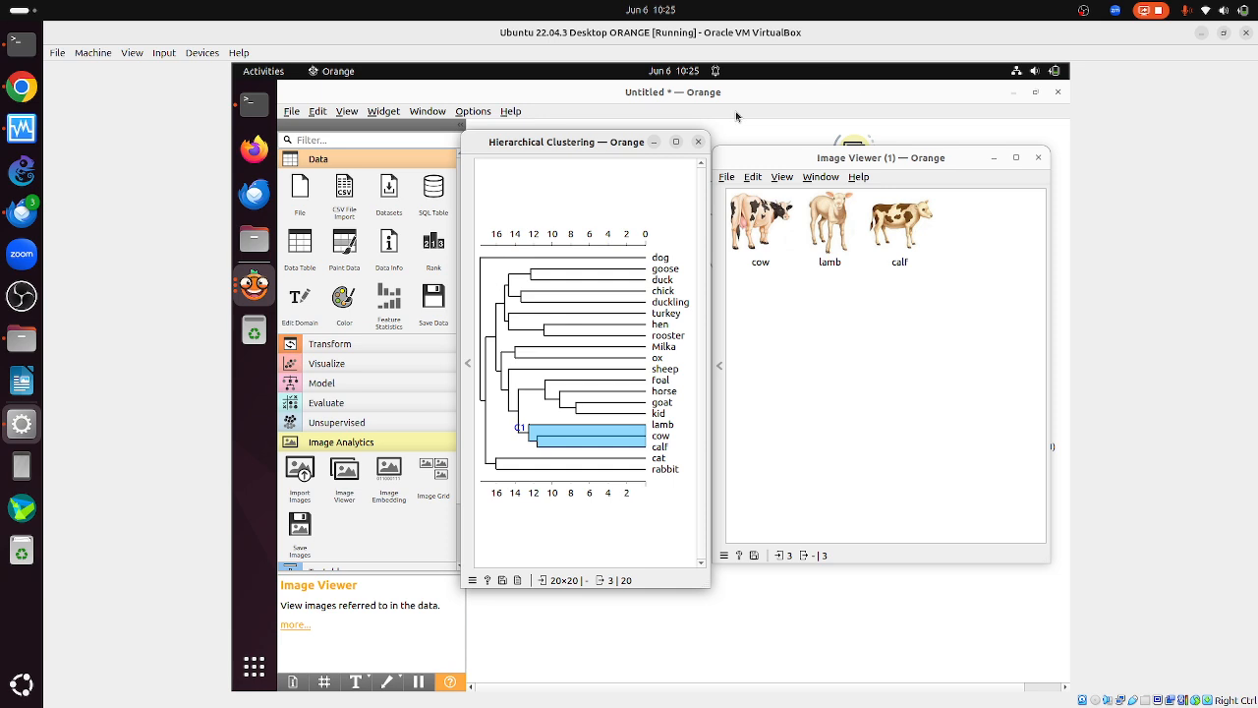
- Close the dendrogram and image viewer windows and delete the entire workflow from the canvas
click(698, 143)
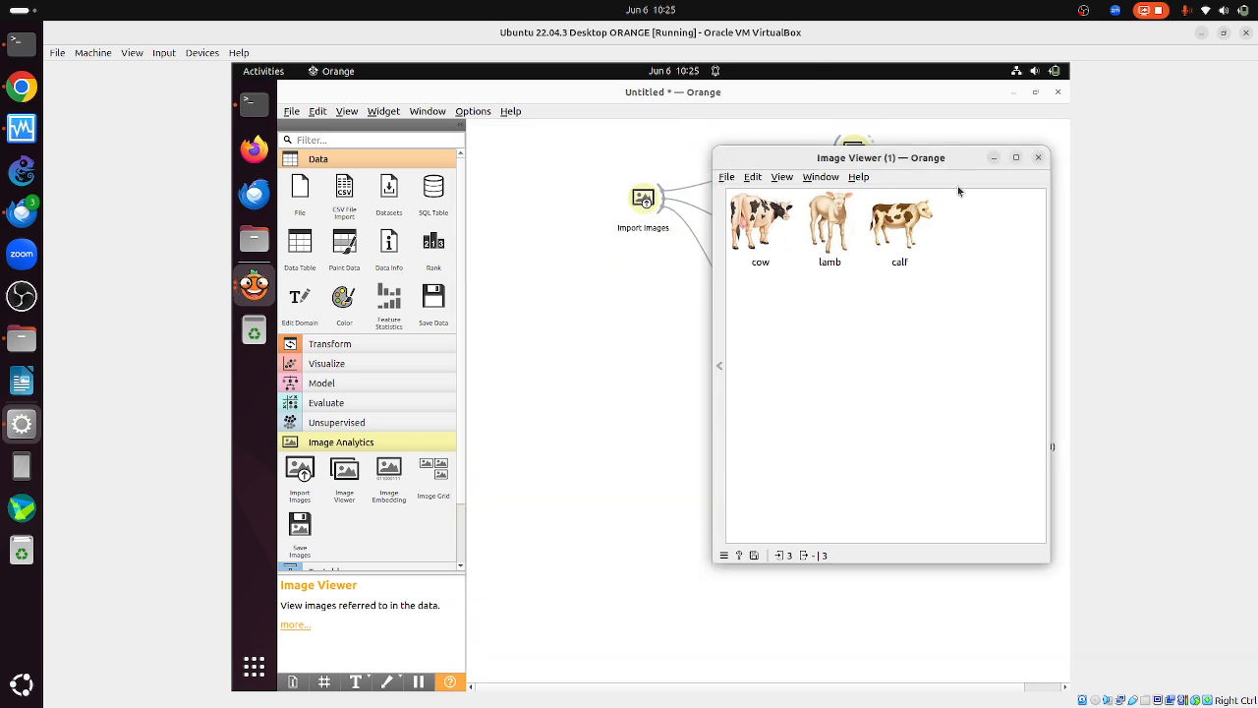
click(1037, 159)
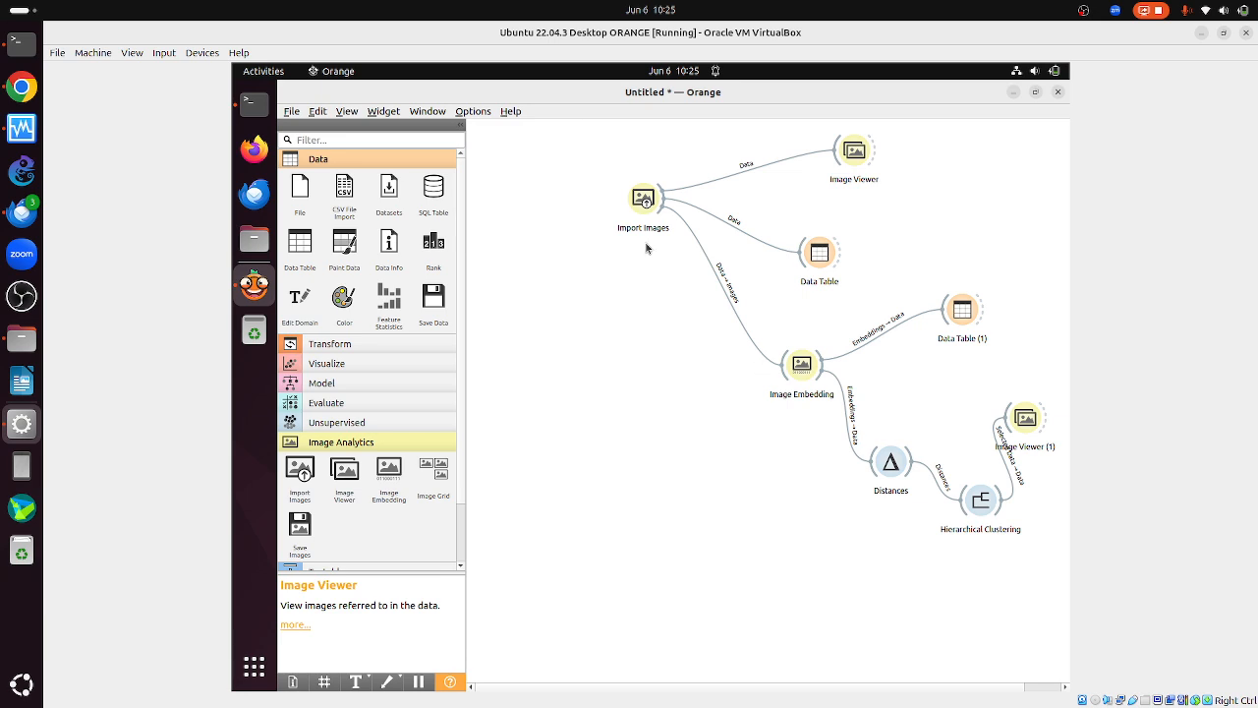
drag(627, 122, 1063, 621)
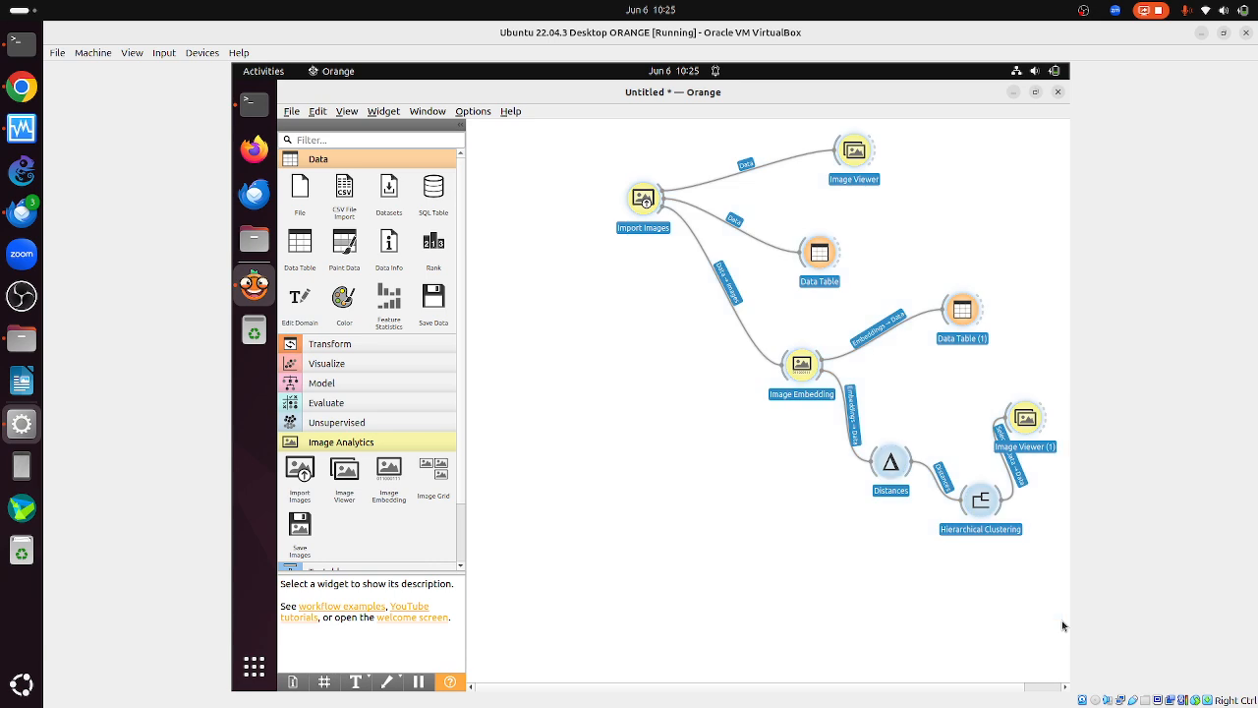
key(Delete)
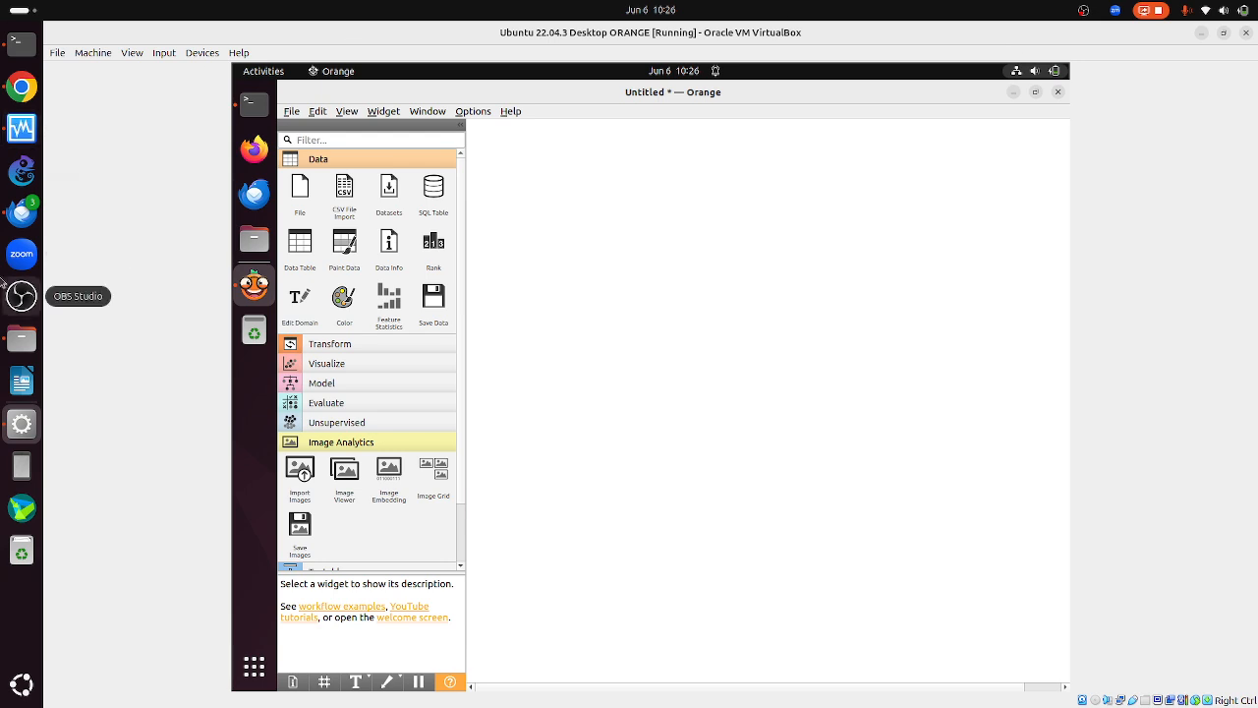
- Switch to the host's Files, open miskin.xls from the ORANGE folder in LibreOffice Calc, and dismiss the daily tip
click(22, 339)
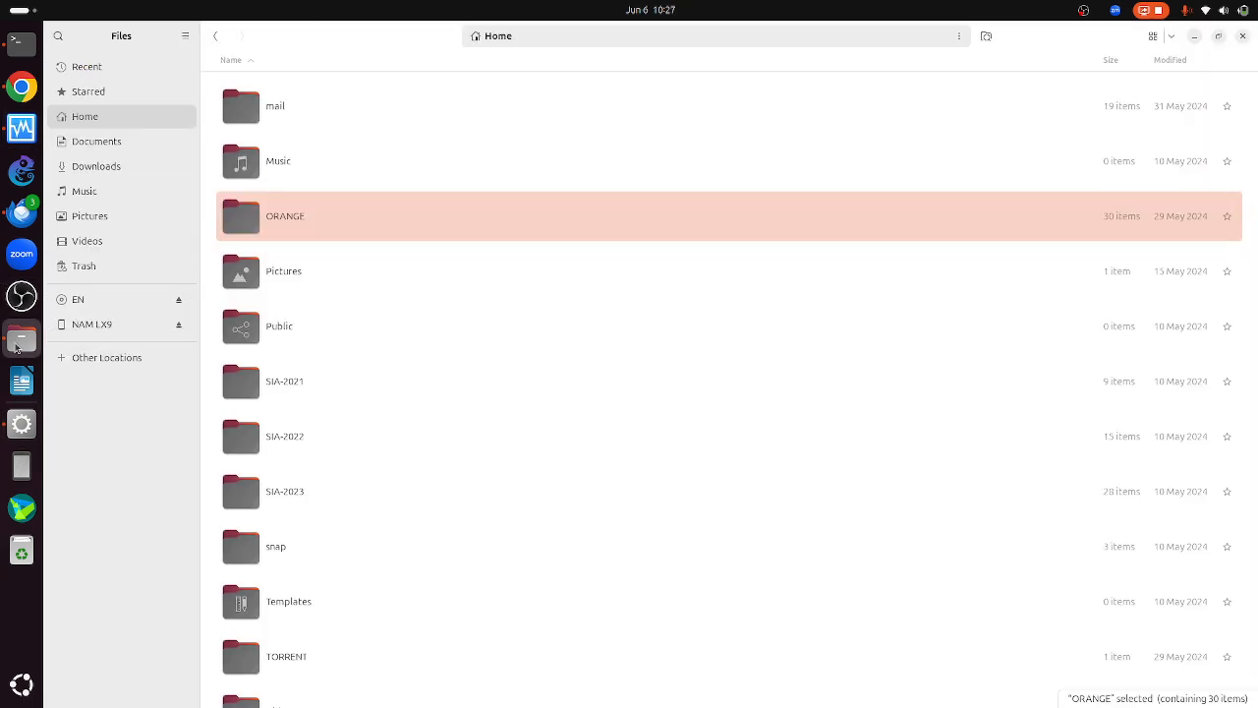
double_click(261, 221)
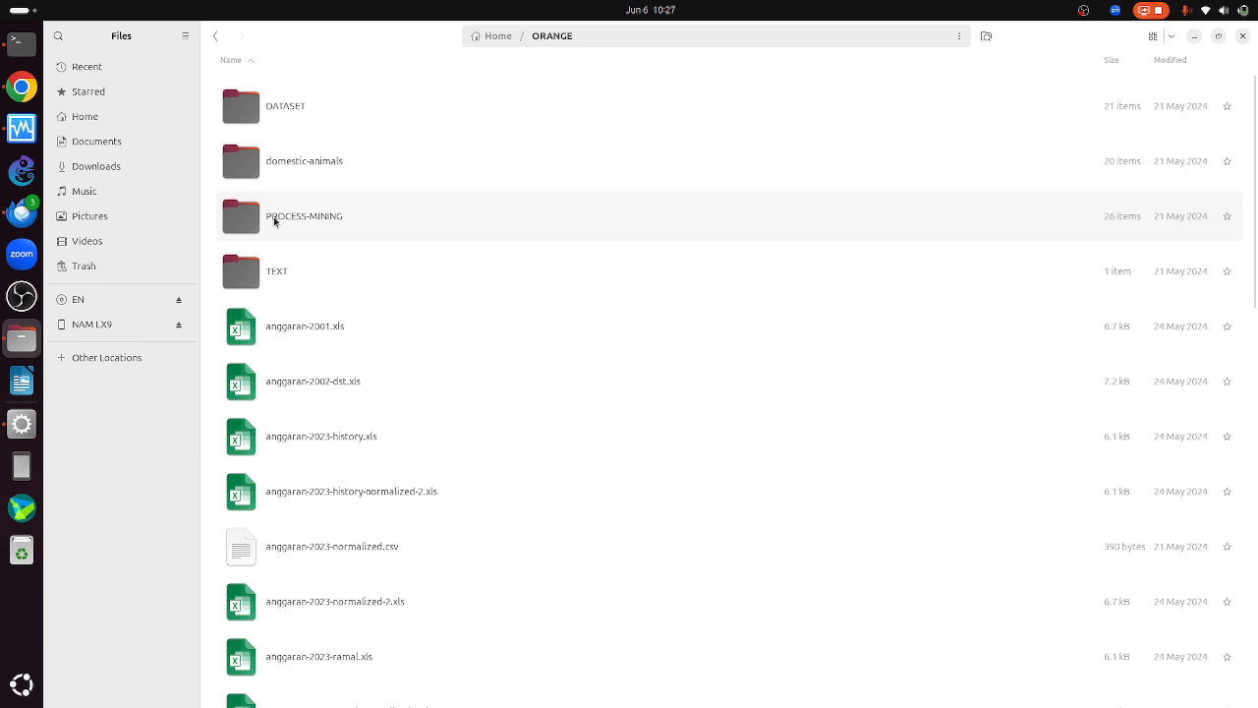
click(342, 324)
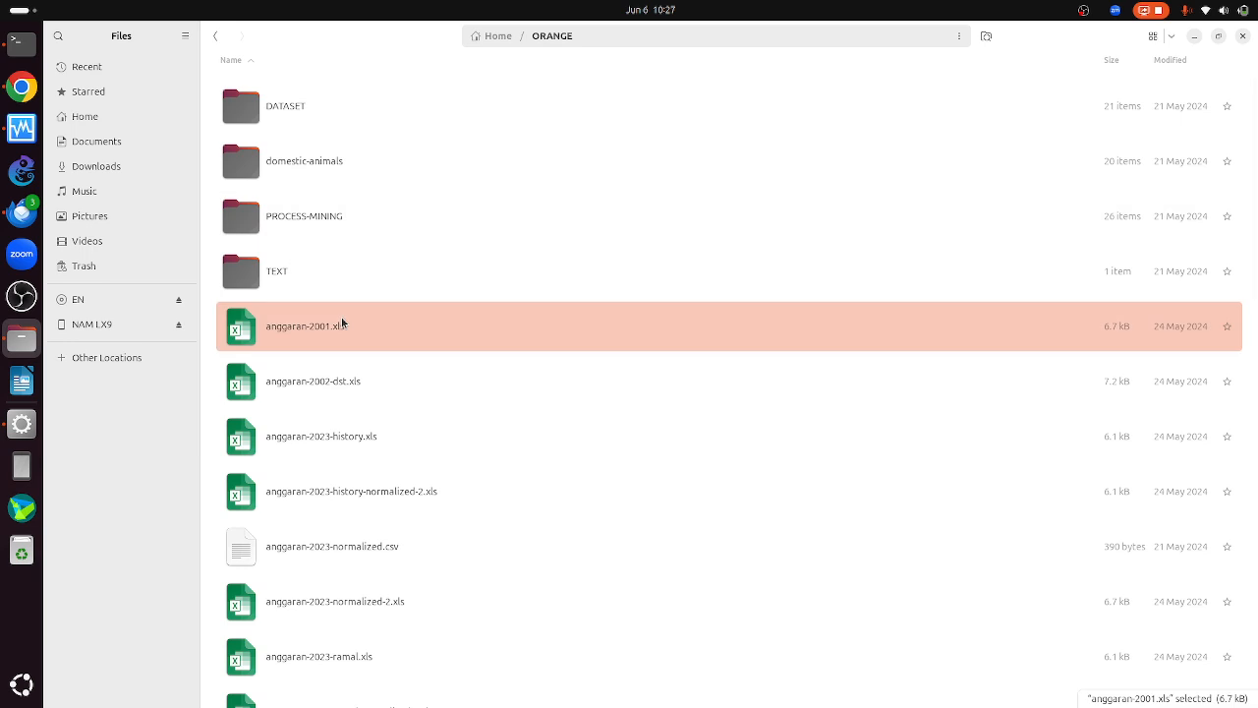
key(Down)
key(Down)
key(Down)
key(Down)
key(Down)
key(Down)
key(Down)
key(Down)
key(Down)
key(Down)
key(Down)
key(Down)
key(Down)
key(Down)
key(Down)
key(Down)
key(Down)
key(Down)
key(Down)
key(Down)
key(Down)
key(Down)
key(Down)
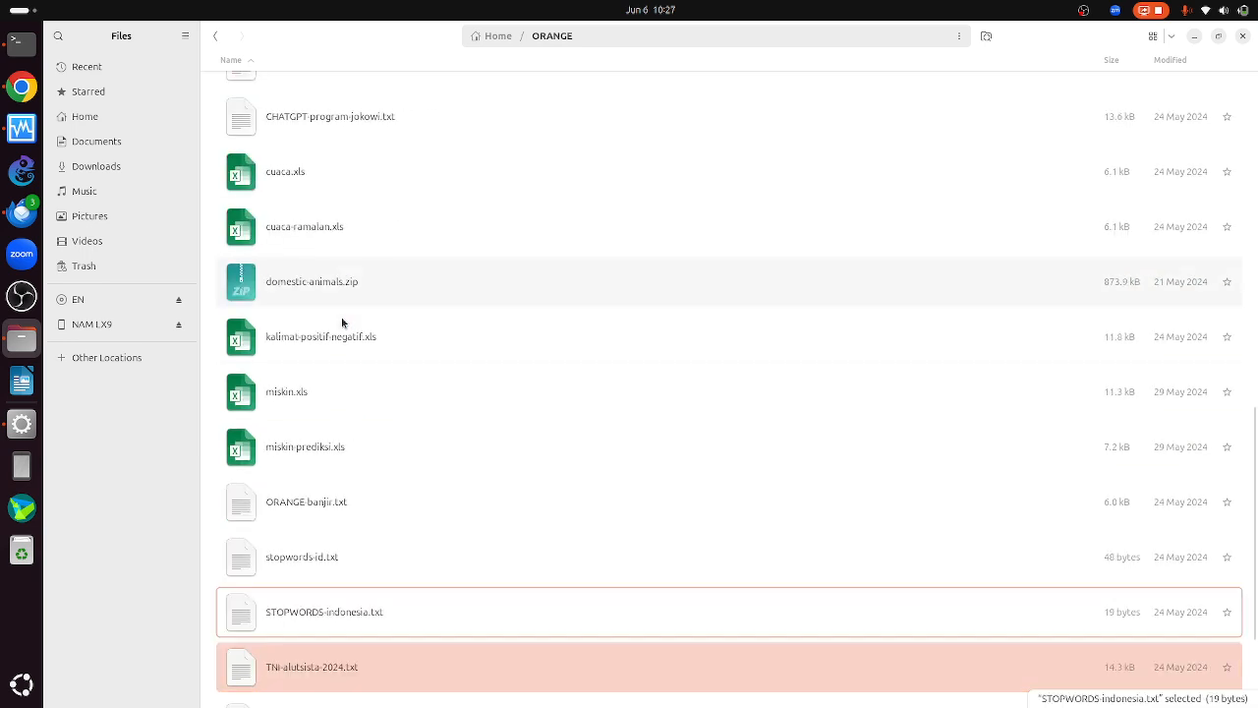
key(Up)
key(Up)
key(Up)
key(Up)
key(Up)
key(Return)
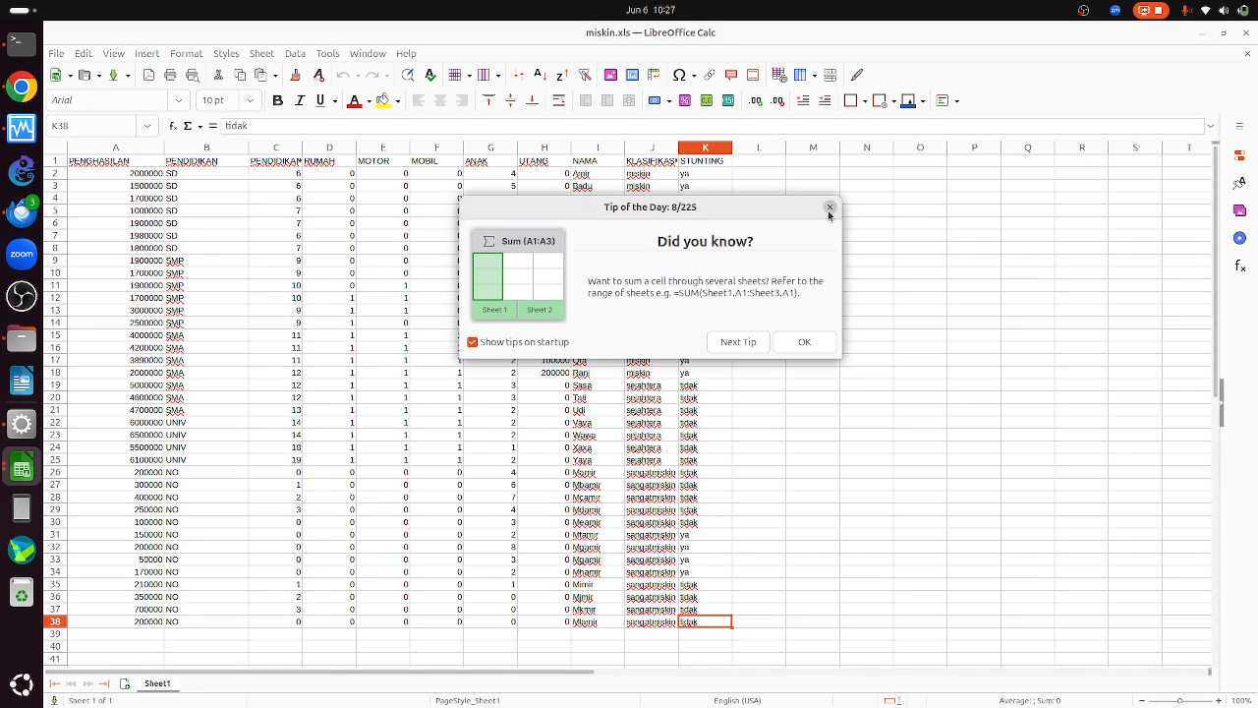
click(829, 207)
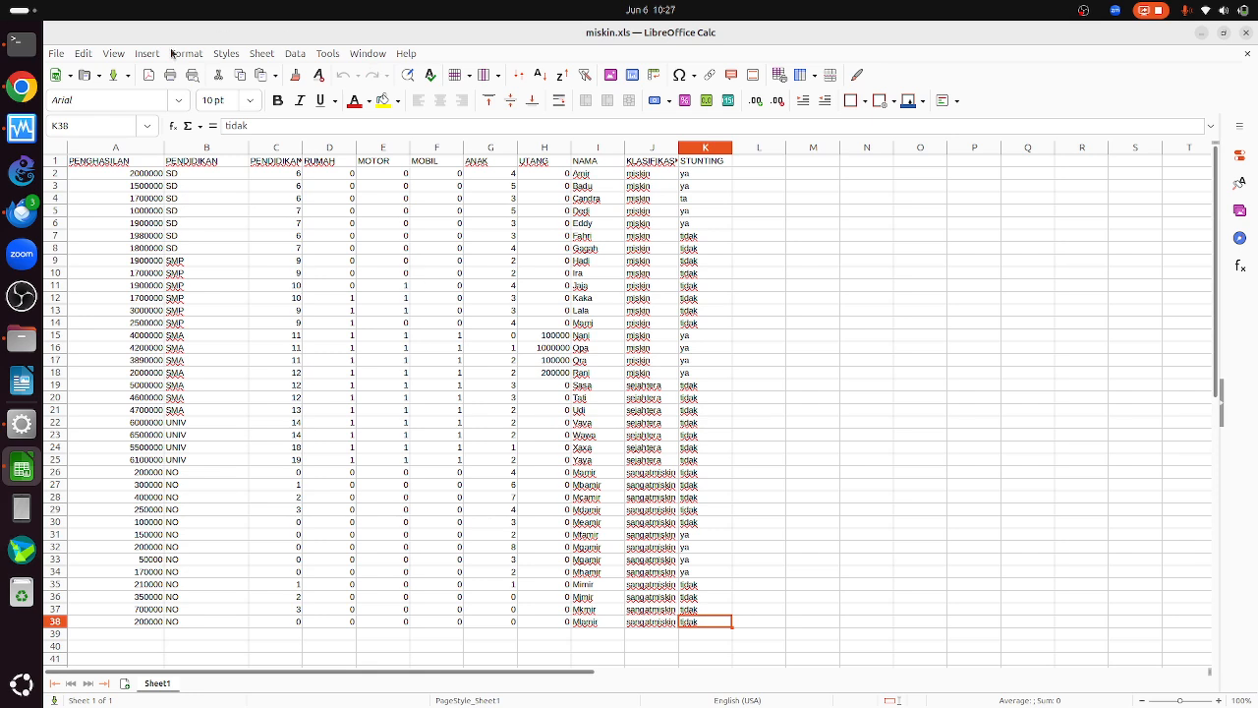
- Enlarge the sheet view and examine the column headings in row 1 from PENGHASILAN through STUNTING
click(114, 53)
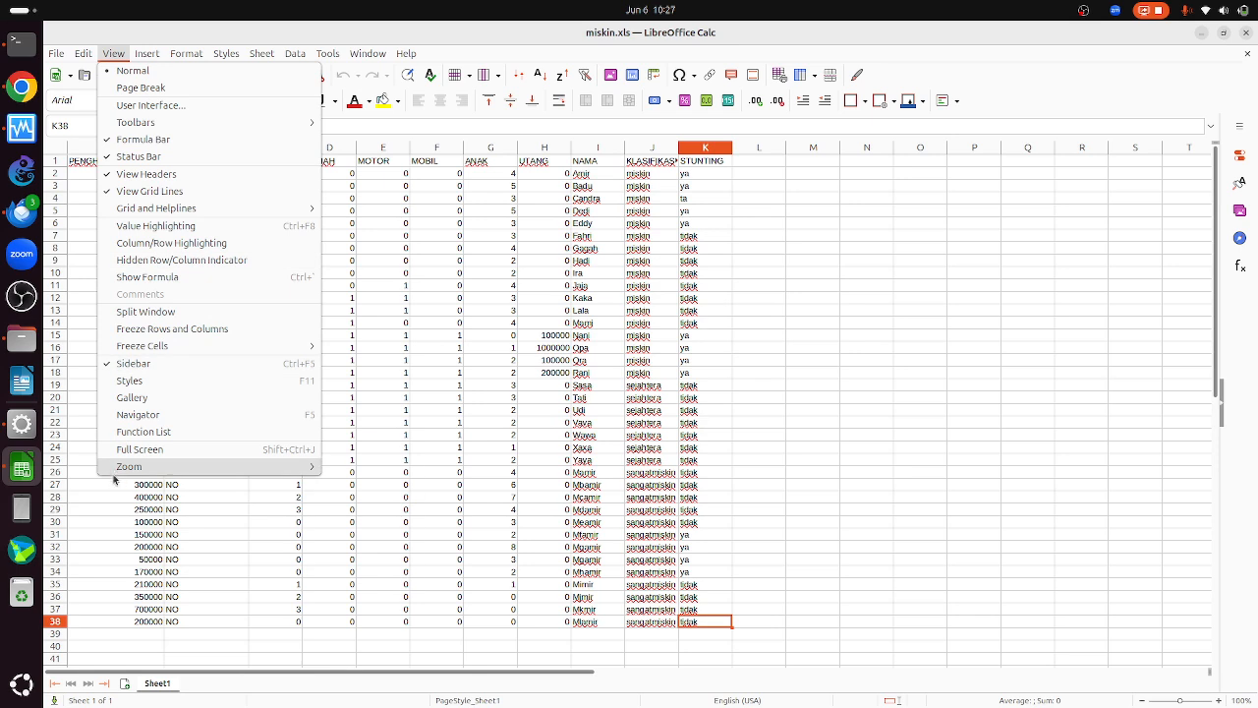
mouse_move(117, 470)
click(374, 485)
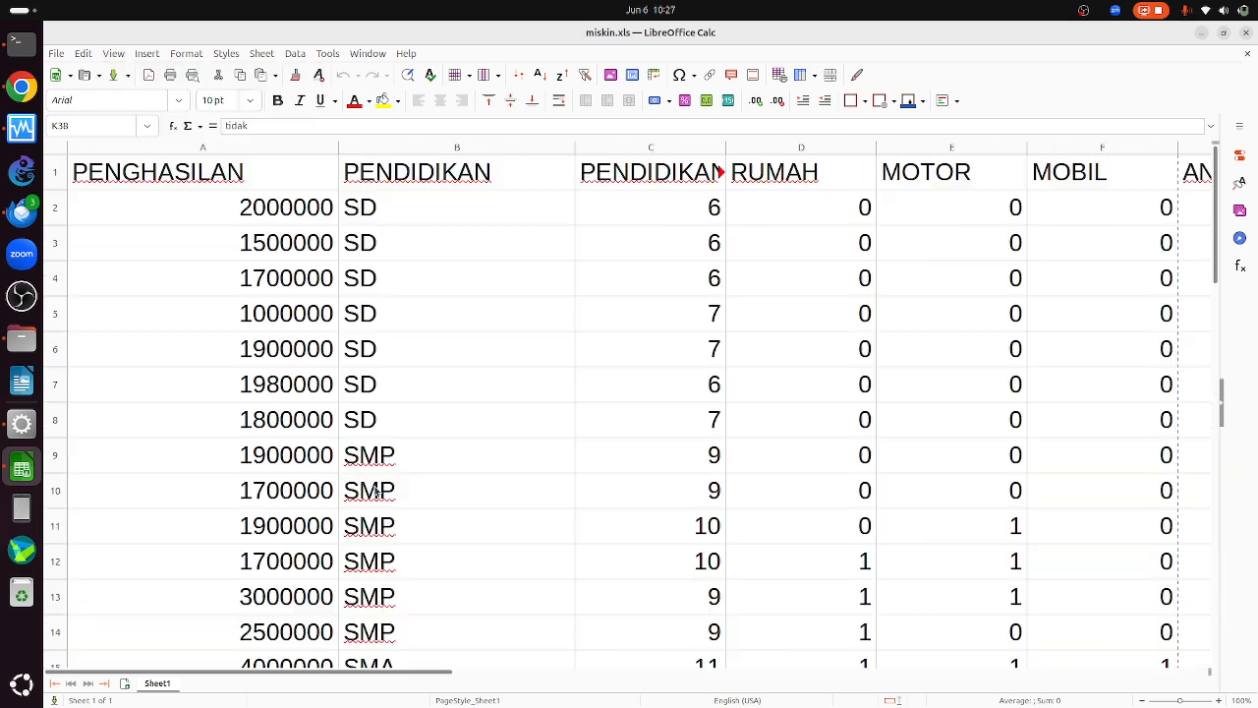
click(322, 393)
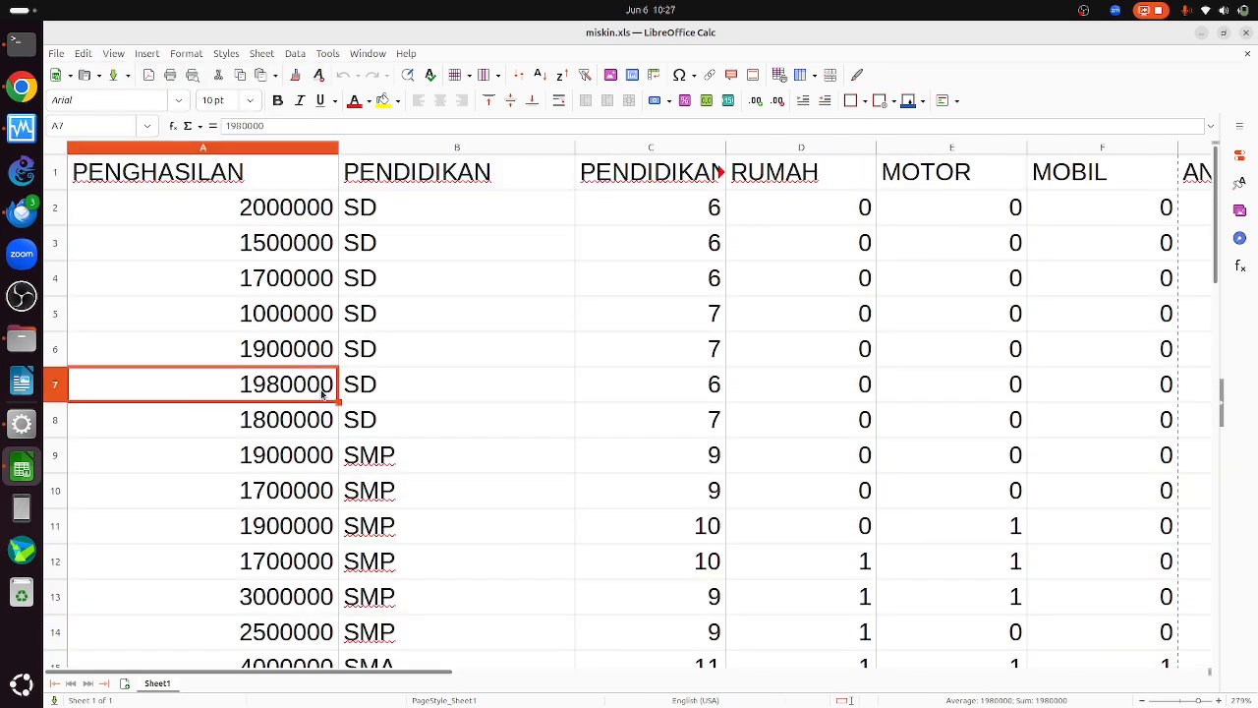
key(Up)
key(Up)
key(Up)
key(Up)
key(Up)
key(Up)
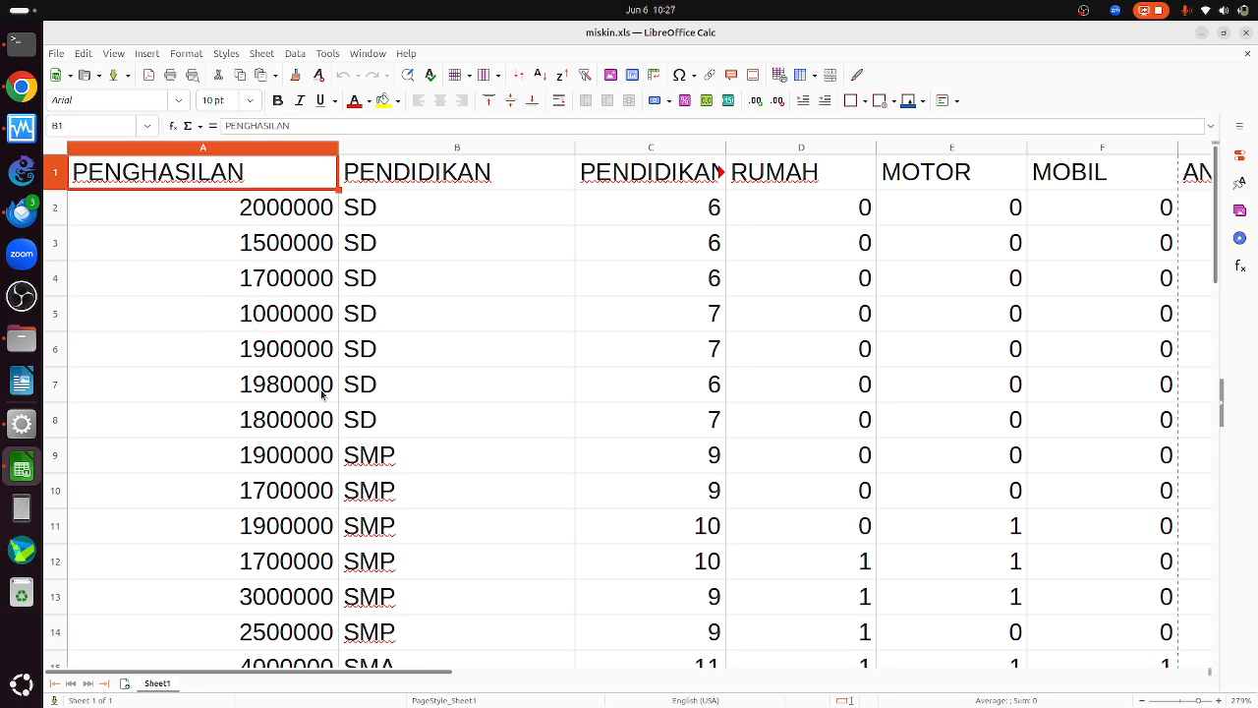
key(Right)
key(Right)
key(Right)
key(Right)
key(Right)
key(Right)
key(Right)
key(Right)
key(Right)
key(Right)
key(Right)
key(Right)
key(Right)
key(Right)
key(Left)
key(Left)
key(Left)
key(Left)
key(Left)
key(Left)
key(Left)
key(Left)
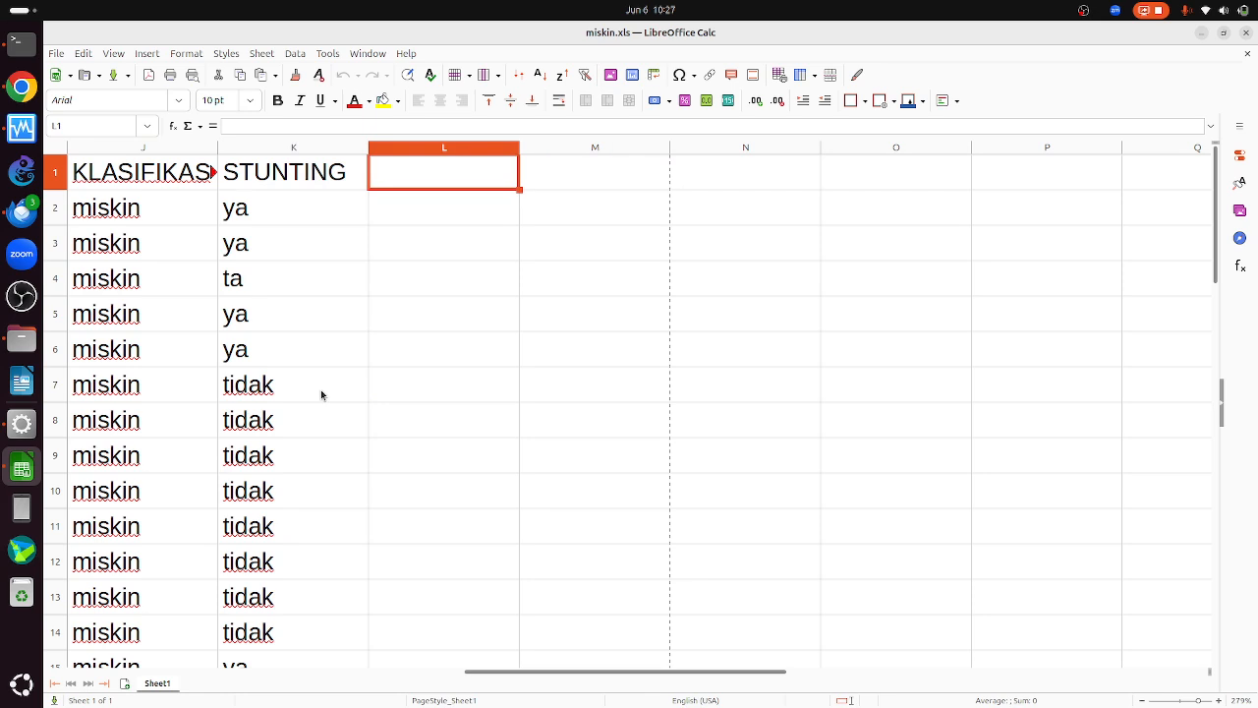
- Examine the STUNTING column's entries from its heading down to row 27 and return to the heading
key(Right)
key(Right)
key(Right)
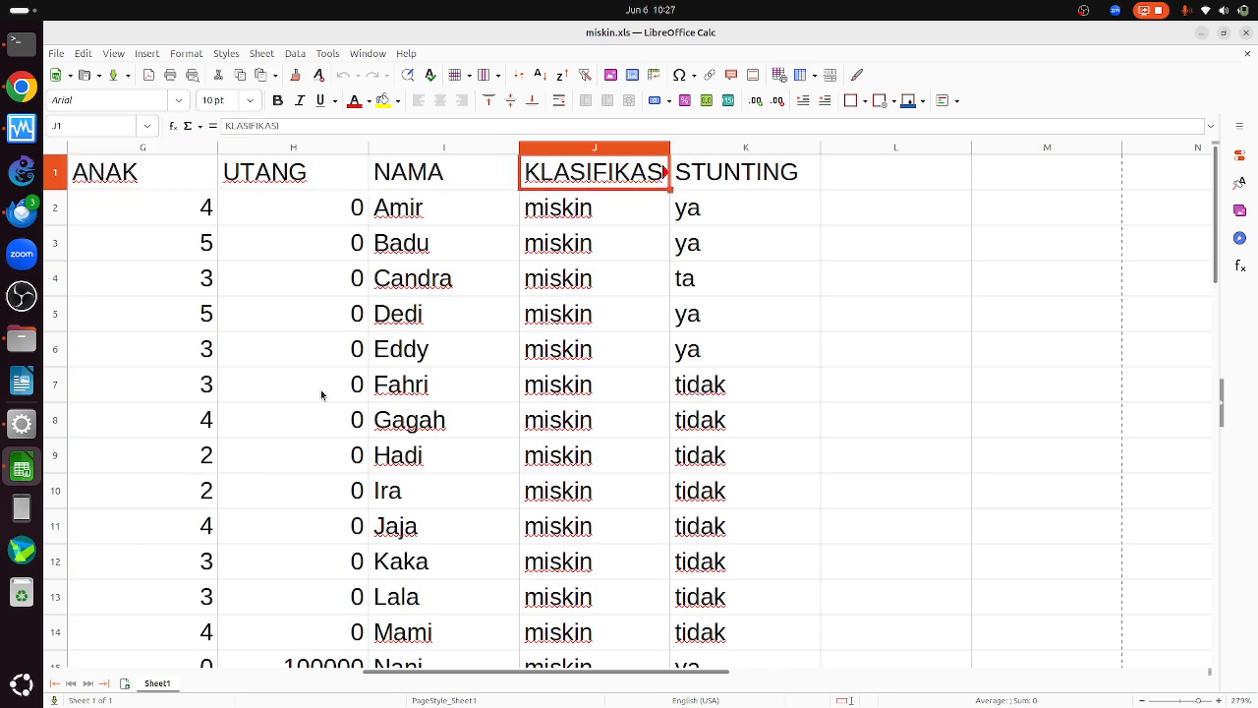
key(Left)
key(Right)
key(Right)
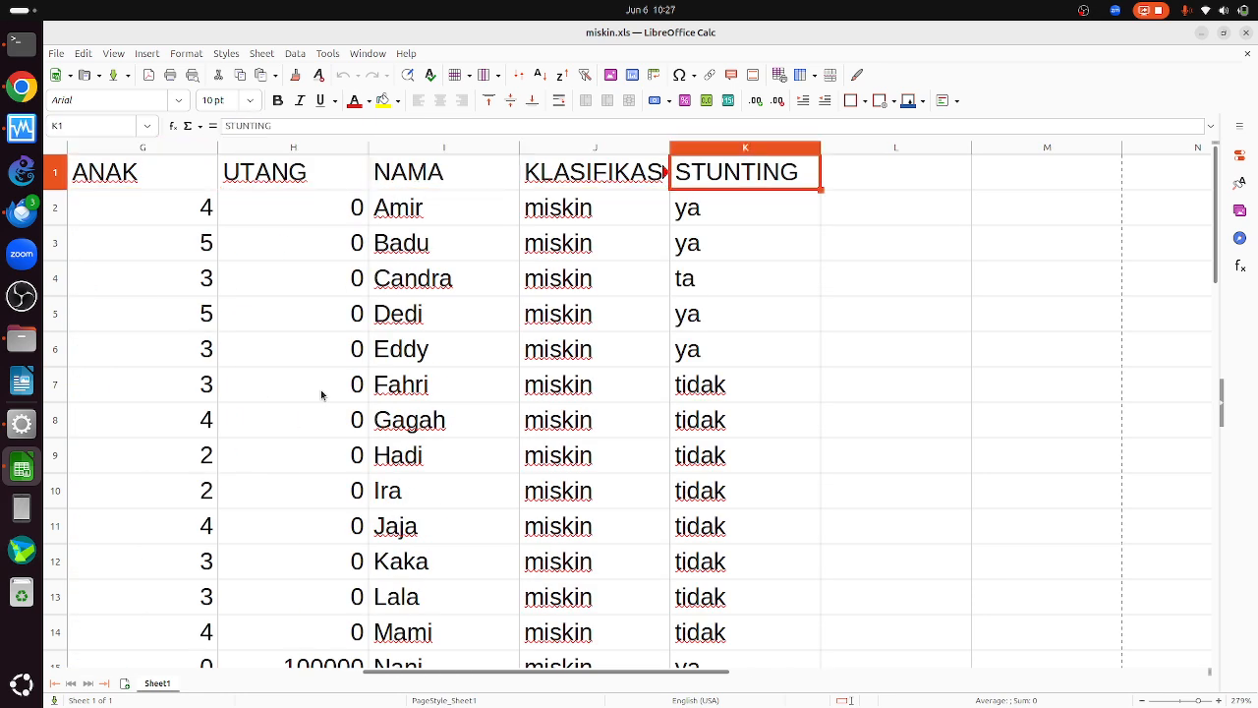
key(Down)
key(Down)
key(Down)
key(Down)
key(Down)
key(Down)
key(Down)
key(Down)
key(Down)
key(Down)
key(Down)
key(Down)
key(Down)
key(Down)
key(Down)
key(Down)
key(Down)
key(Down)
key(Down)
key(Down)
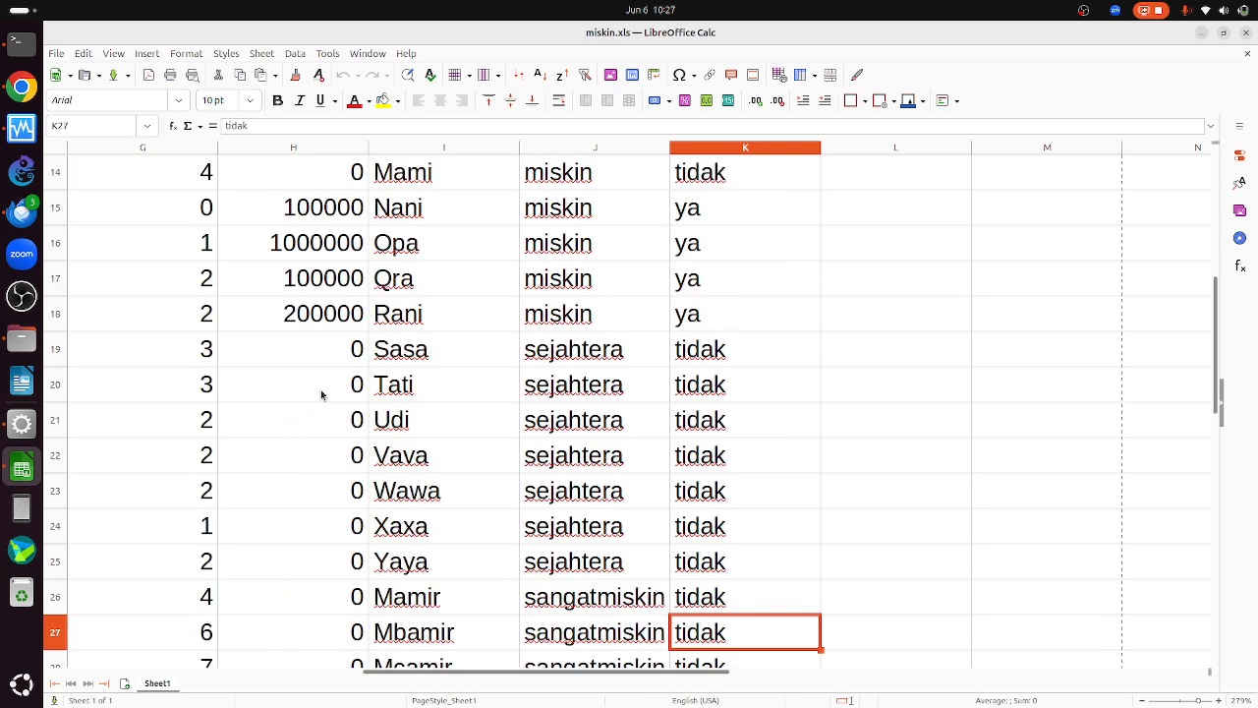
key(Up)
key(Up)
key(Up)
key(Up)
key(Up)
key(Up)
key(Up)
key(Up)
key(Up)
key(Up)
key(Up)
key(Up)
key(Up)
key(Up)
key(Up)
key(Up)
key(Up)
key(Up)
key(Up)
key(Up)
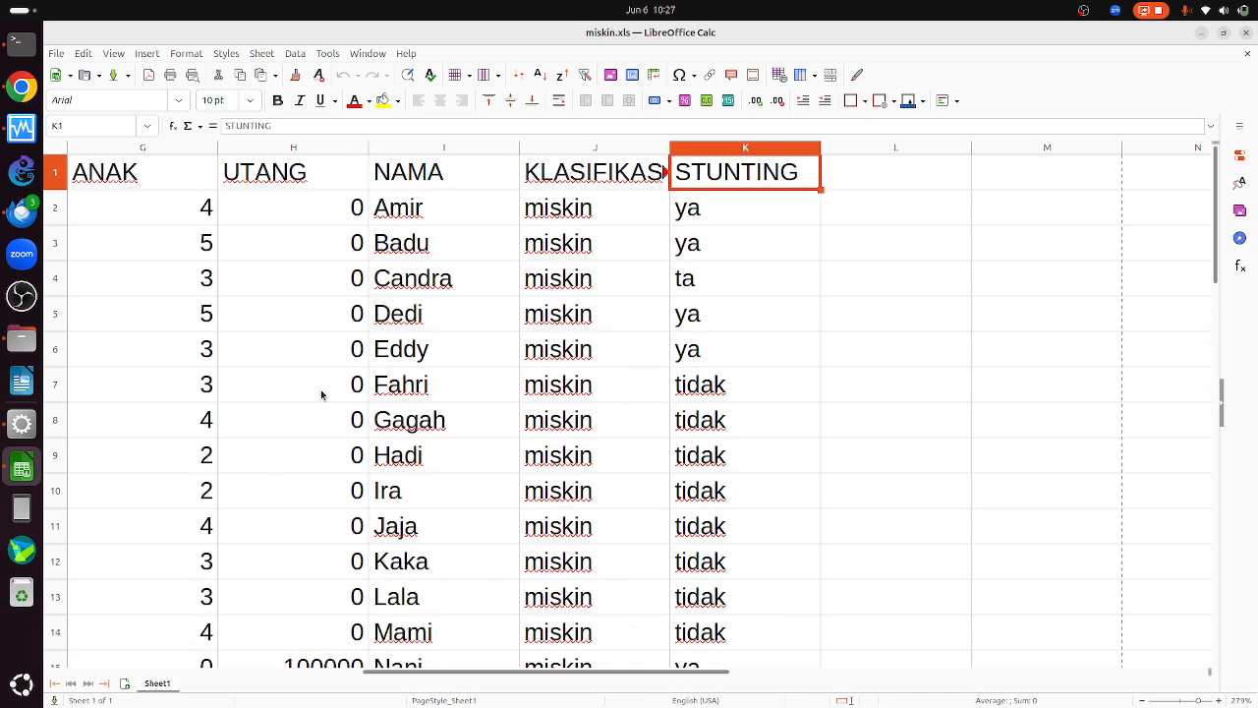
- Compare the NAMA, KLASIFIKASI, STUNTING and UTANG columns at their headings and first data row
key(Left)
key(Left)
key(Left)
key(Right)
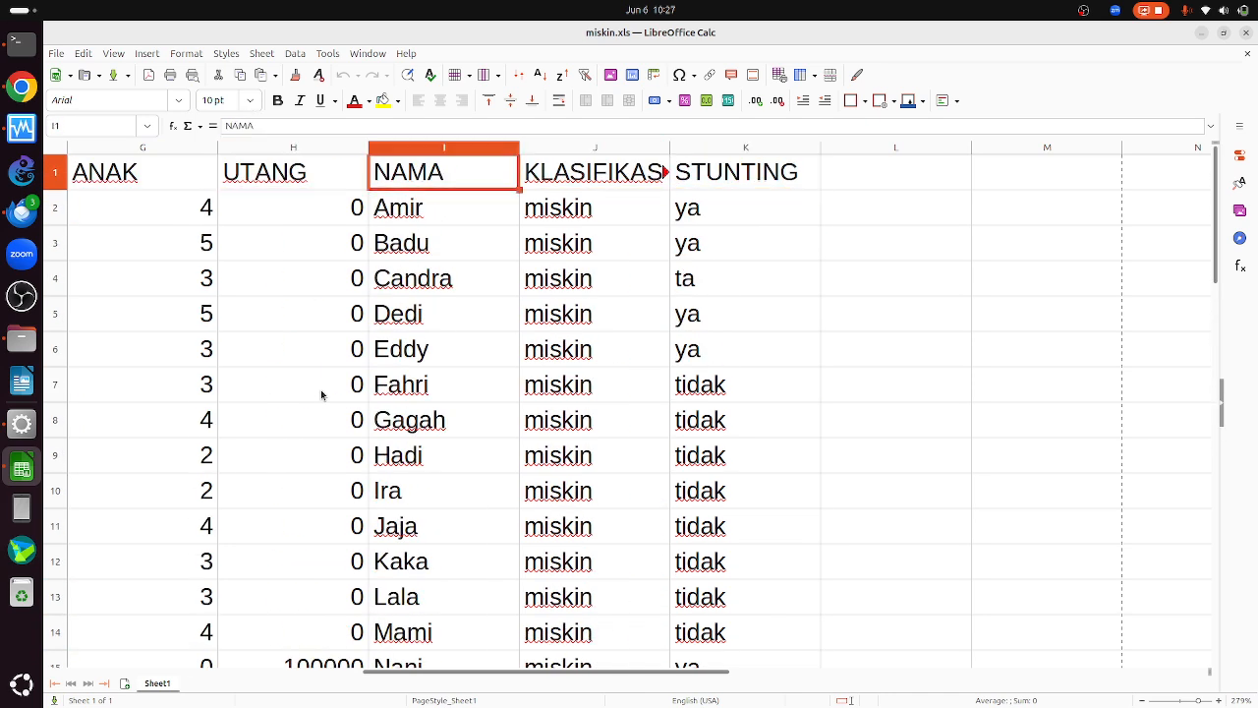
key(Right)
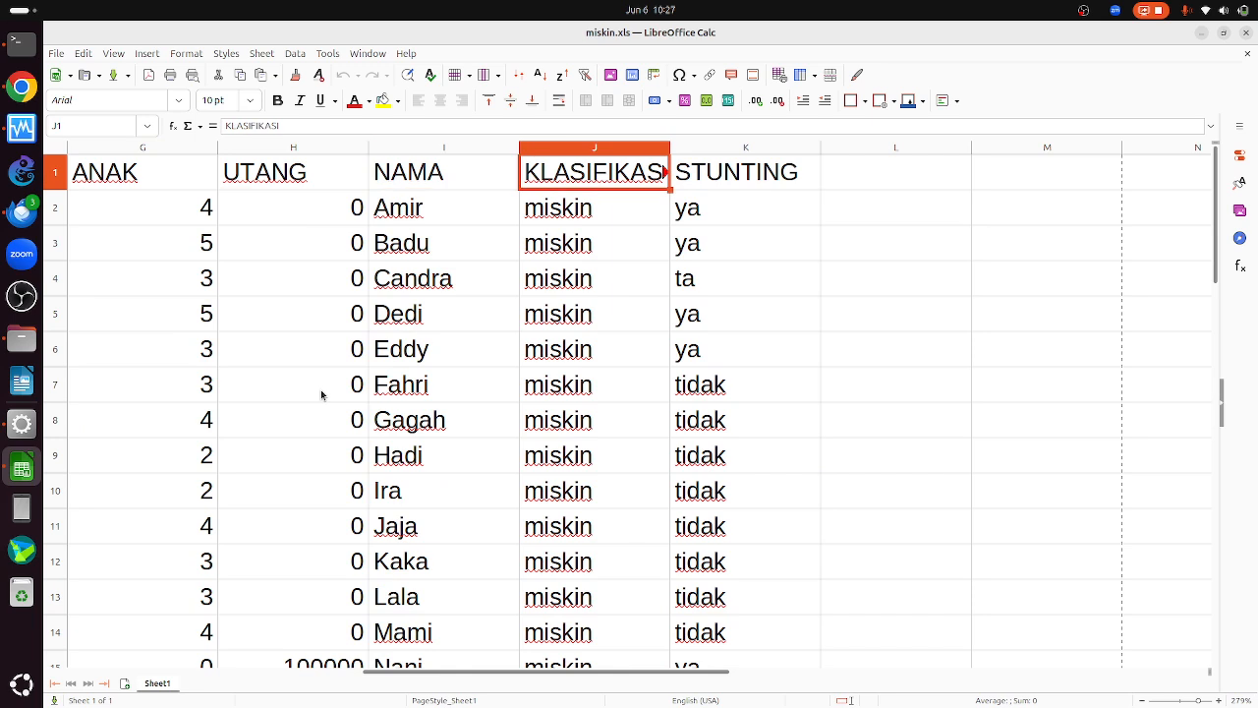
key(Down)
key(Up)
key(Right)
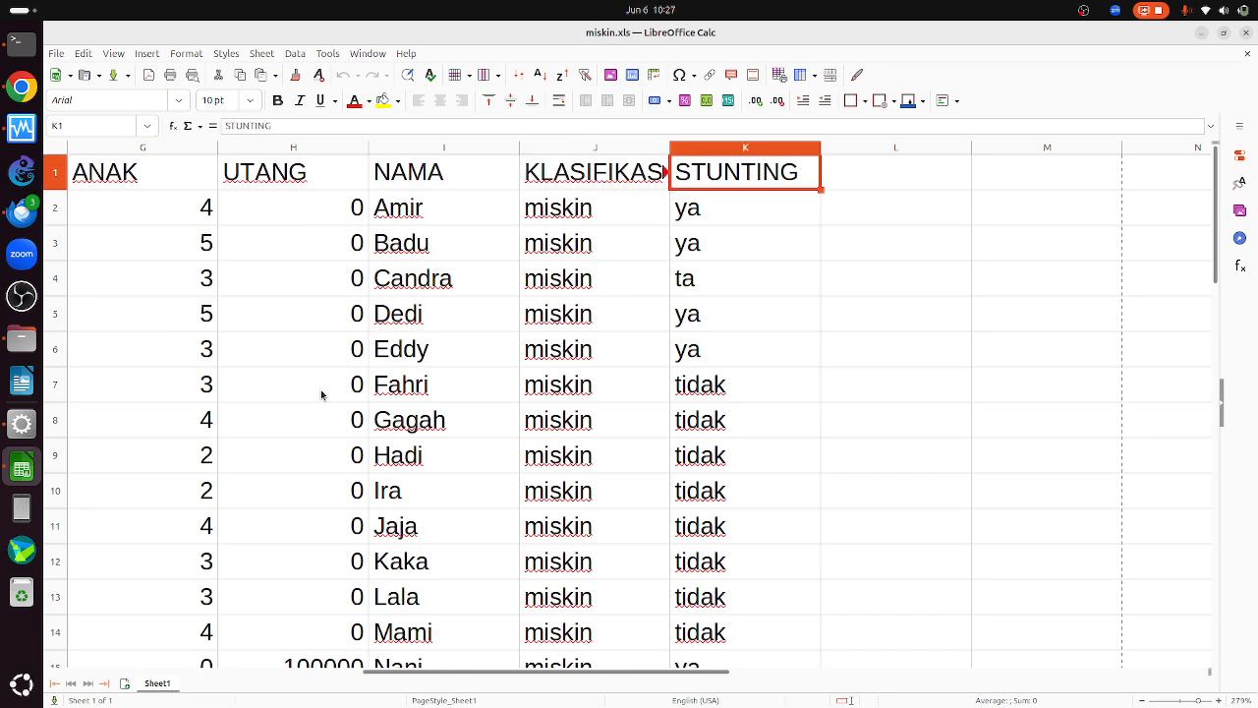
key(Down)
key(Left)
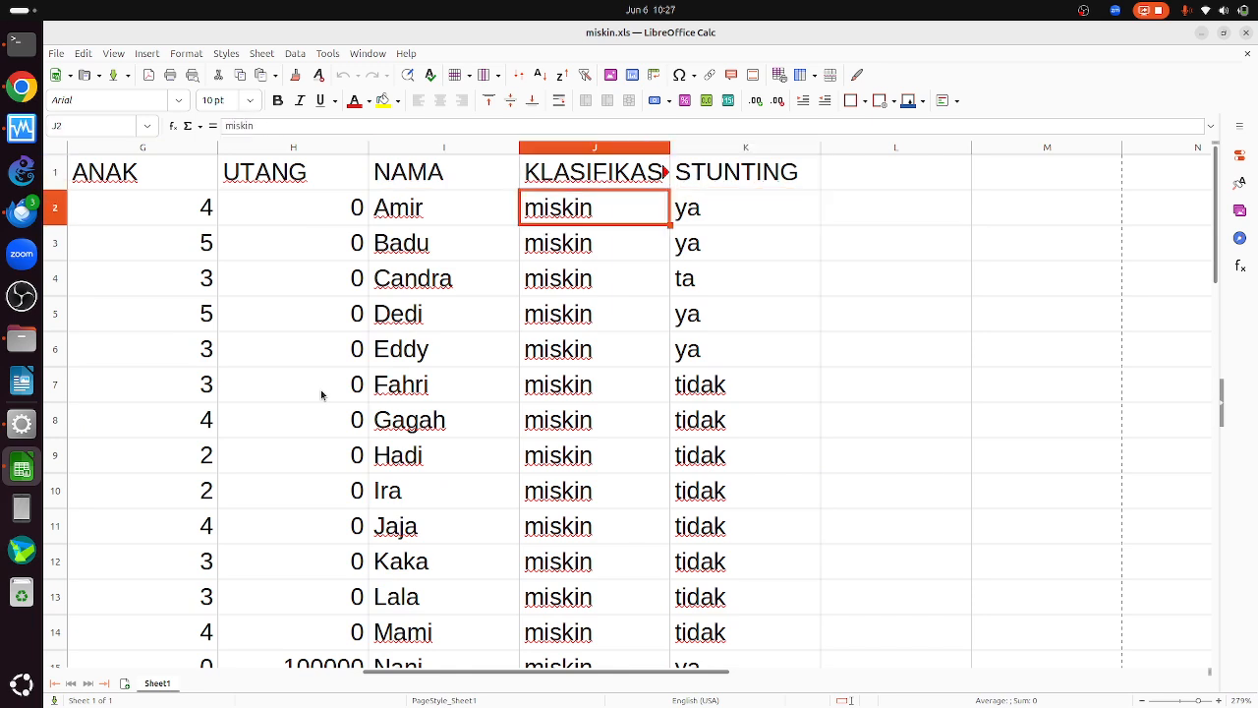
key(Left)
key(Left)
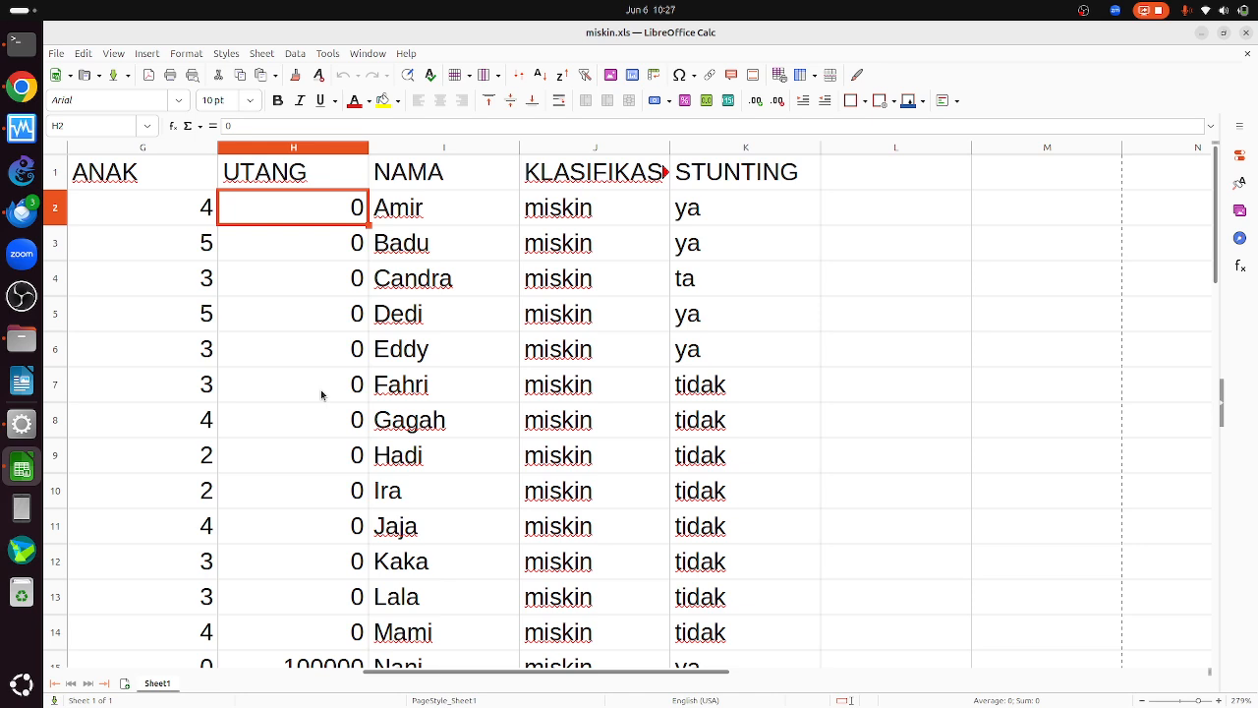
key(Up)
key(Right)
key(Left)
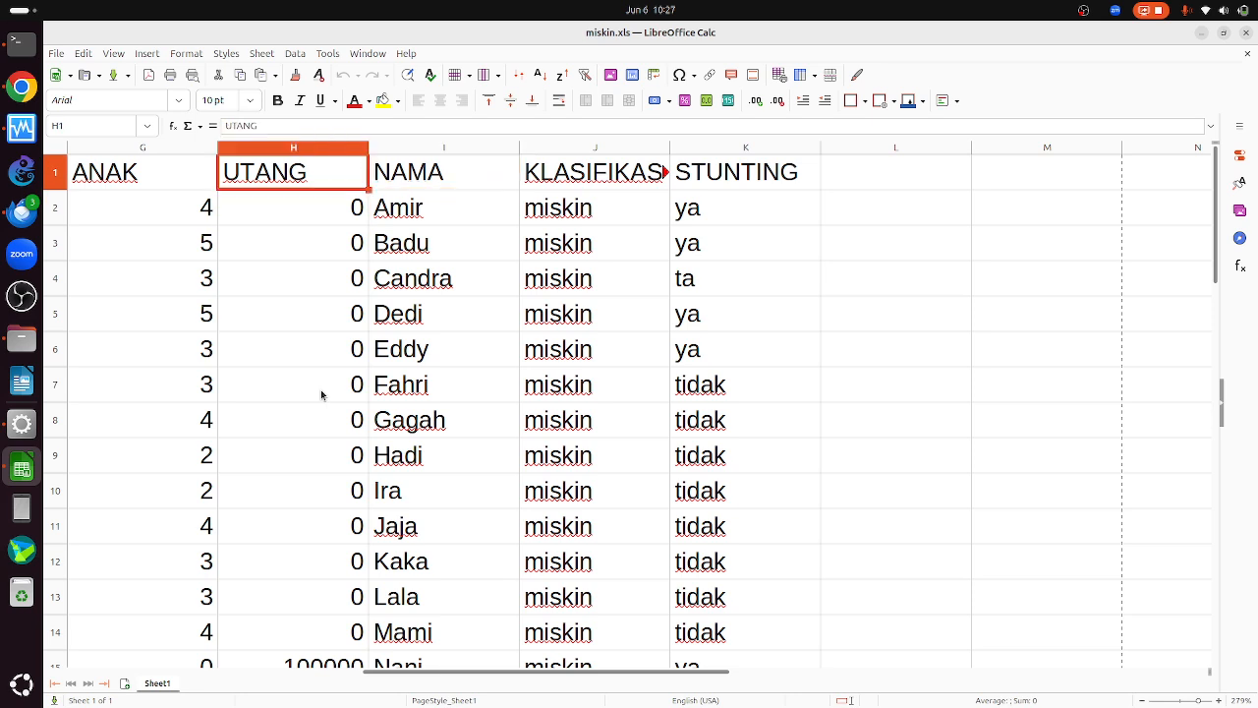
- Review the row 1 headings backwards from UTANG to PENGHASILAN, ending on PENDIDIKAN in column B
key(Left)
key(Left)
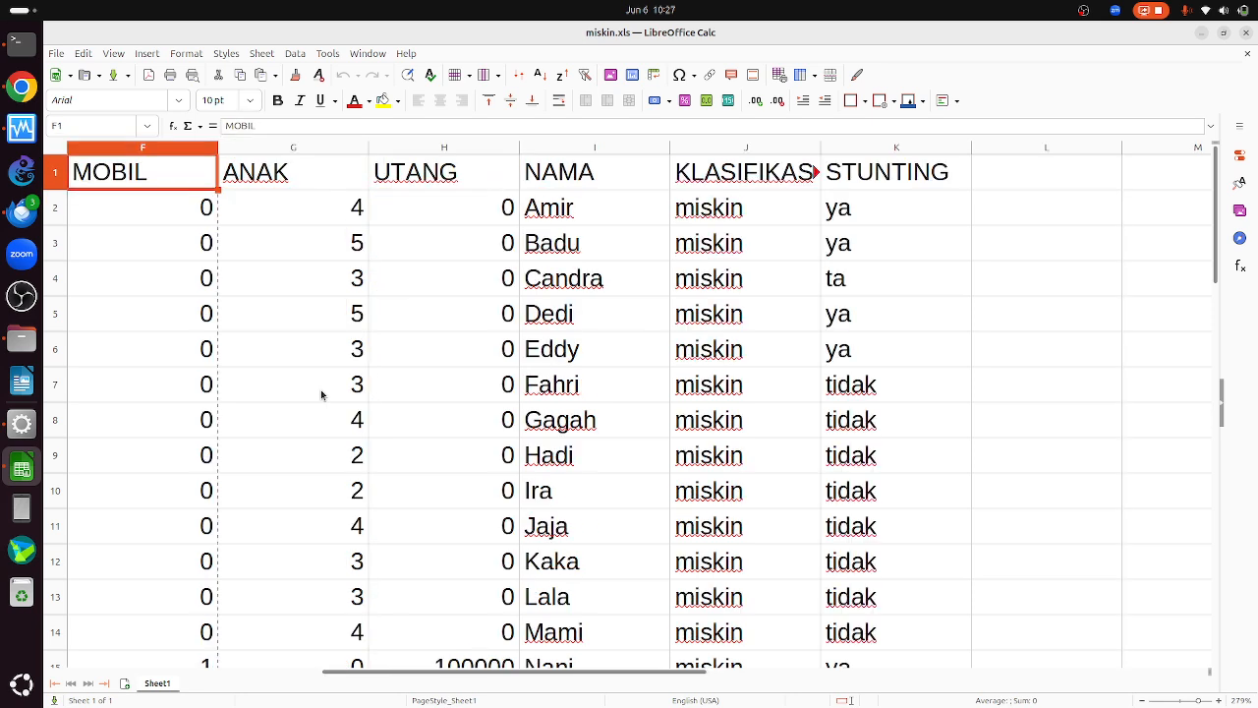
key(Left)
key(Left)
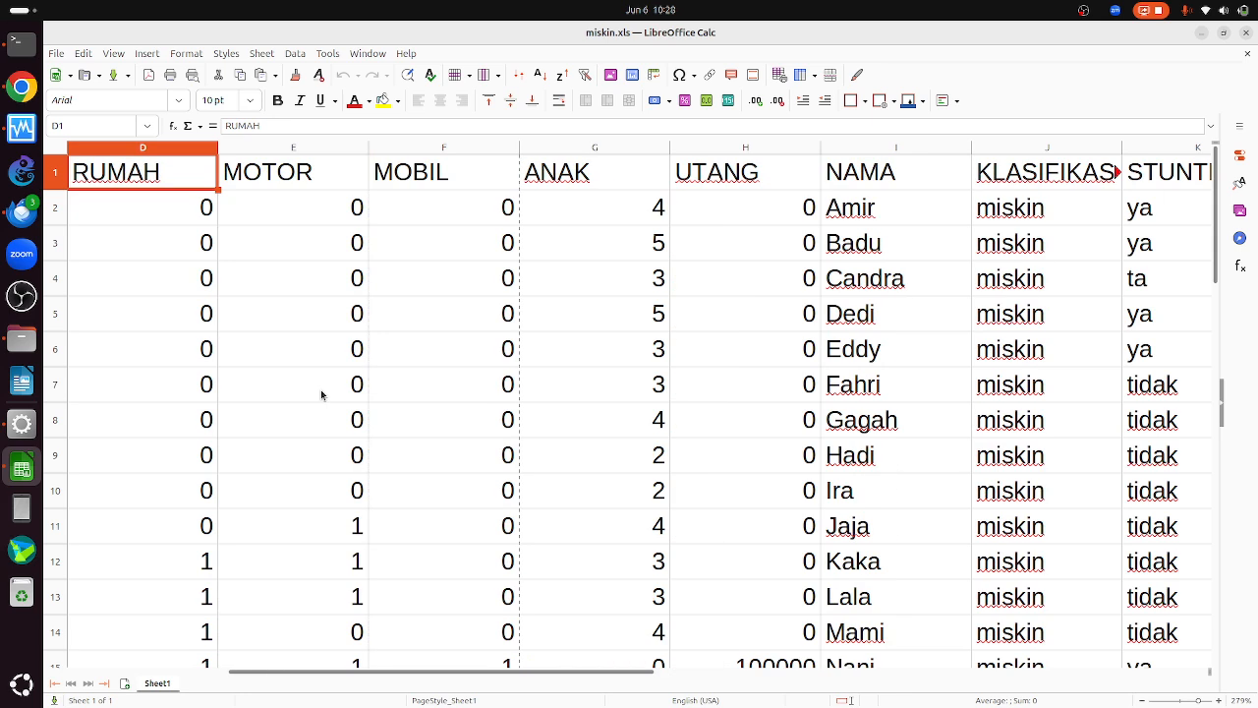
key(Left)
key(Left)
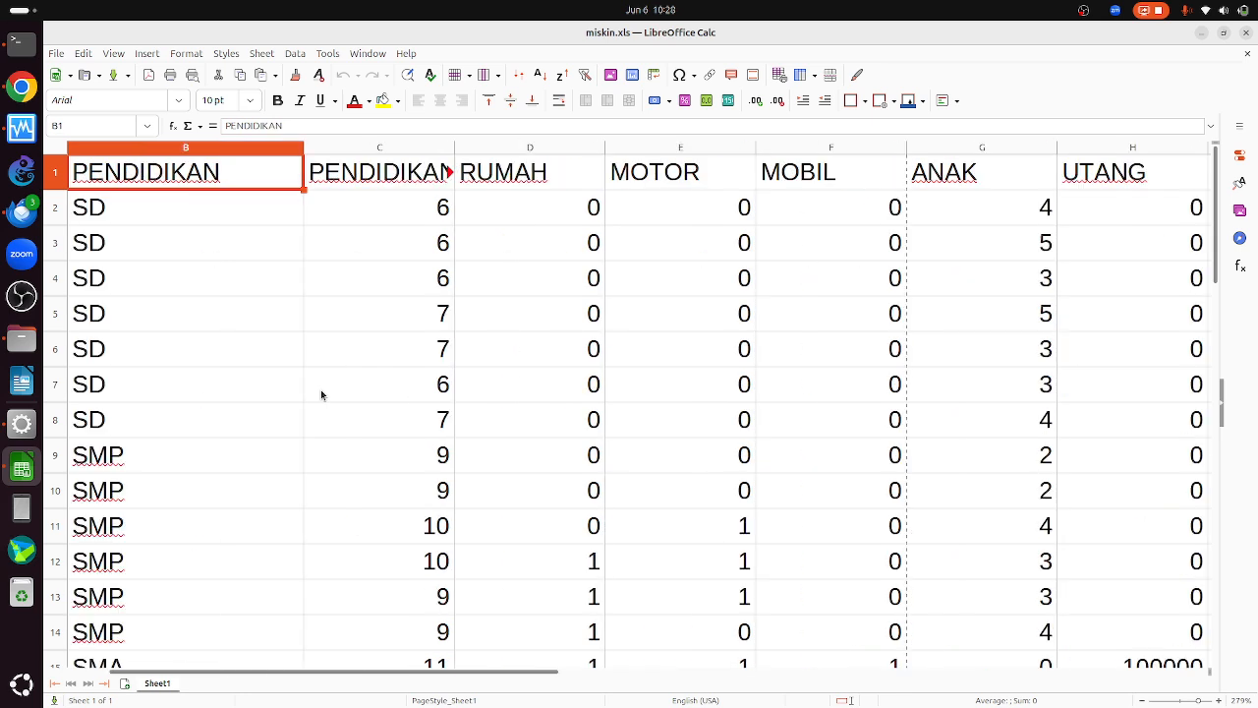
key(Left)
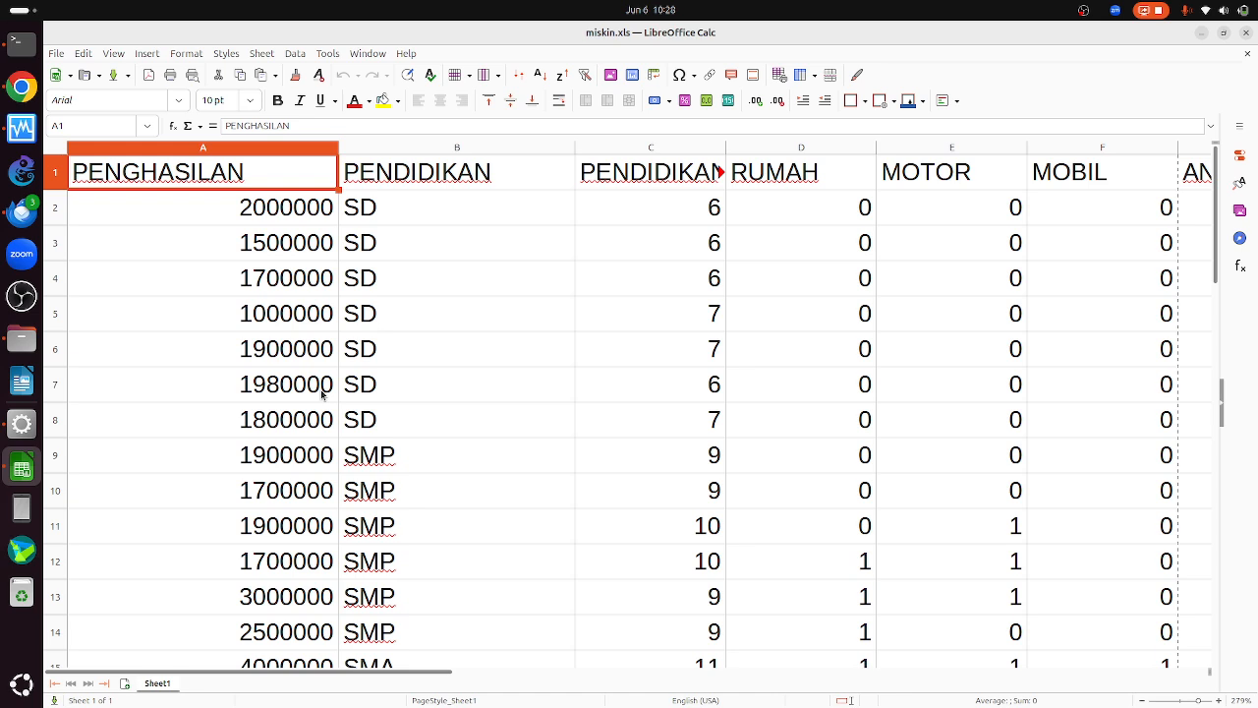
key(Right)
key(Right)
key(Left)
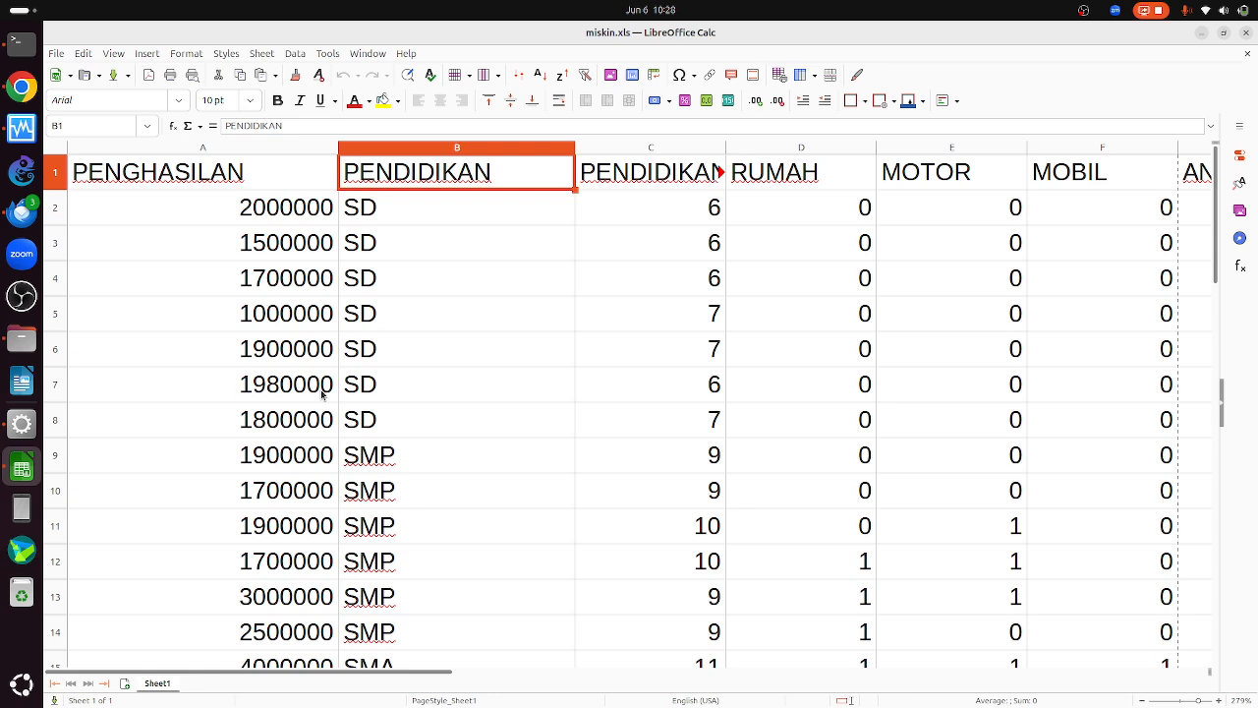
- Review the attribute headings in row 1 from PENDIDIKAN onward, ending on the KLASIFIKASI column
key(Right)
key(Right)
key(Right)
key(Right)
key(Right)
key(Right)
key(Right)
key(Right)
key(Right)
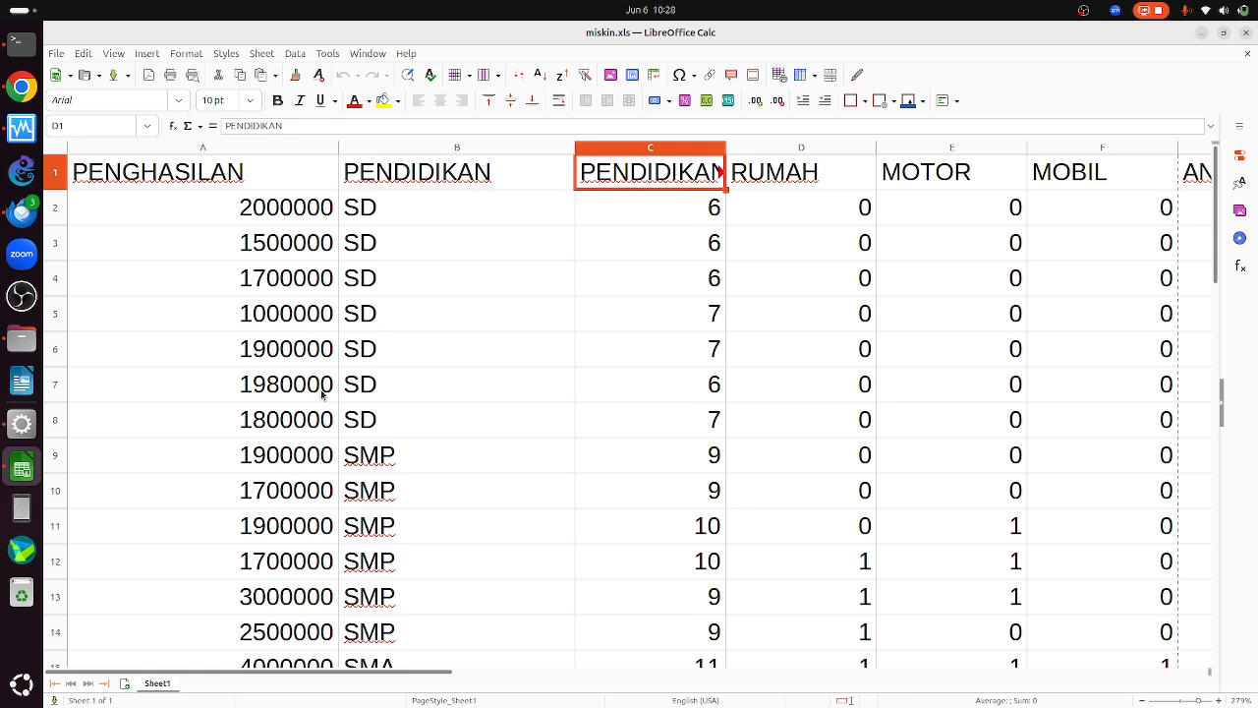
key(Left)
key(Left)
key(Left)
key(Left)
key(Left)
key(Left)
key(Left)
key(Left)
key(Left)
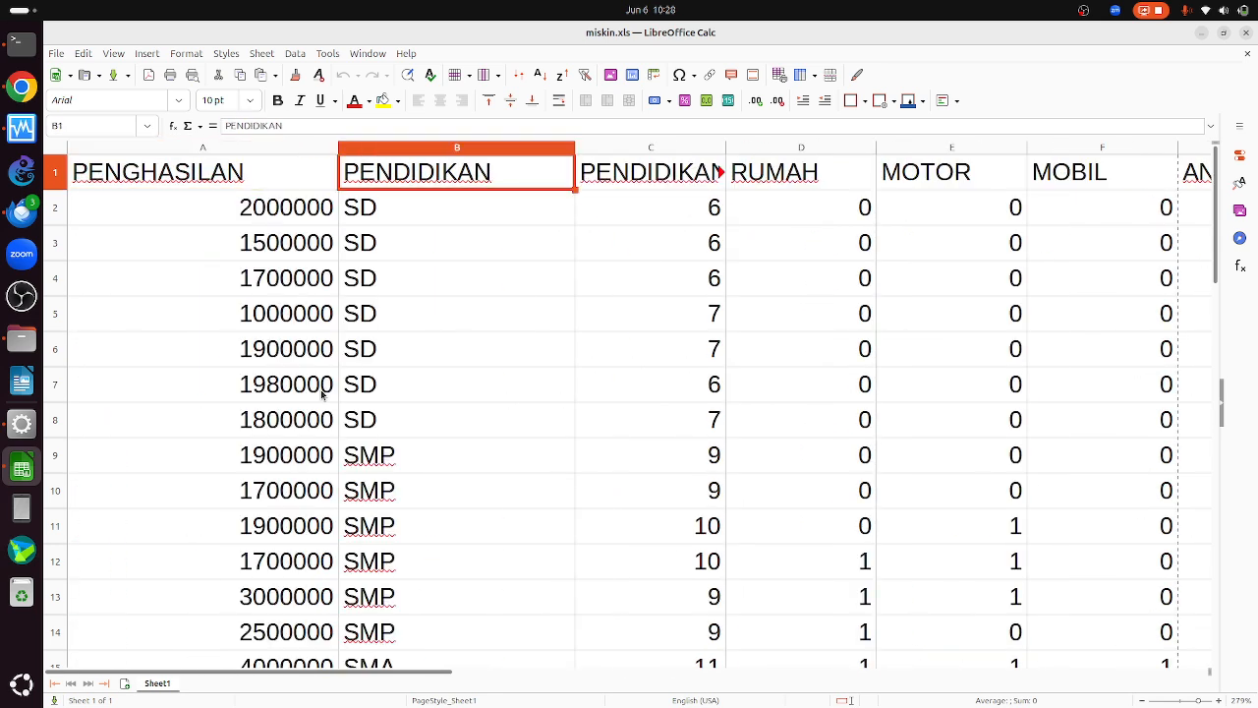
key(Right)
key(Right)
key(Right)
key(Right)
key(Right)
key(Right)
key(Right)
key(Right)
key(Right)
key(Right)
key(Right)
key(Right)
key(Right)
key(Left)
key(Left)
key(Left)
key(Left)
key(Left)
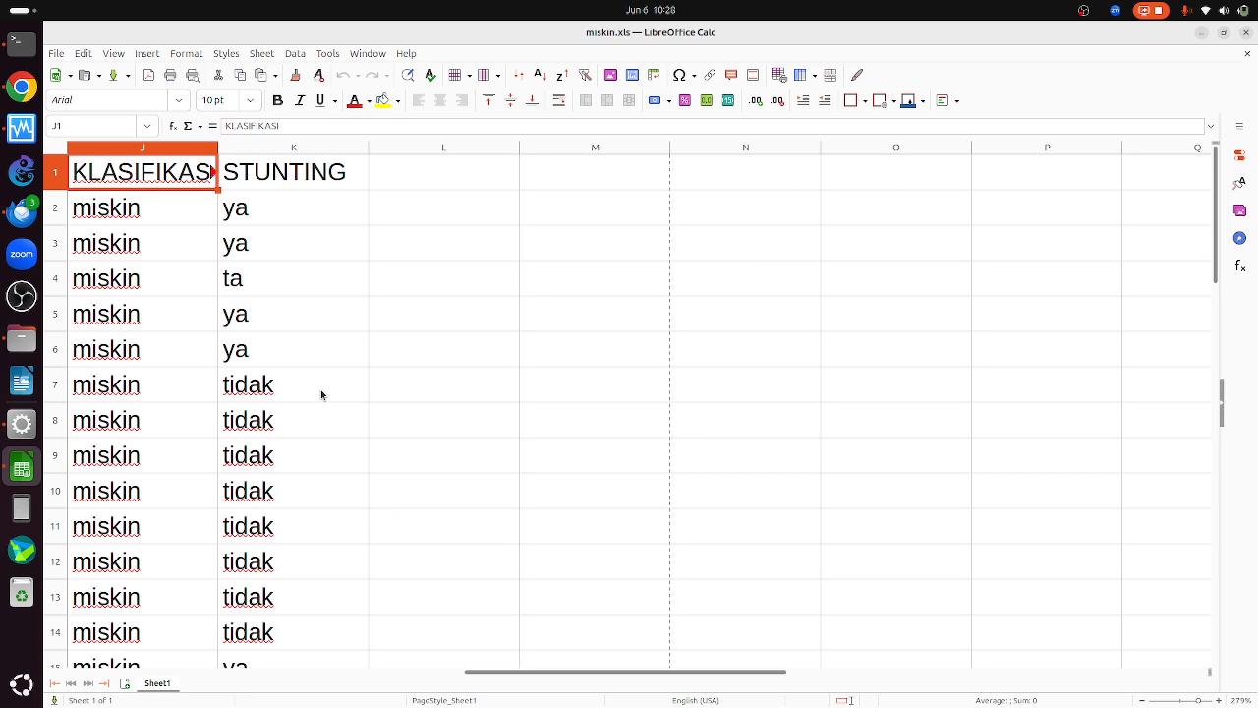
- Examine the poverty categories in the KLASIFIKASI column from the heading down to row 33
key(Down)
key(Down)
key(Down)
key(Down)
key(Down)
key(Down)
key(Down)
key(Down)
key(Down)
key(Down)
key(Down)
key(Down)
key(Down)
key(Down)
key(Down)
key(Down)
key(Down)
key(Down)
key(Down)
key(Down)
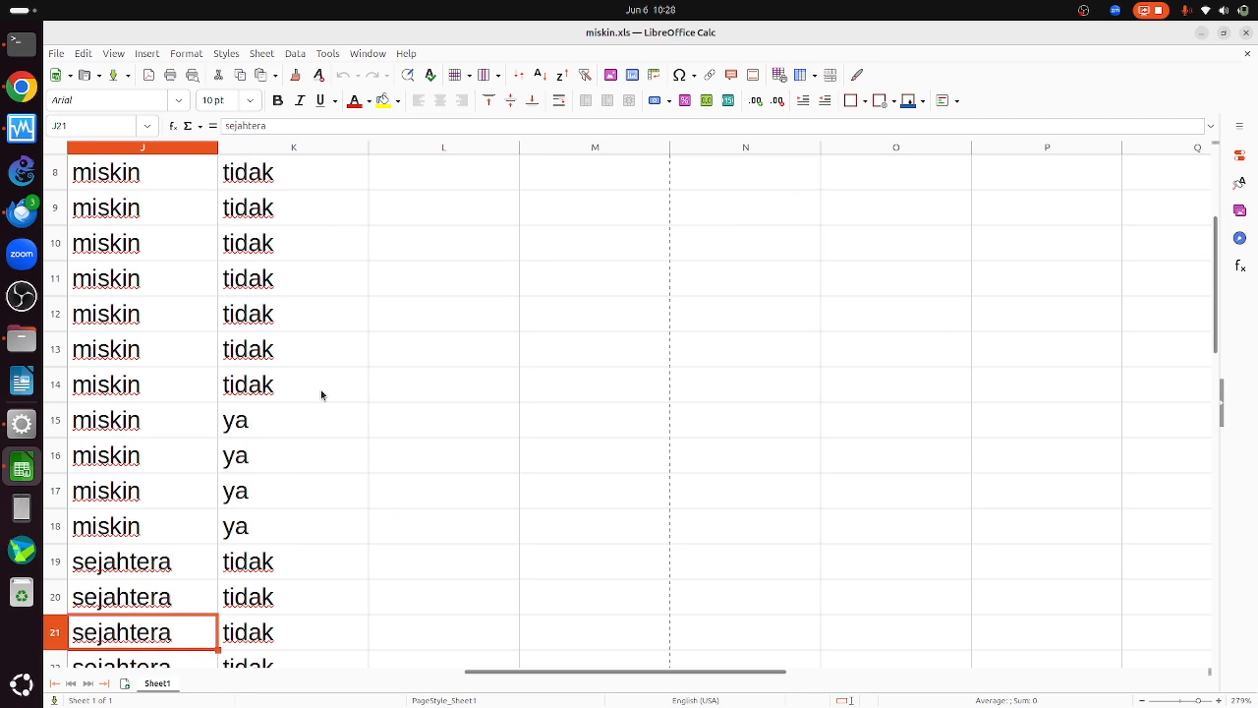
key(Down)
key(Down)
key(Down)
key(Down)
key(Down)
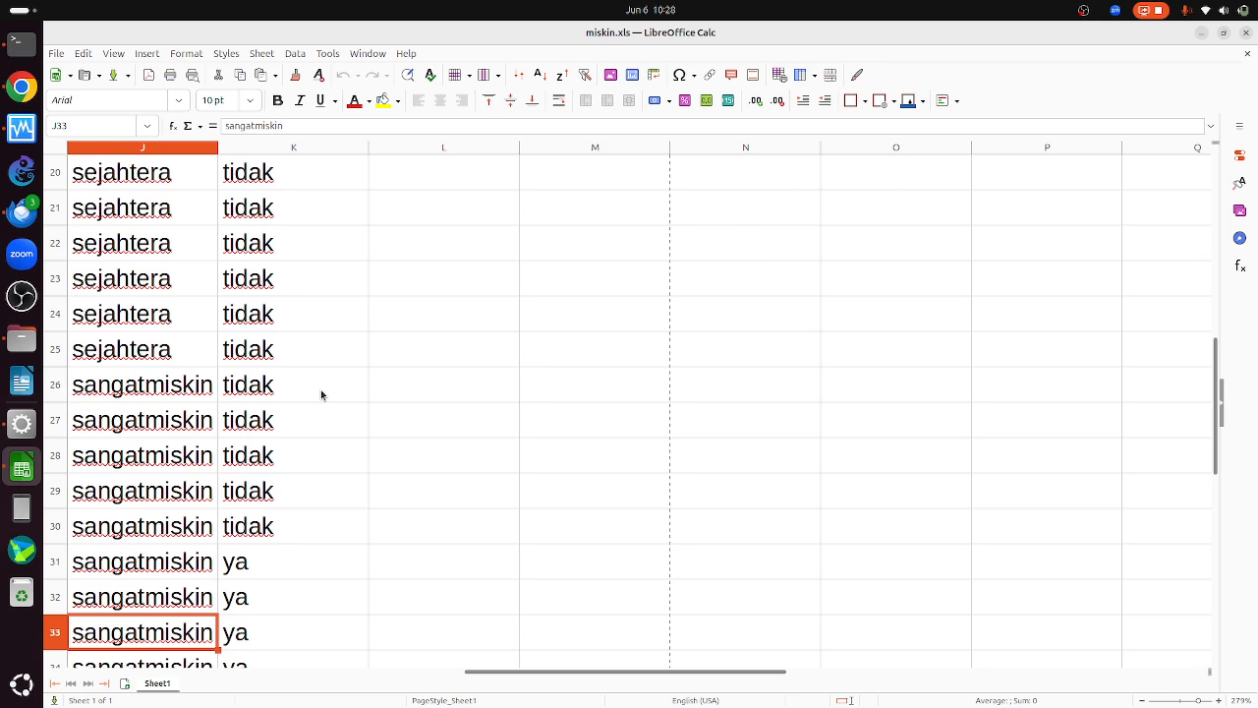
- Examine the PENGHASILAN, PENDIDIKAN and RUMAH values of the very poor households around row 33
key(Left)
key(Left)
key(Left)
key(Left)
key(Left)
key(Left)
key(Left)
key(Left)
key(Left)
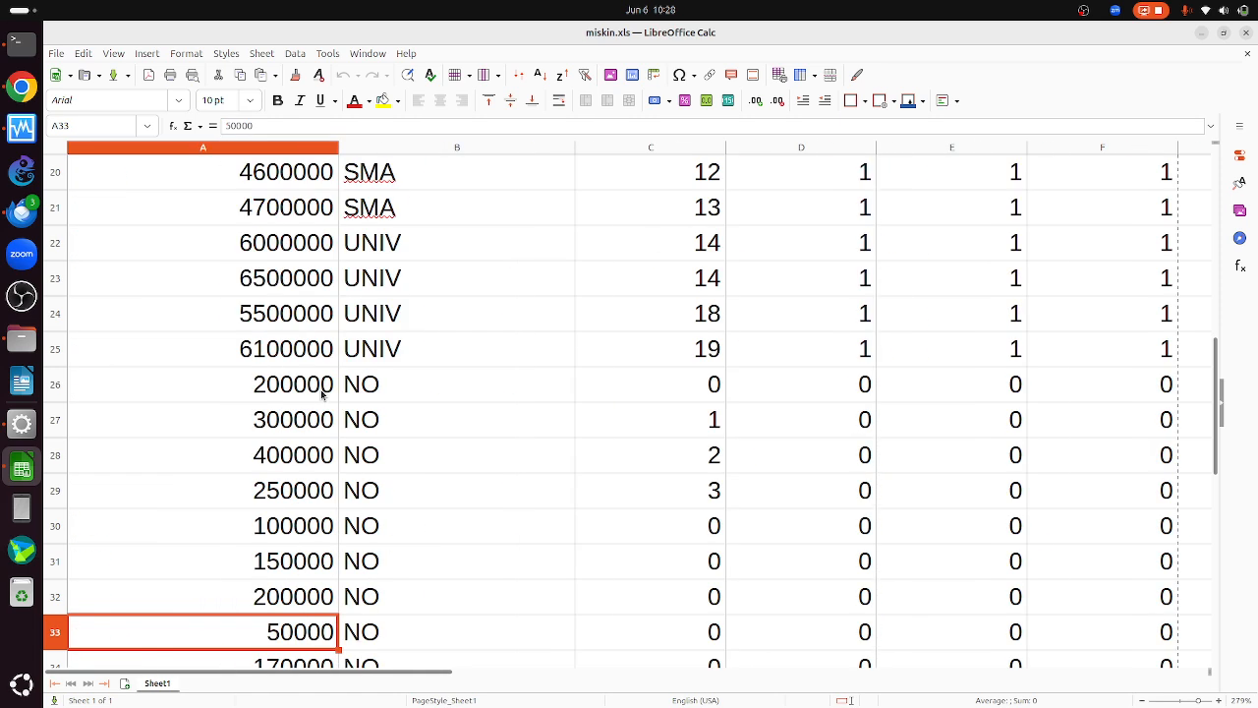
key(Right)
key(Right)
key(Right)
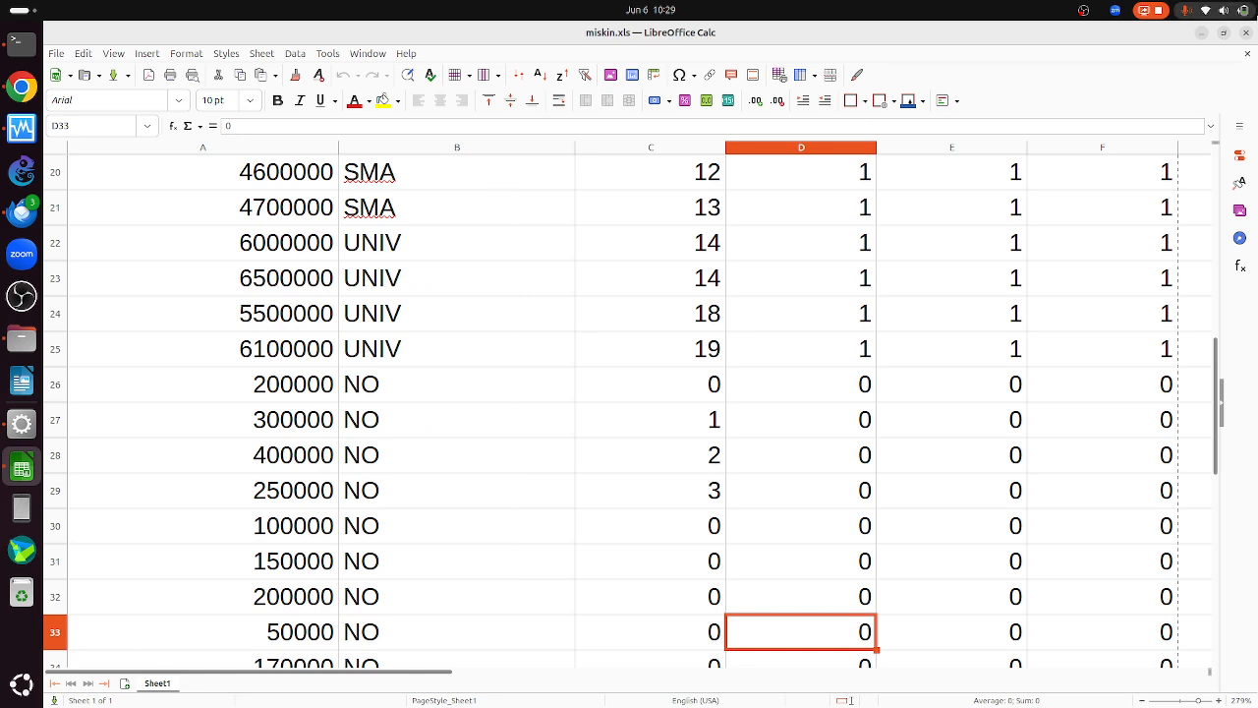
- Close miskin.xls, open miskin-prediksi.xls from the ORANGE folder, and go to the PENDIDIKAN heading in cell B1
click(1246, 34)
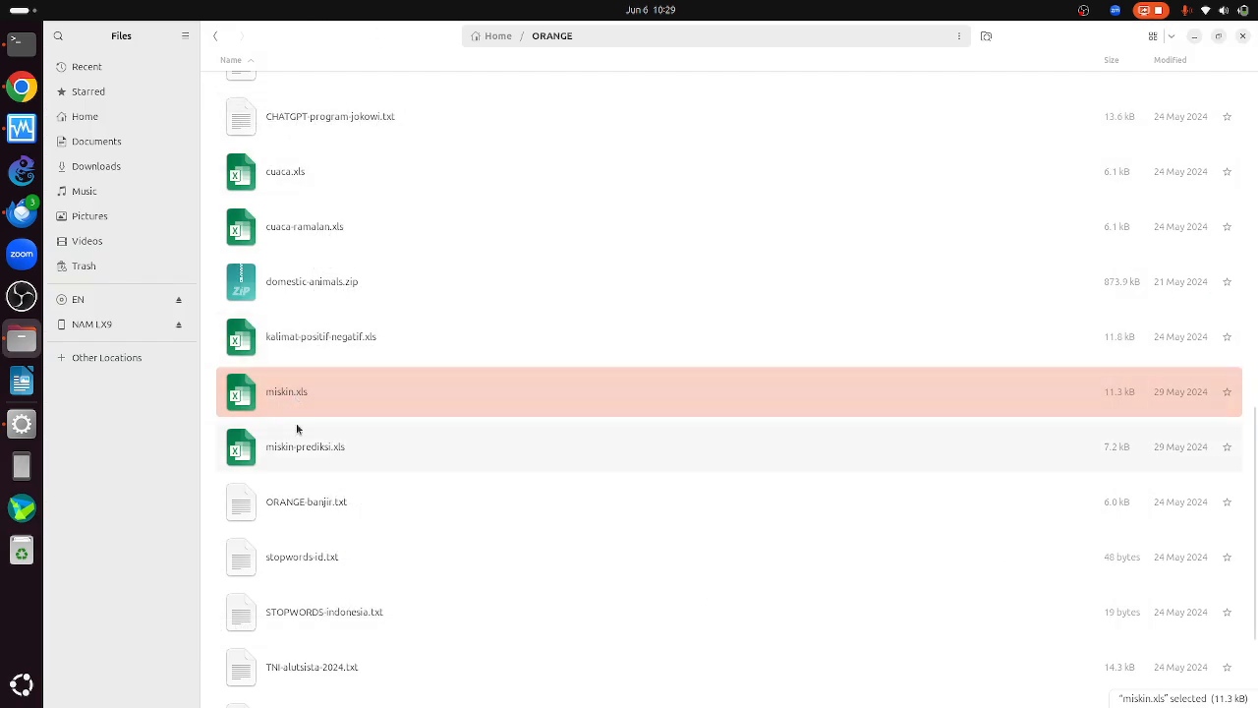
double_click(295, 453)
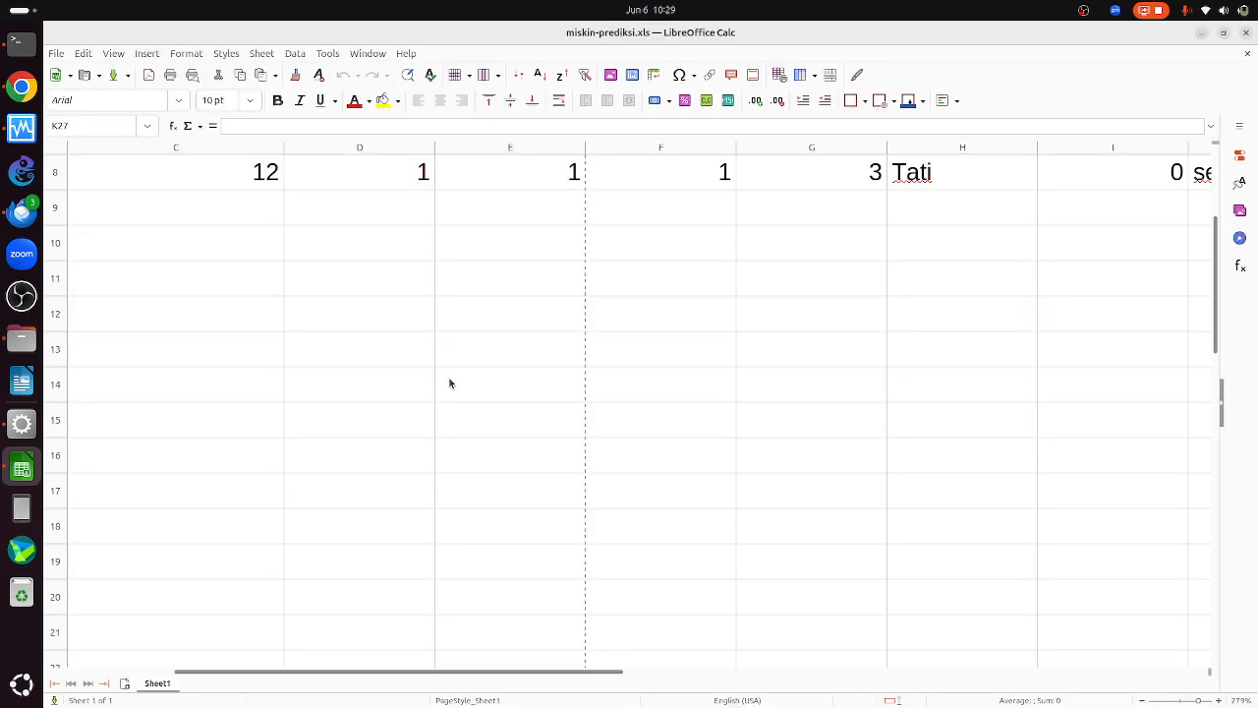
click(427, 295)
key(ctrl+Up)
key(ctrl+Up)
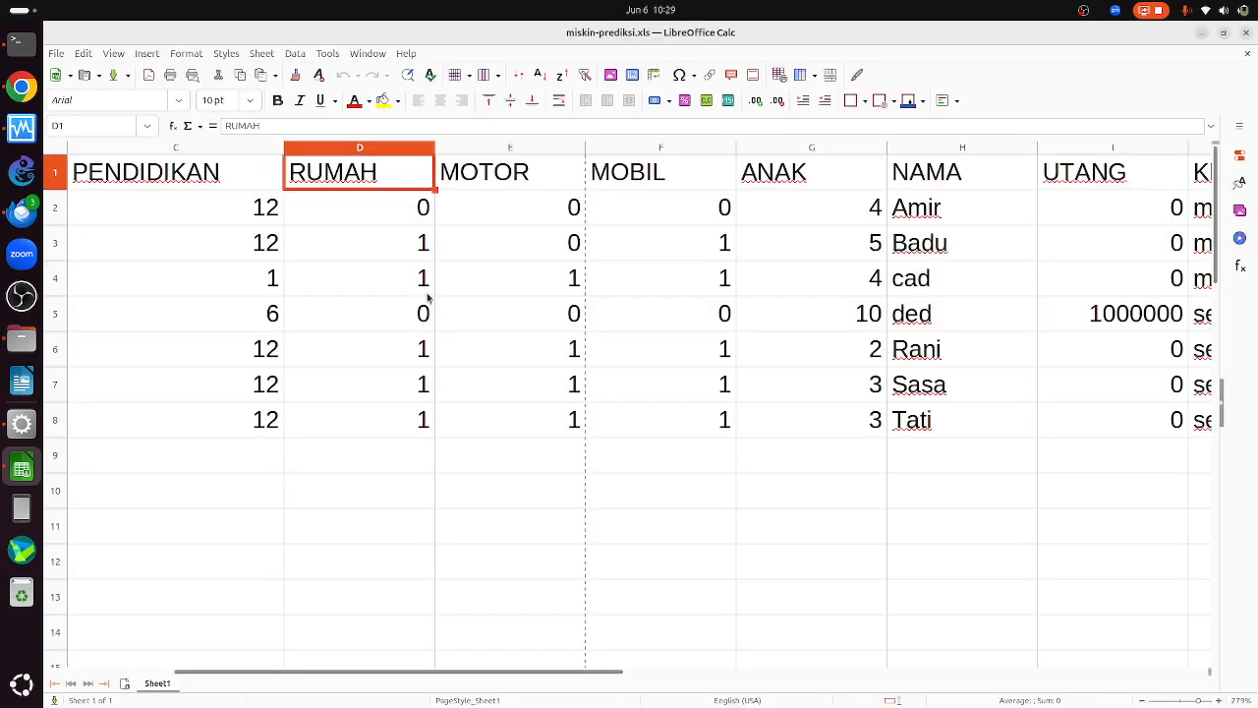
key(Left)
key(Left)
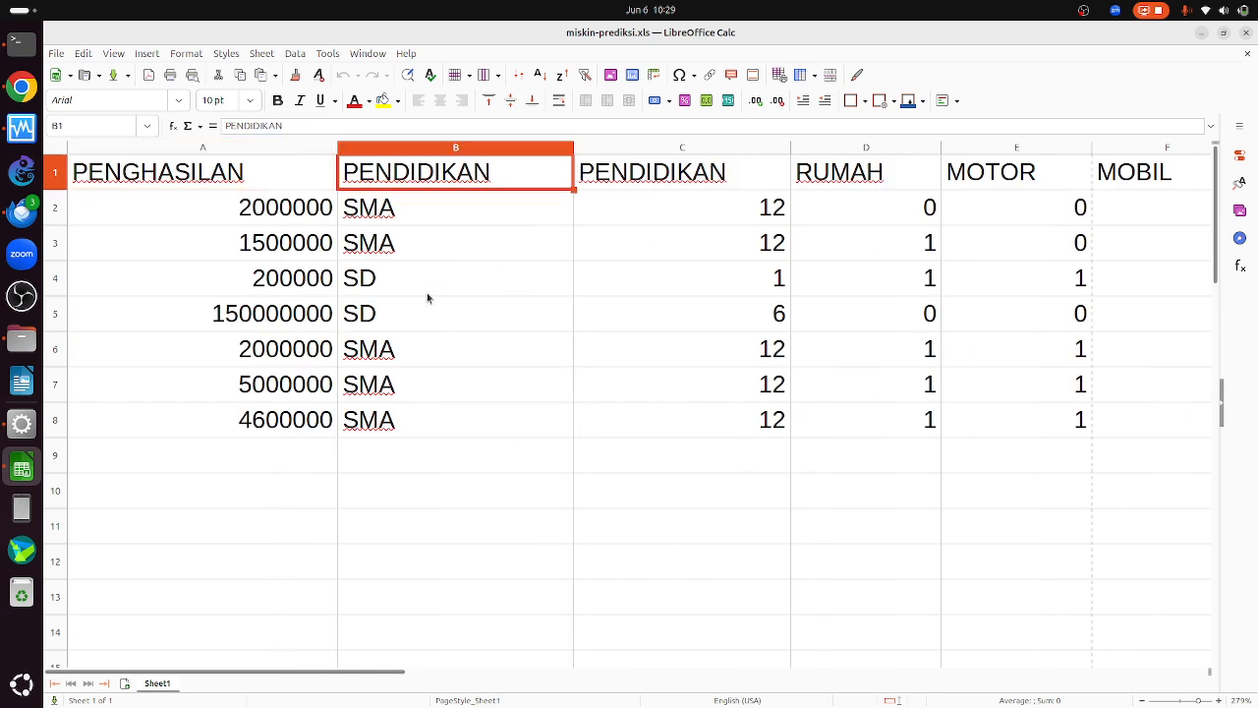
- Review the row 1 attribute headings of miskin-prediksi.xls from PENDIDIKAN to STUNTING, ending back on PENGHASILAN in A1
key(Right)
key(Right)
key(Right)
key(Right)
key(Right)
key(Right)
key(Right)
key(Right)
key(Right)
key(Right)
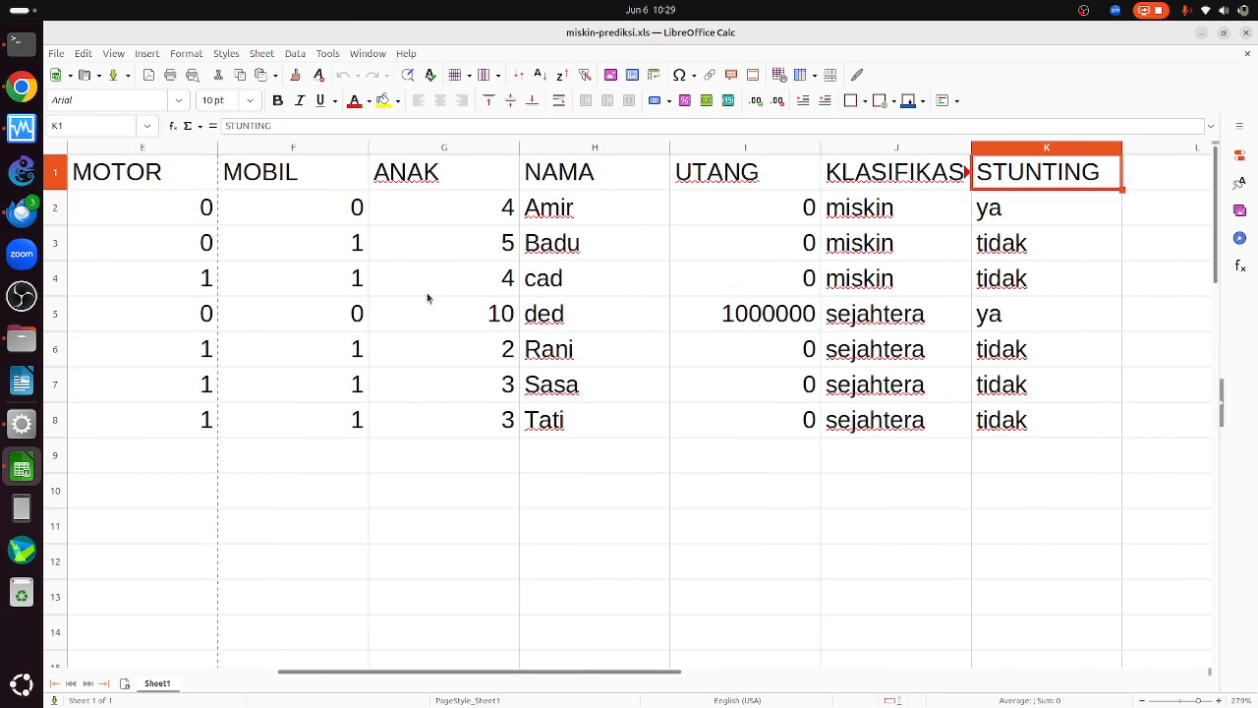
key(Left)
key(Left)
key(Left)
key(Home)
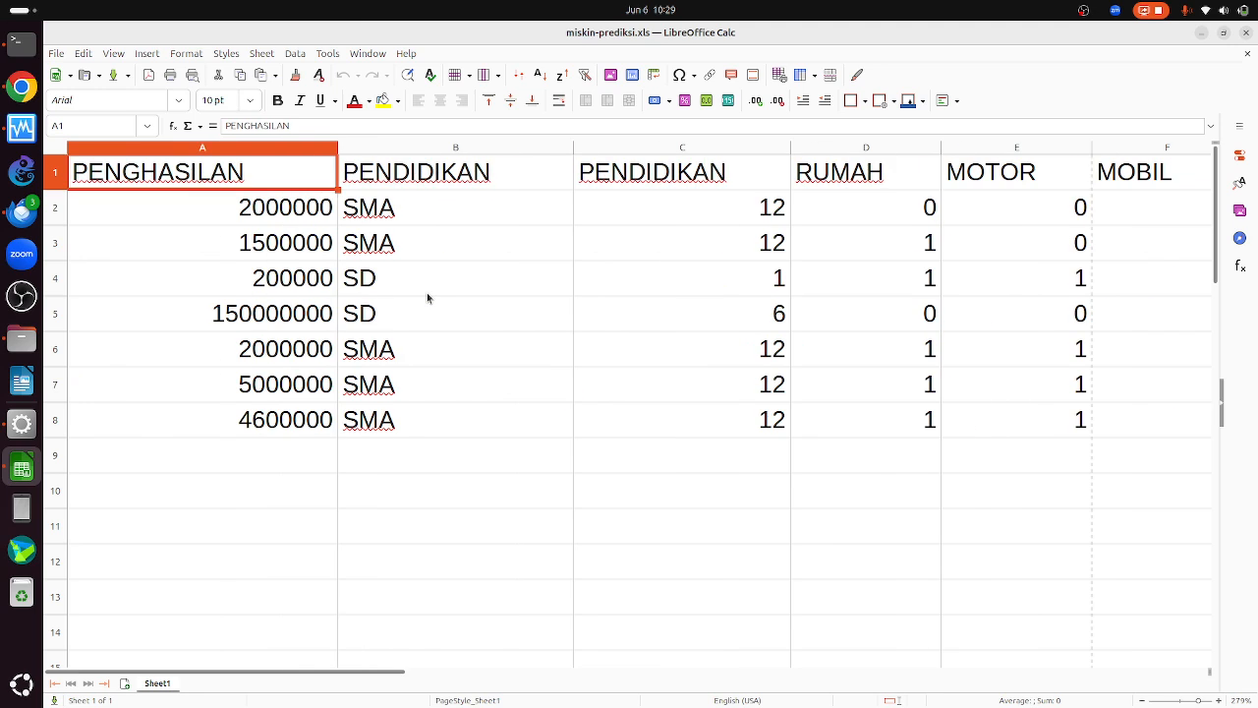
- Go through the prediction dataset's columns once more from PENGHASILAN past STUNTING and return to cell A1
key(Right)
key(Right)
key(Right)
key(Right)
key(Right)
key(Right)
key(Right)
key(Right)
key(Right)
key(Right)
key(Right)
key(Right)
key(Left)
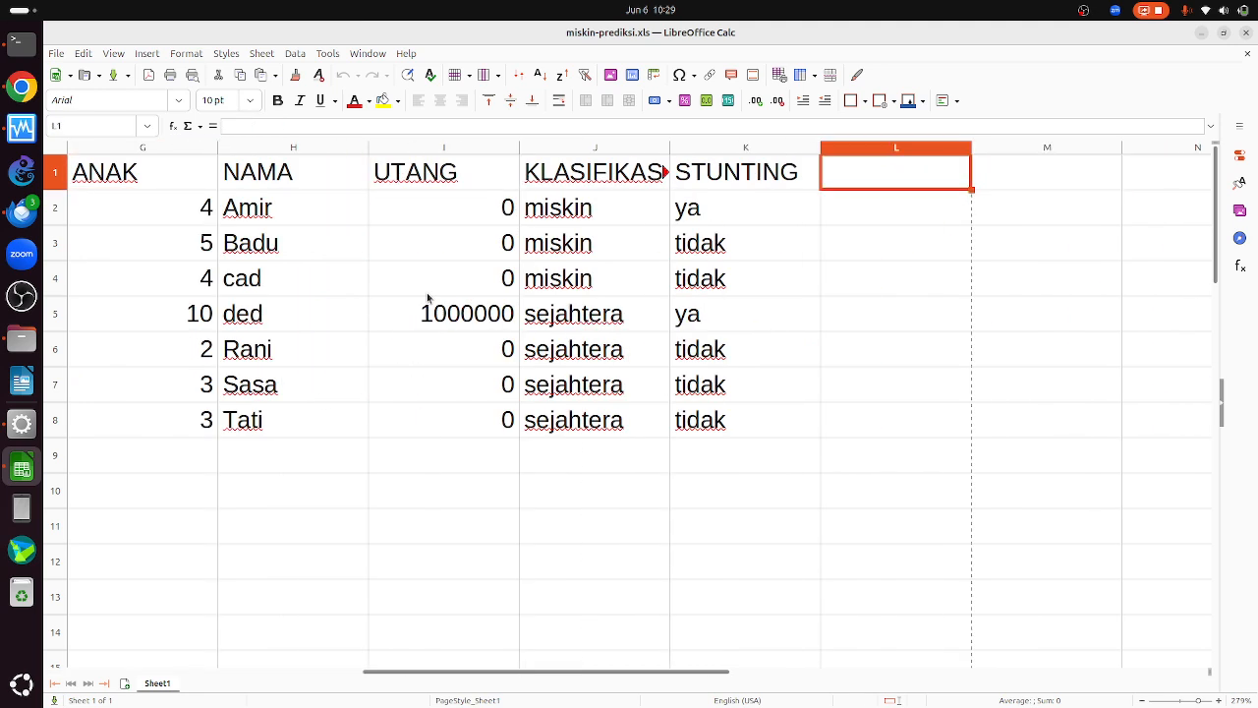
key(Home)
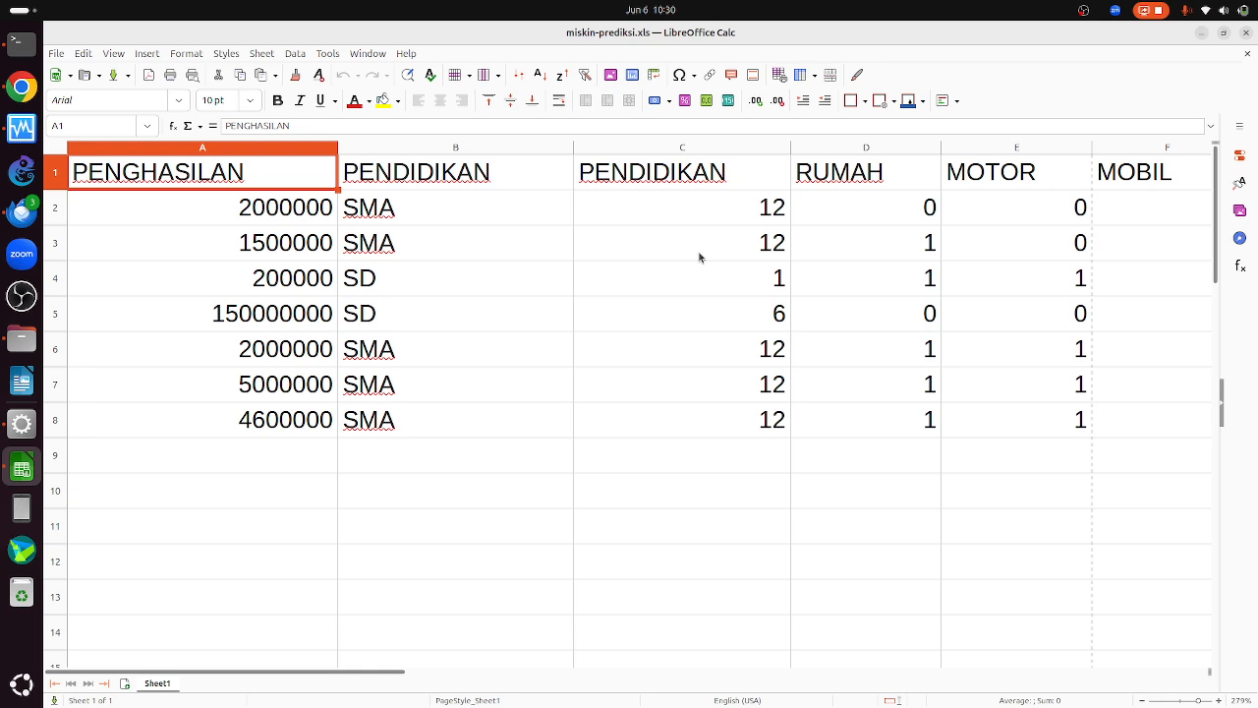
- Close miskin-prediksi.xls, switch to the Ubuntu virtual machine's terminal, and go up one directory with cd ..
click(1247, 34)
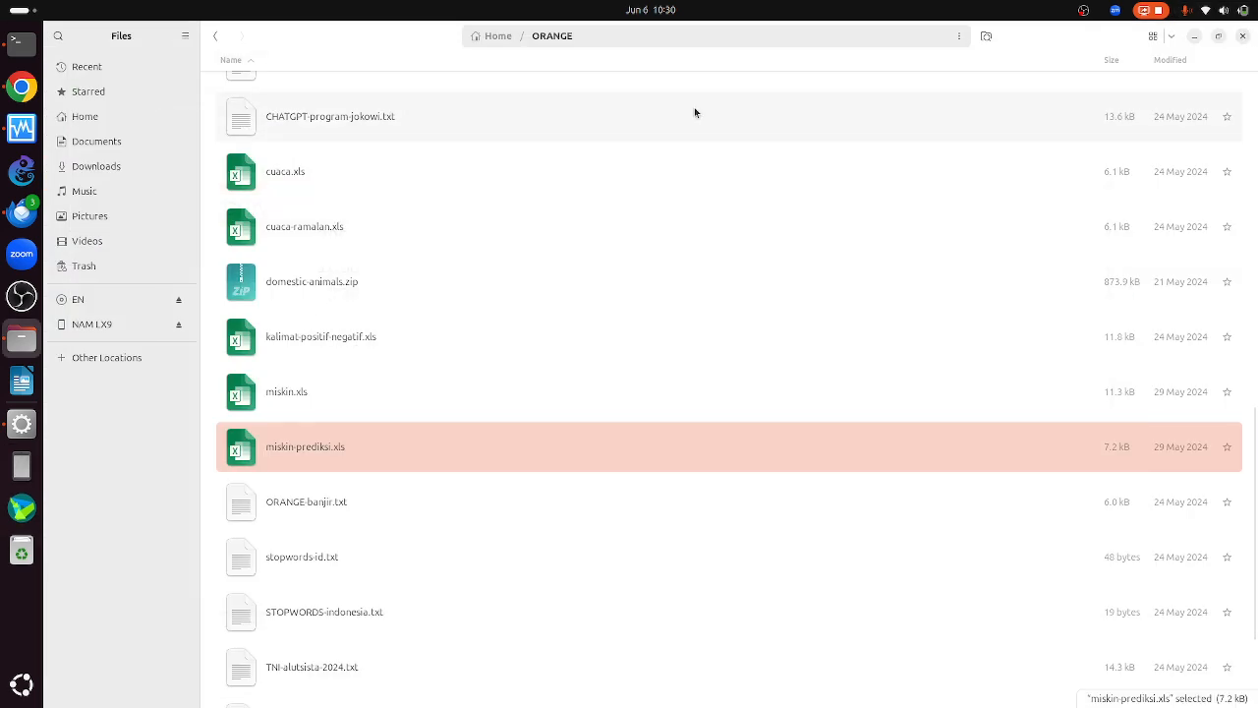
click(21, 423)
click(247, 108)
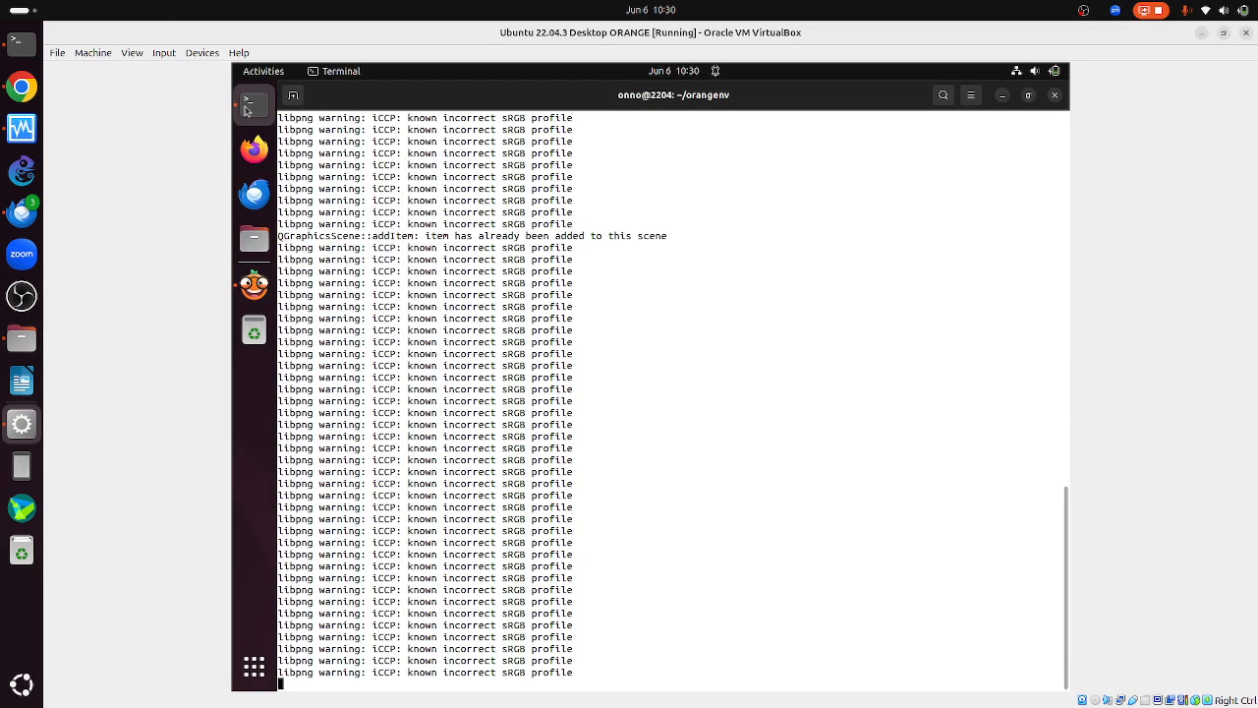
key(Return)
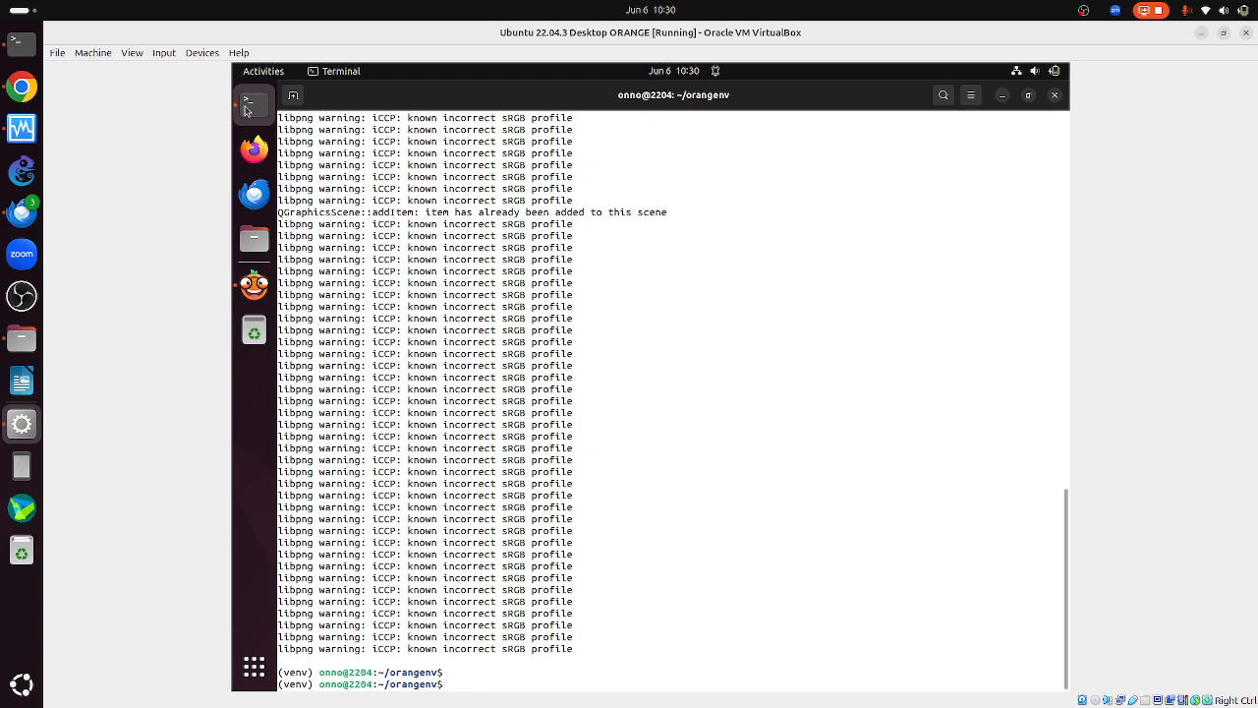
text(cd ..)
key(Return)
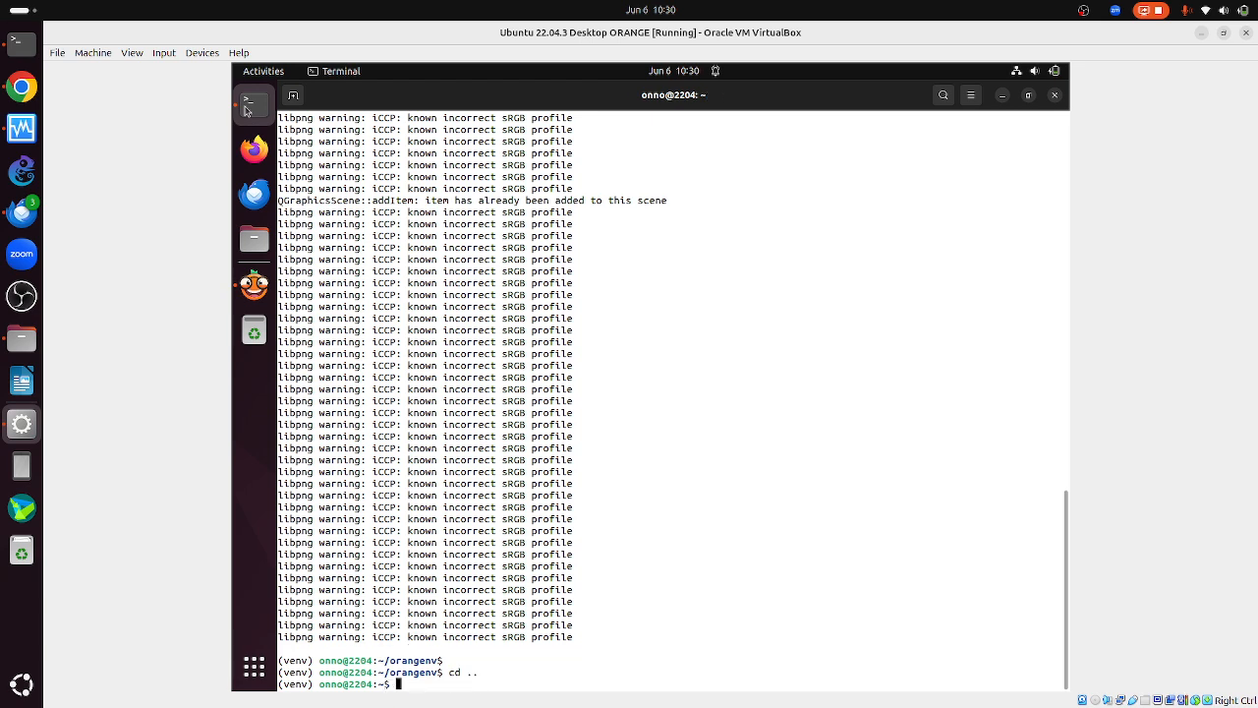
- Look up the host computer's network address by running ifconfig in its own terminal
click(30, 46)
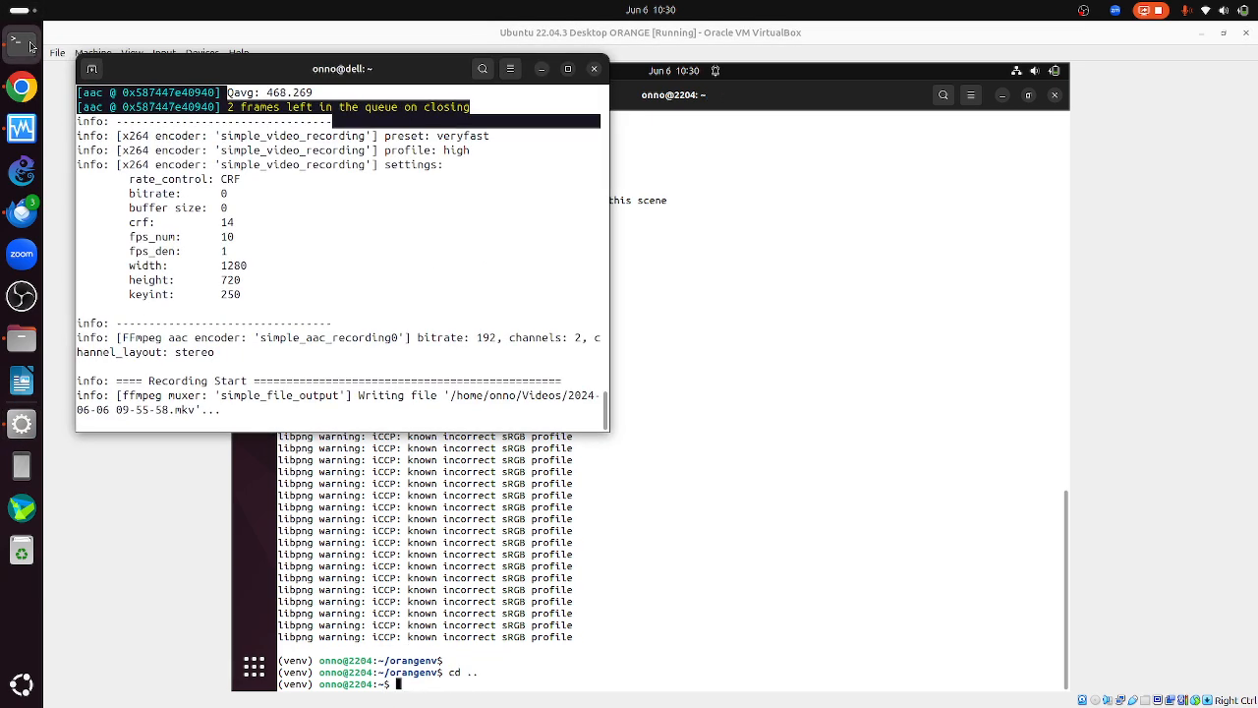
text(ifconfig)
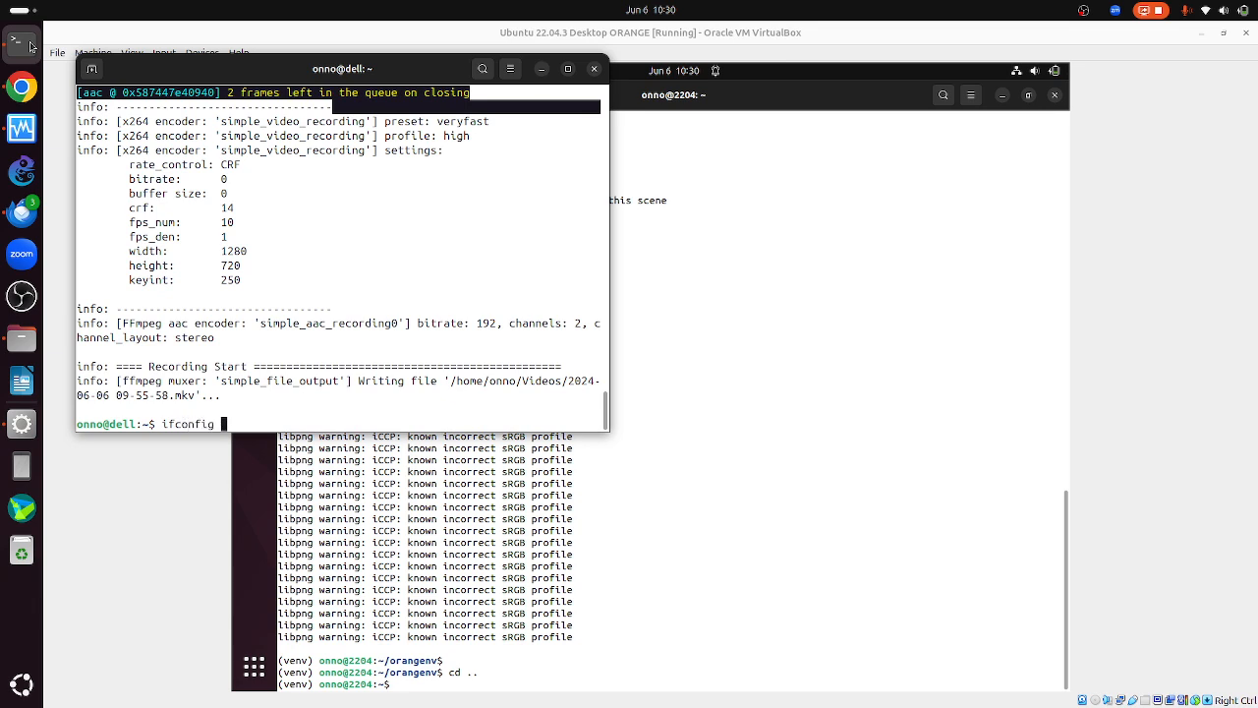
key(Return)
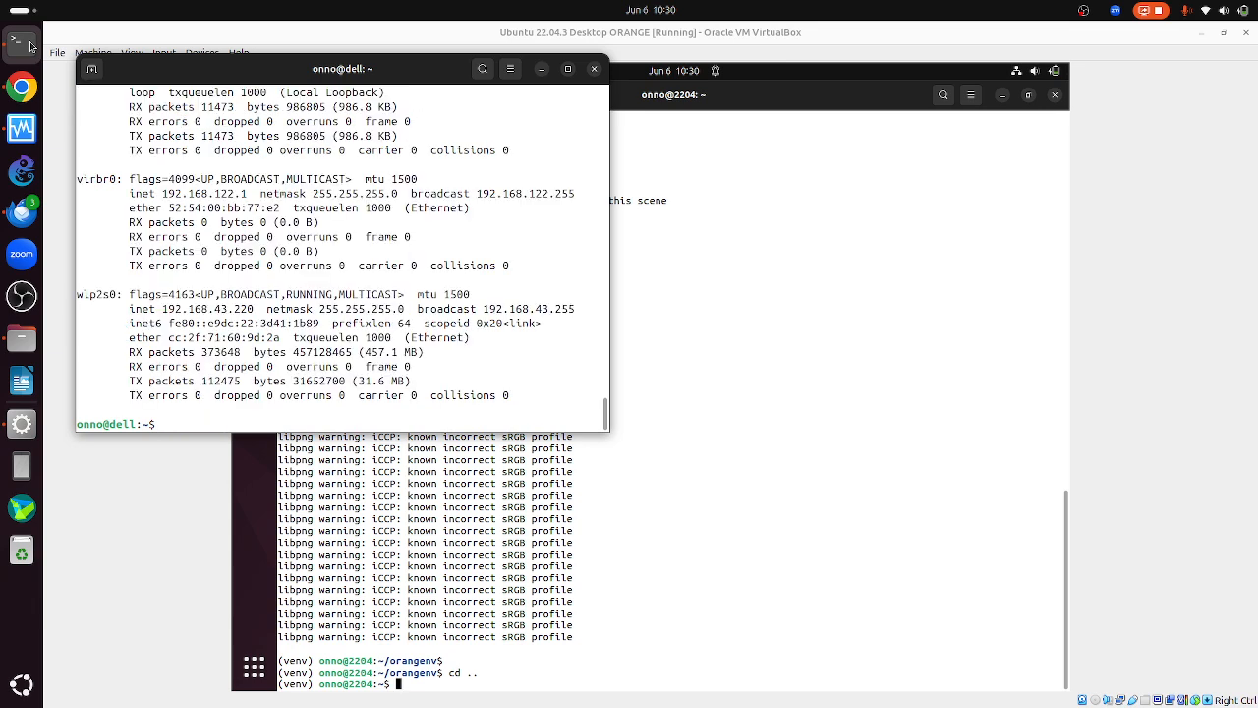
- In the virtual machine's terminal, enter the ORANGE directory and run scp to copy ORANGE/miskin* from 192.168.43.220 into it
click(391, 569)
text(cd ORANGE/)
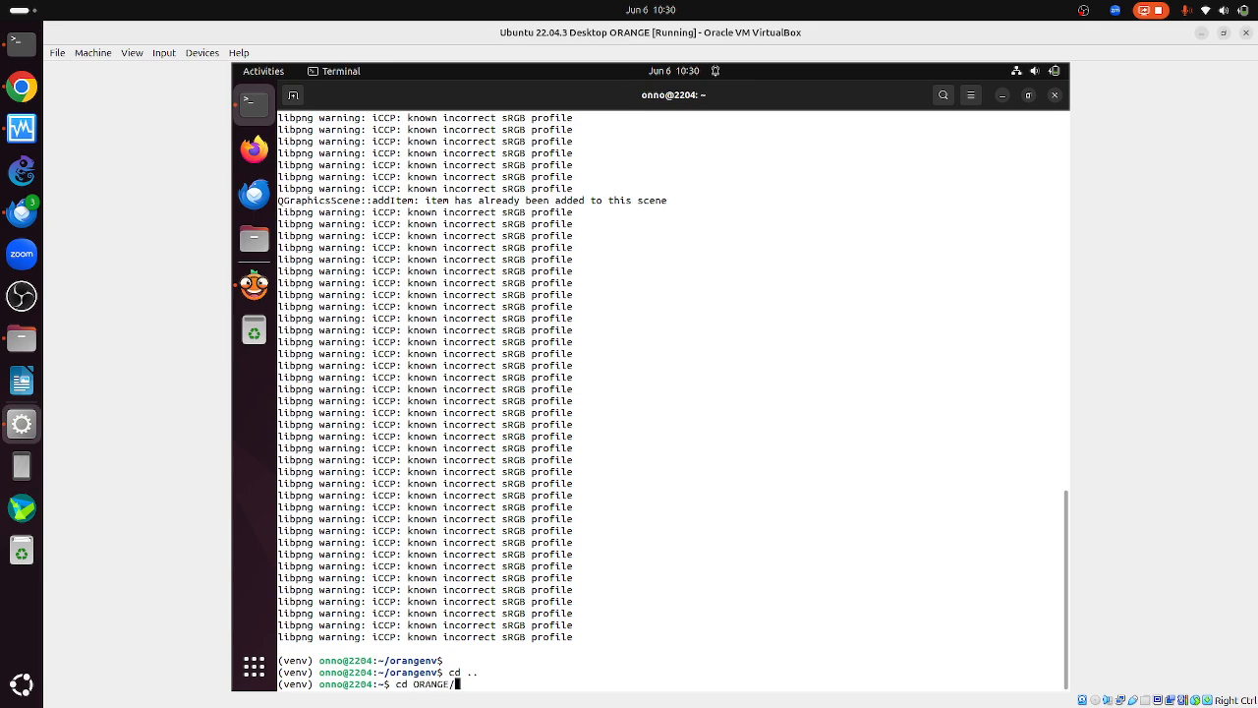
key(Return)
text(scp on)
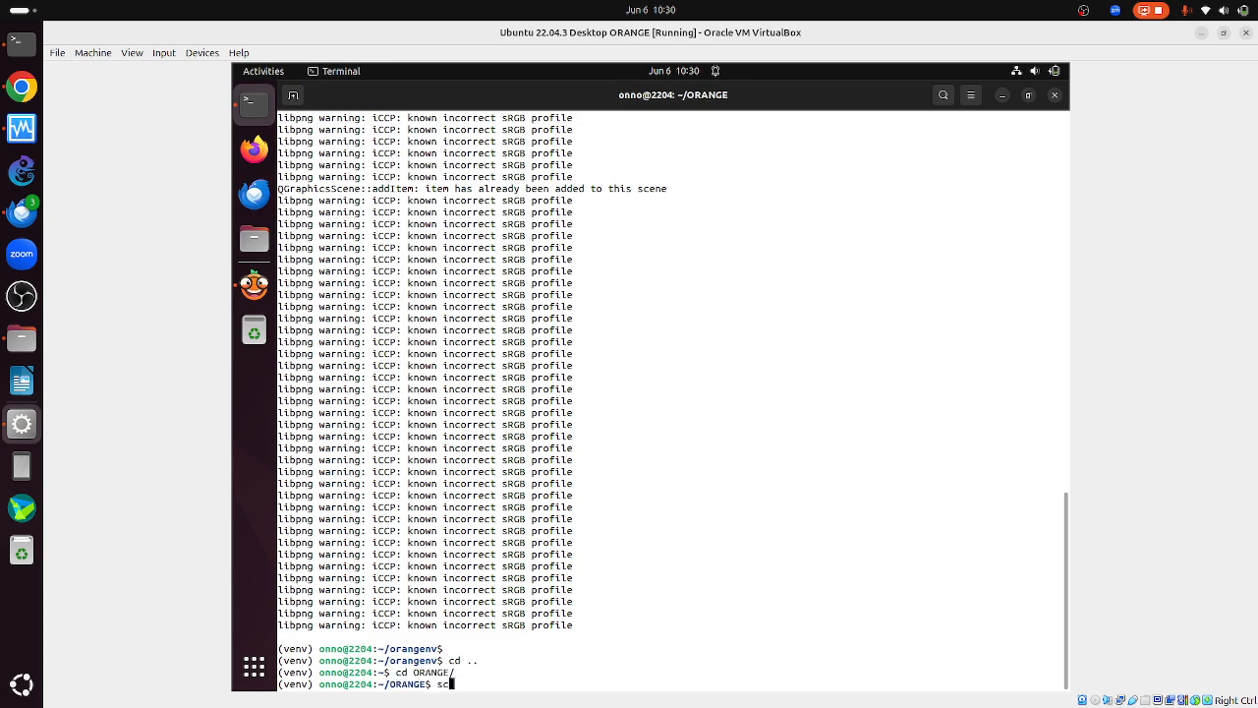
text(no@192.168.43.220:ORA)
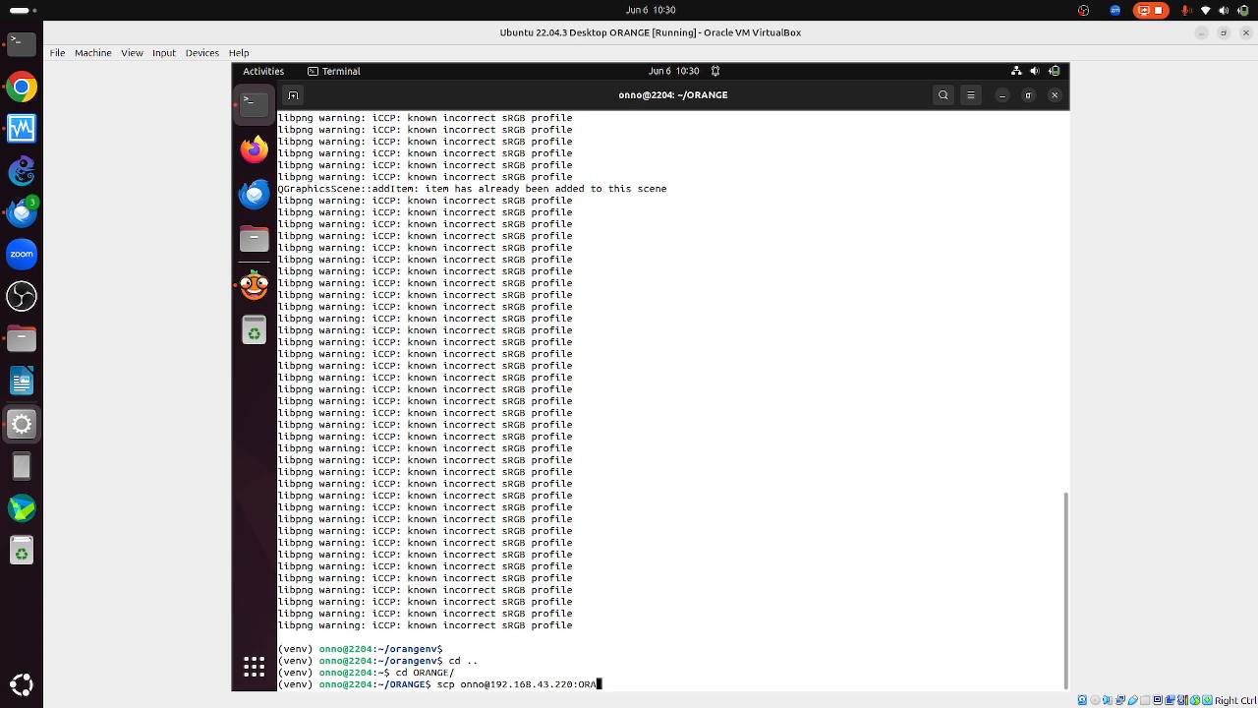
text(NGE/miskin*)
text(.)
key(Return)
- Accept the host's key with yes and enter the account password to transfer the miskin files
text(yes)
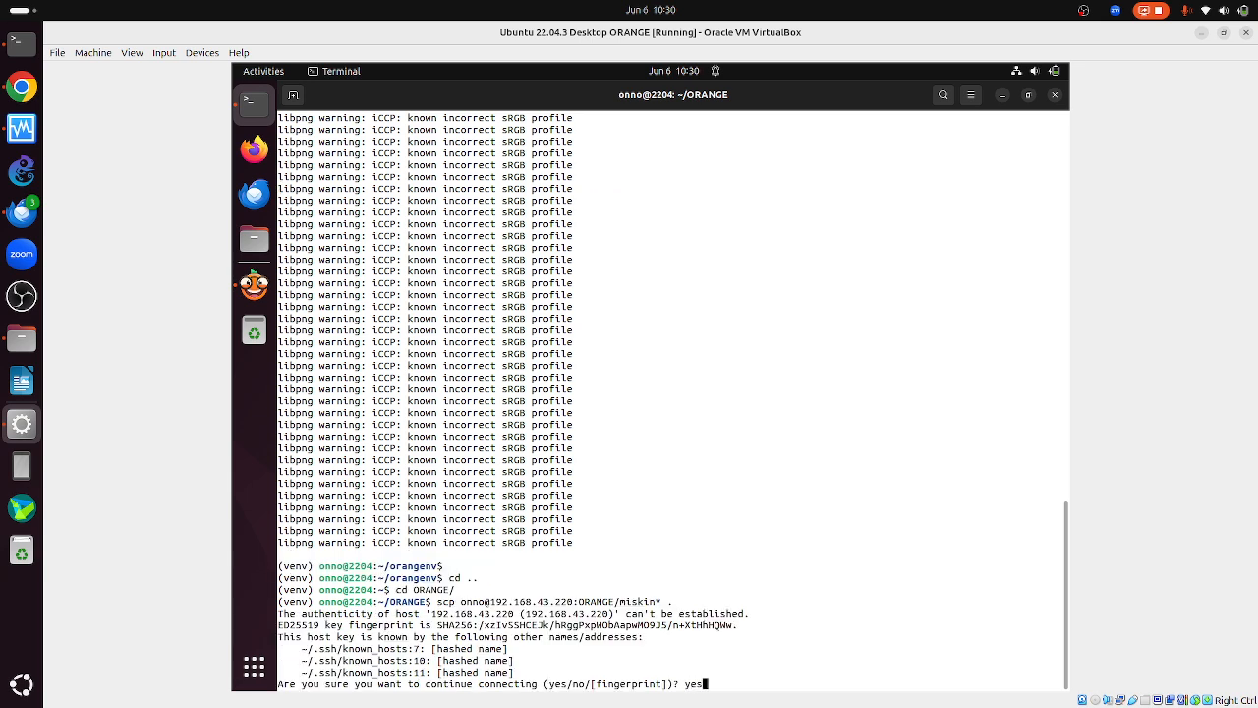
key(Return)
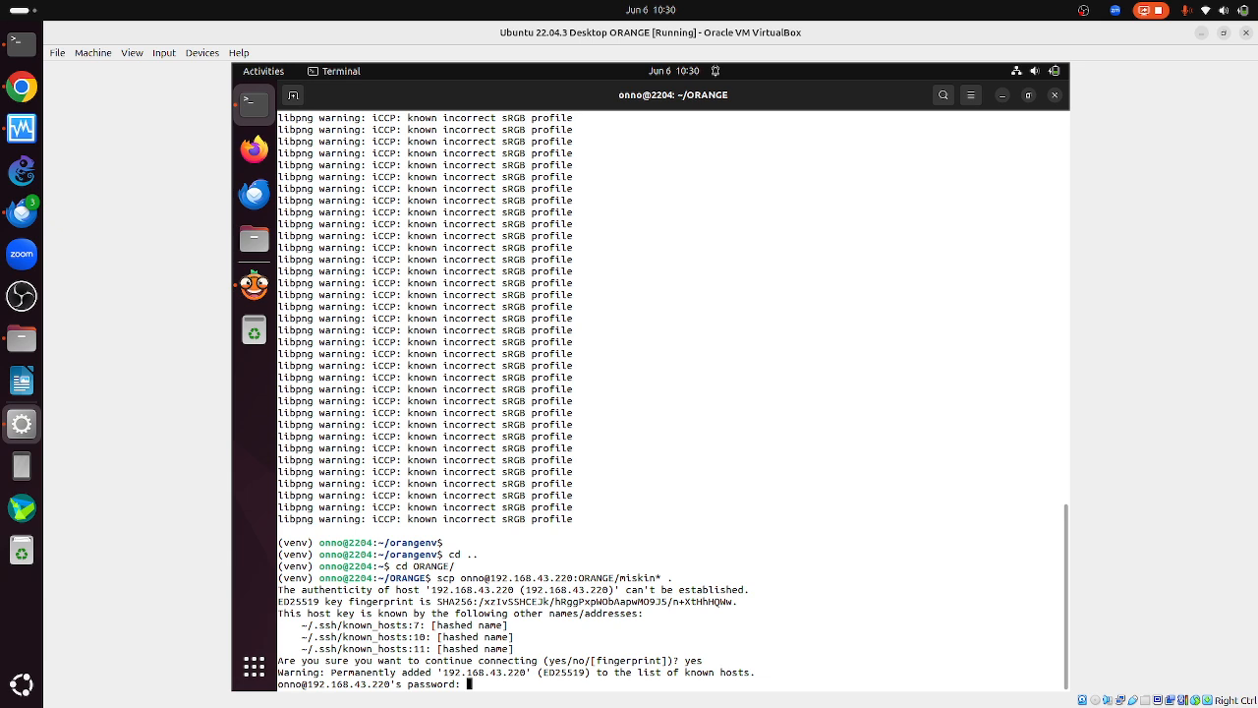
key(Return)
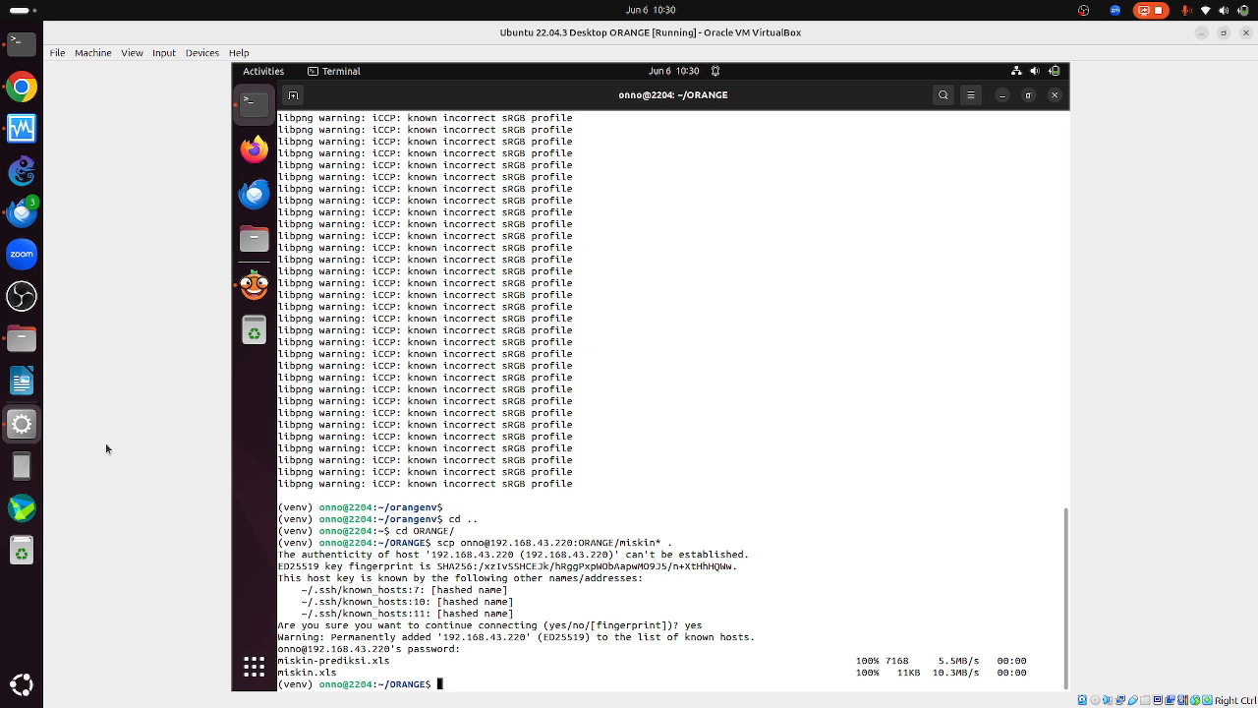
- Switch to Orange, add a File widget to the canvas, and load miskin.xls from the ORANGE folder, checking its column list
click(254, 285)
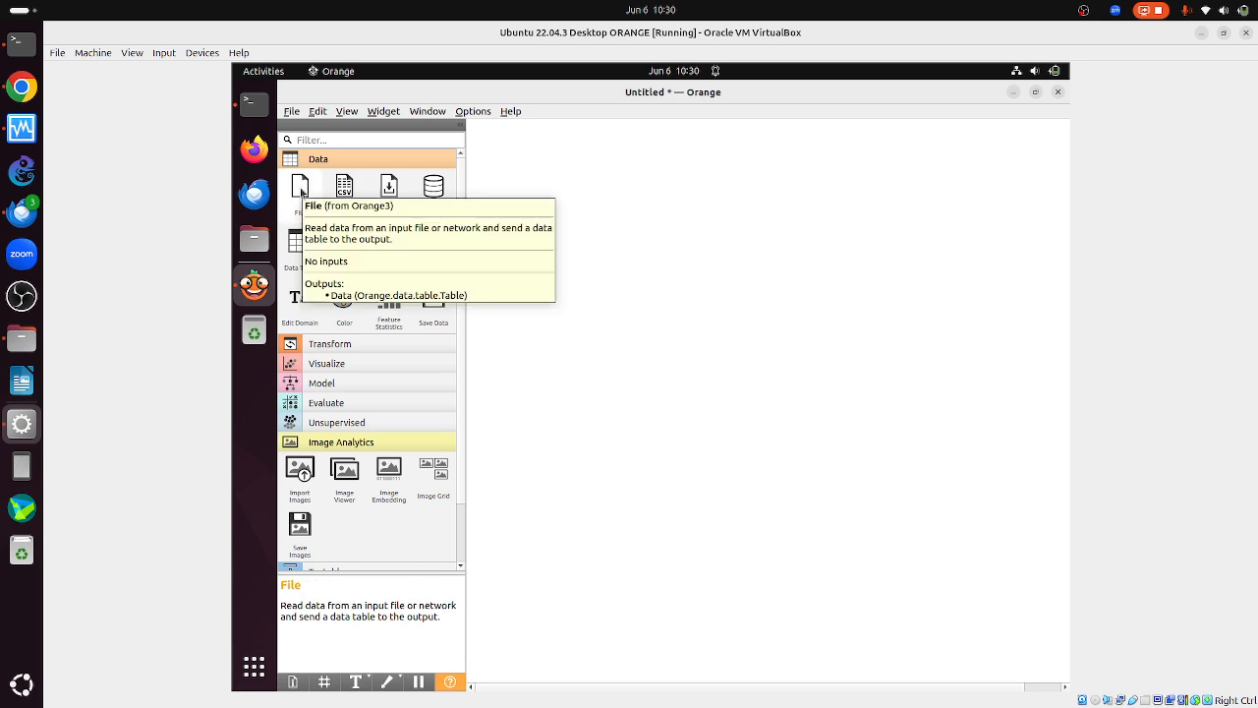
drag(301, 192, 567, 219)
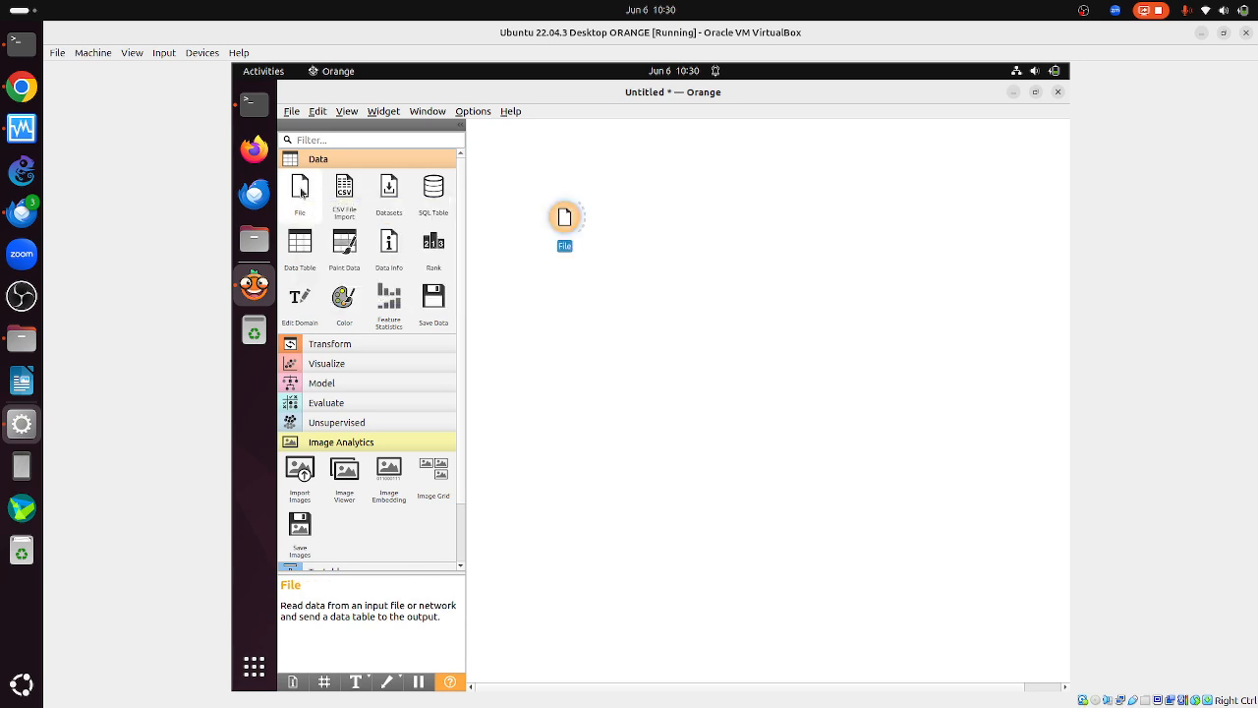
double_click(566, 221)
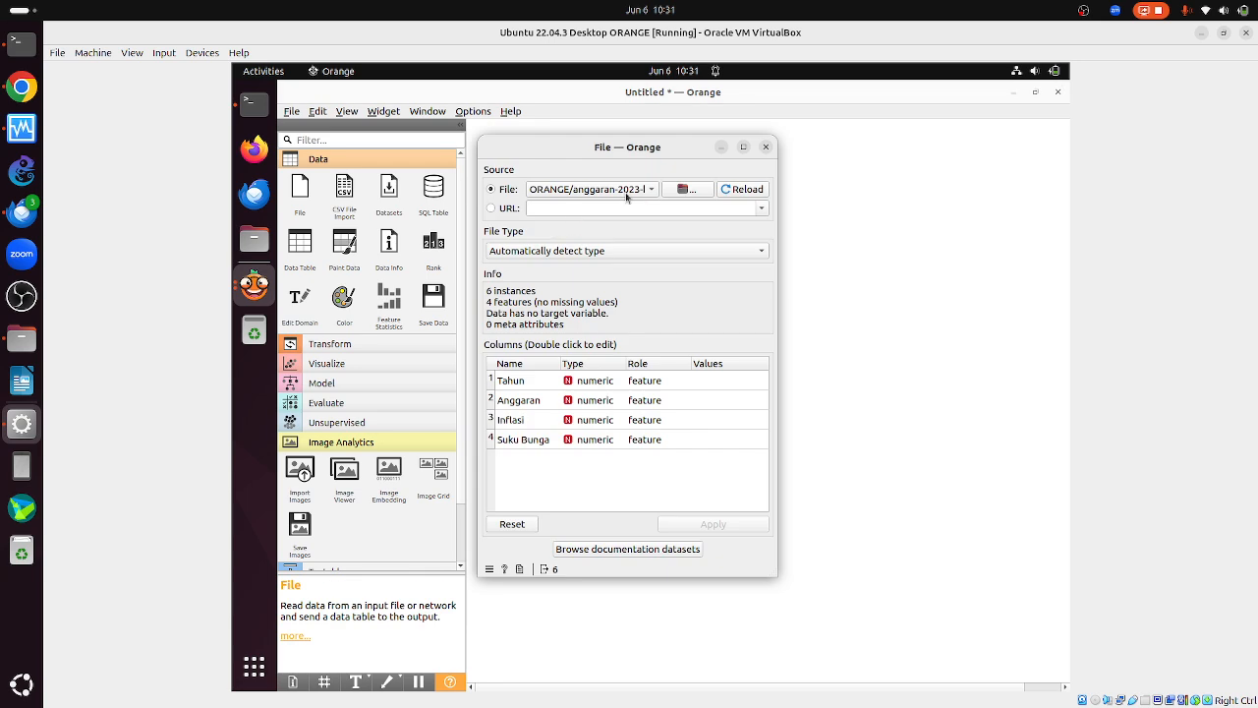
click(688, 187)
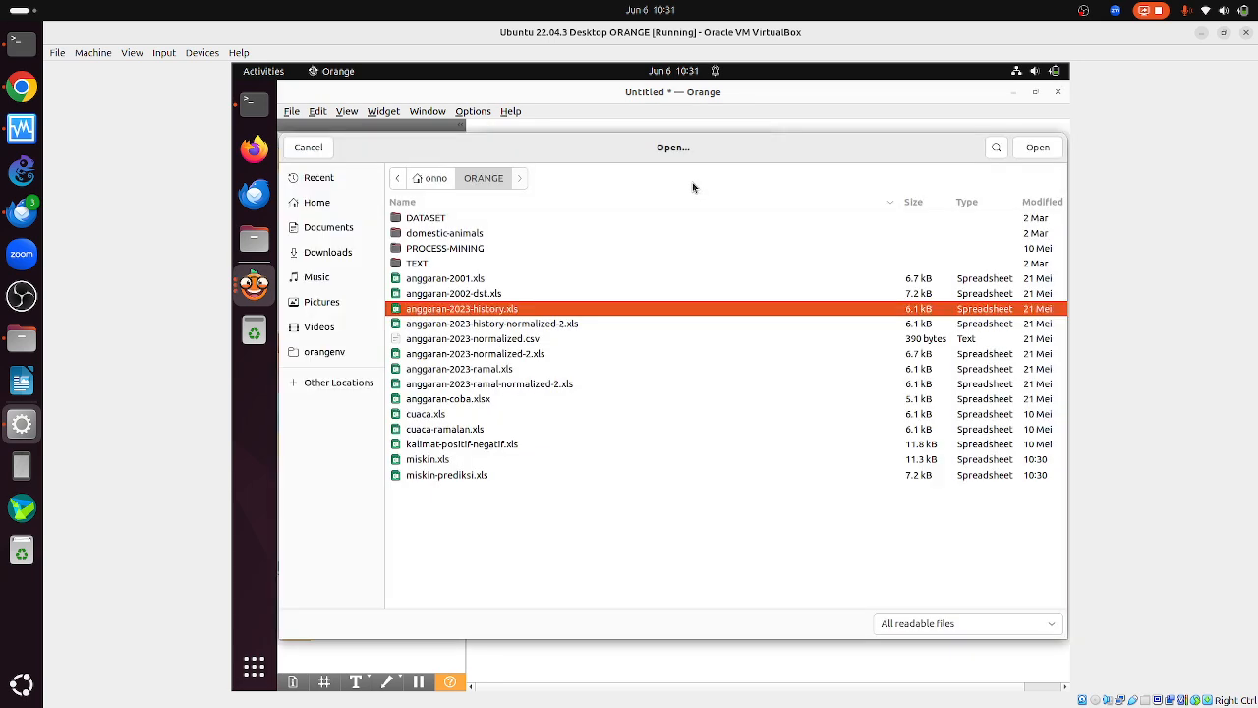
double_click(443, 462)
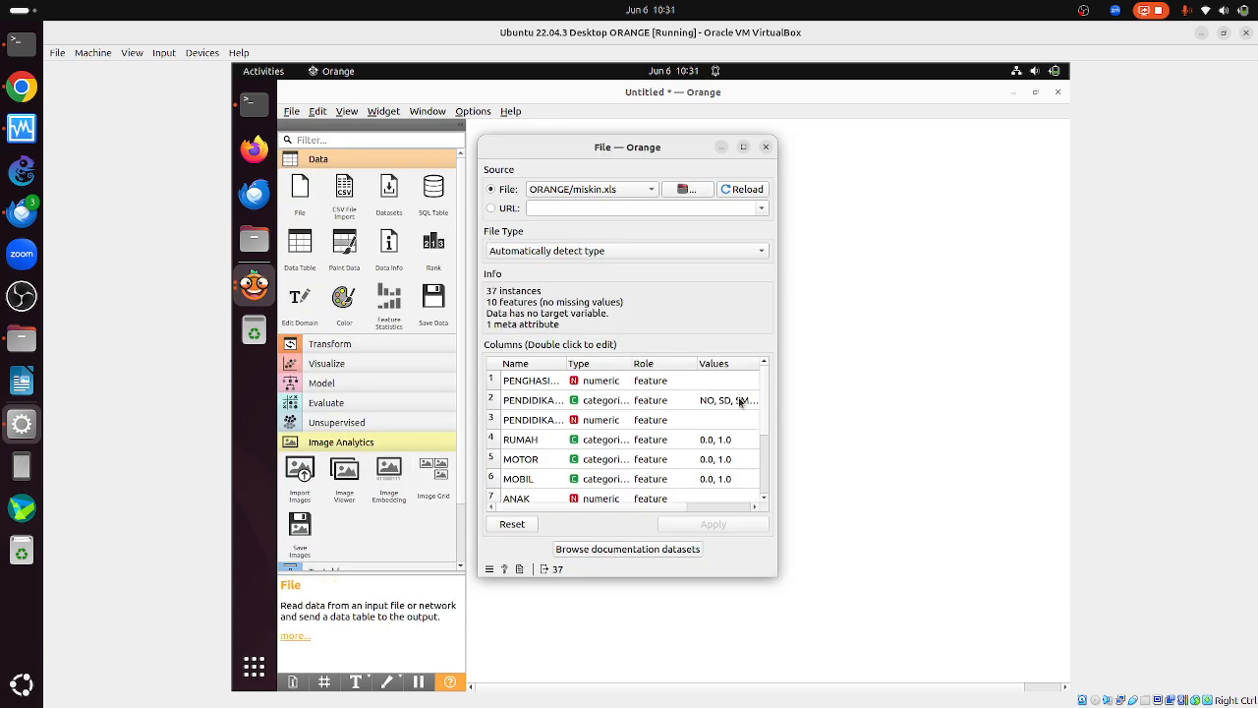
drag(765, 397, 758, 491)
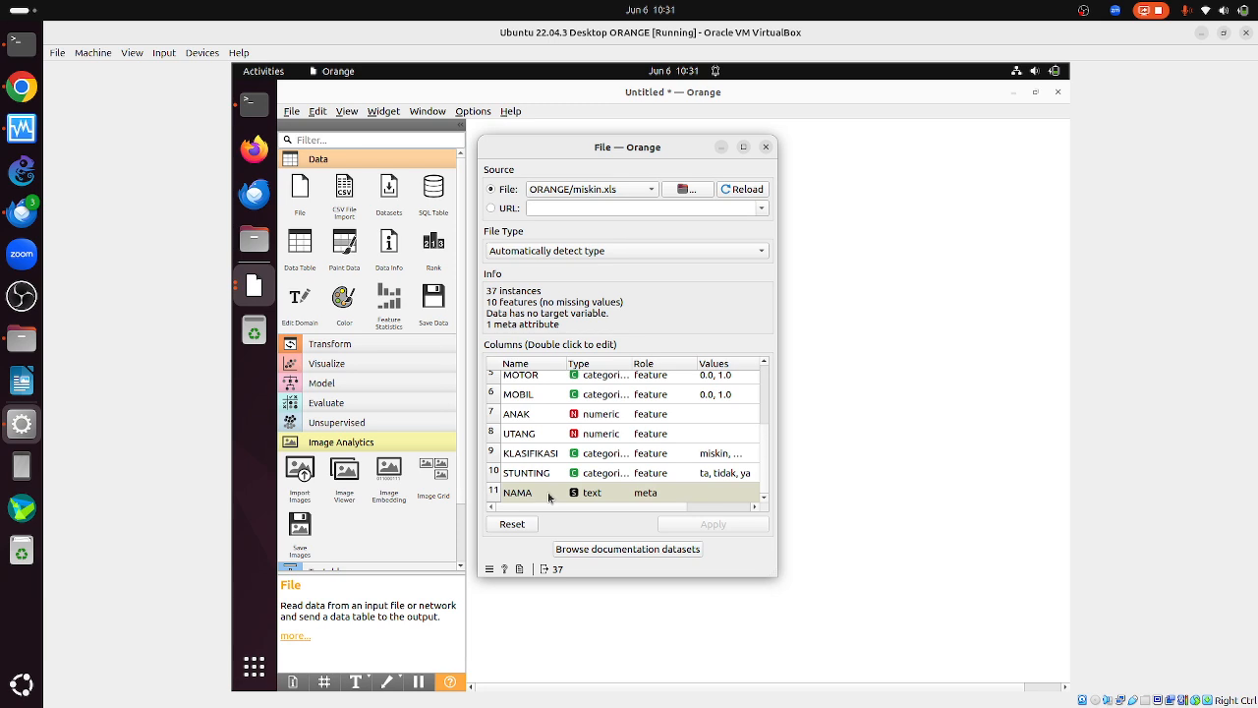
click(767, 147)
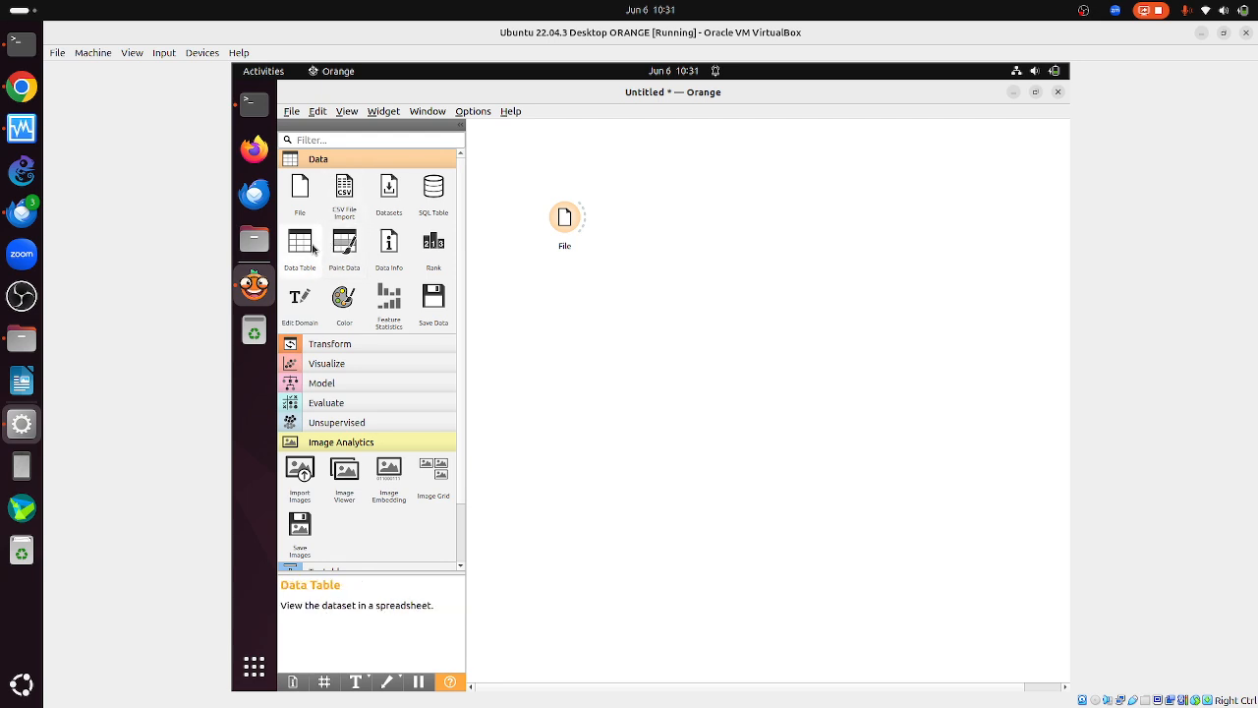
- Add a Select Columns widget, connect the File widget to it, and open its settings
click(360, 343)
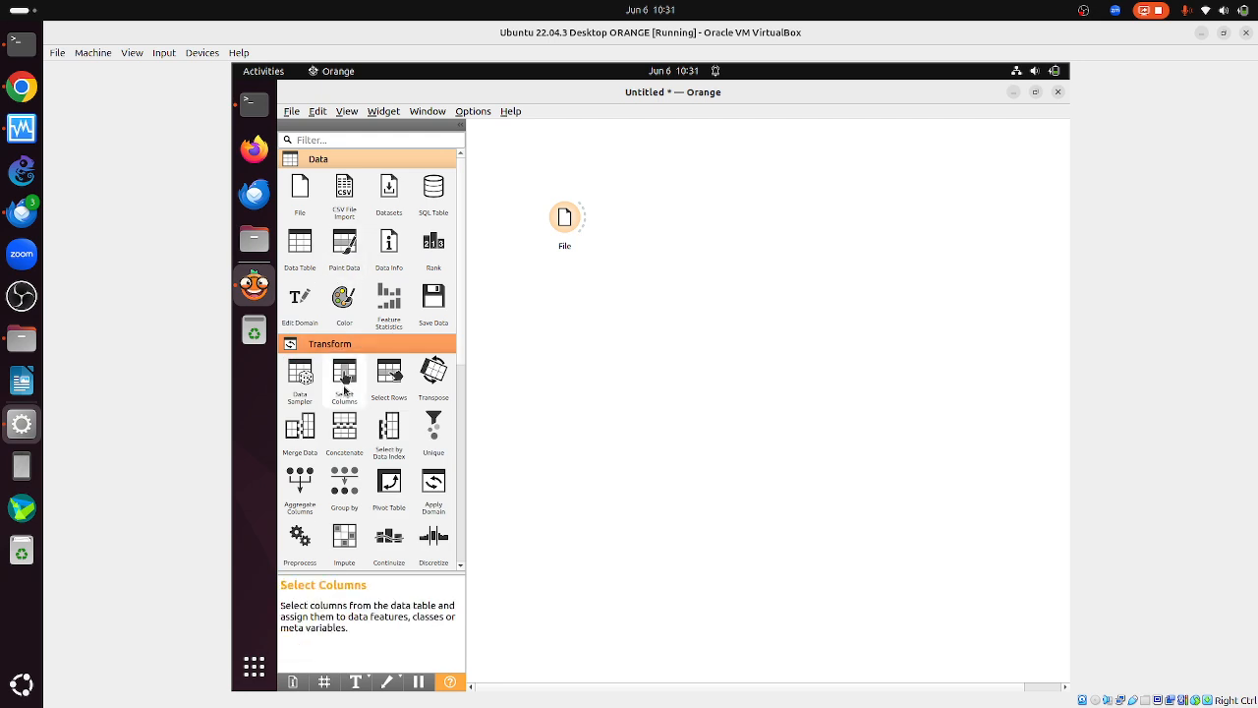
drag(344, 374, 704, 227)
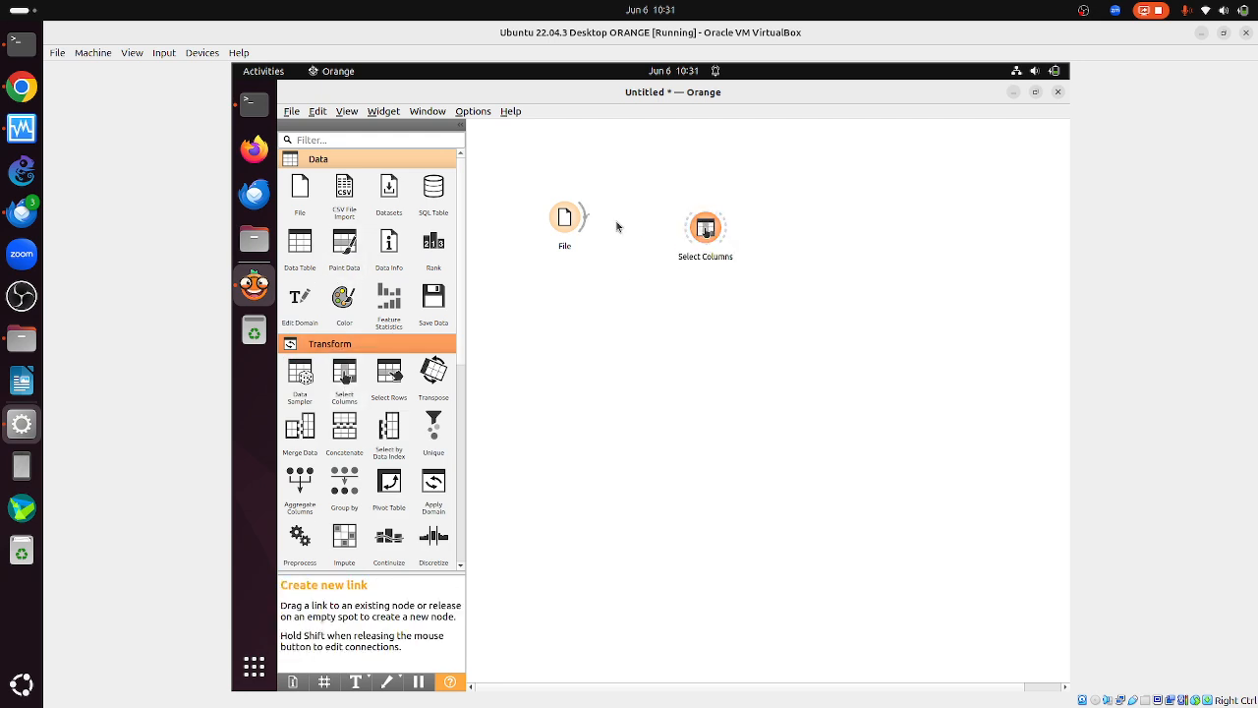
drag(585, 218, 688, 241)
double_click(706, 228)
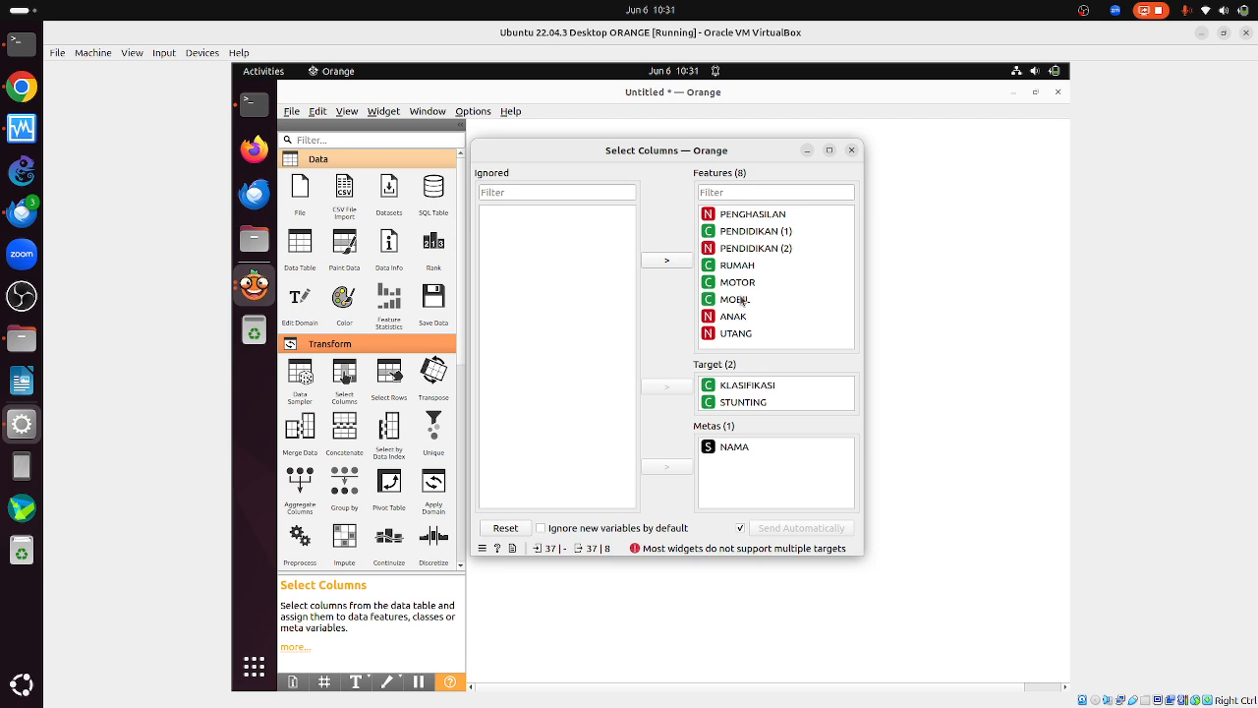
- Move both KLASIFIKASI and STUNTING from the target variables into the features of Select Columns
click(740, 385)
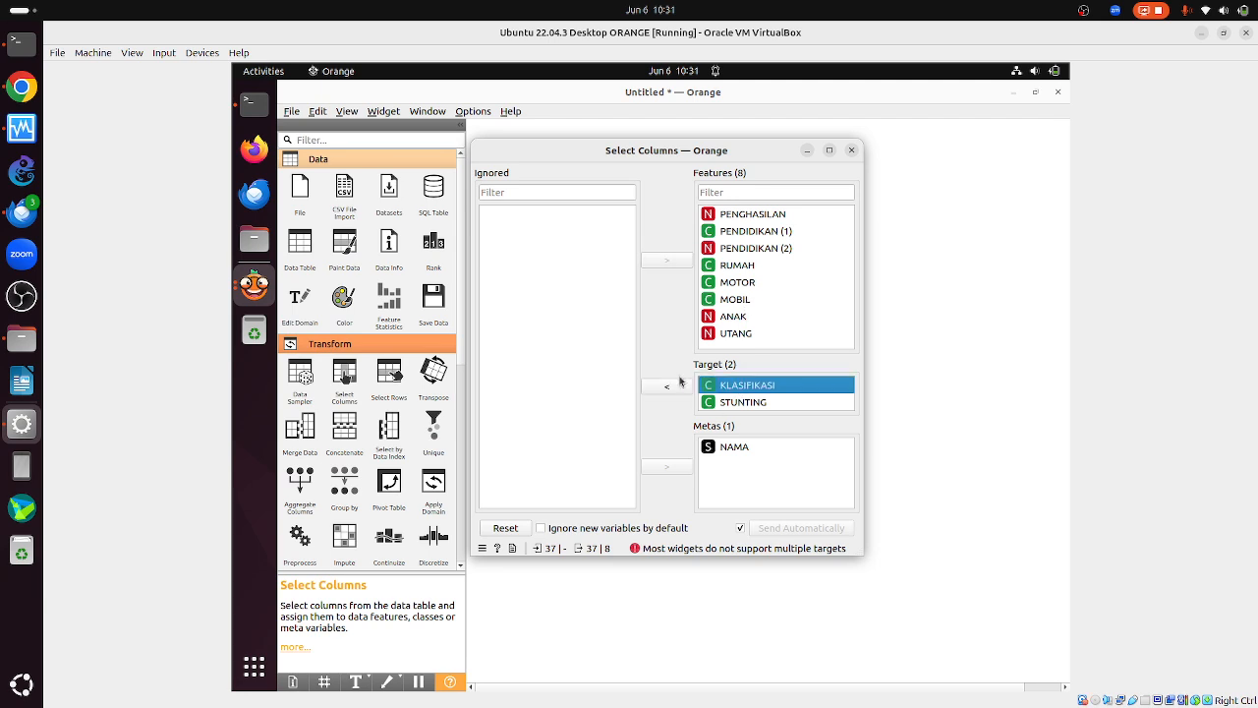
click(680, 384)
click(553, 216)
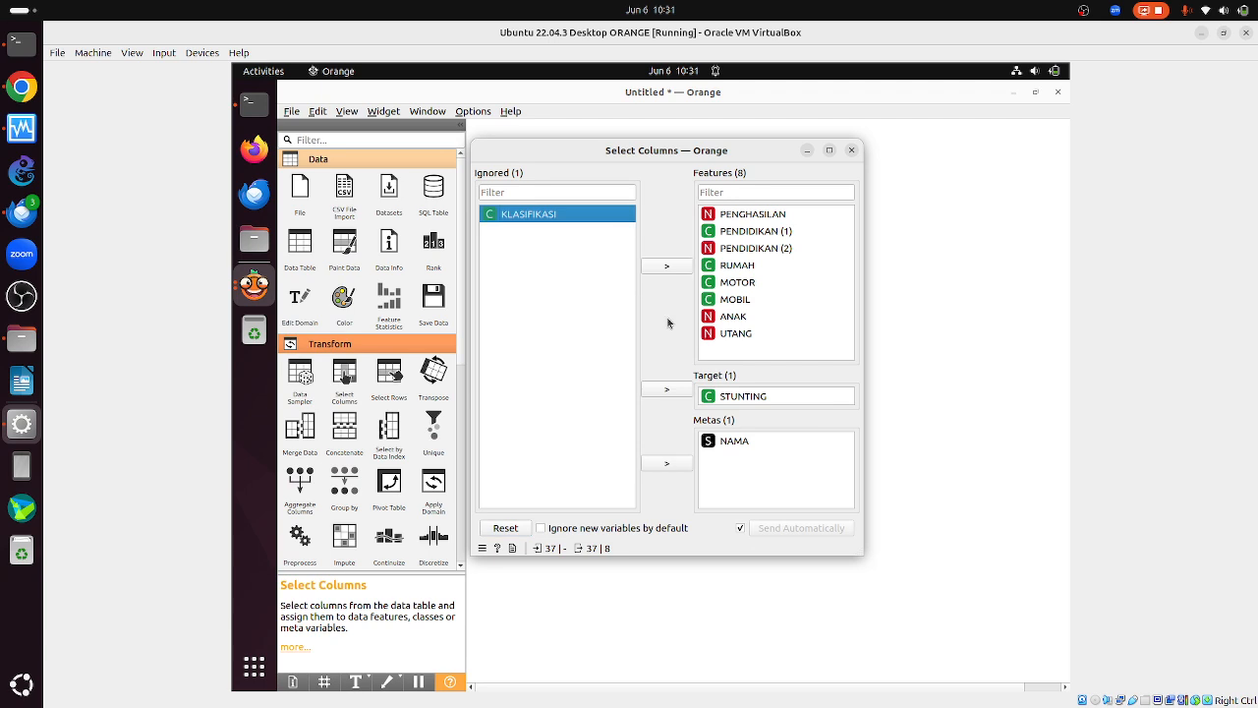
click(667, 266)
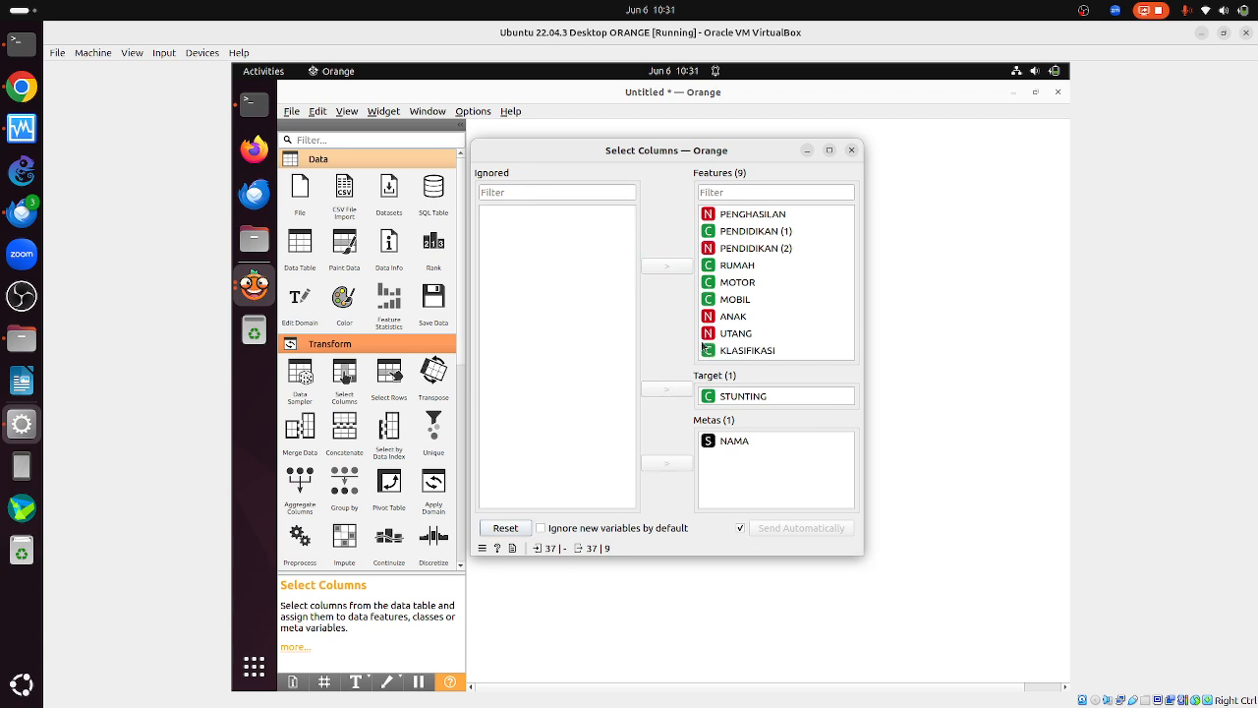
click(718, 396)
click(666, 390)
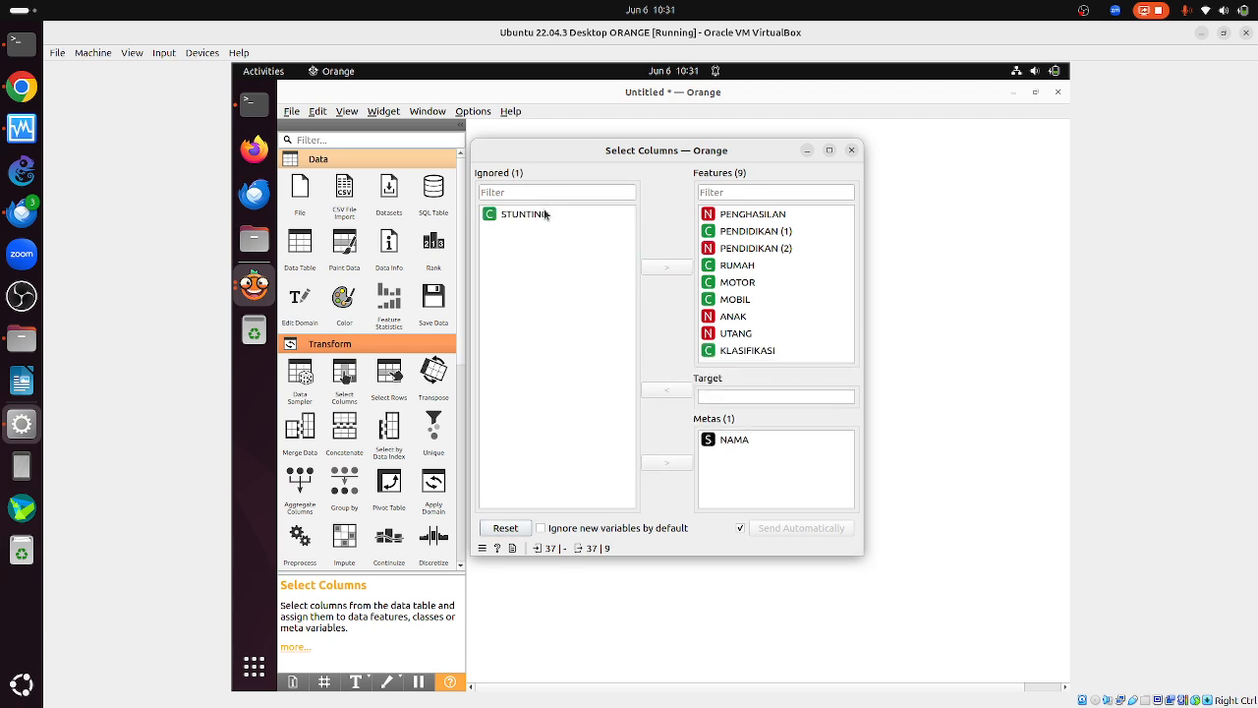
click(547, 215)
click(666, 268)
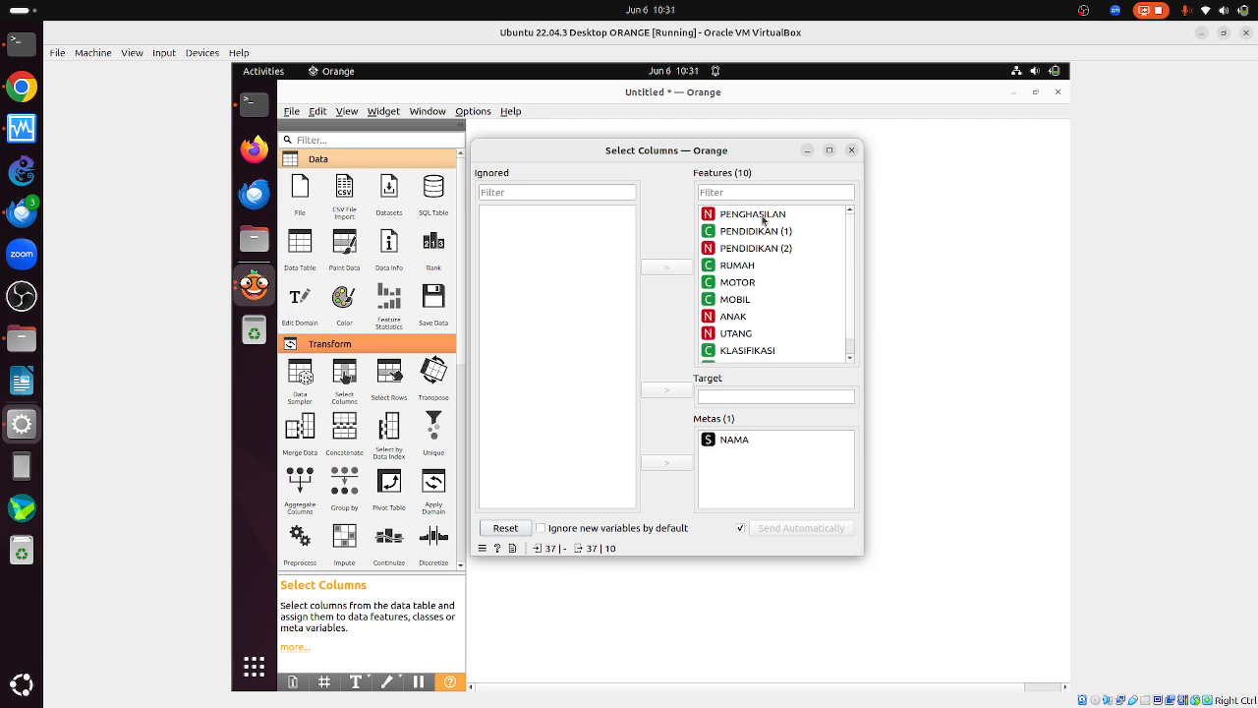
- Move KLASIFIKASI out of the features in Select Columns and assign it as the target variable
scroll(847, 324, down, 1)
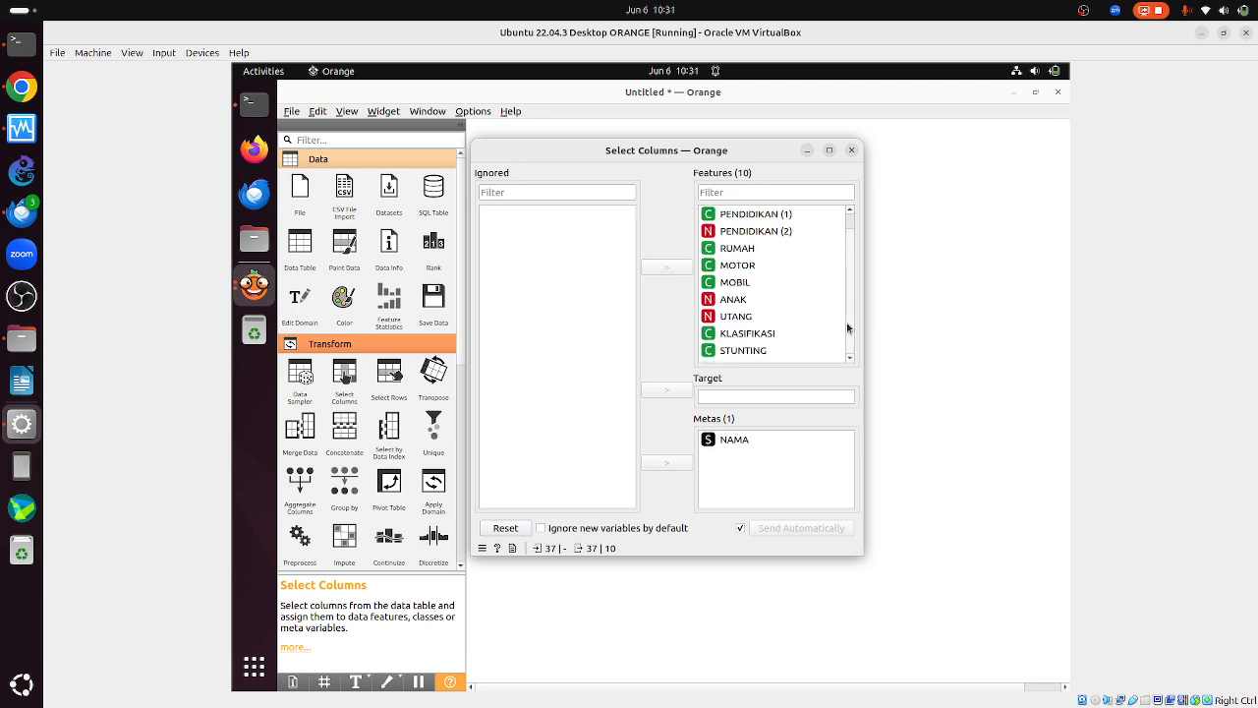
click(779, 333)
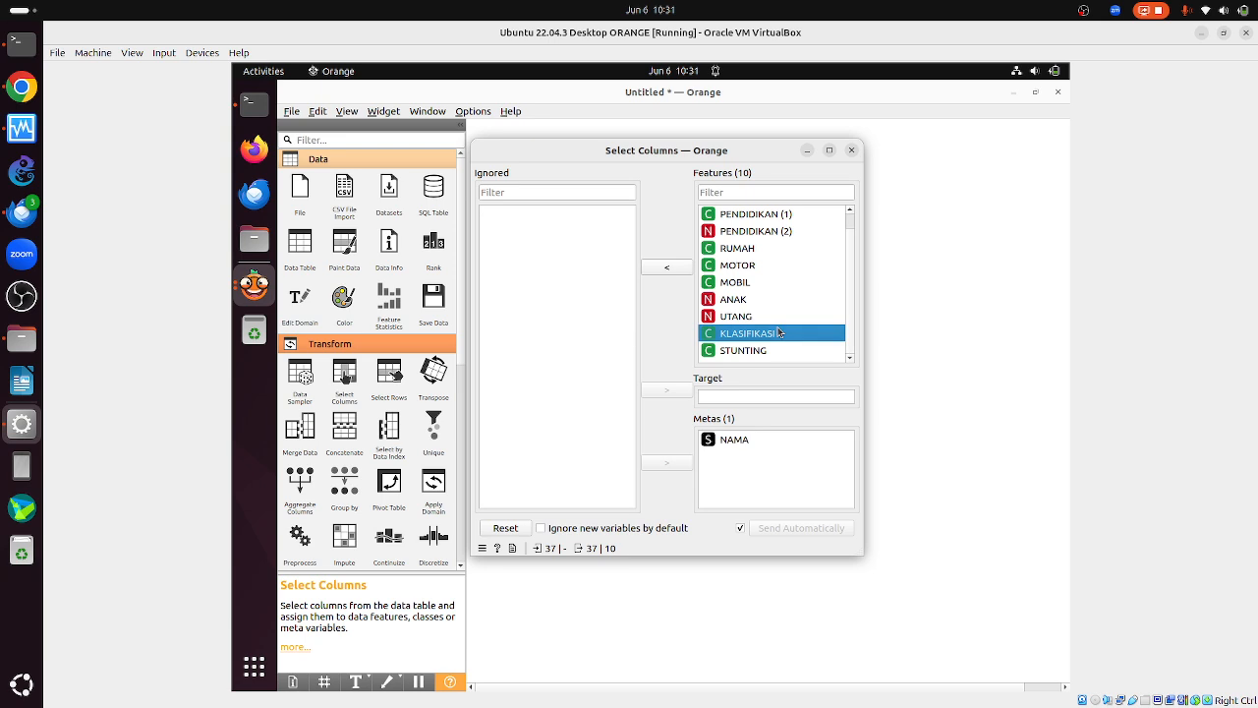
click(663, 266)
click(509, 213)
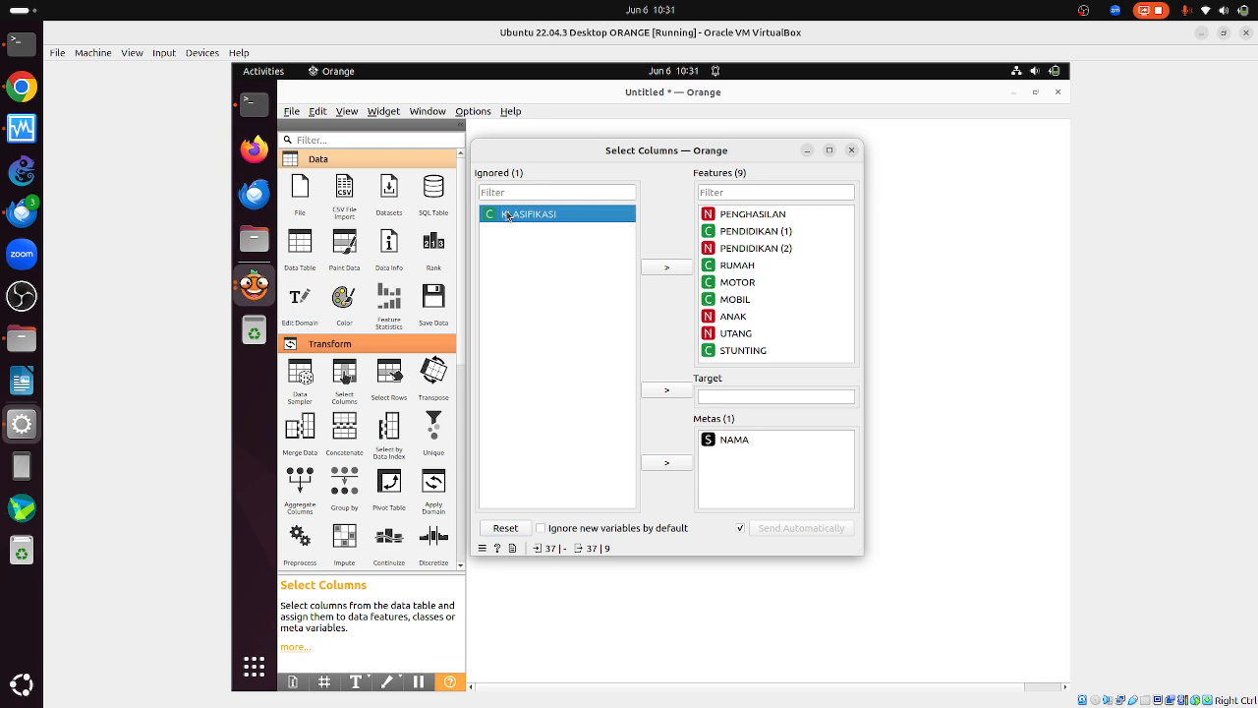
click(667, 391)
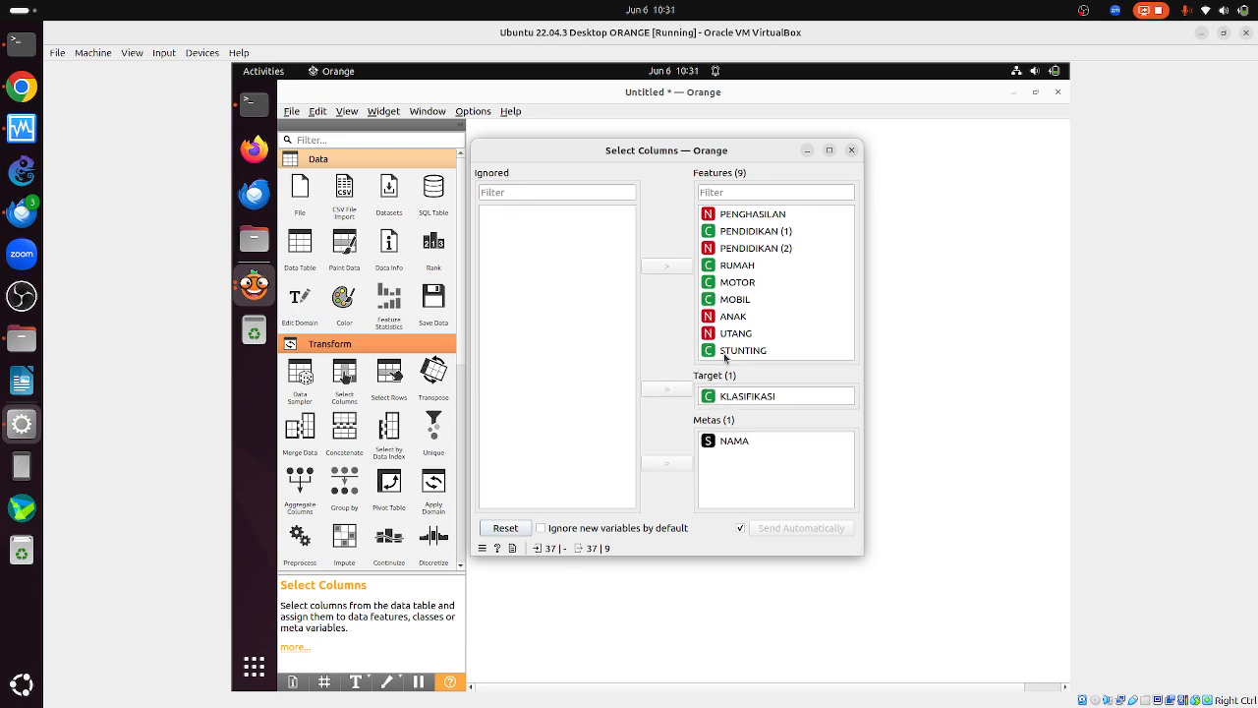
- Move STUNTING from the features to the ignored columns and close the Select Columns settings
click(724, 353)
click(670, 267)
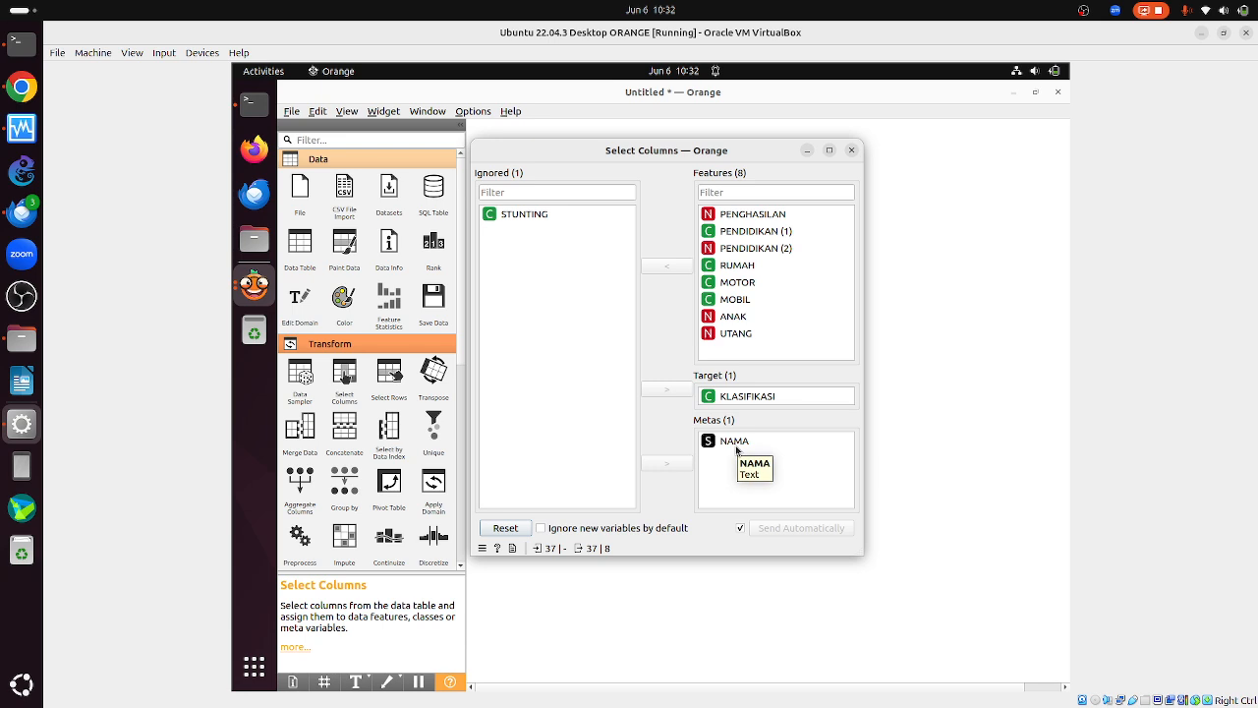
click(851, 149)
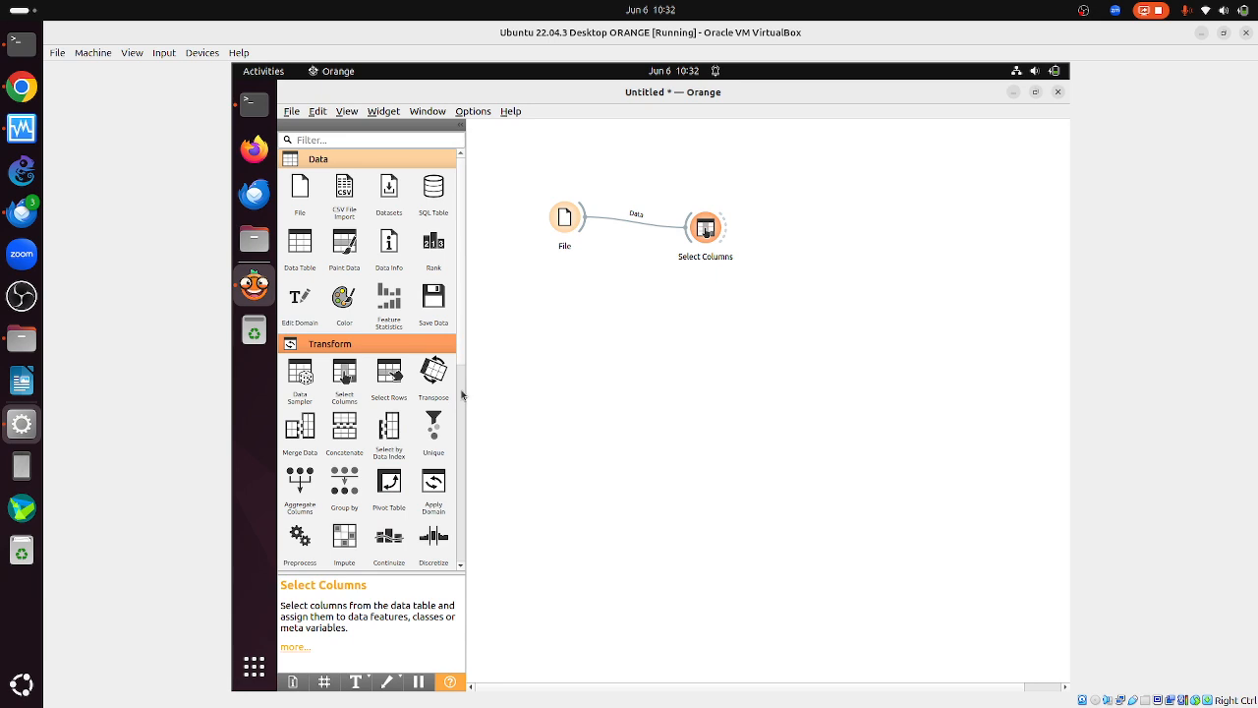
- Add a Distances widget from the Unsupervised category to the canvas and connect Select Columns to it
scroll(457, 471, down, 6)
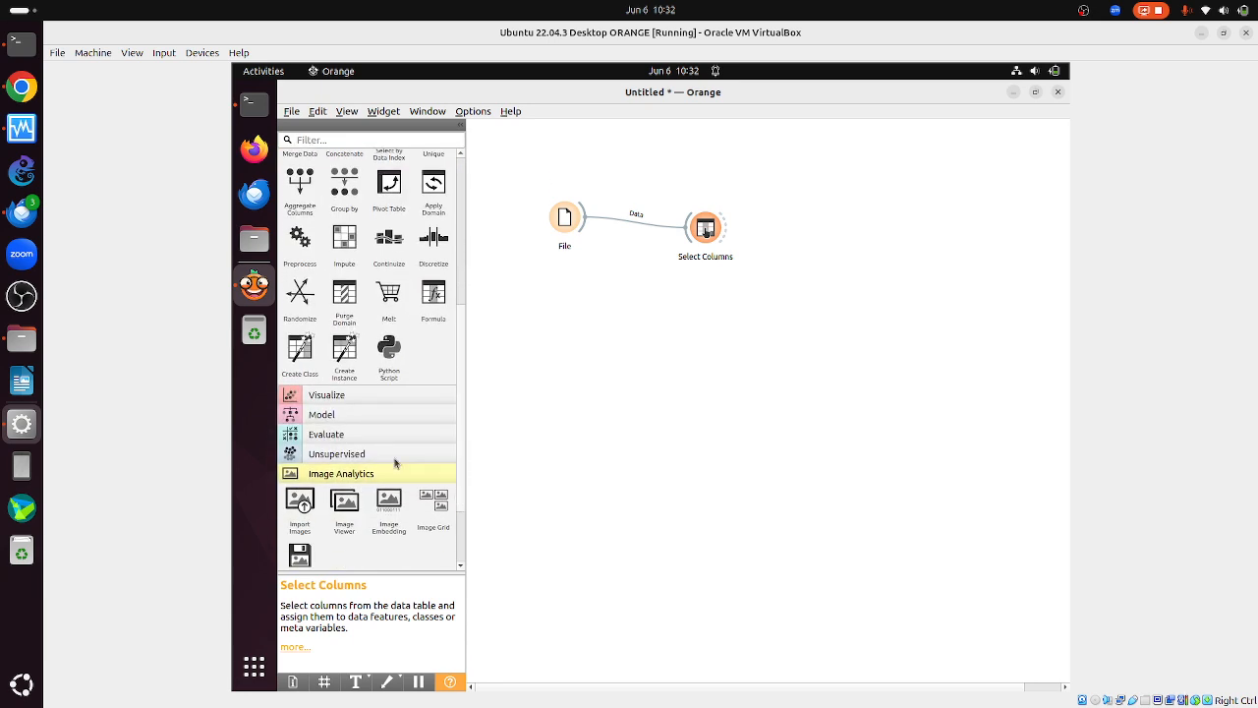
click(337, 454)
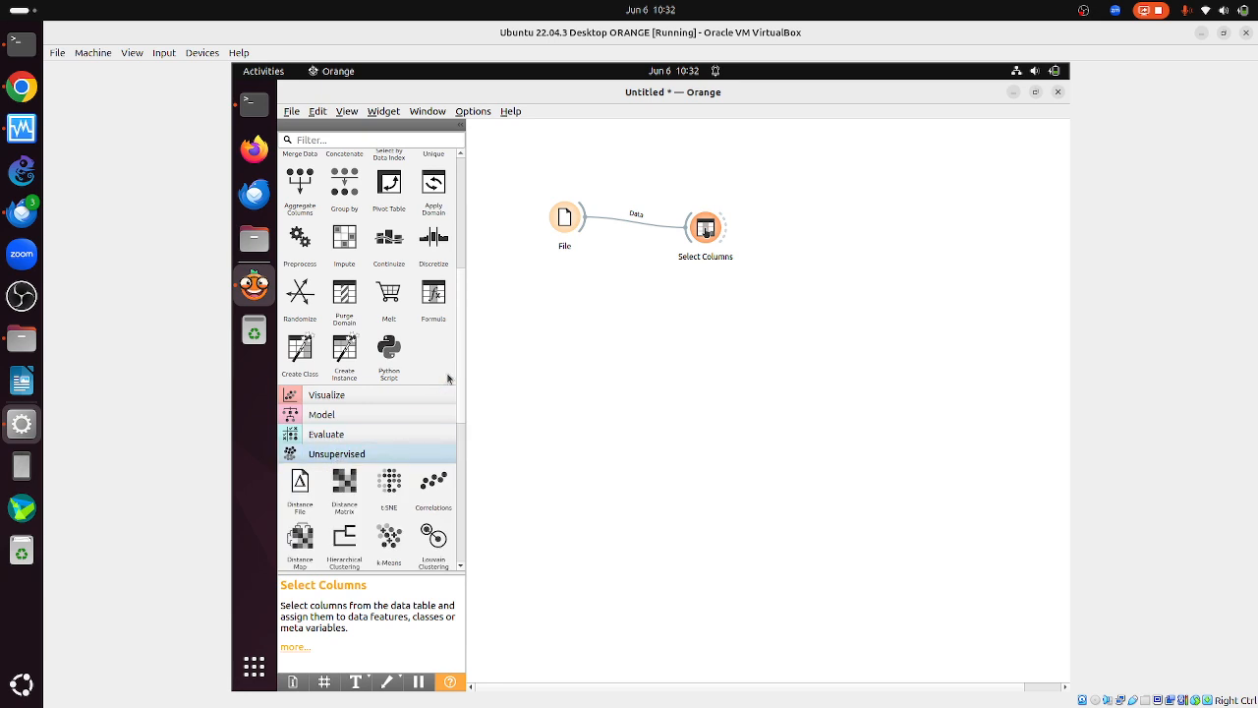
drag(458, 379, 464, 474)
drag(390, 401, 843, 291)
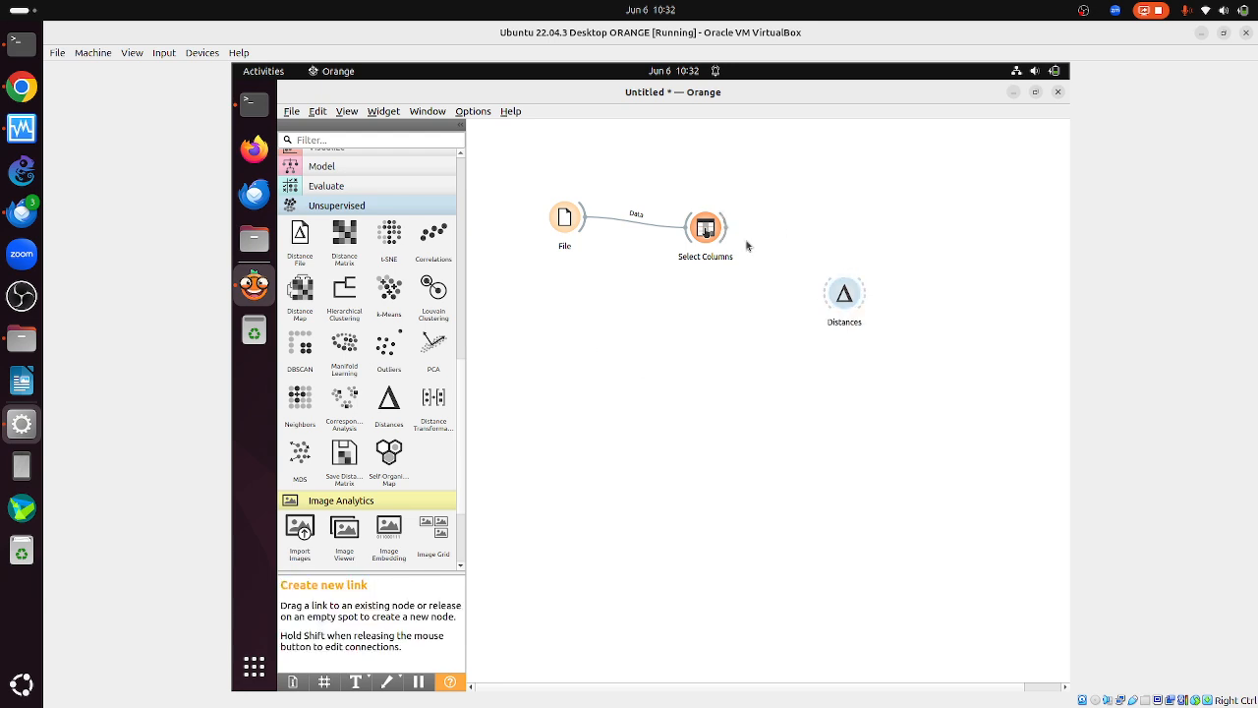
drag(732, 232, 826, 300)
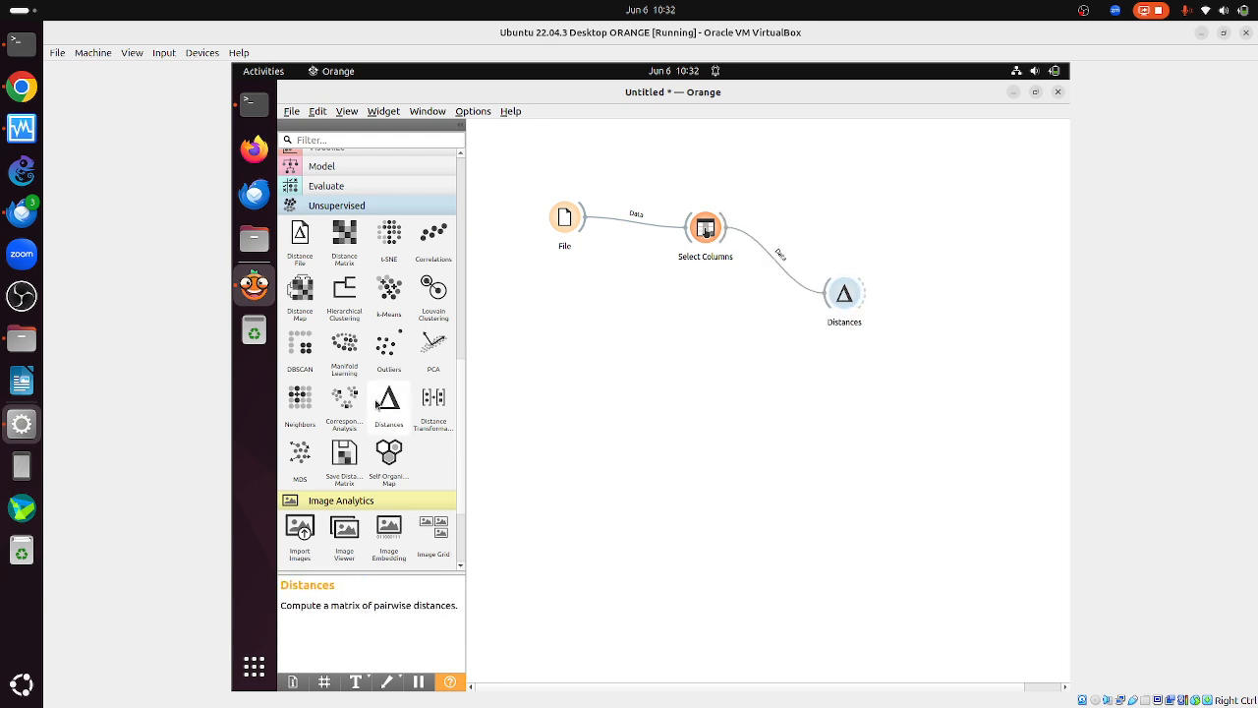
- Add a Hierarchical Clustering widget, connect Distances to it, and open its dendrogram in a maximized window
drag(356, 295, 937, 314)
drag(860, 285, 936, 312)
double_click(937, 315)
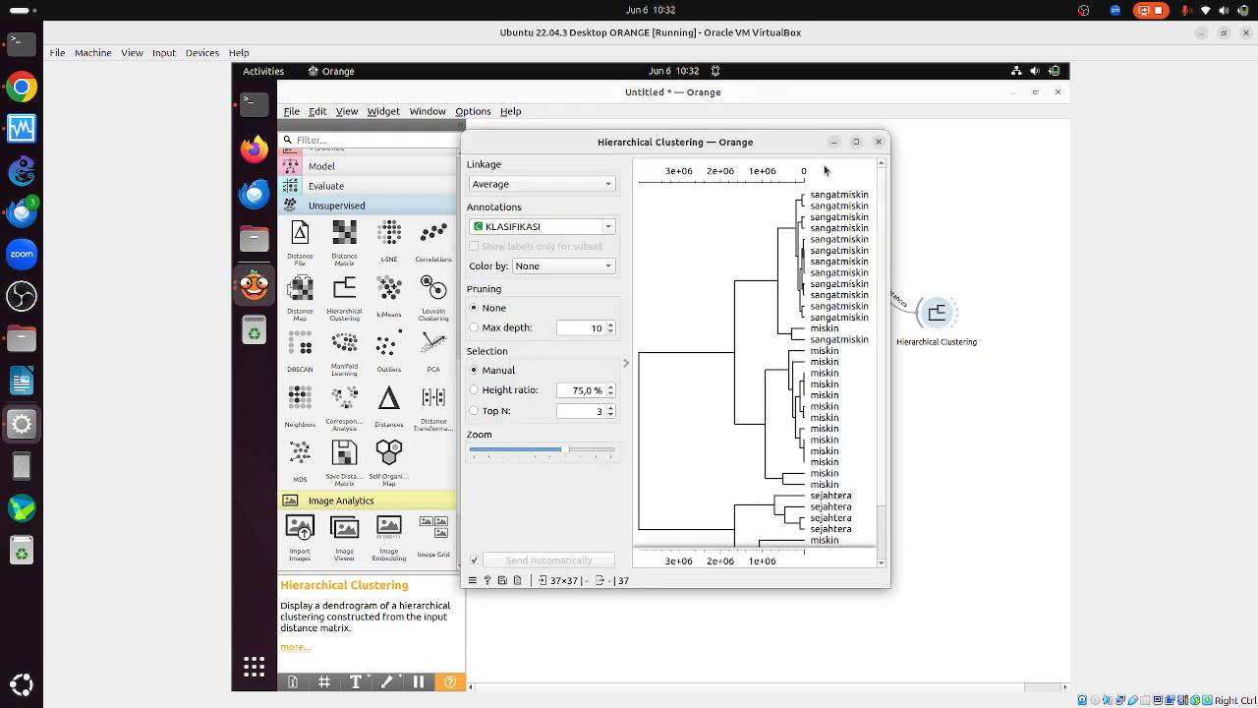
click(856, 141)
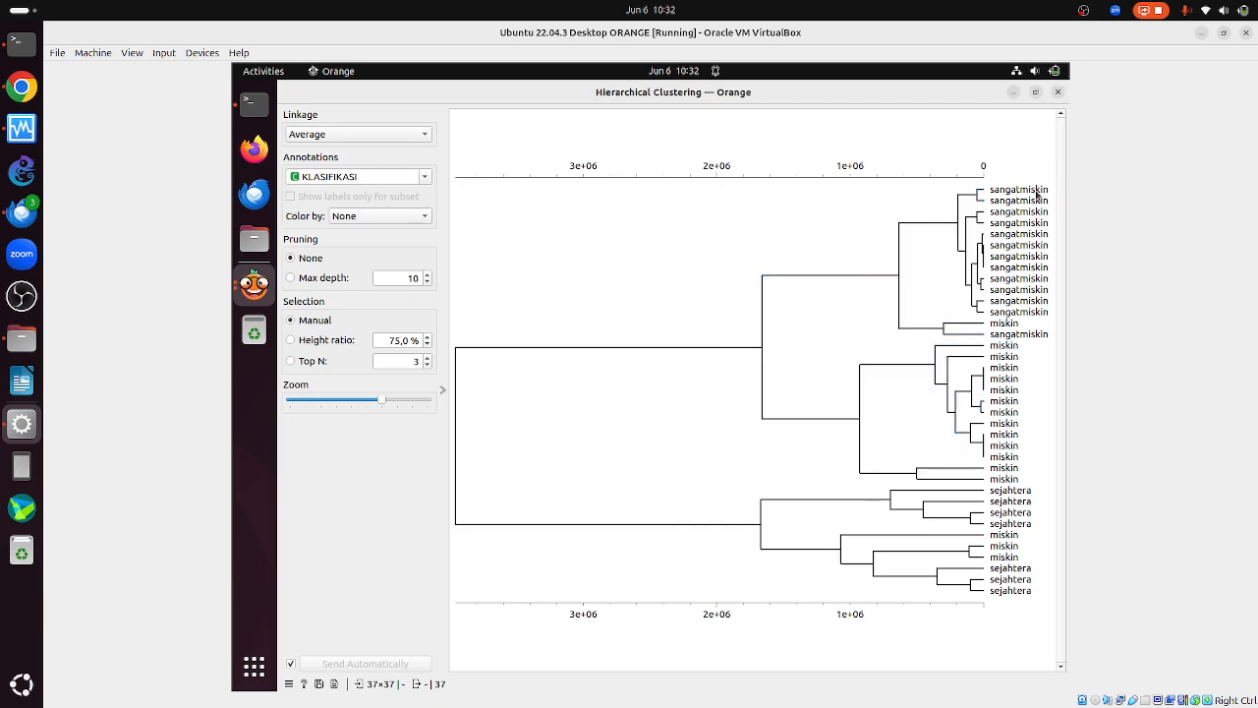
- Label the dendrogram leaves by NAMA to inspect the members, and set the annotations back to KLASIFIKASI
click(426, 179)
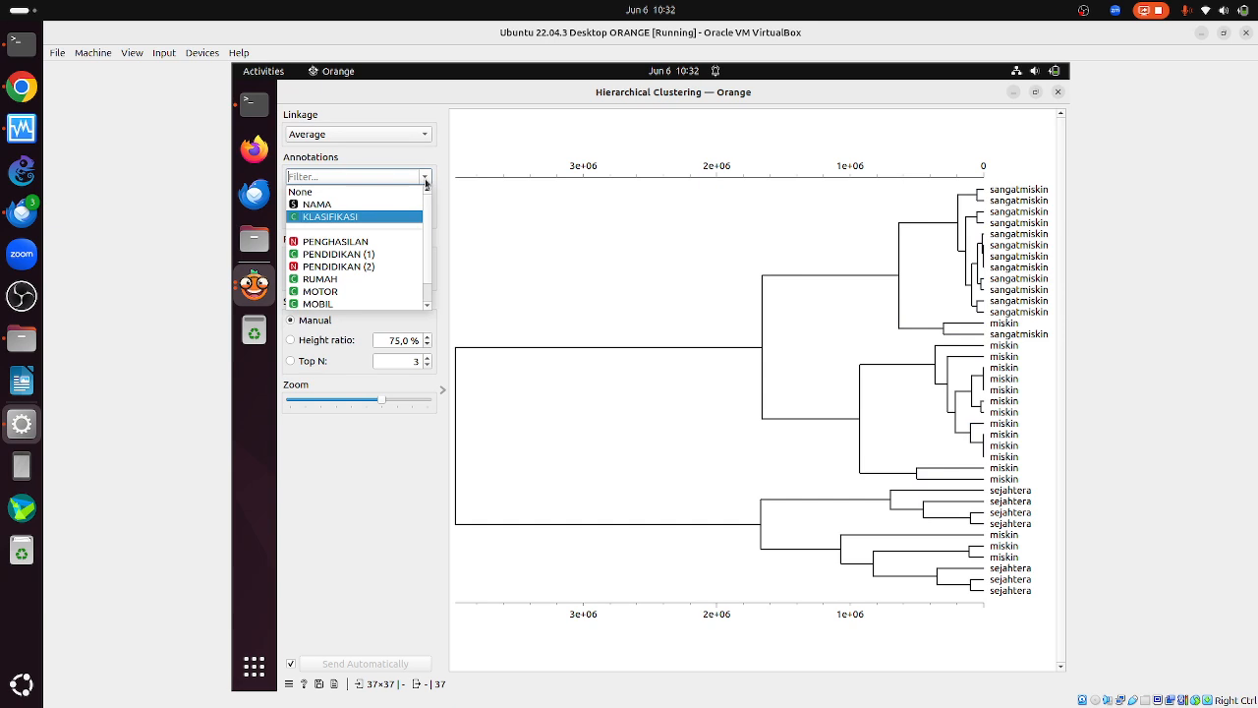
click(329, 205)
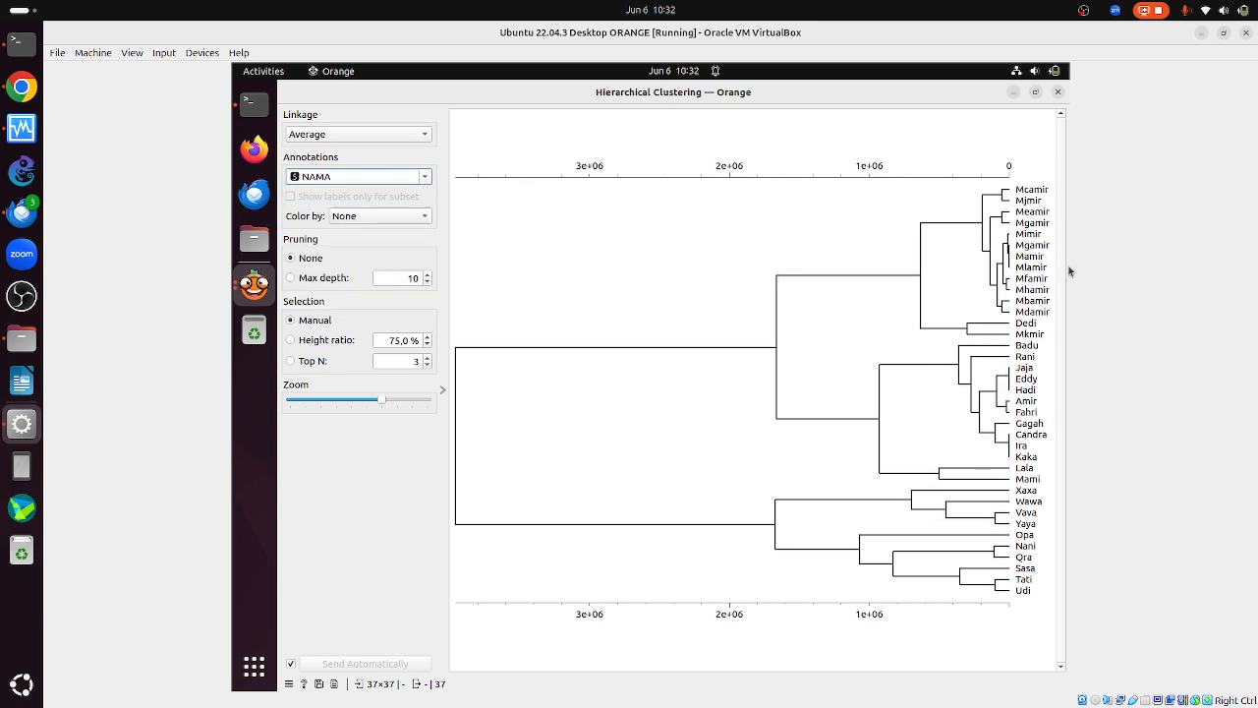
click(411, 177)
click(382, 217)
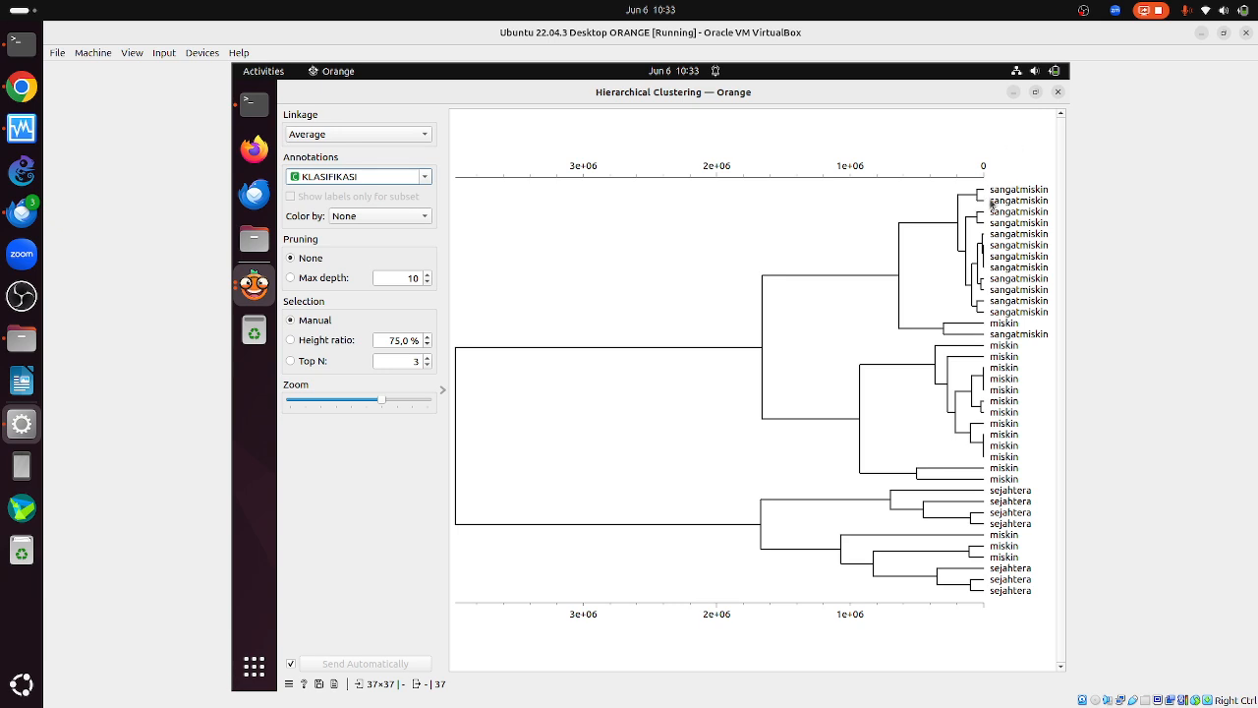
- Highlight the sangatmiskin cluster, widen the selection to its parent branch, and label the leaves by NAMA
click(964, 214)
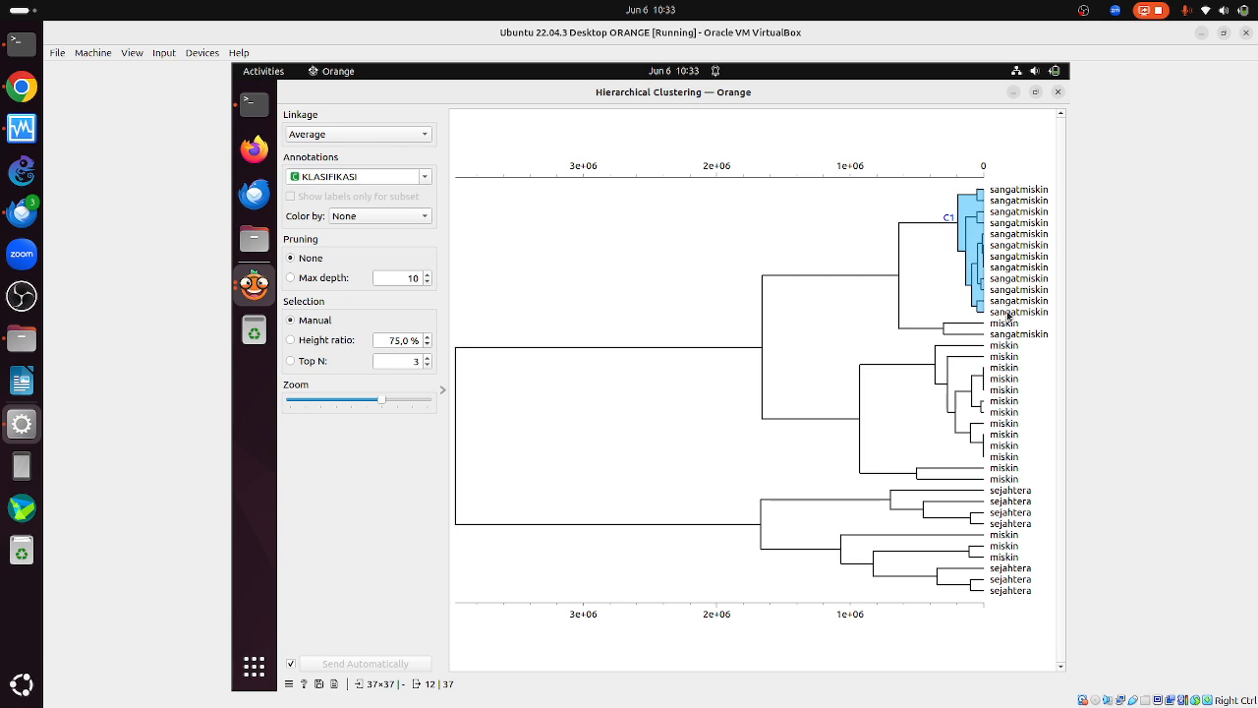
click(942, 325)
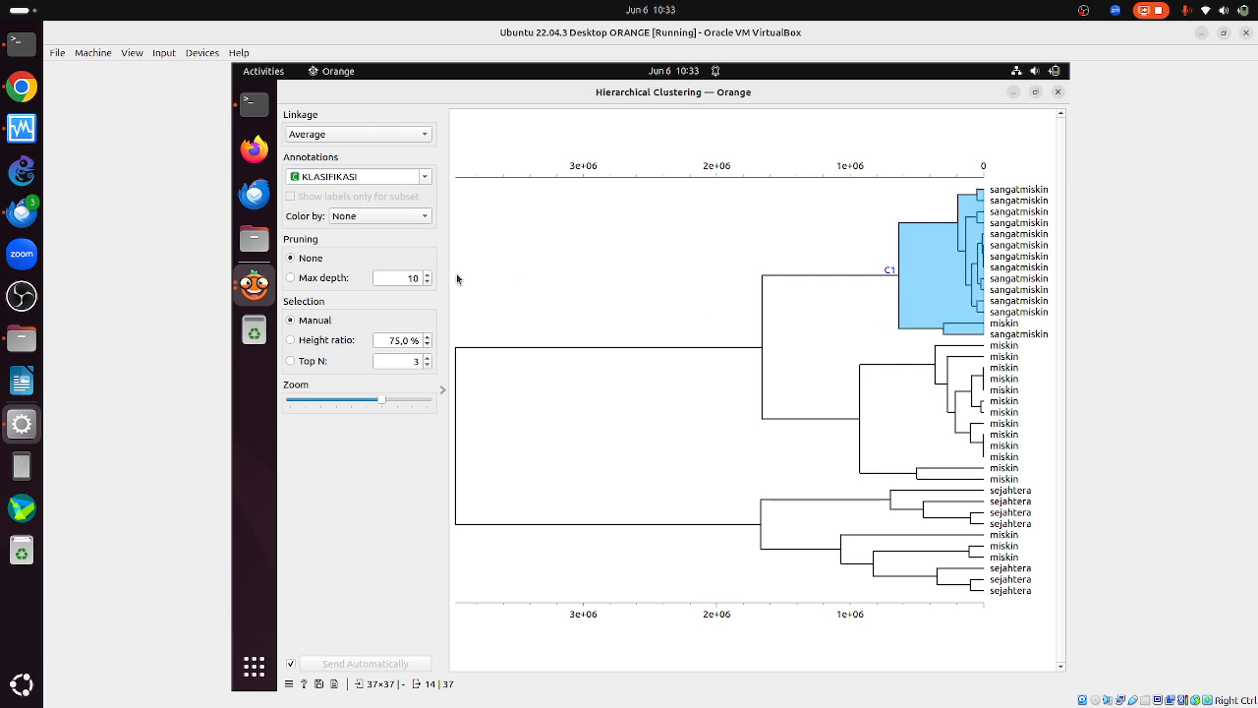
click(413, 176)
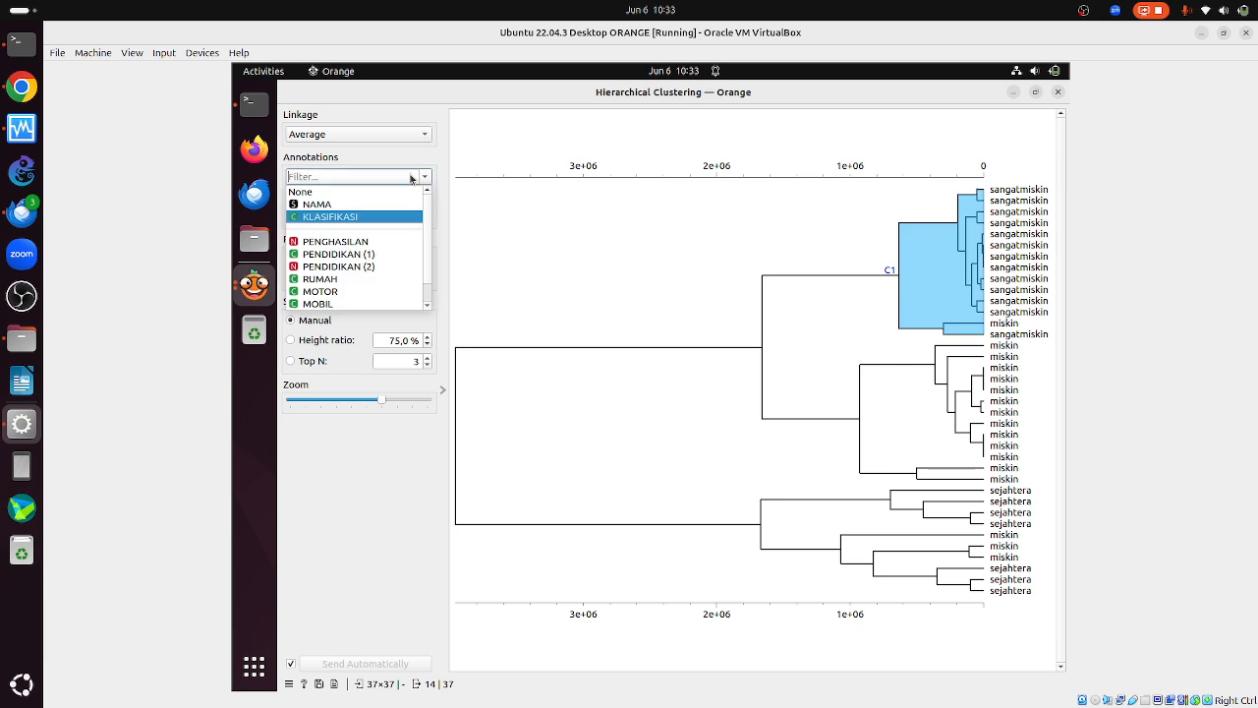
click(360, 206)
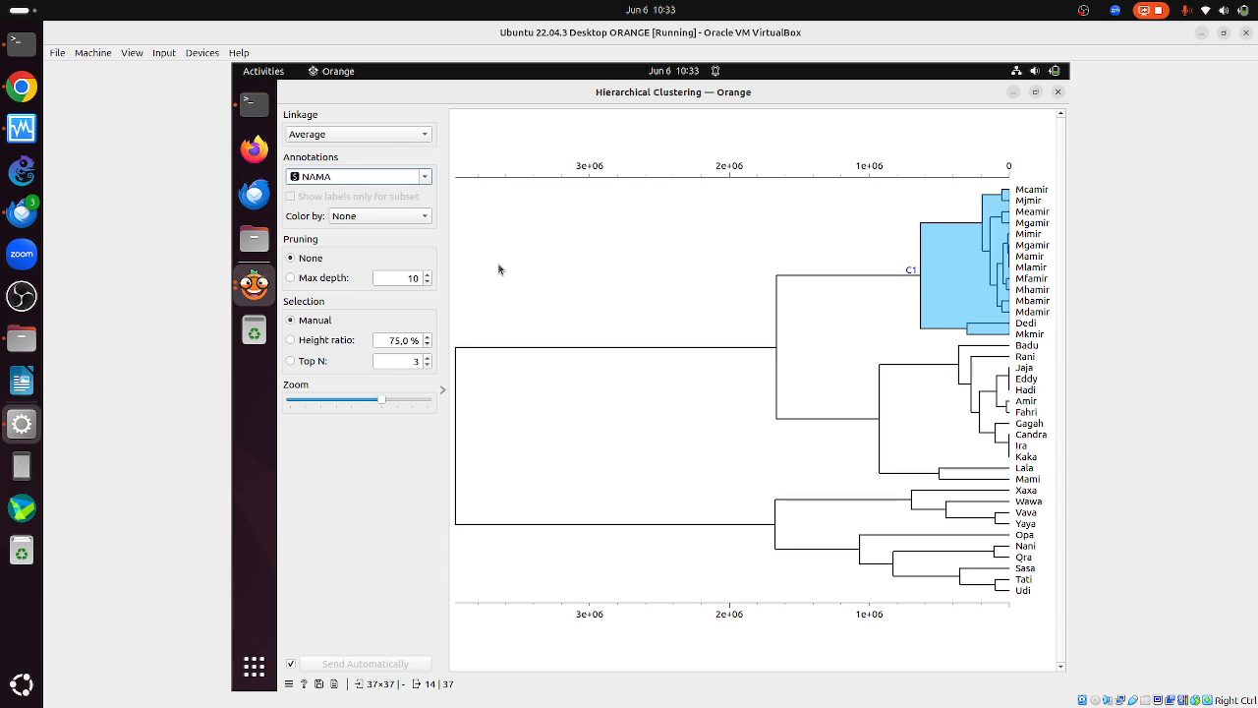
- Annotate the dendrogram by KLASIFIKASI again and examine the miskin branch and the lowest branch with the sejahtera rows
click(425, 177)
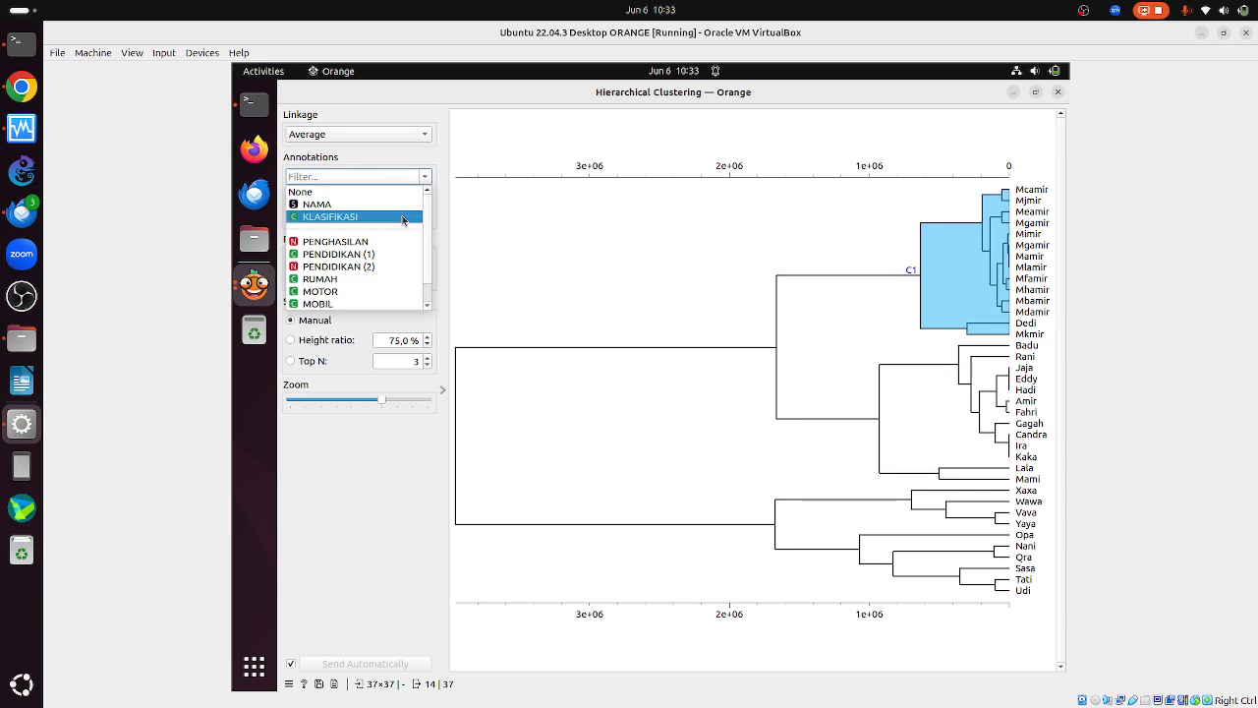
click(408, 217)
click(907, 408)
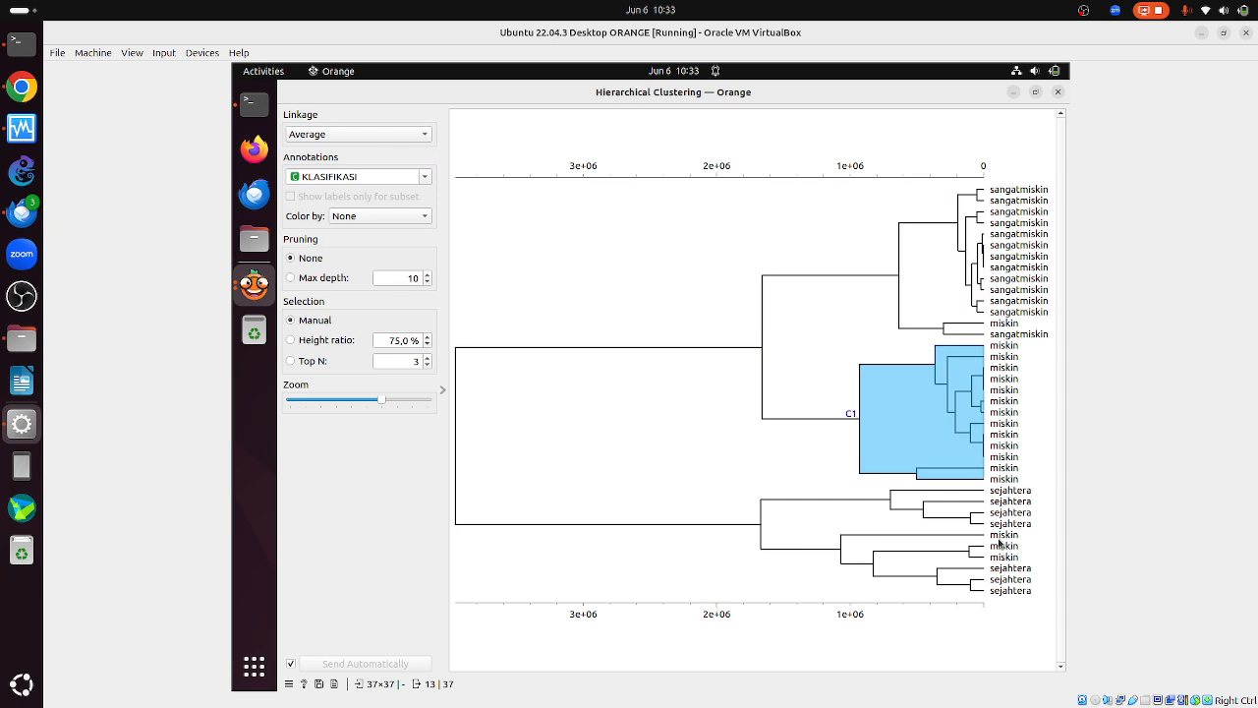
click(835, 531)
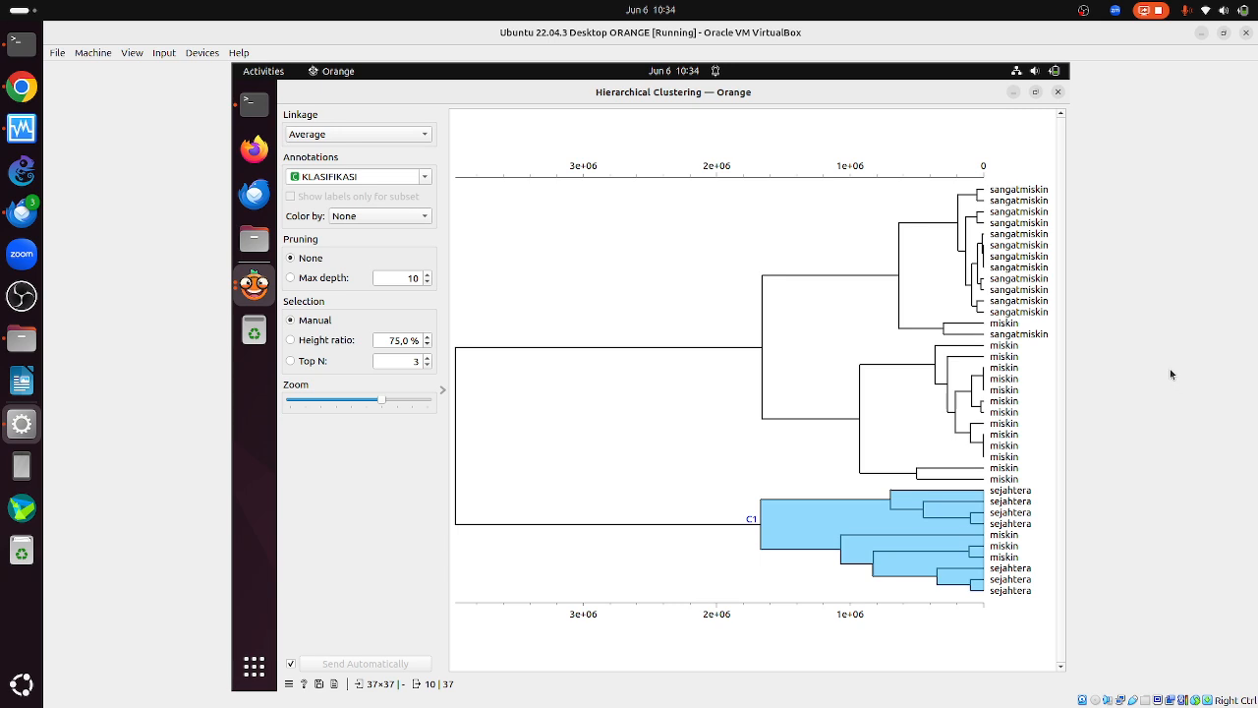
- Close the dendrogram and delete the Distances and Hierarchical Clustering widgets from the canvas
click(1058, 92)
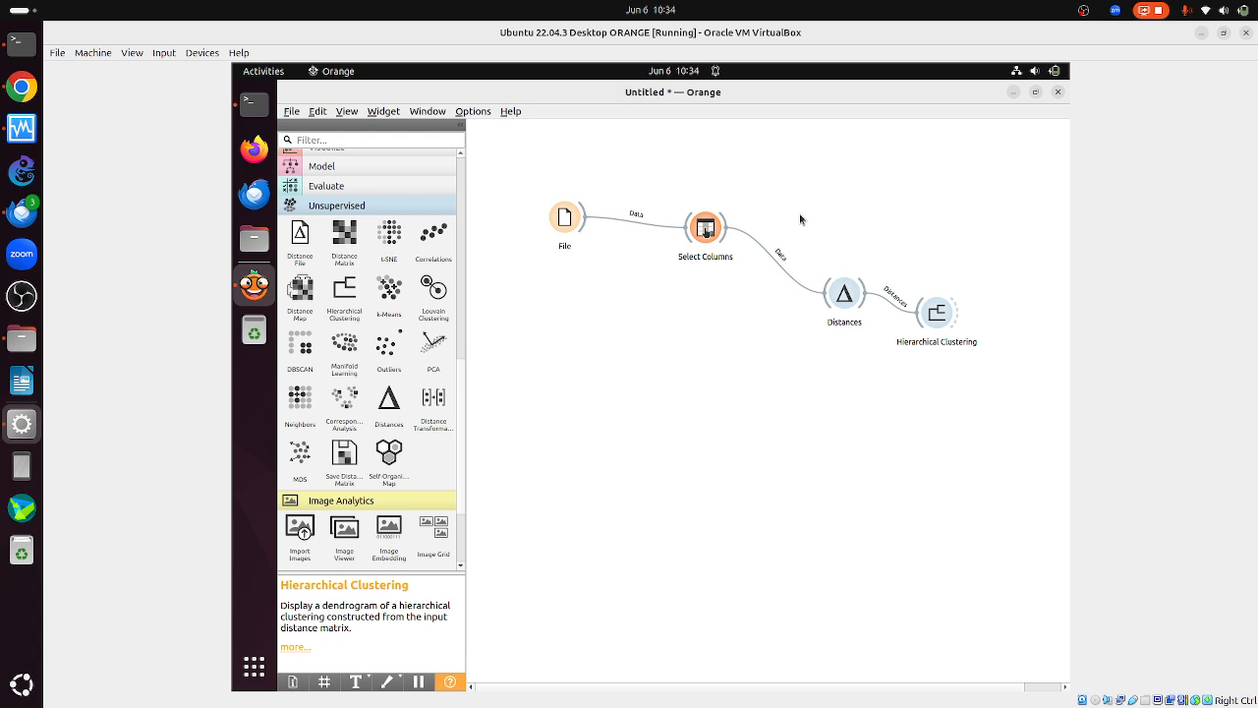
drag(800, 214, 995, 431)
key(Delete)
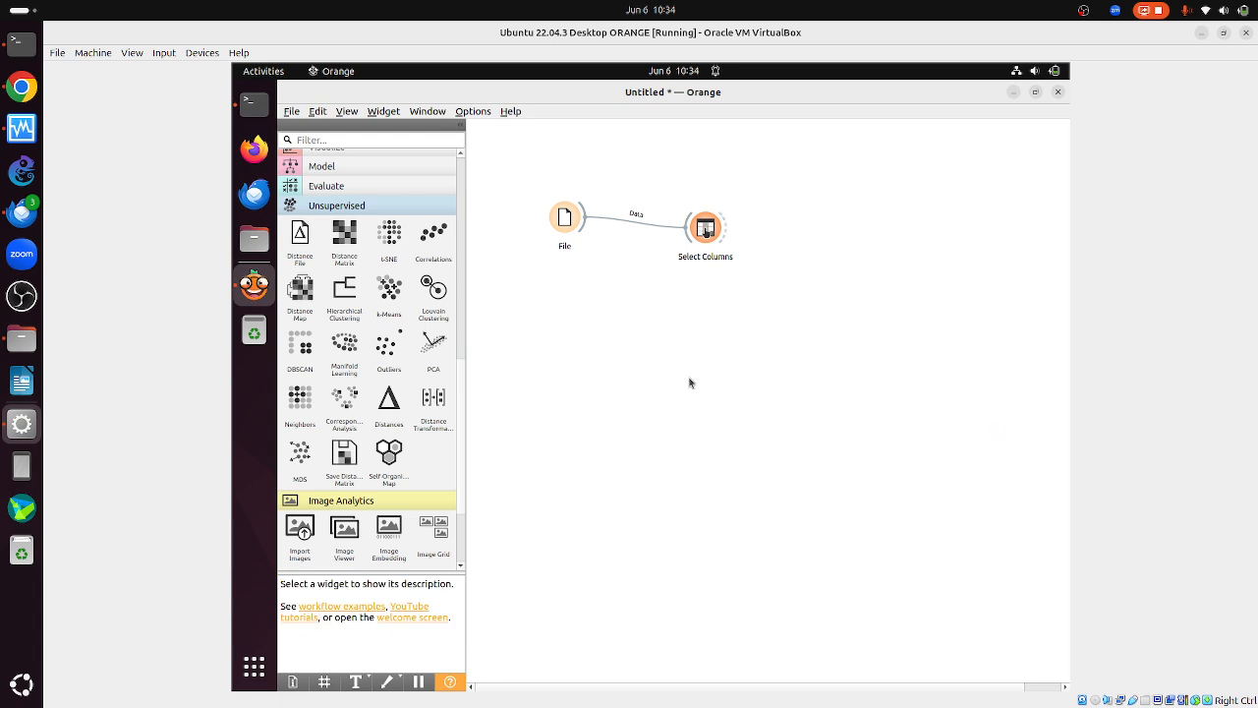
- Add a Test and Score widget from the Evaluate category, connect Select Columns to it, and check the assigned column roles
click(367, 206)
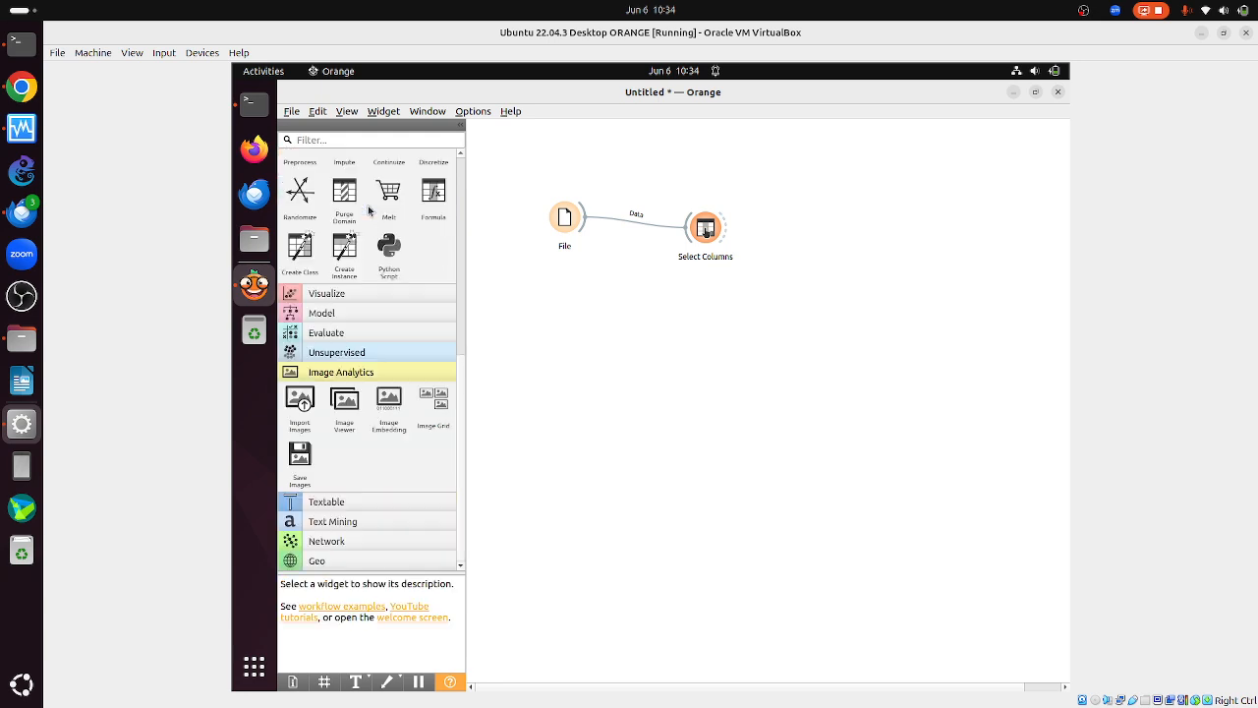
click(460, 221)
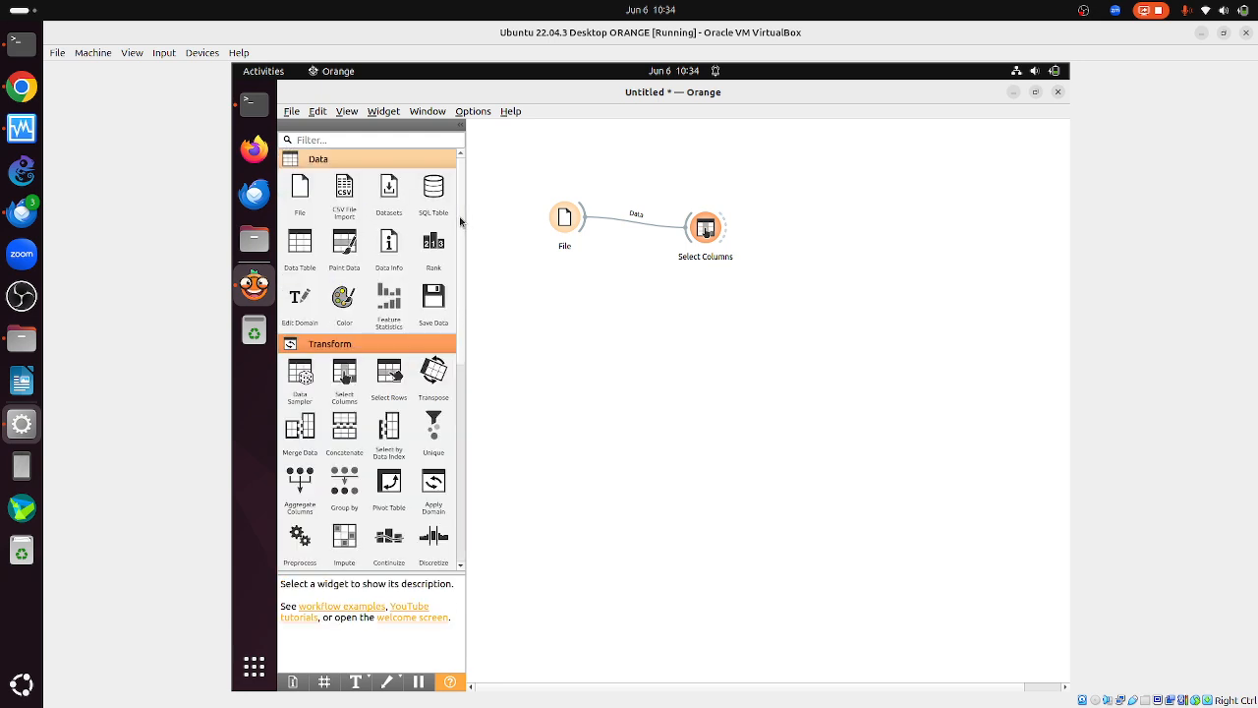
click(362, 163)
click(358, 180)
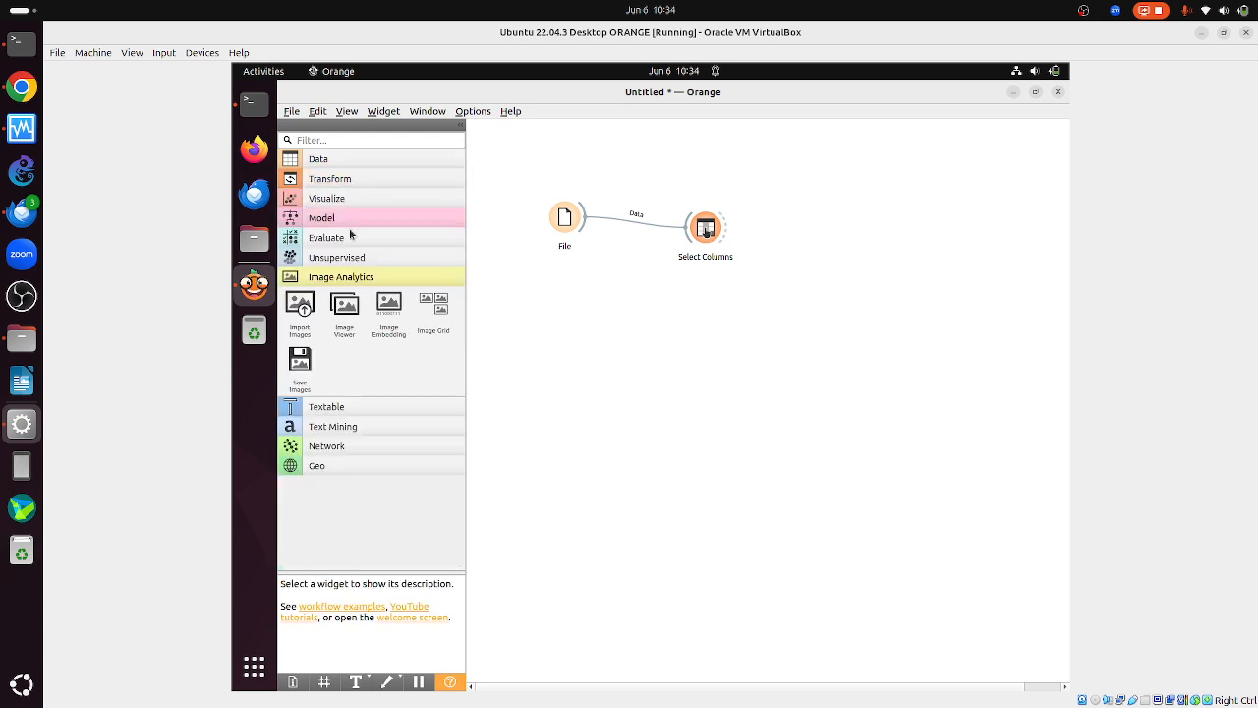
click(340, 280)
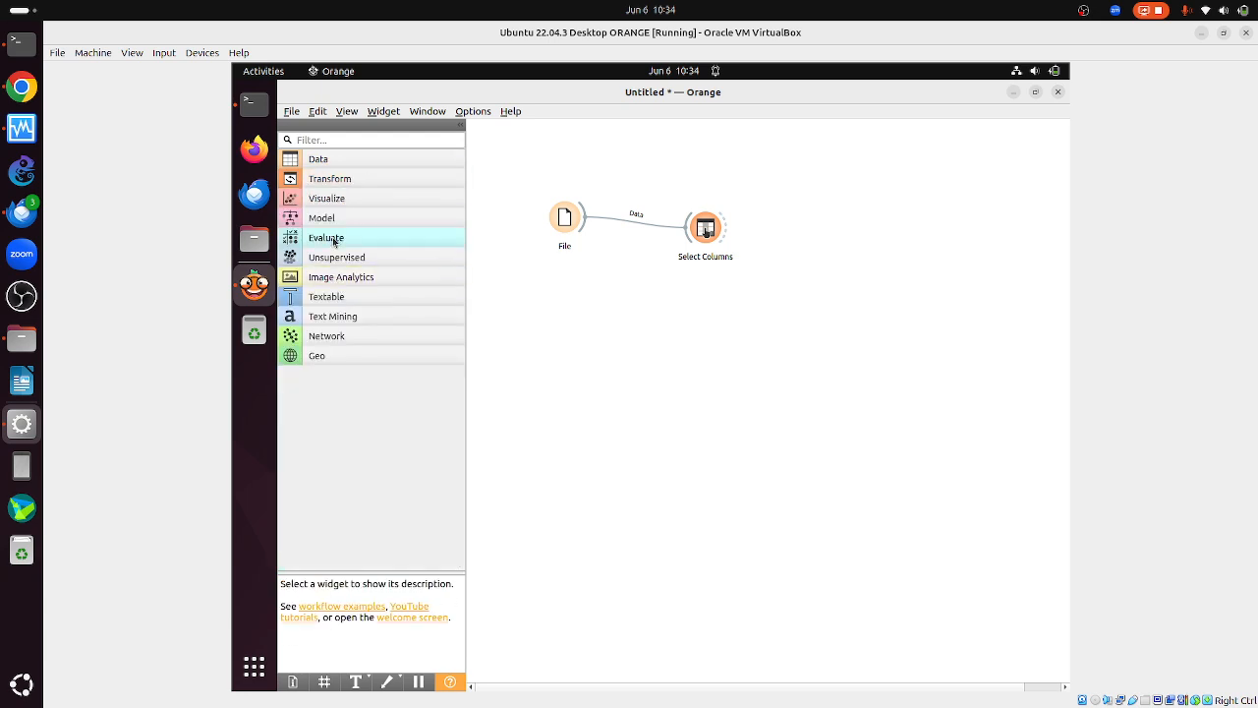
click(332, 238)
drag(300, 267, 853, 267)
click(788, 243)
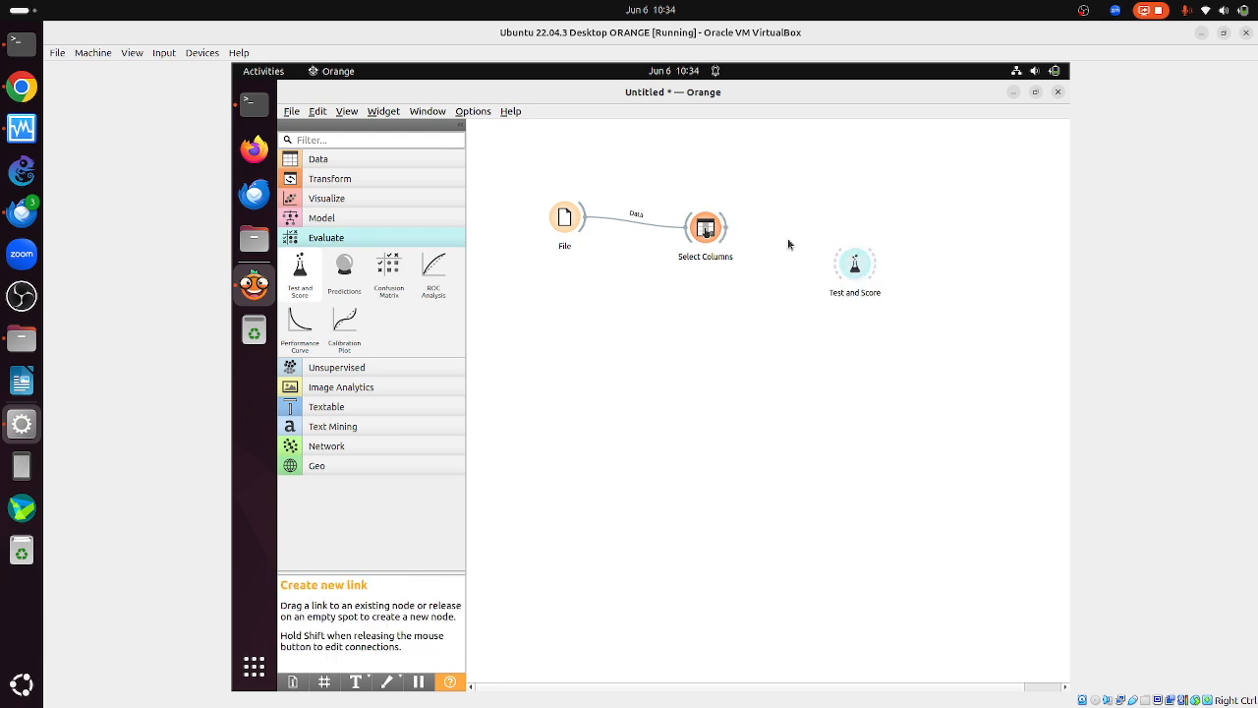
drag(789, 244, 854, 265)
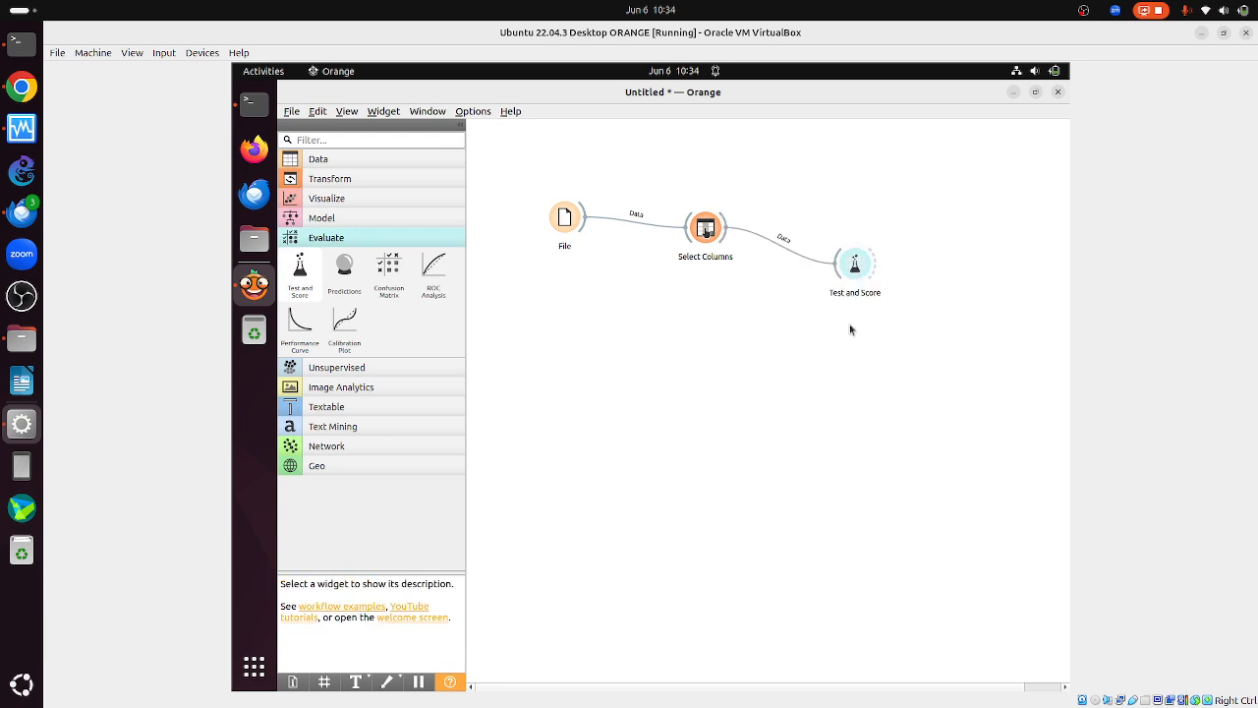
double_click(706, 228)
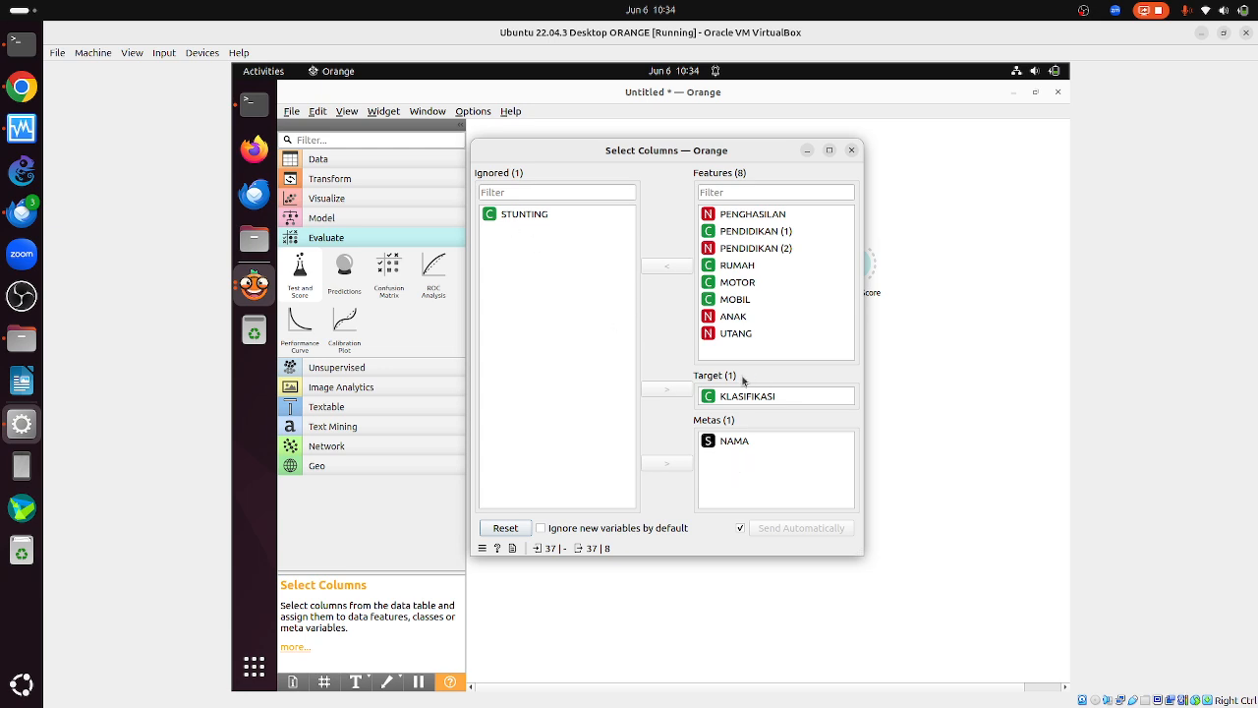
click(850, 150)
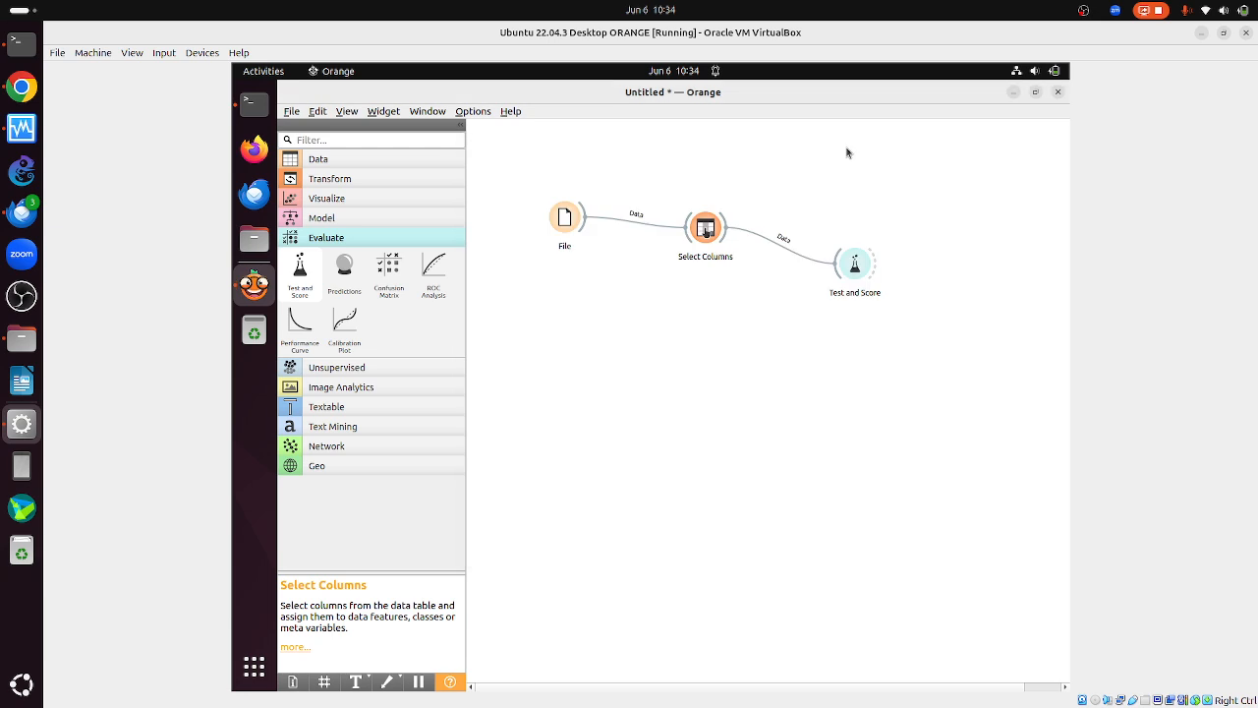
- Add Tree, Random Forest, Logistic Regression and Naive Bayes model widgets to the canvas below Select Columns
click(334, 216)
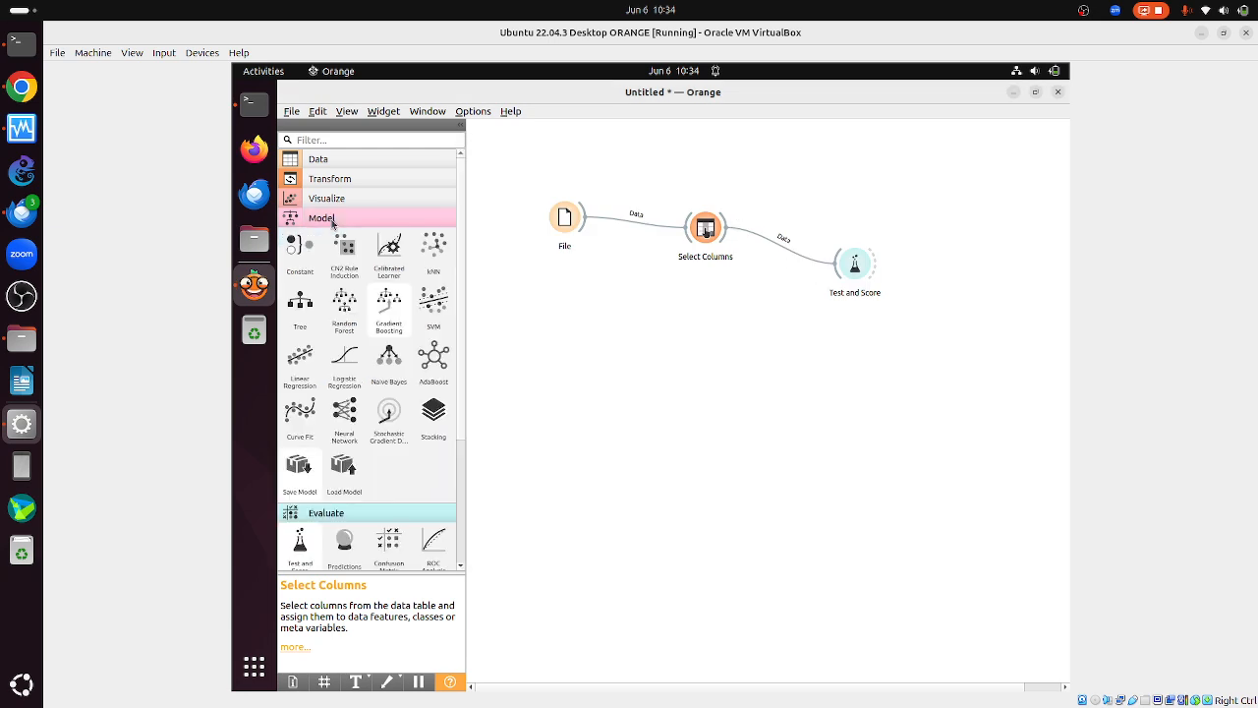
drag(307, 304, 648, 300)
drag(373, 307, 657, 367)
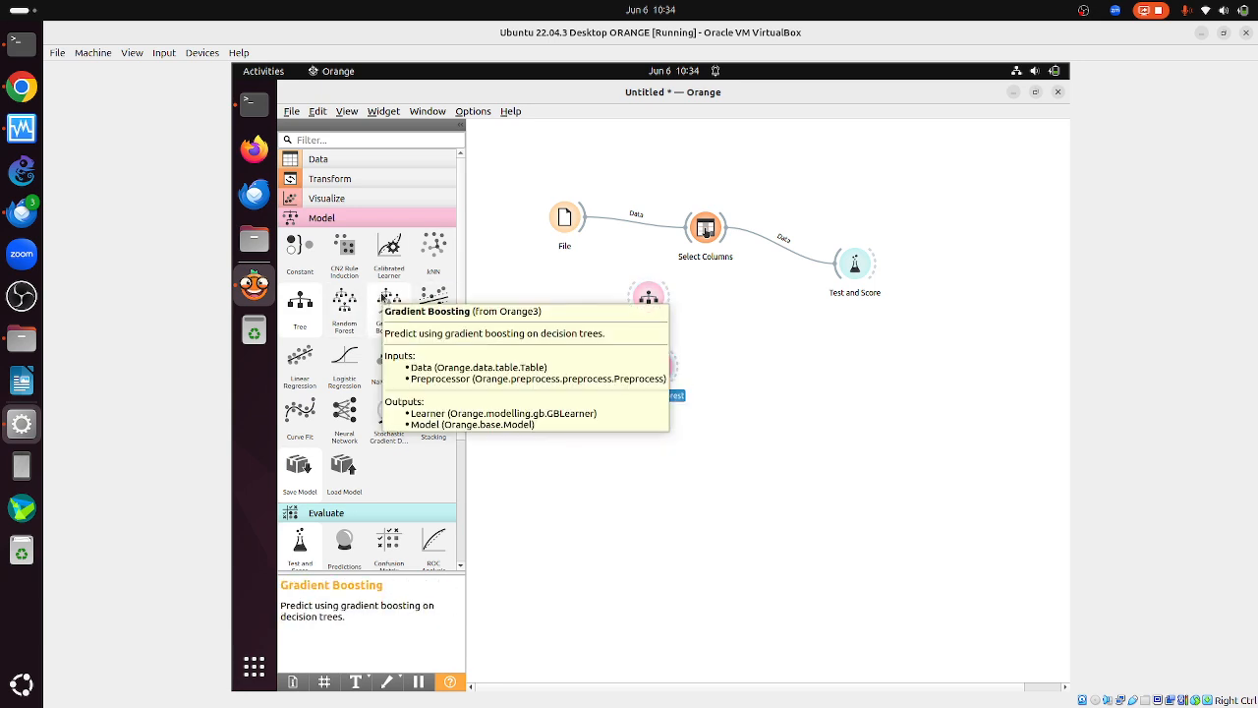
drag(344, 361, 732, 406)
drag(389, 359, 782, 466)
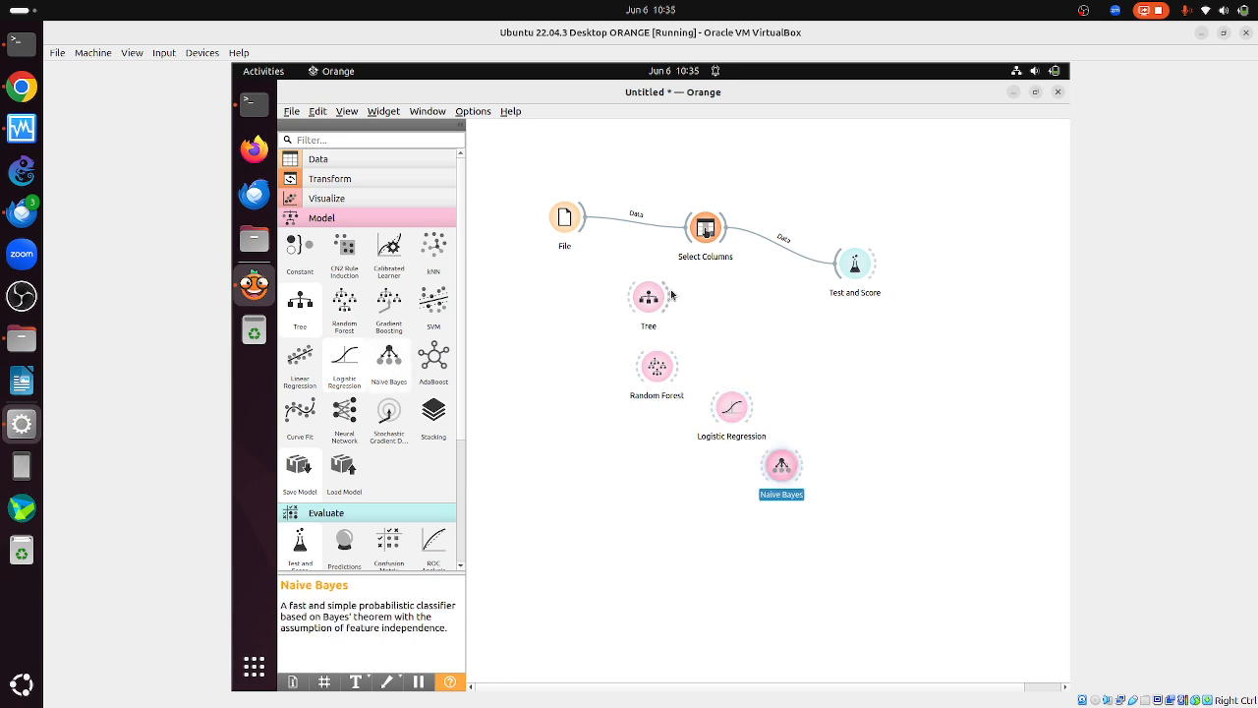
- Connect Tree, Random Forest, Logistic Regression and Naive Bayes to Test and Score, then review the models' cross-validation scores
drag(670, 297, 852, 264)
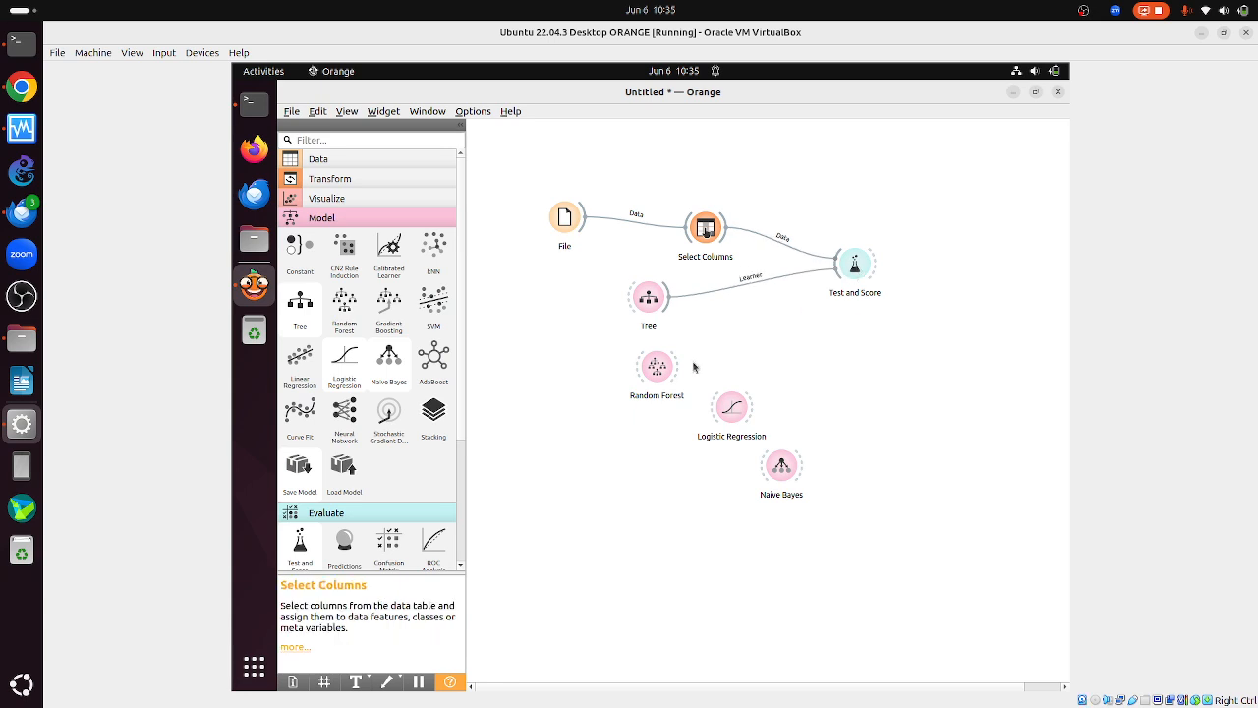
drag(678, 366, 844, 267)
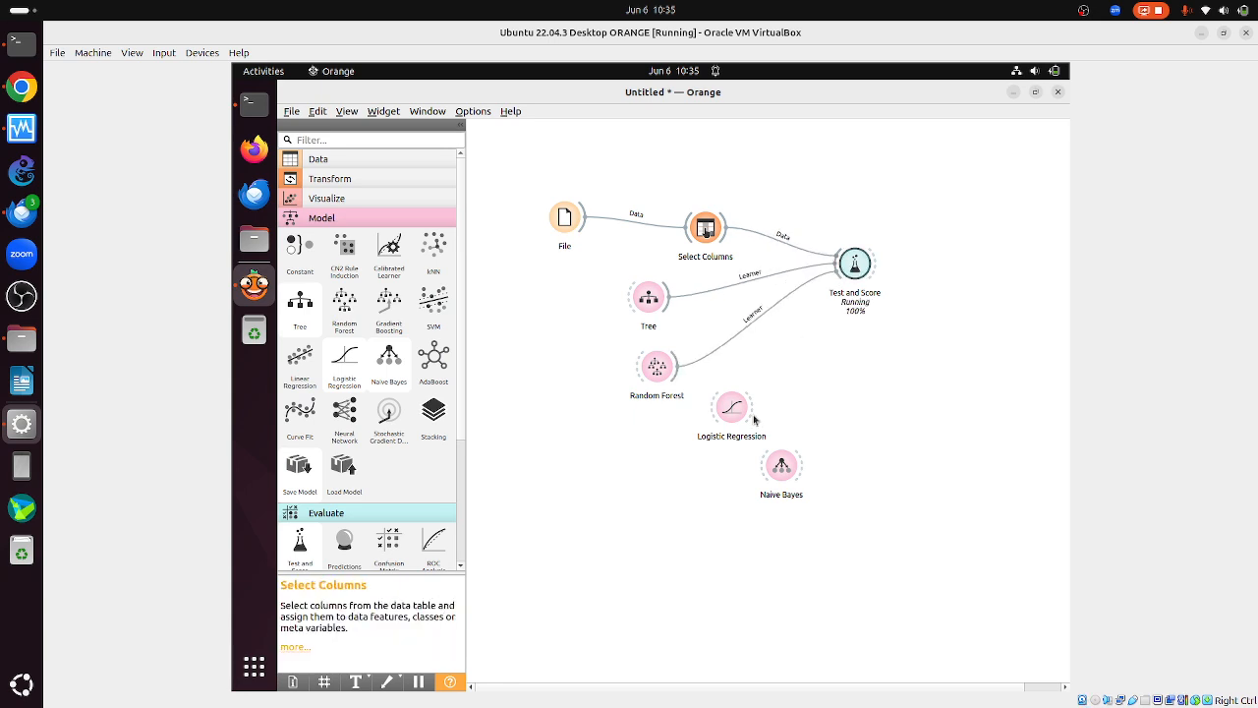
drag(754, 407, 843, 267)
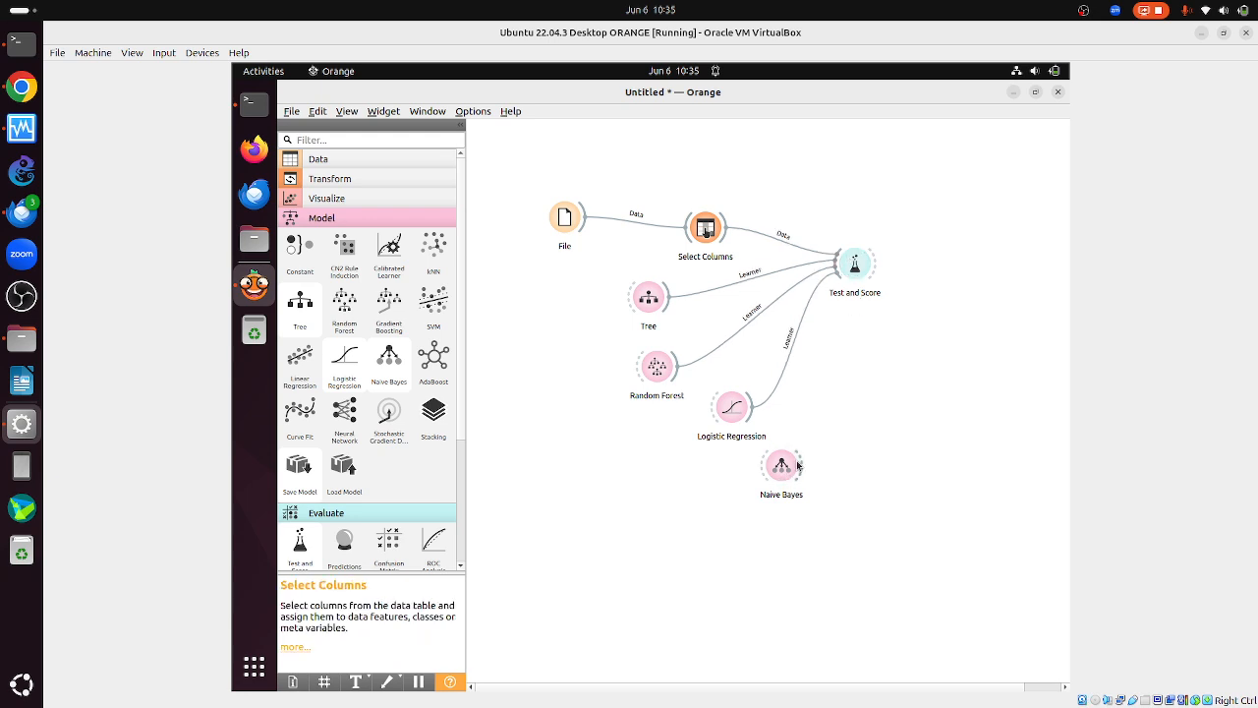
drag(802, 465, 867, 269)
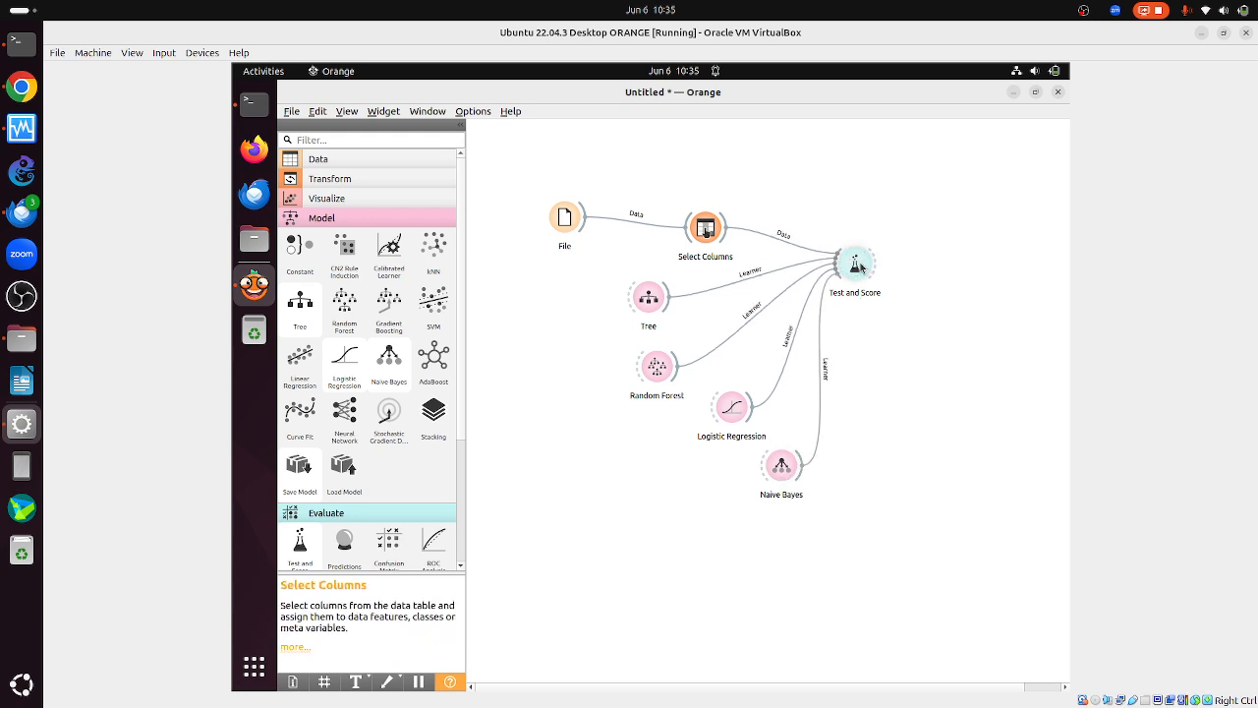
double_click(867, 270)
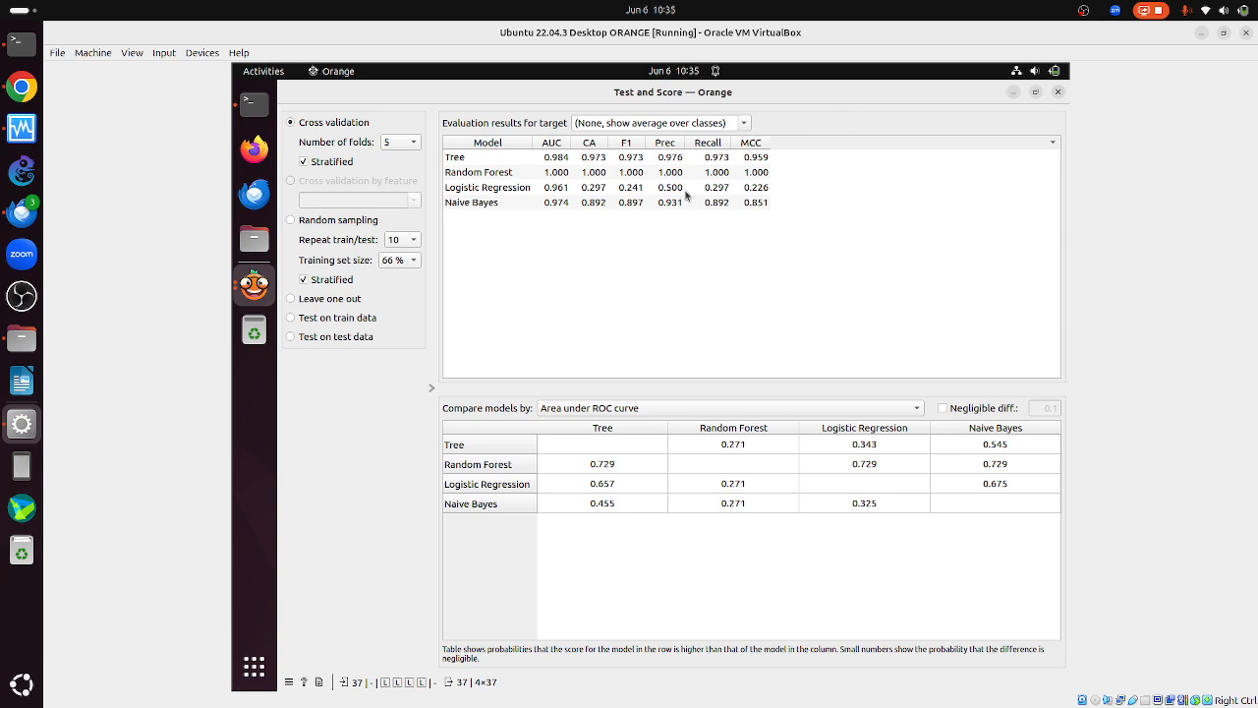
click(1059, 91)
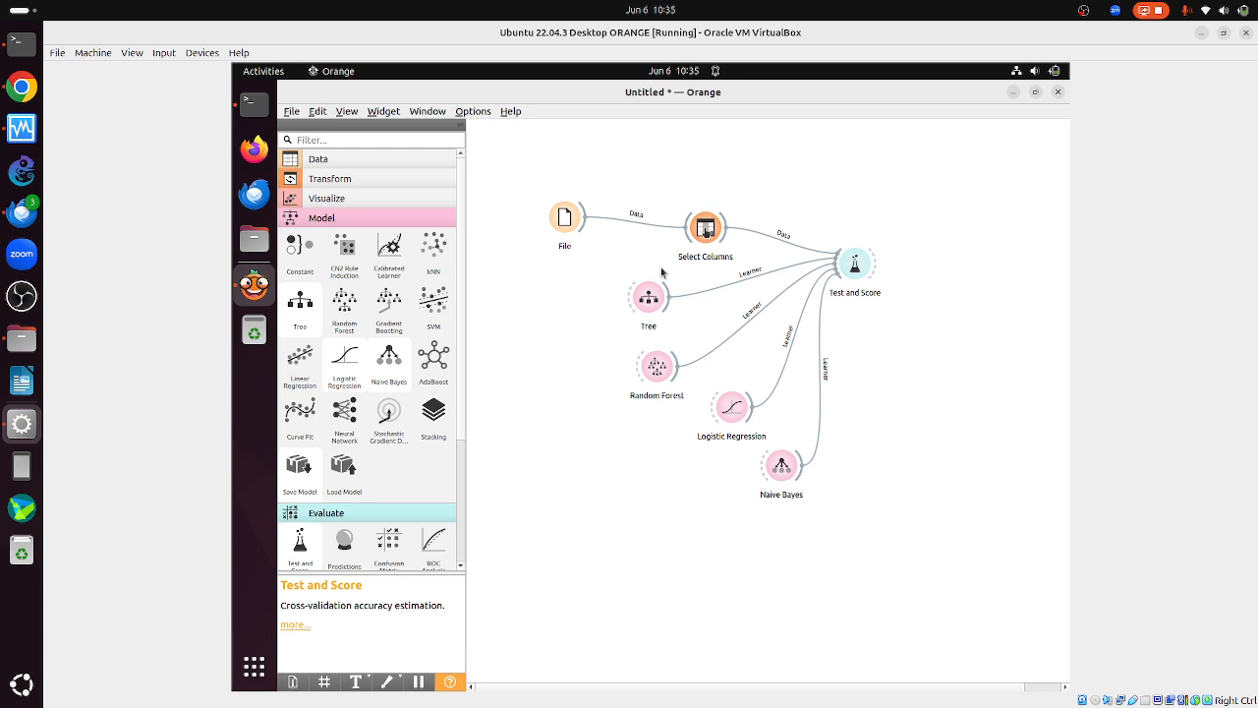
- Switch to Chrome, search Google for JITEKI plus the author's first name, and open the article on comparing machine learning and human judges
click(33, 85)
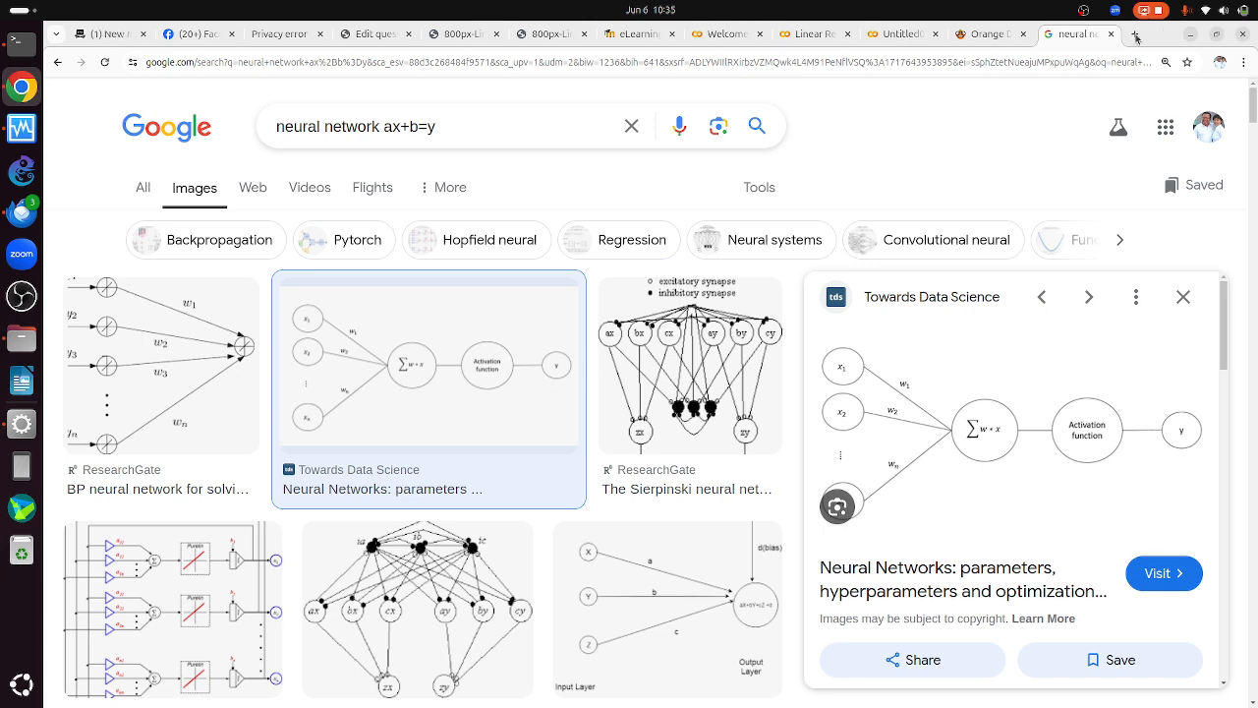
click(1135, 34)
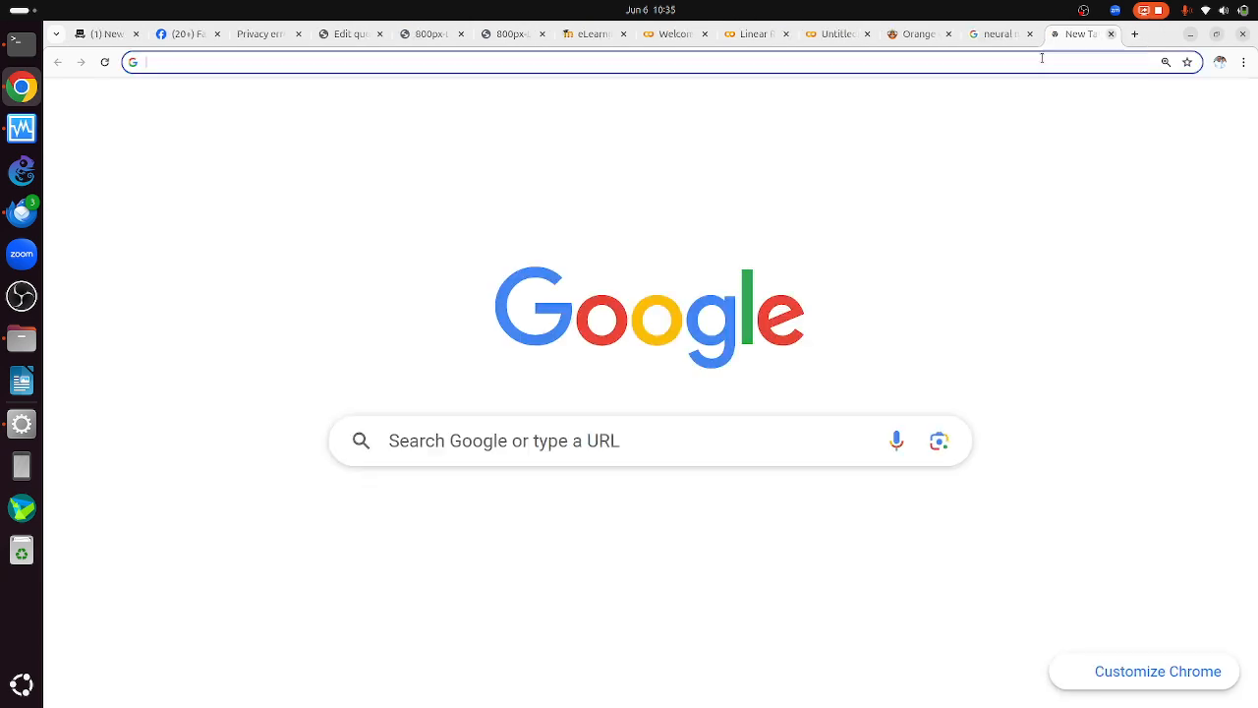
click(649, 441)
text(JITEKI onno)
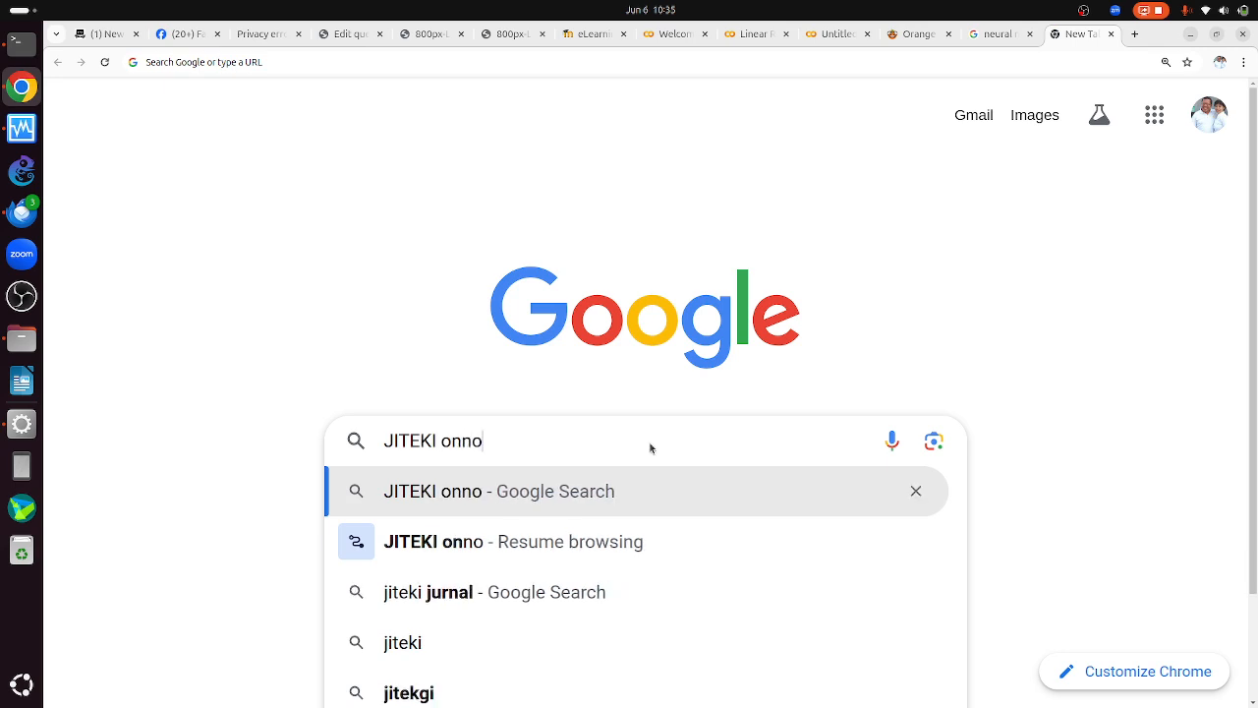
key(Return)
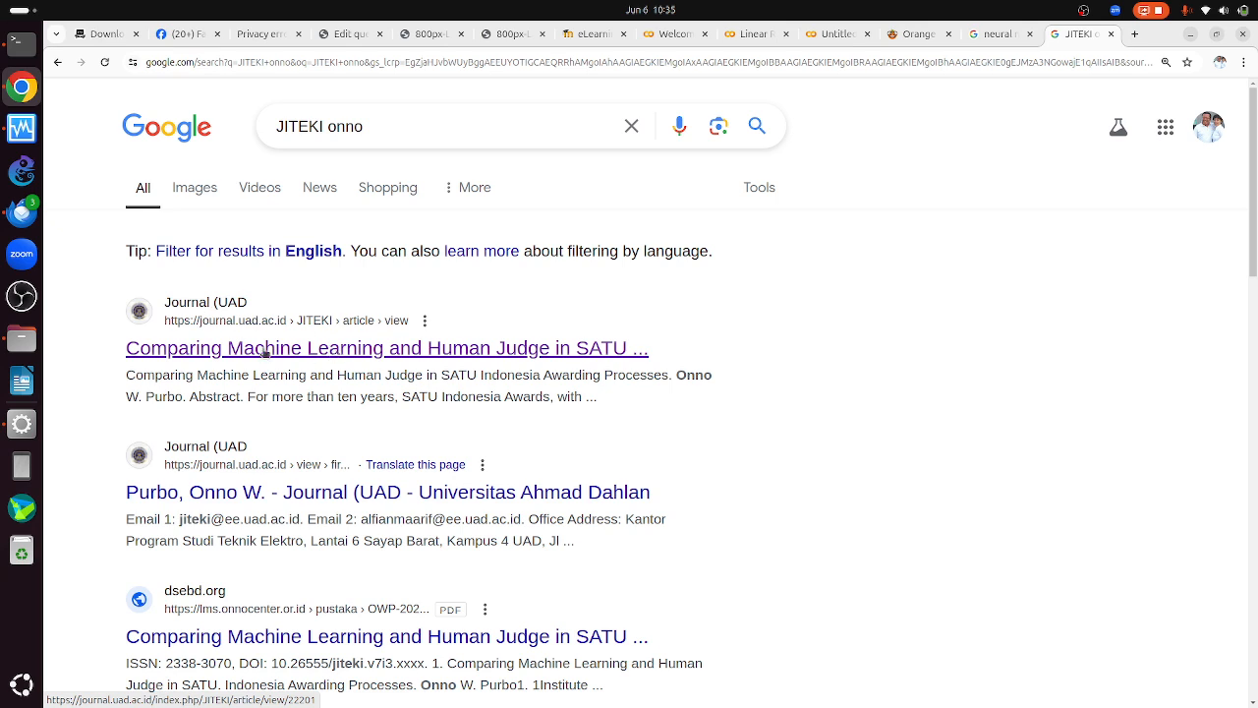
click(554, 356)
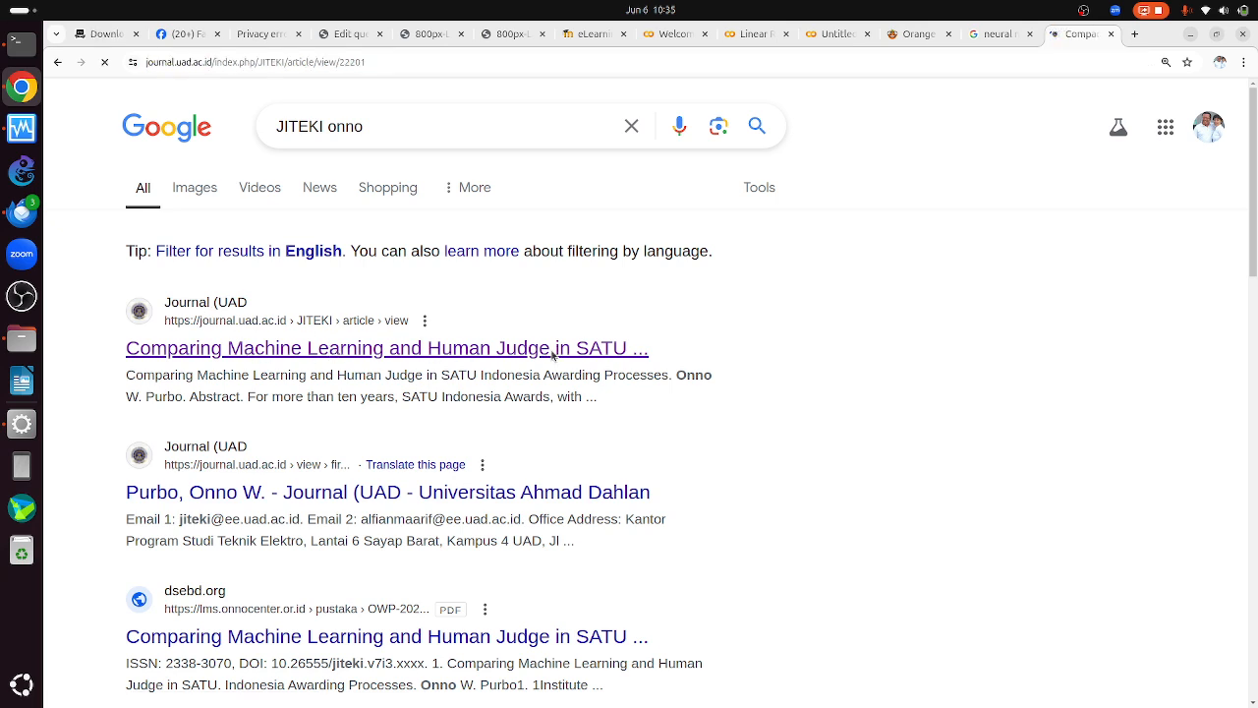
- Look over the article's Orange workflow figure and abstract, and open its full-text PDF
scroll(555, 349, down, 4)
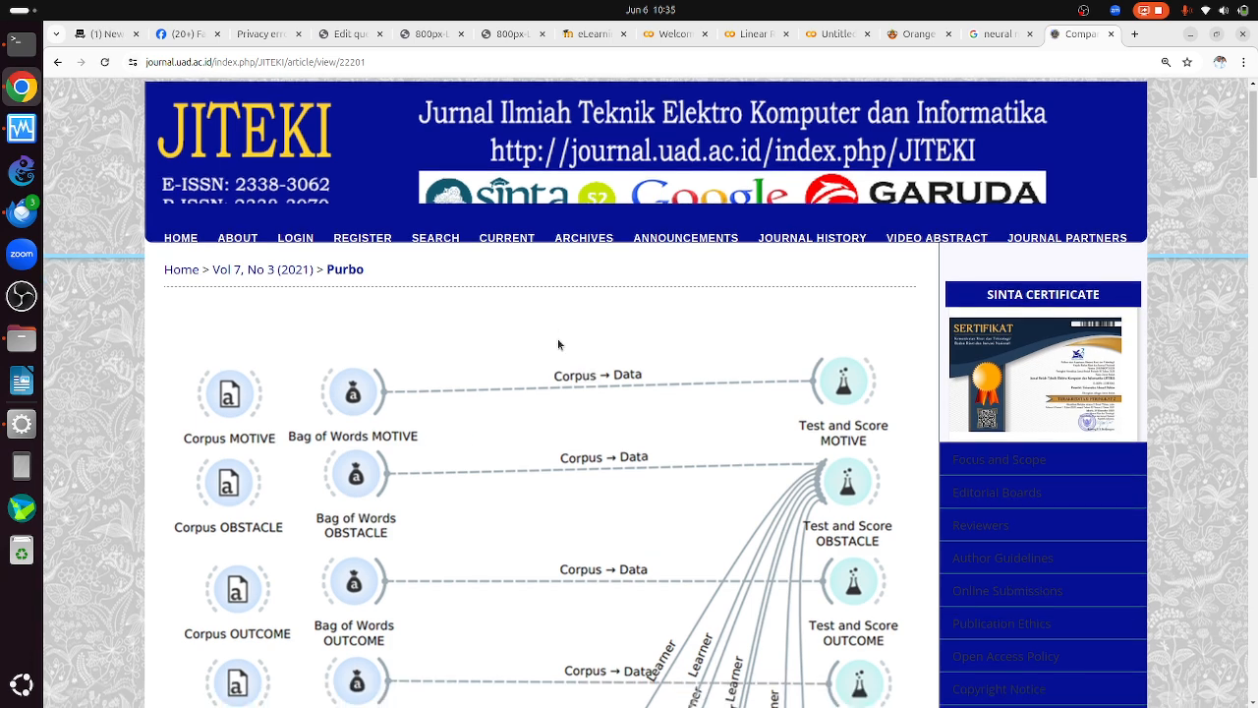
scroll(559, 341, down, 1)
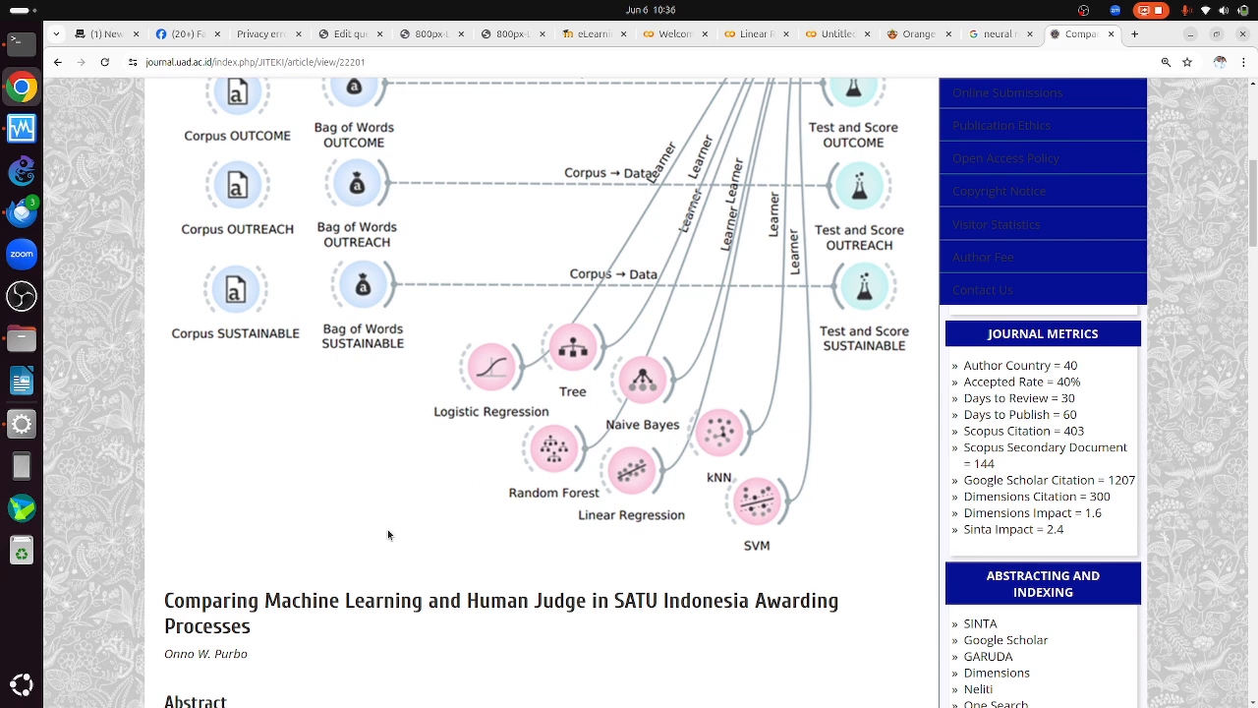
scroll(388, 535, down, 10)
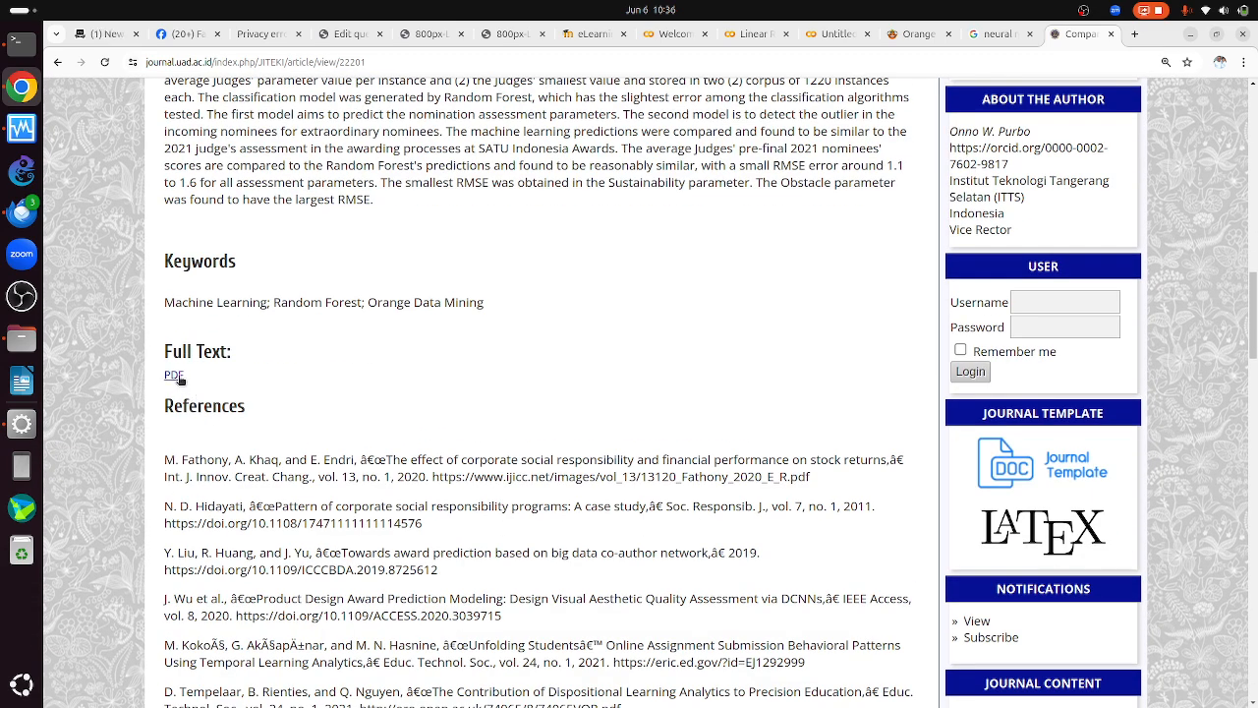
click(178, 379)
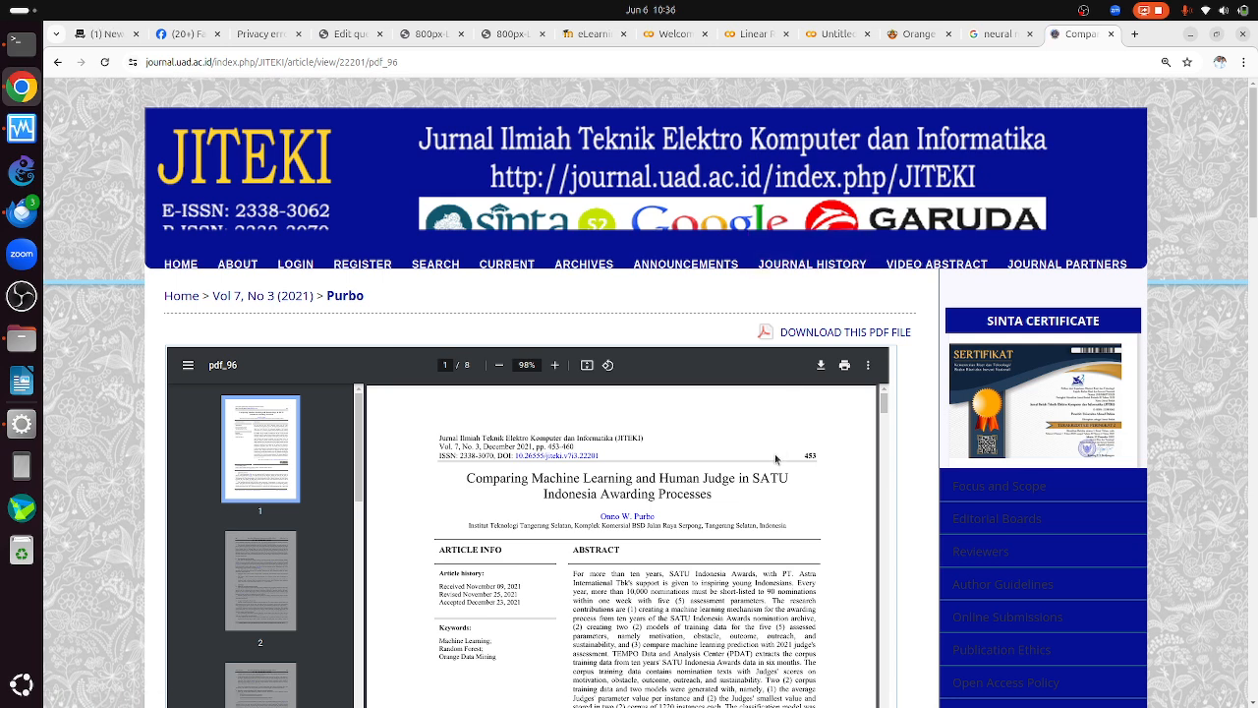
- Skim the PDF from the abstract to the conclusion, including the workflow figure and the algorithm error tables, and return to the first page
scroll(663, 551, down, 3)
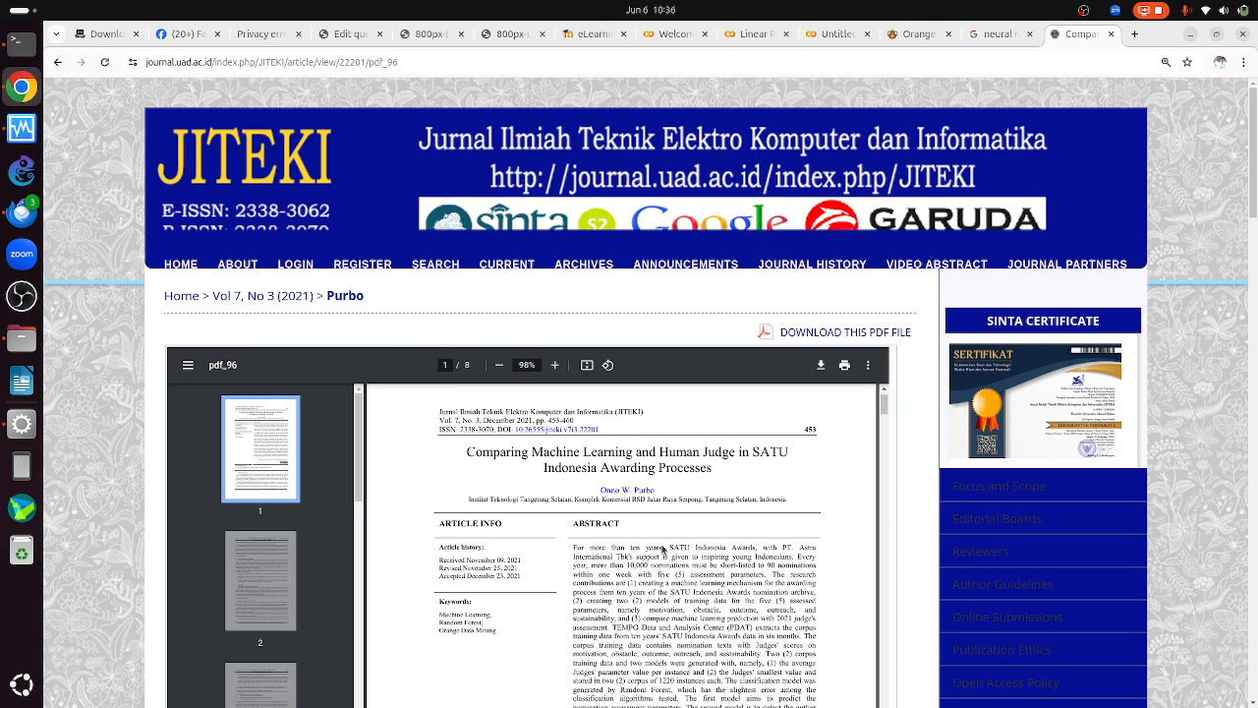
scroll(663, 551, up, 3)
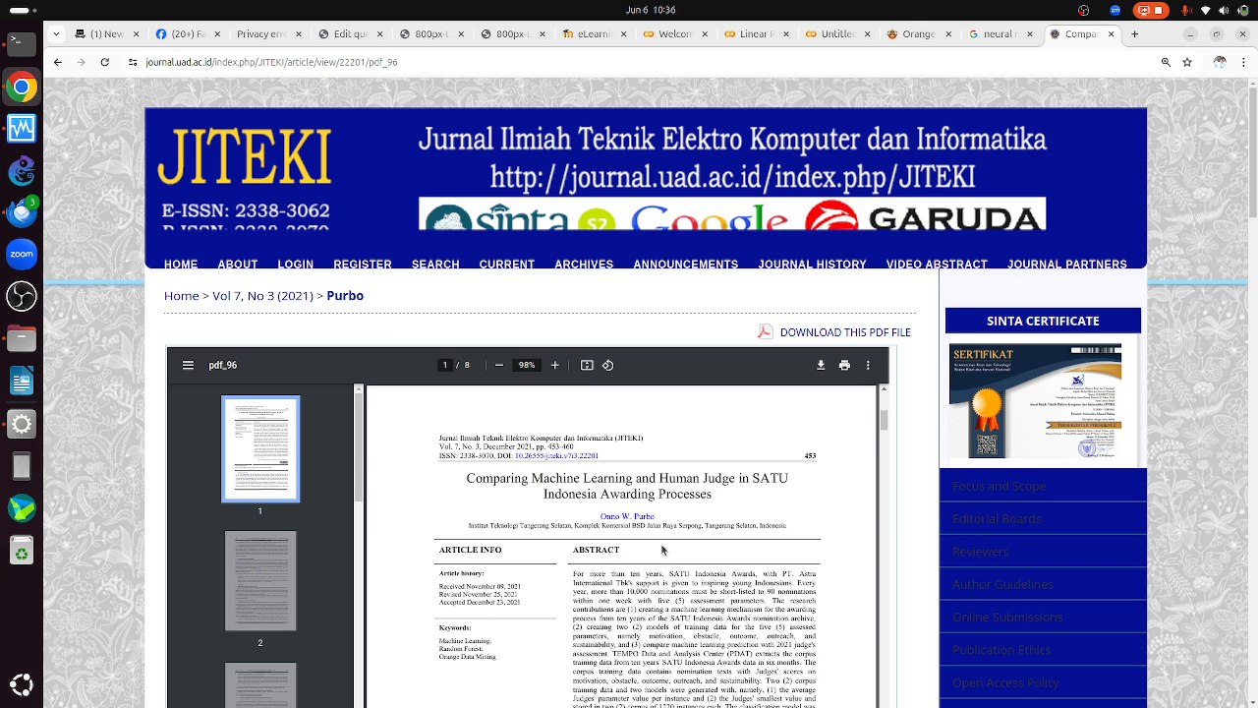
scroll(662, 551, down, 9)
scroll(662, 551, up, 6)
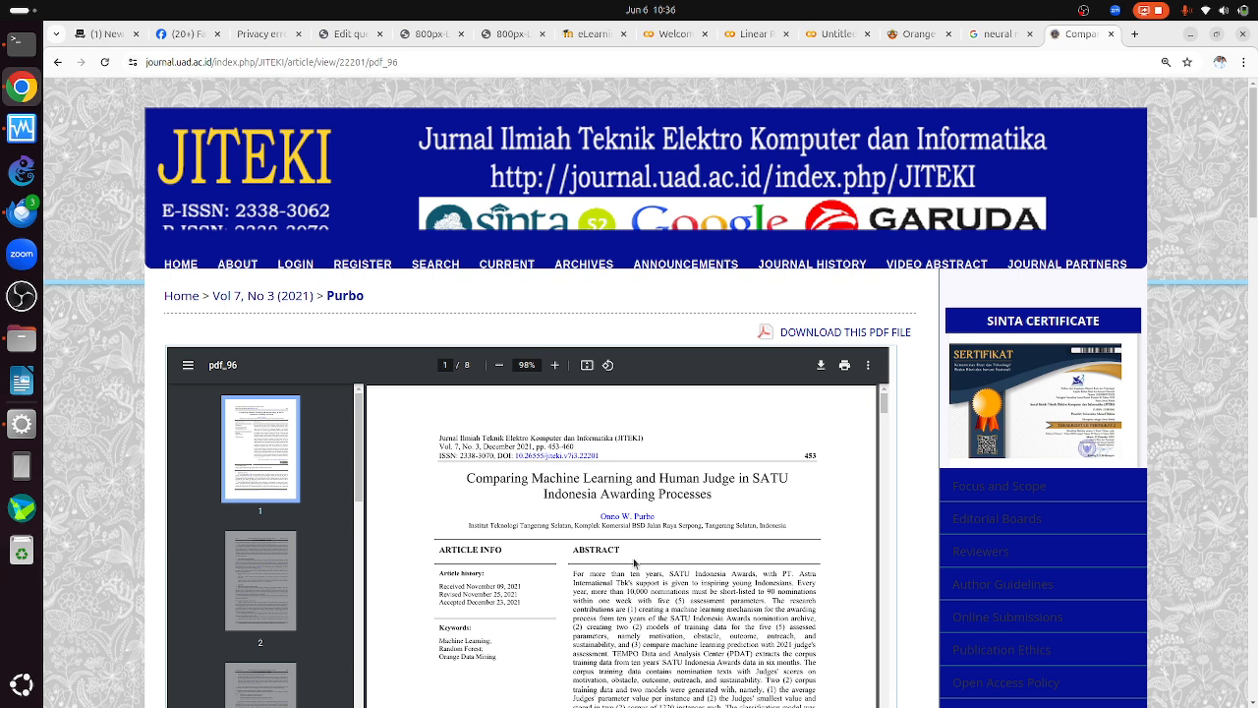
scroll(635, 563, down, 10)
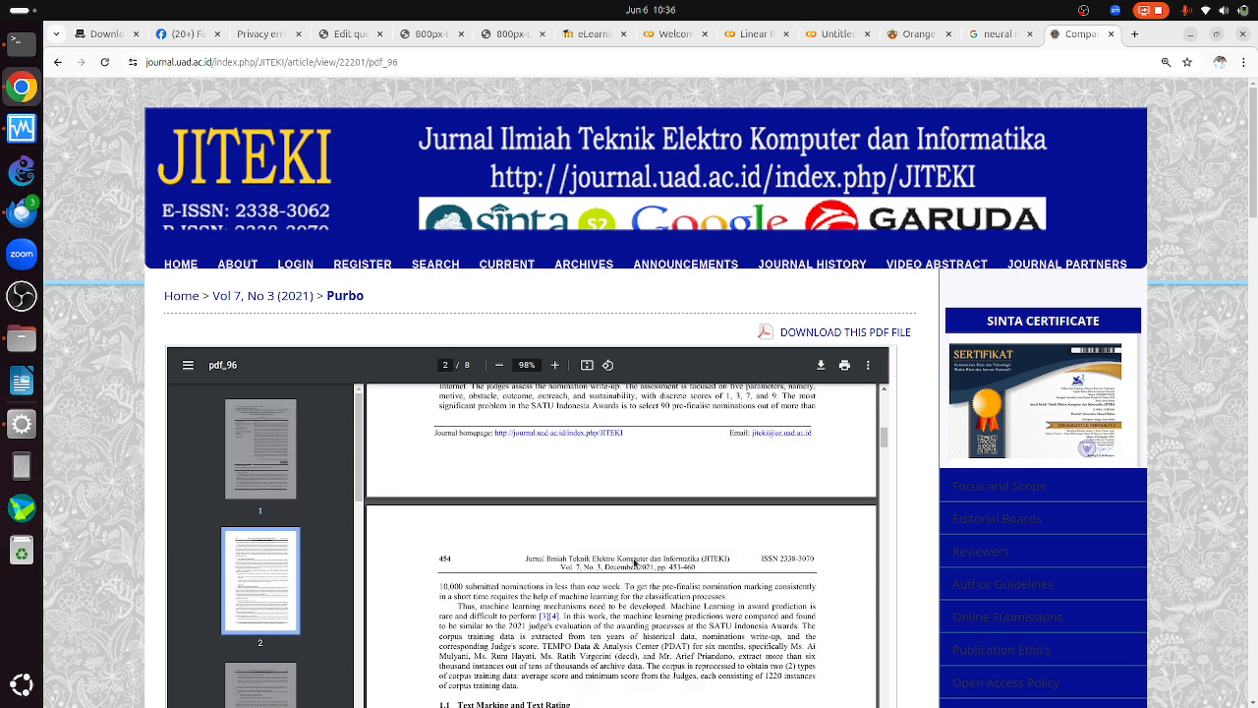
scroll(635, 563, down, 15)
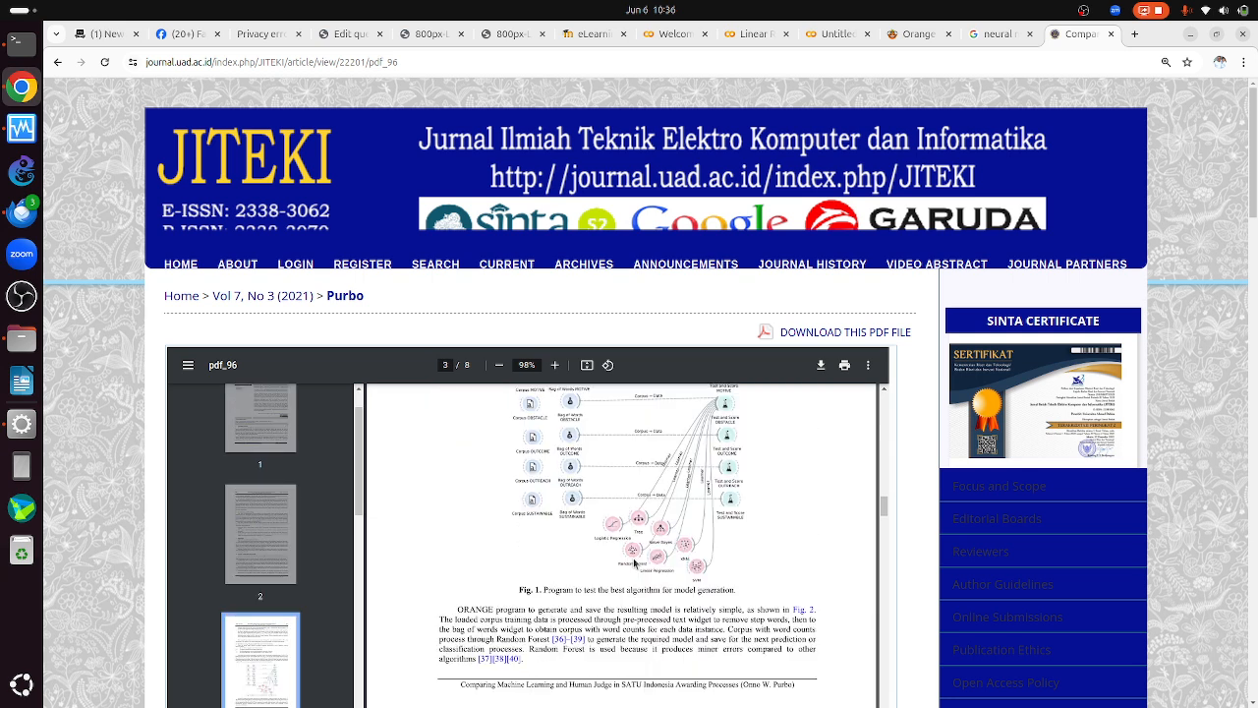
scroll(635, 563, down, 15)
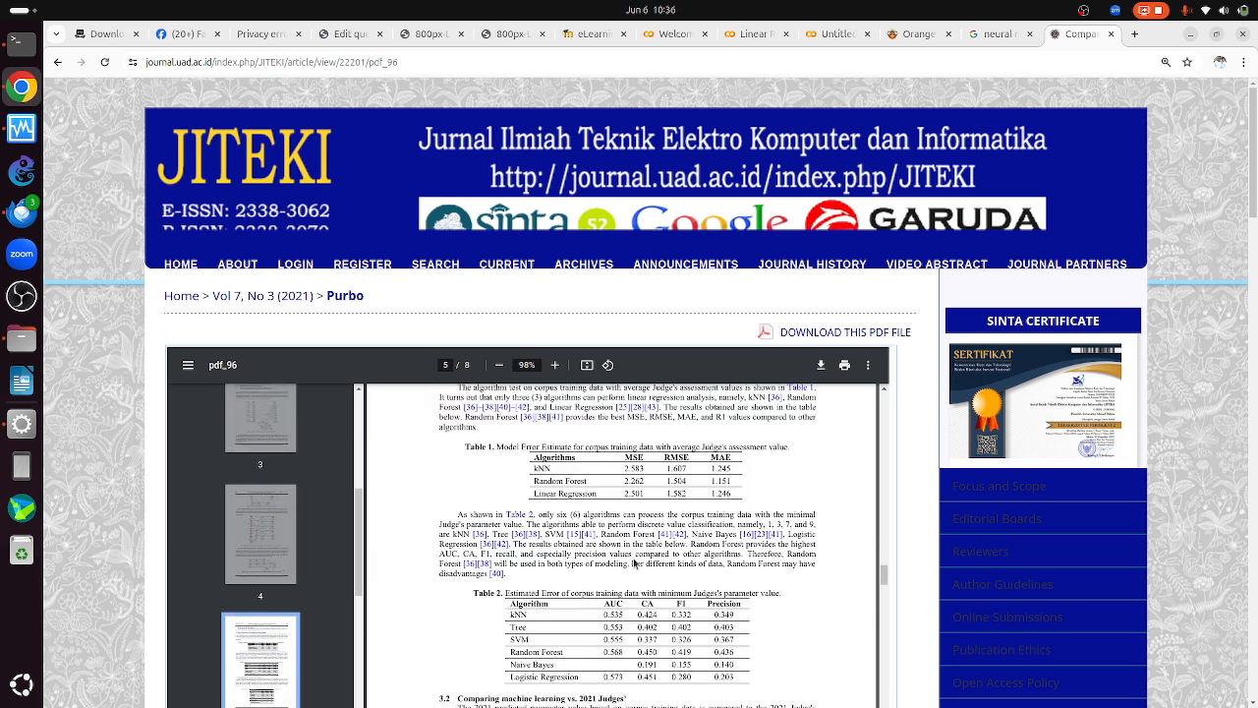
scroll(635, 564, down, 4)
scroll(635, 563, up, 12)
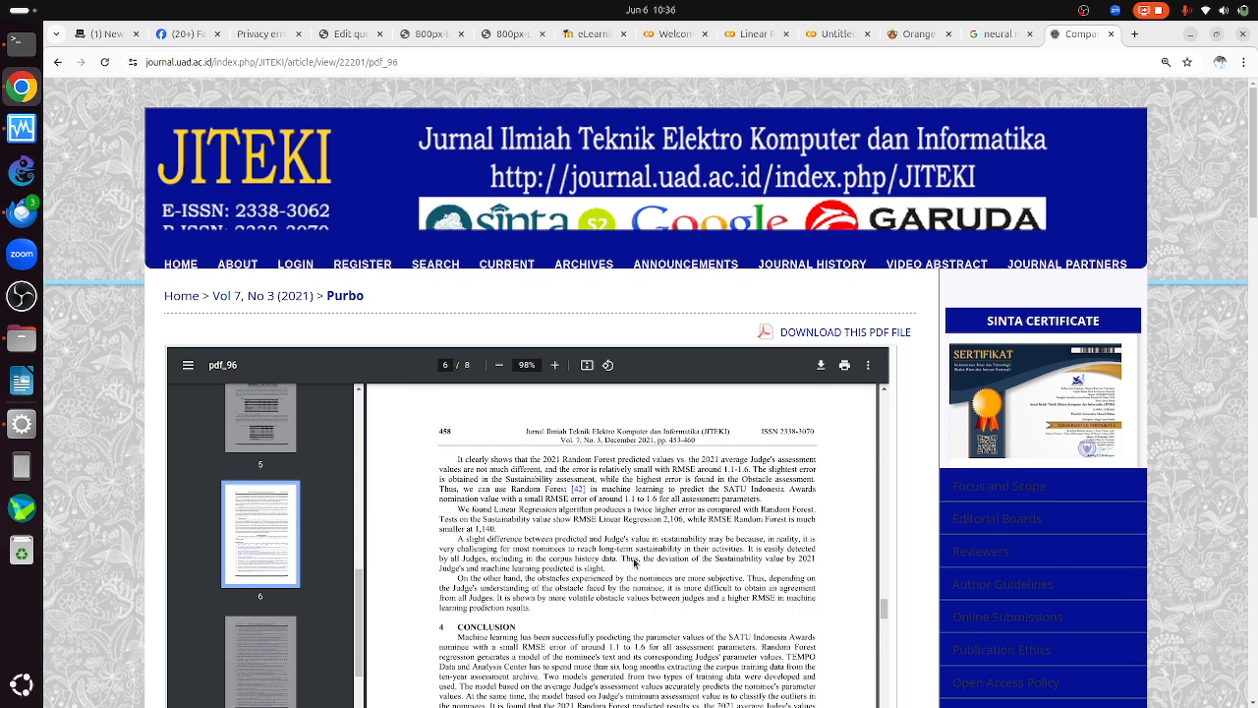
scroll(635, 564, up, 20)
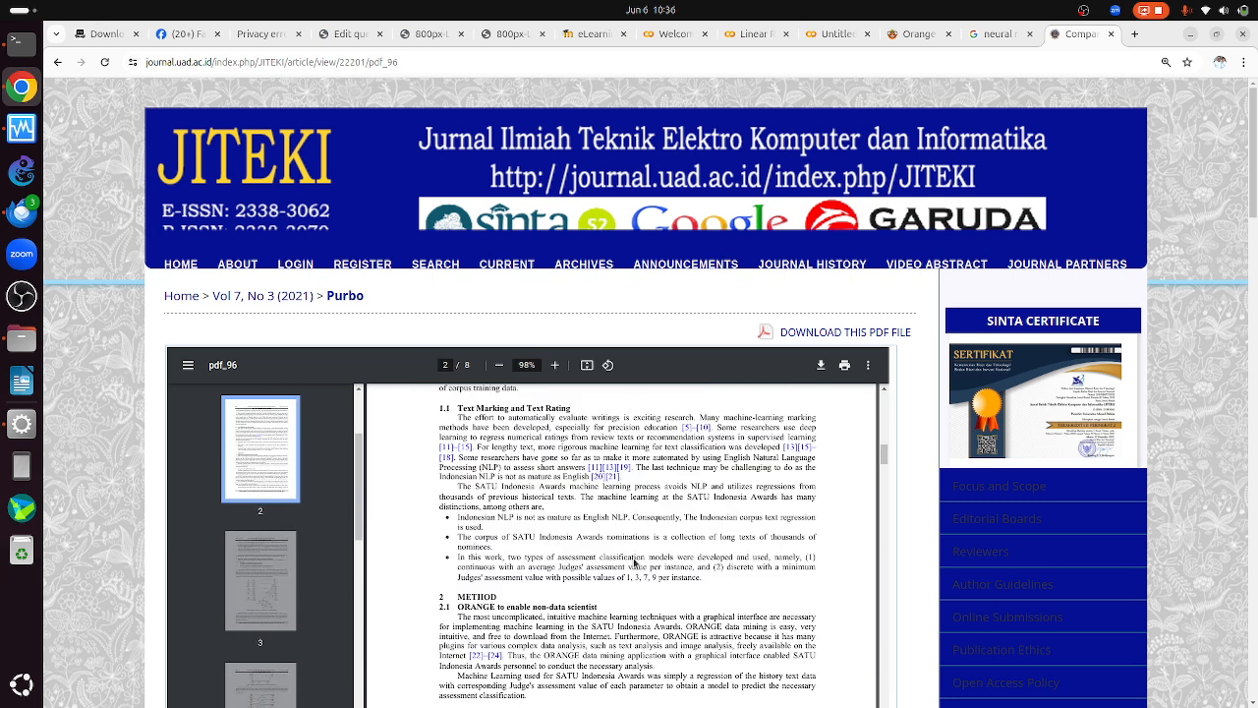
scroll(635, 563, up, 10)
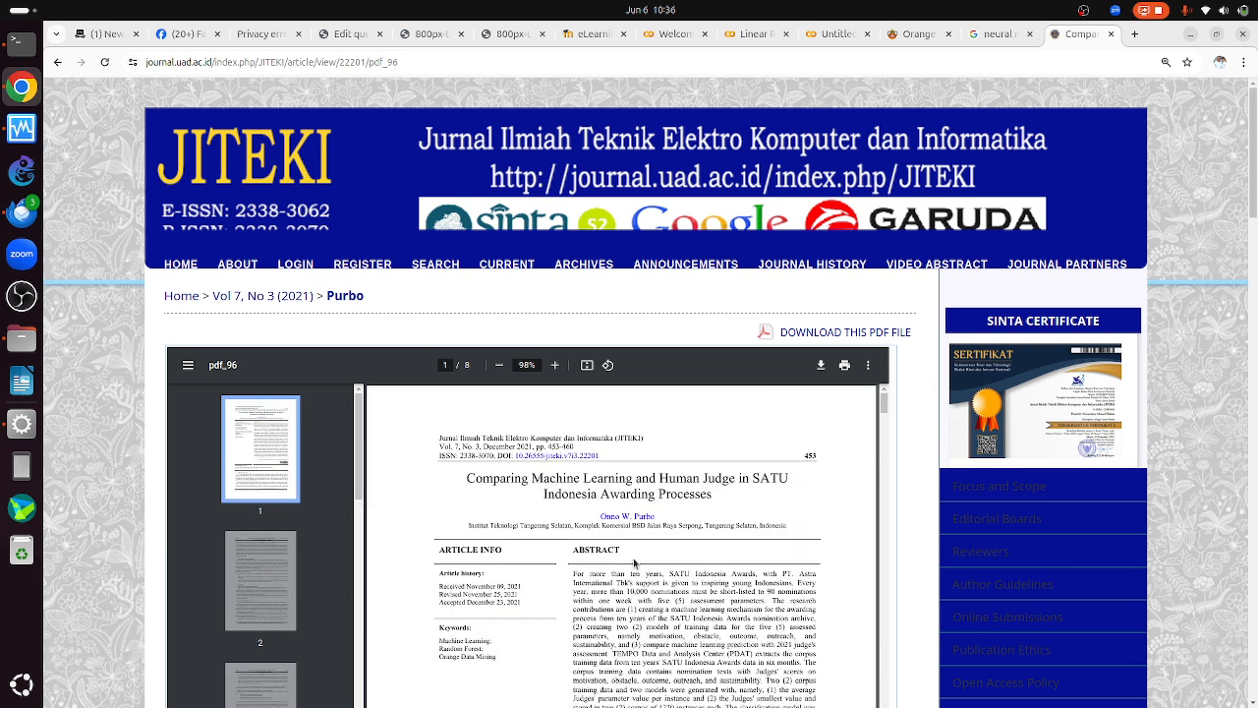
- Go through the paper's workflow figures, result tables, references and author biography, and close the article
scroll(636, 564, down, 10)
scroll(635, 564, down, 8)
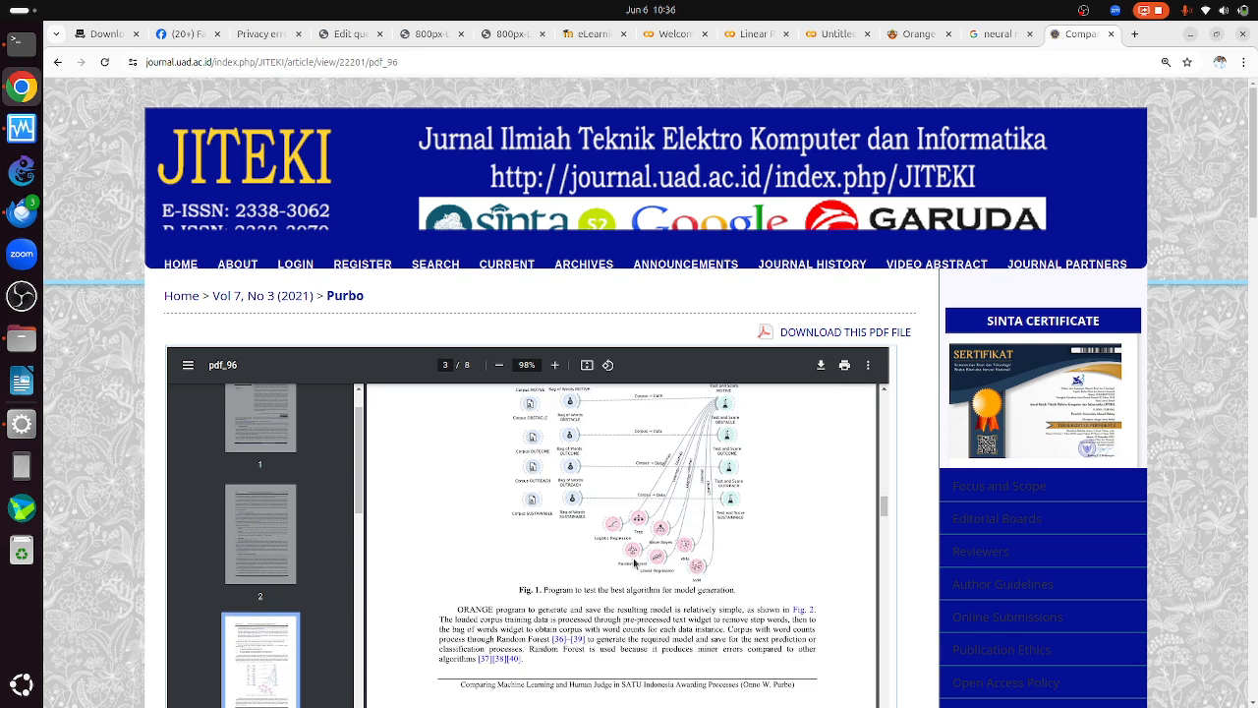
scroll(635, 563, down, 3)
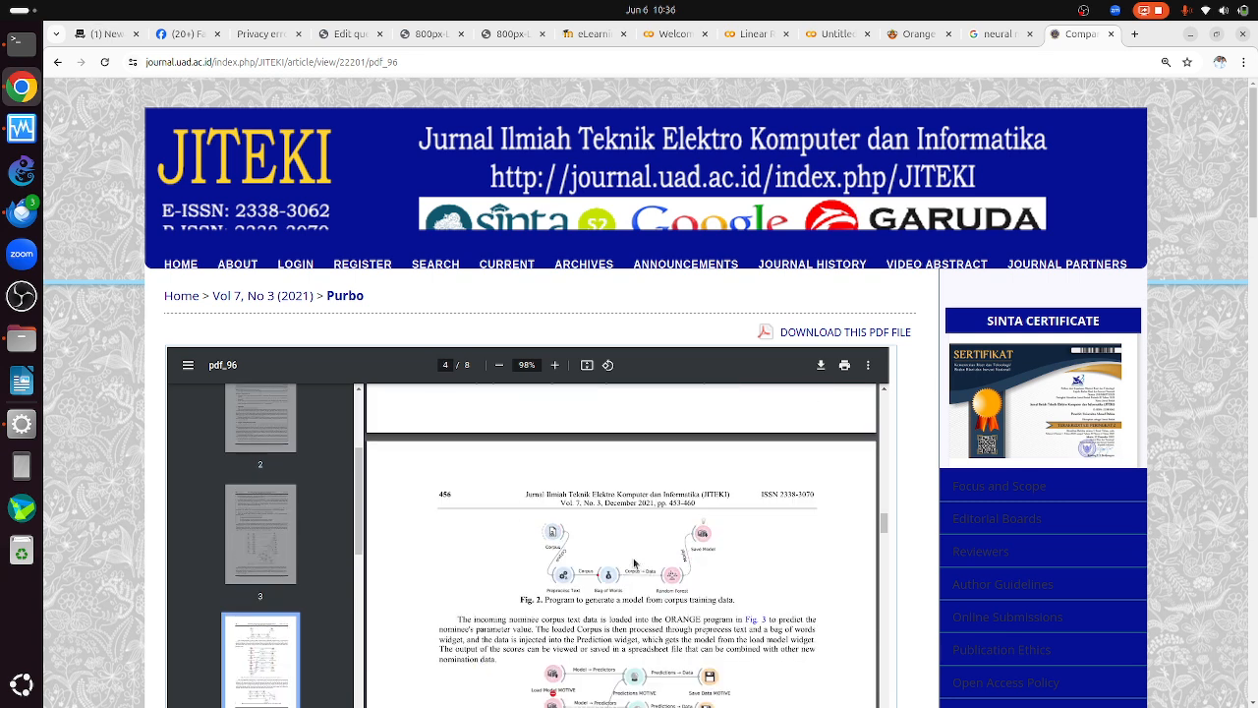
scroll(635, 563, down, 3)
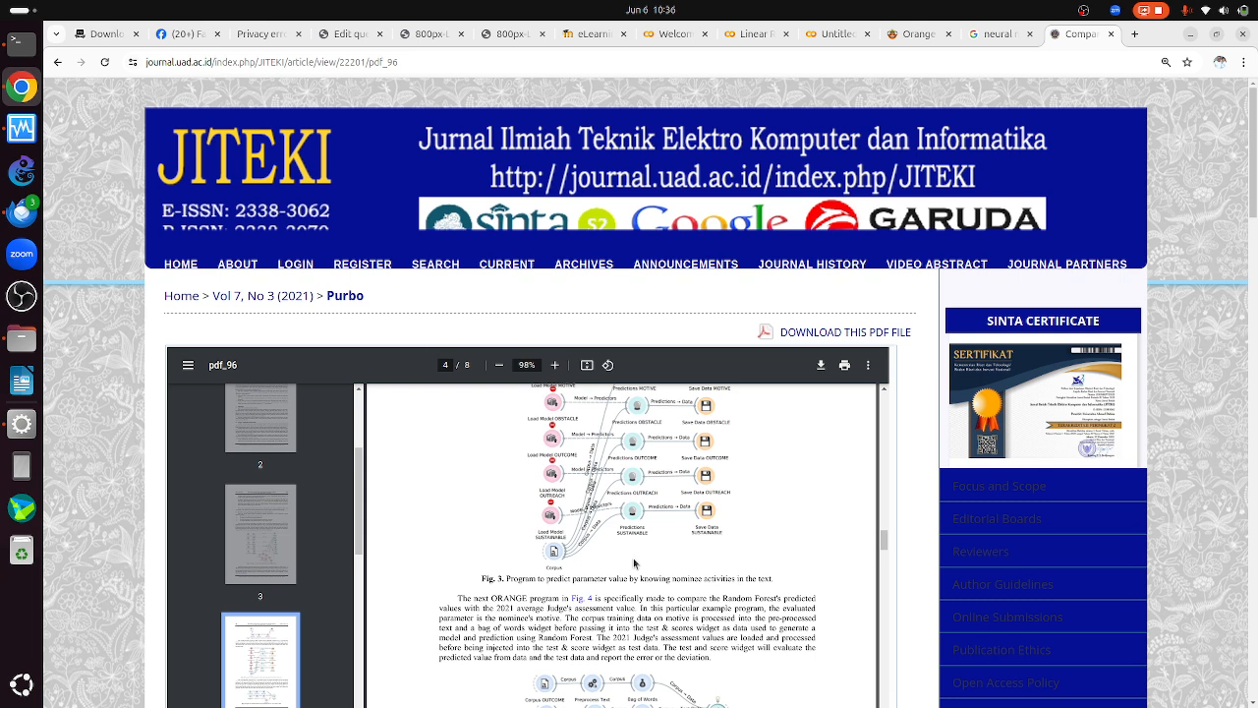
scroll(635, 564, down, 12)
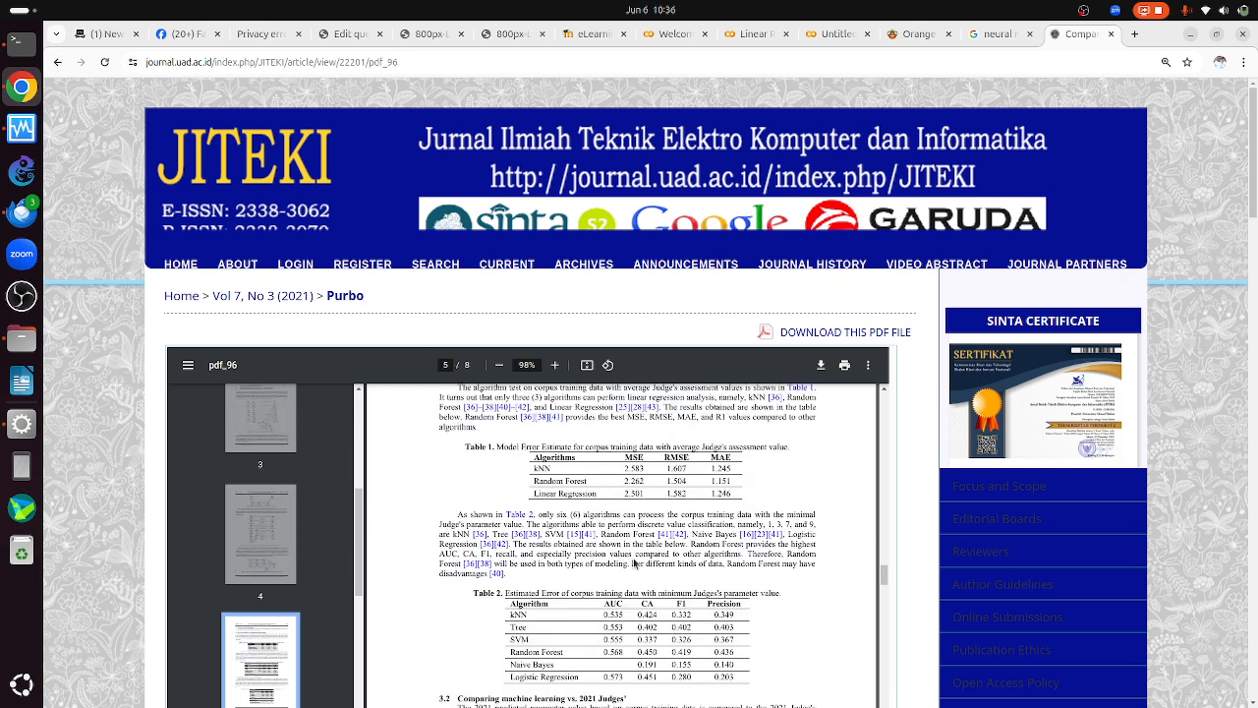
scroll(635, 563, down, 3)
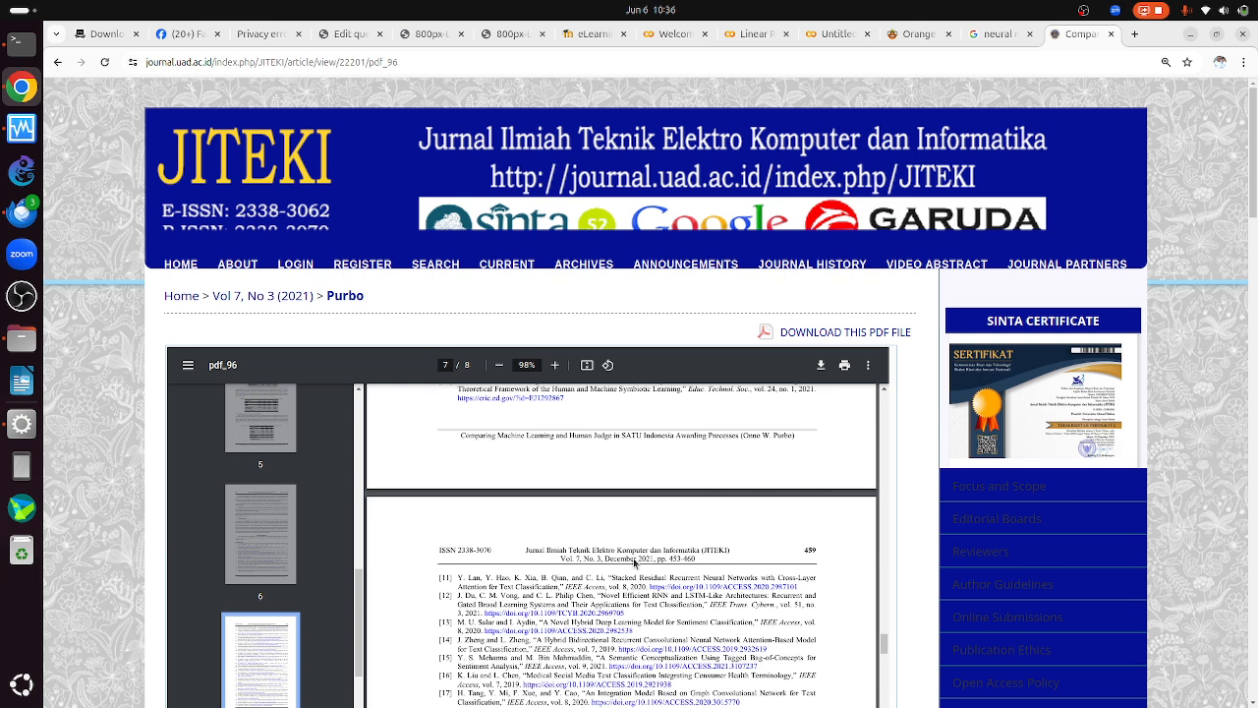
scroll(635, 563, down, 10)
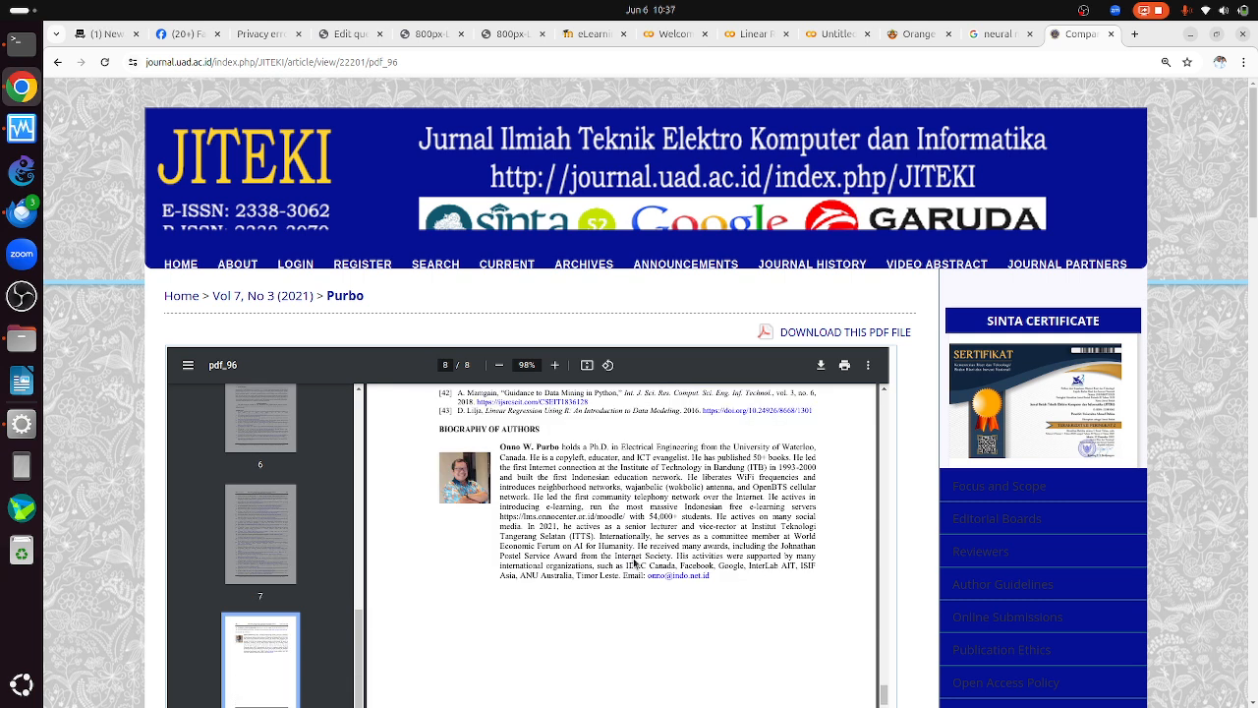
scroll(635, 564, up, 3)
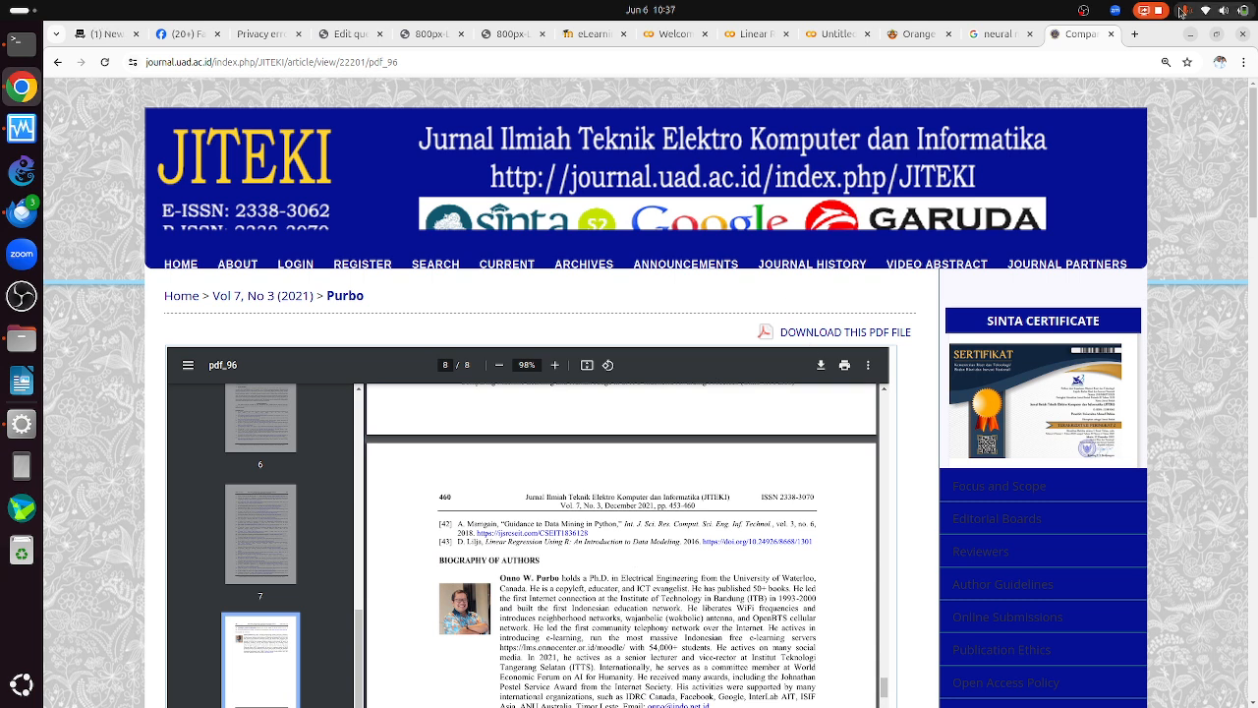
click(1111, 33)
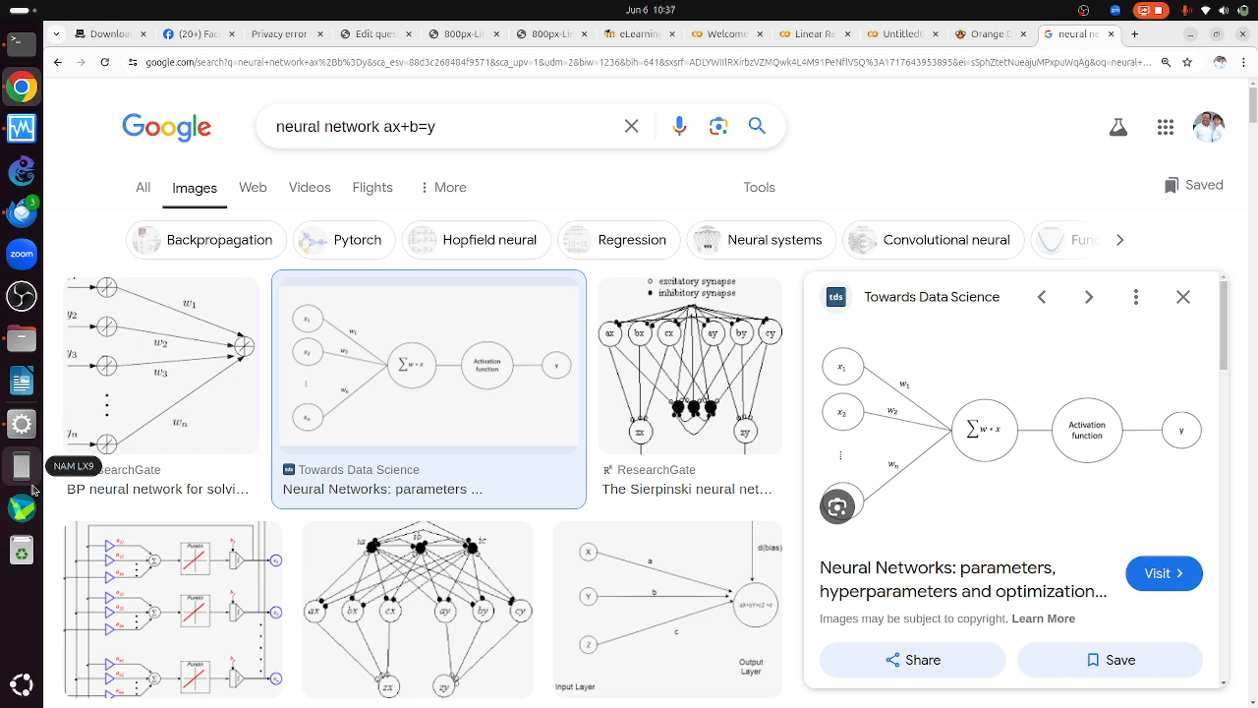
- Switch back to Orange in the virtual machine and delete the Logistic Regression and Naive Bayes widgets from the canvas
click(19, 430)
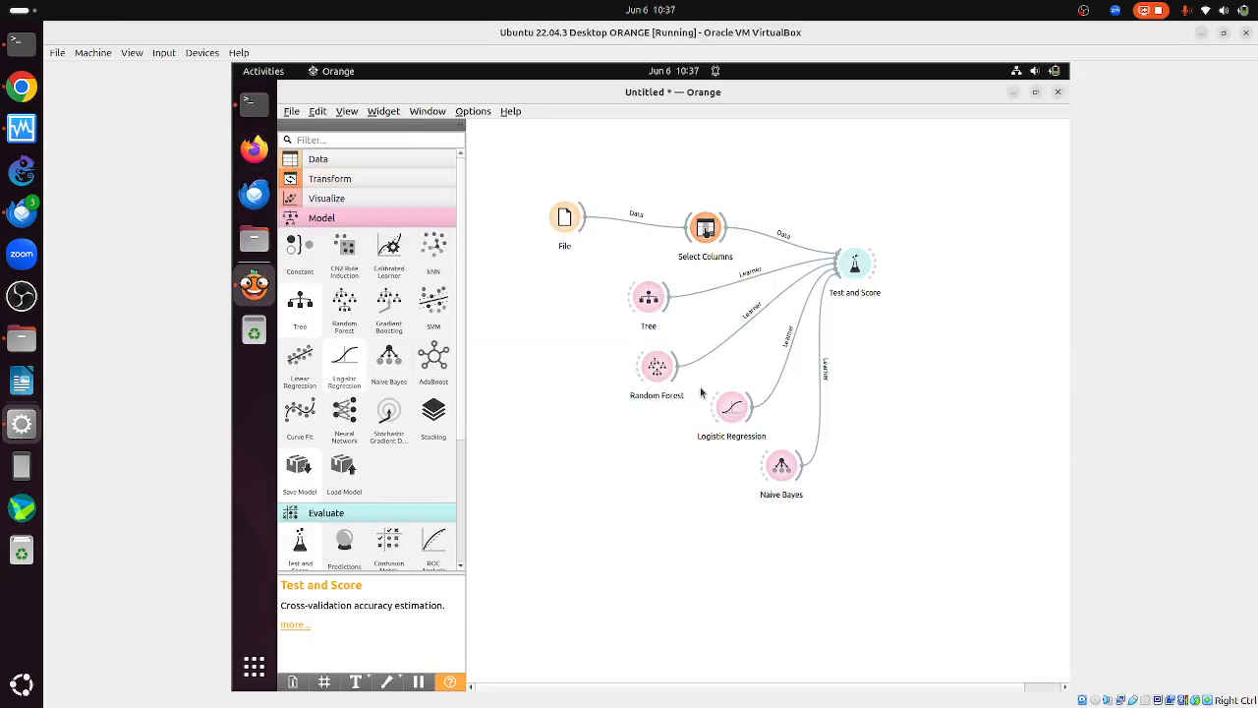
drag(709, 379, 827, 540)
key(Delete)
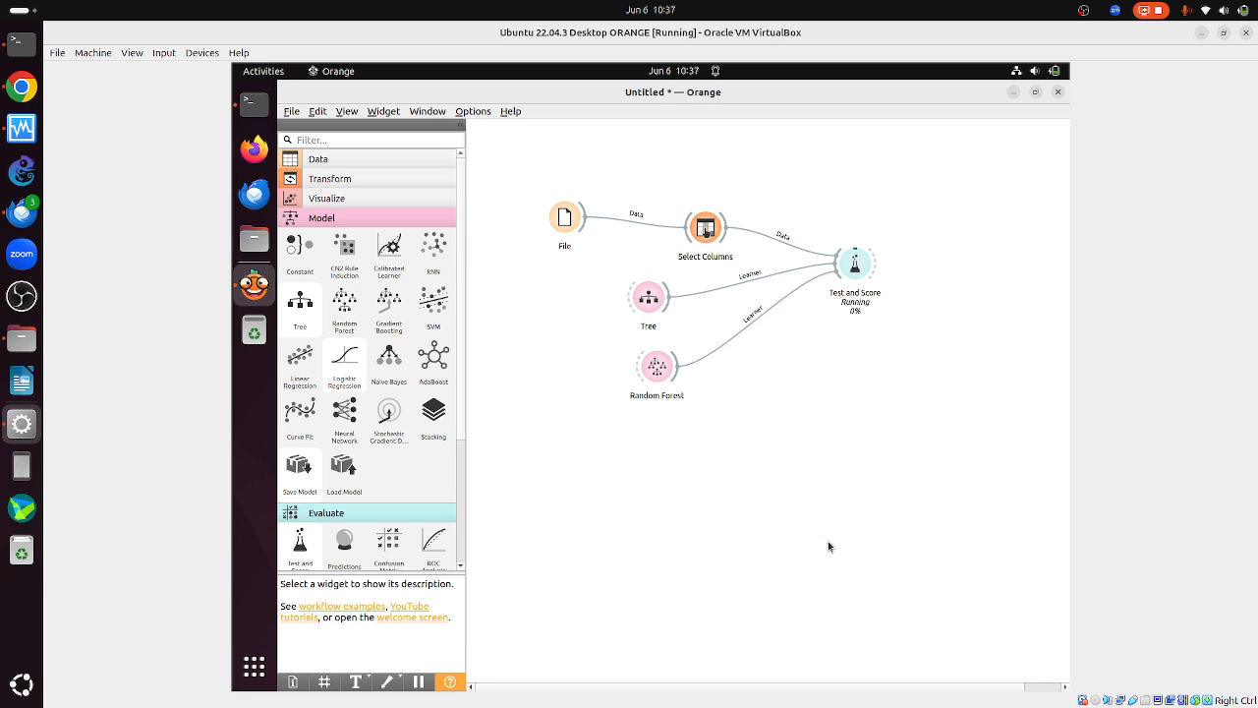
- Delete the Tree and Test and Score widgets from the canvas
click(651, 301)
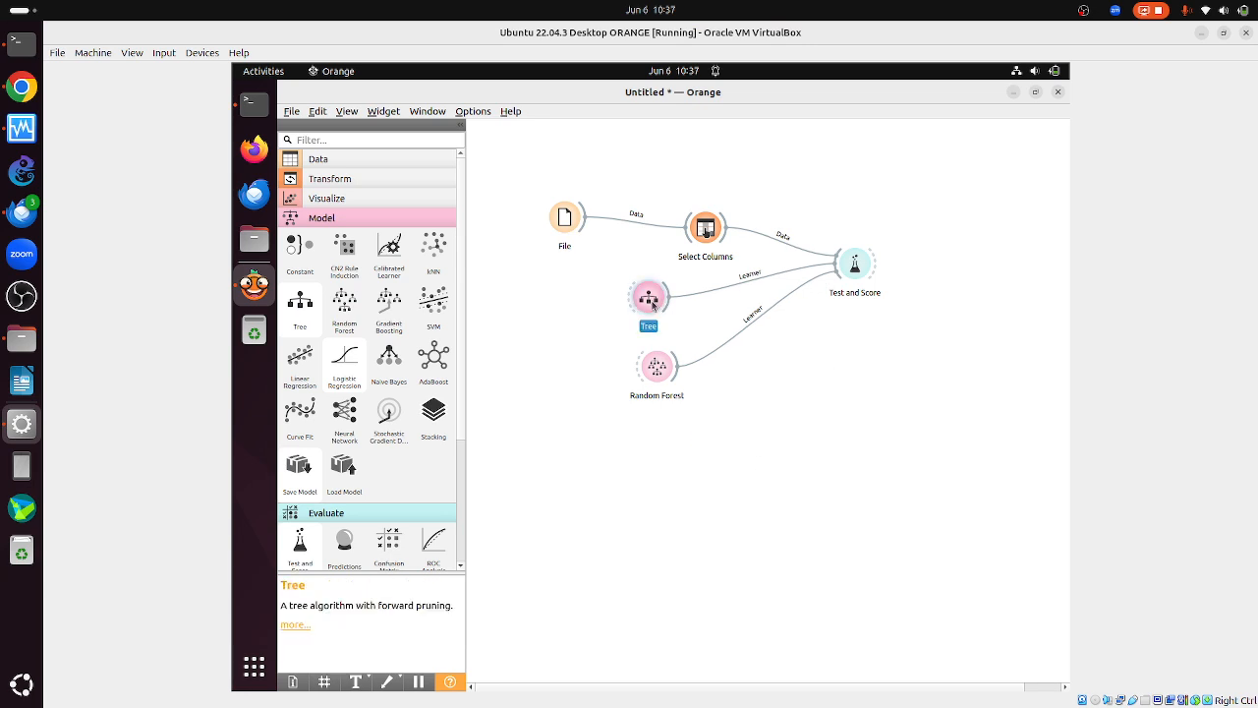
key(Delete)
drag(811, 210, 916, 399)
key(Delete)
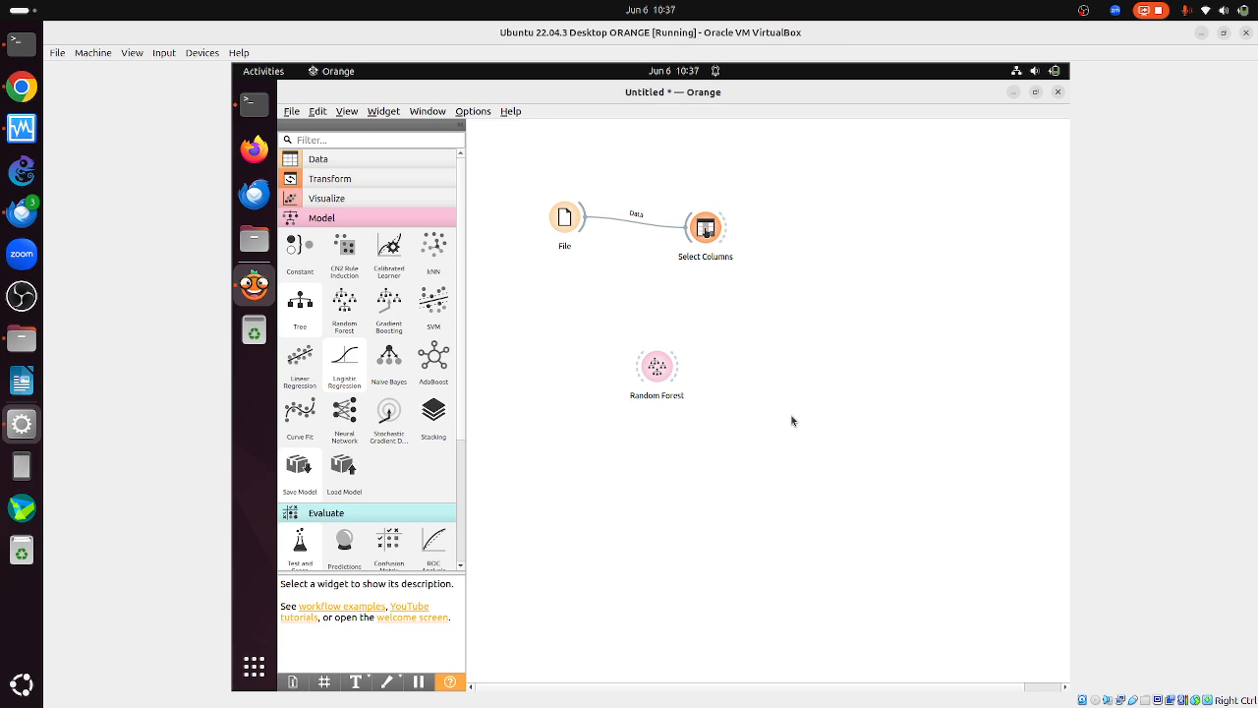
- Reposition Random Forest, feed it the Select Columns data, and link its model output to a new Predictions widget
drag(668, 383, 712, 353)
drag(775, 324, 838, 320)
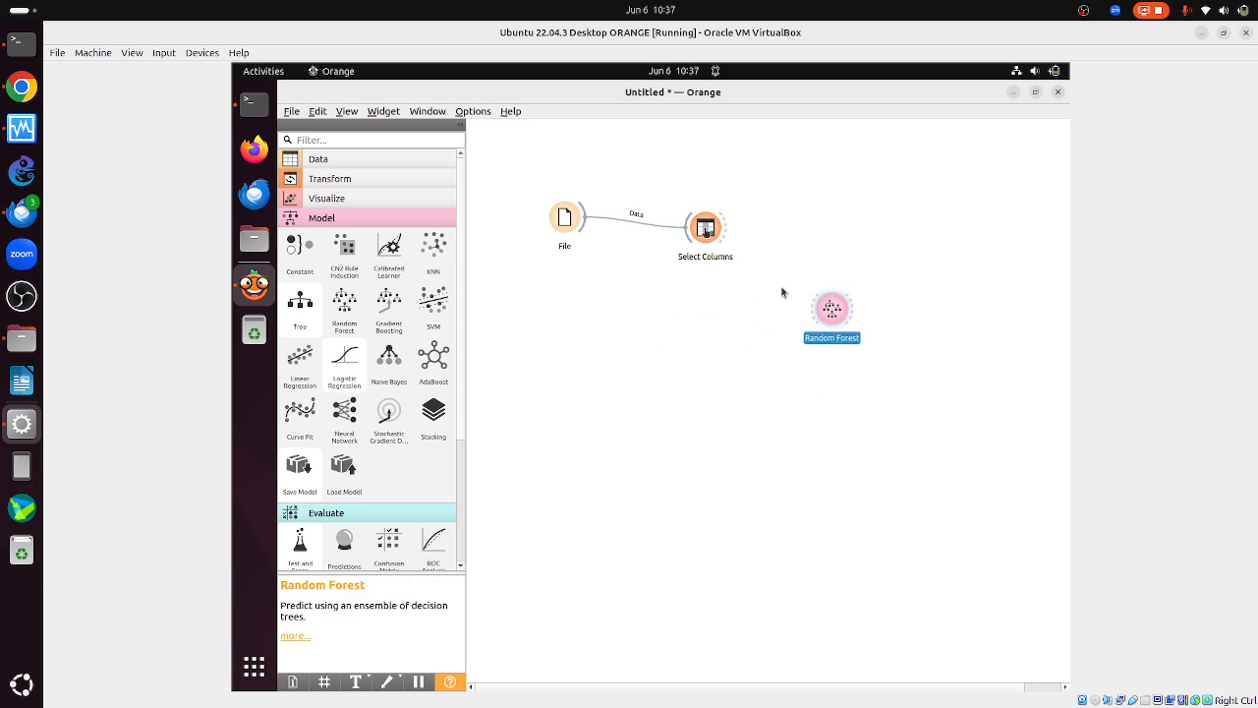
drag(734, 238, 829, 310)
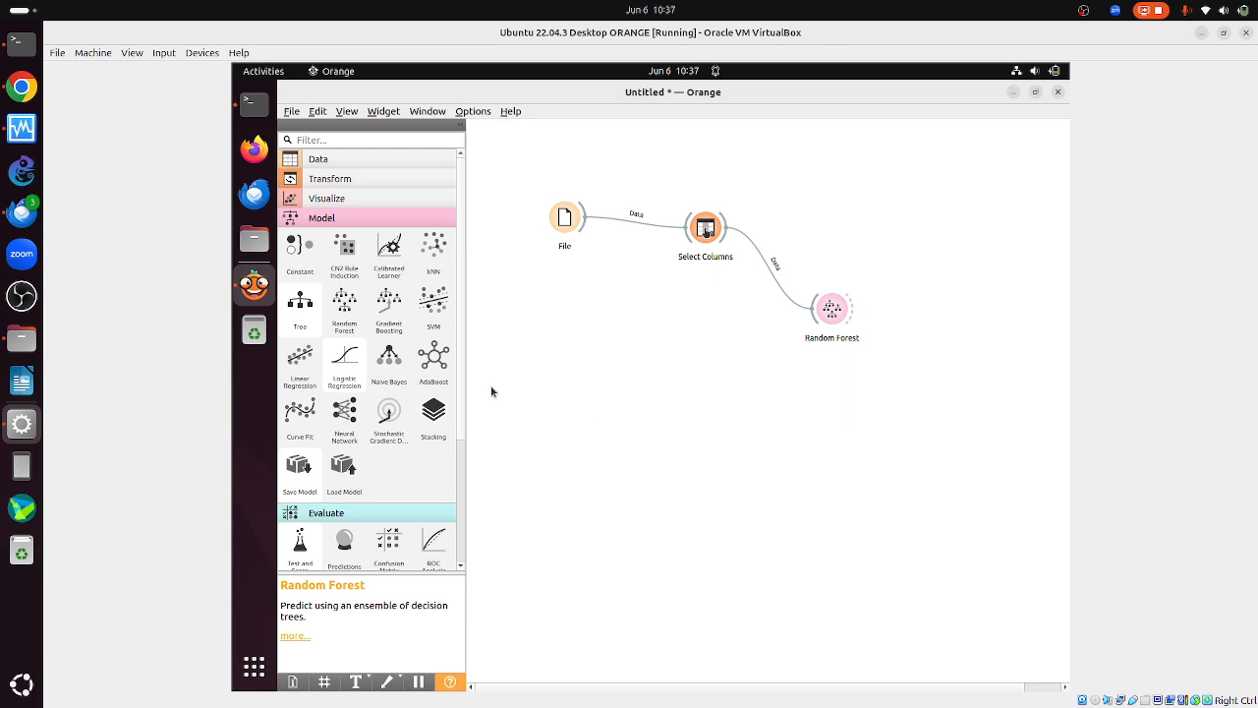
drag(355, 546, 964, 354)
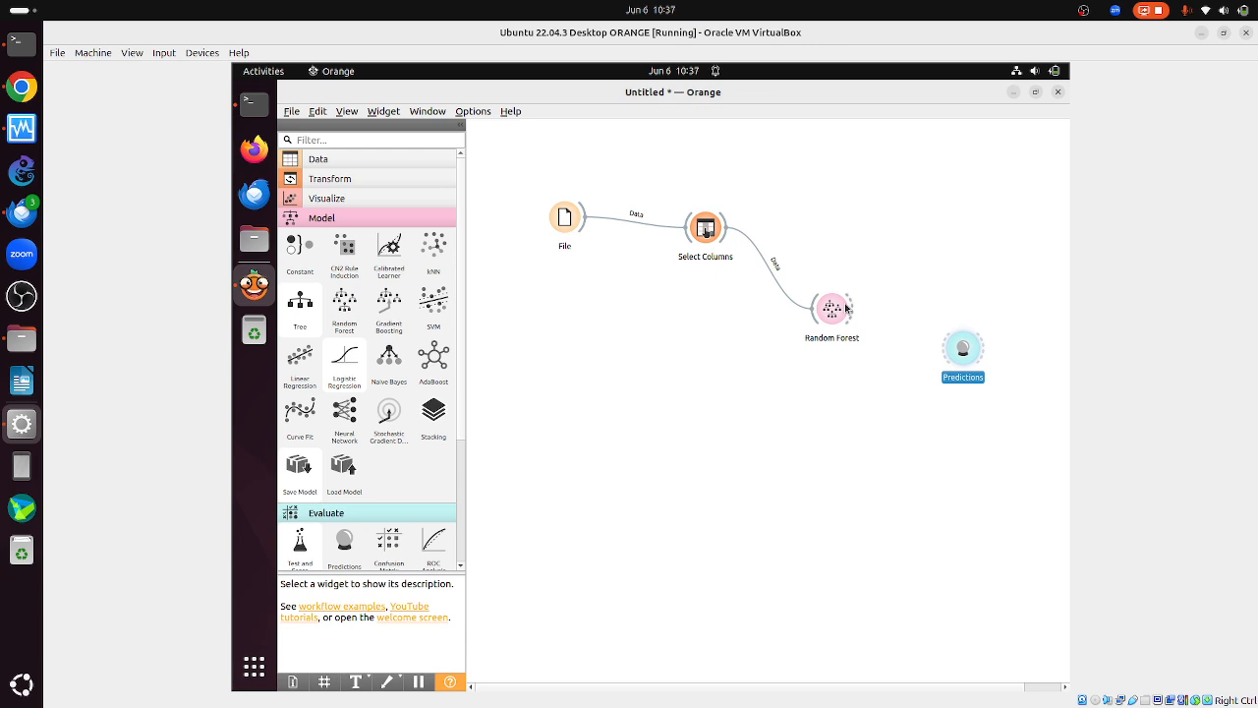
drag(850, 309, 955, 354)
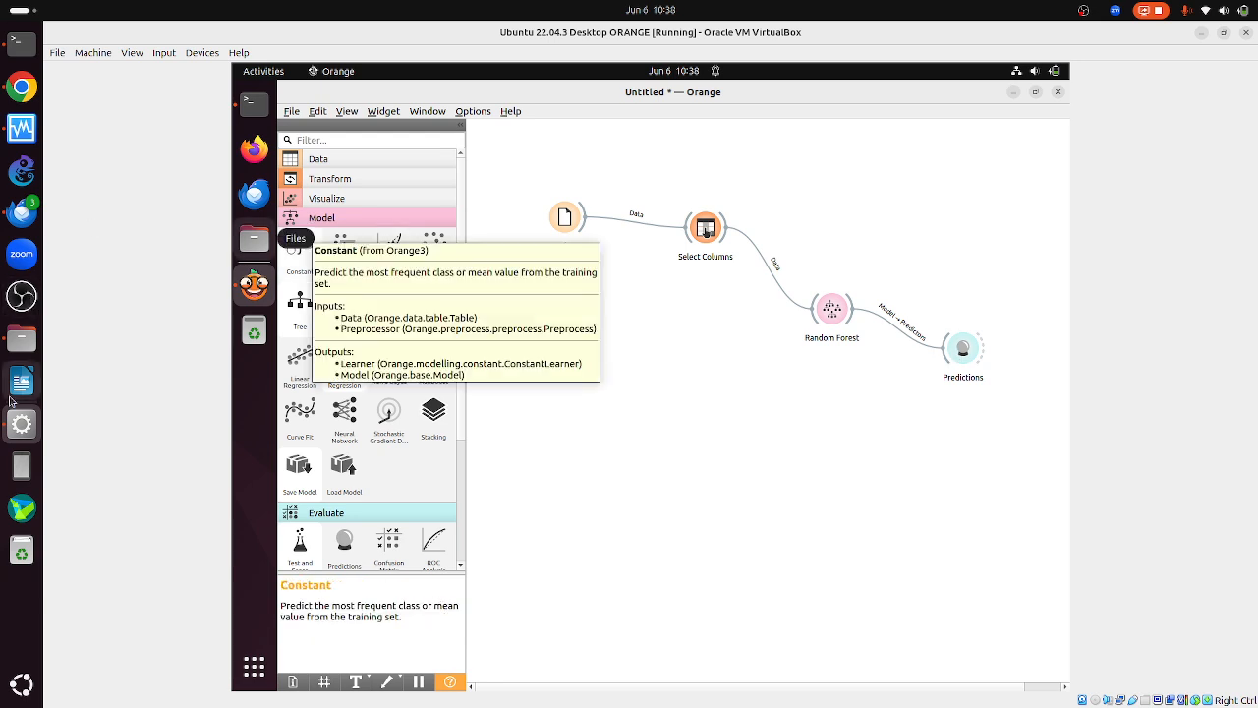
- Open miskin-prediksi.xls from the ORANGE folder in the Files app and go to cell A1
click(34, 343)
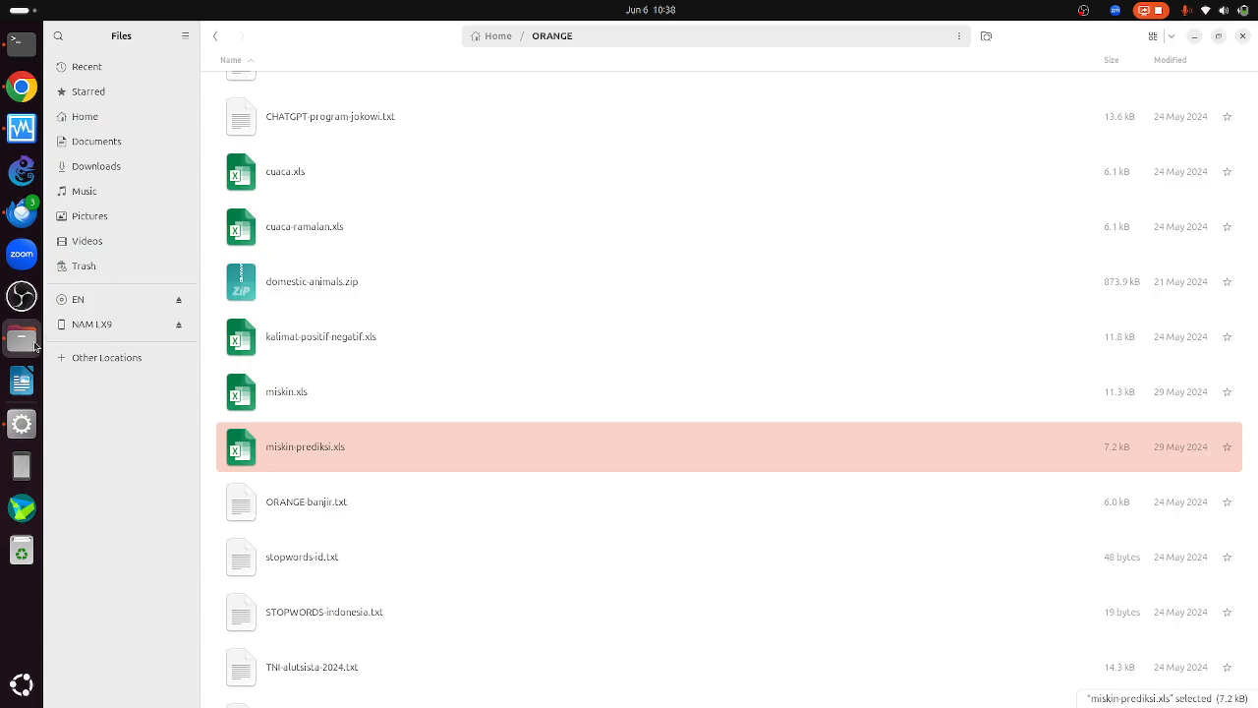
double_click(314, 451)
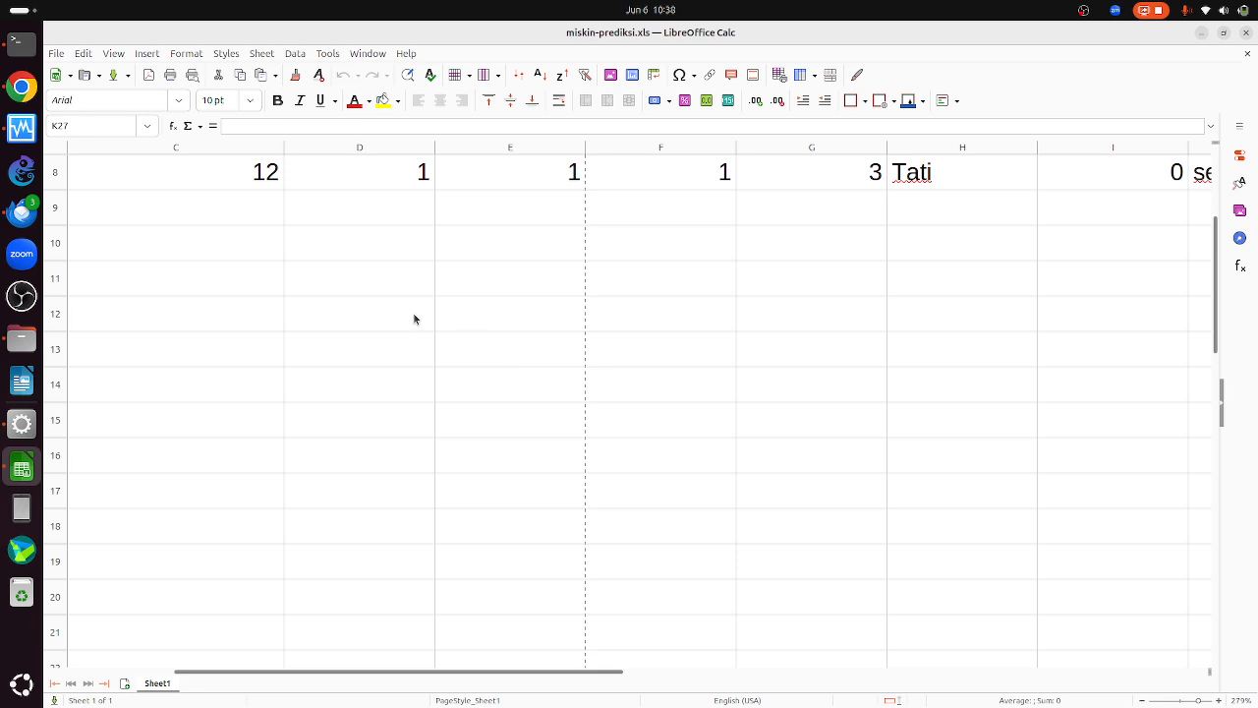
key(Up)
key(Up)
key(Up)
key(Up)
key(Up)
key(Up)
key(Up)
key(Up)
key(Up)
key(Up)
key(Up)
key(Up)
key(Up)
key(Up)
key(Up)
key(Up)
key(Up)
key(Up)
key(Up)
key(Up)
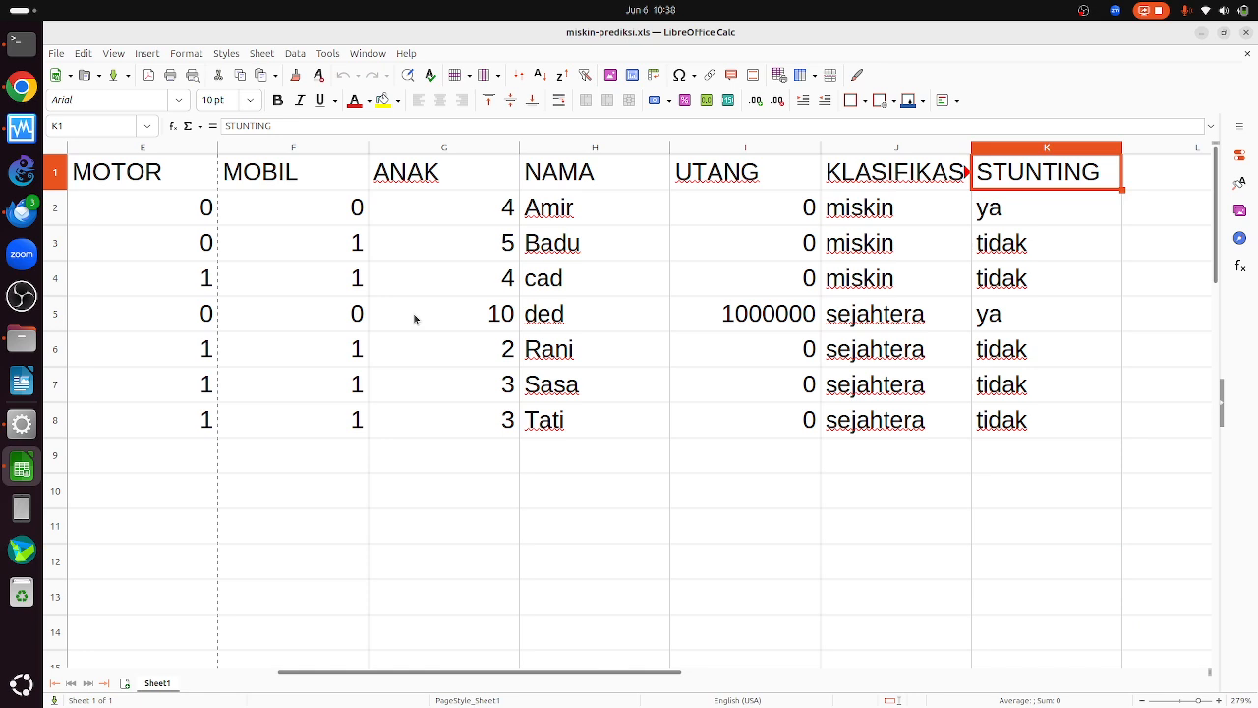
key(Left)
key(Left)
key(Left)
key(Left)
key(Left)
key(Left)
key(Left)
key(Left)
key(Left)
key(Left)
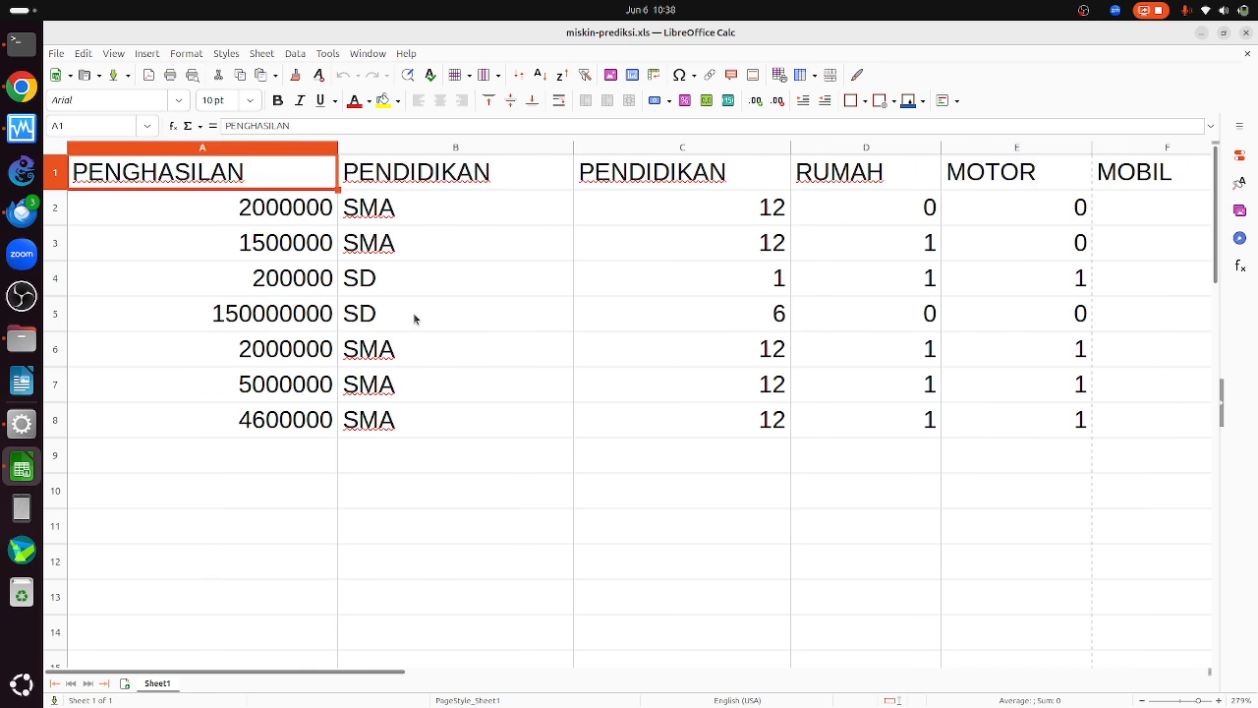
- Read across the spreadsheet's column headers to STUNTING, go through the KLASIFIKASI values, and close the spreadsheet
key(Right)
key(Right)
key(Right)
key(Right)
key(Right)
key(Right)
key(Right)
key(Right)
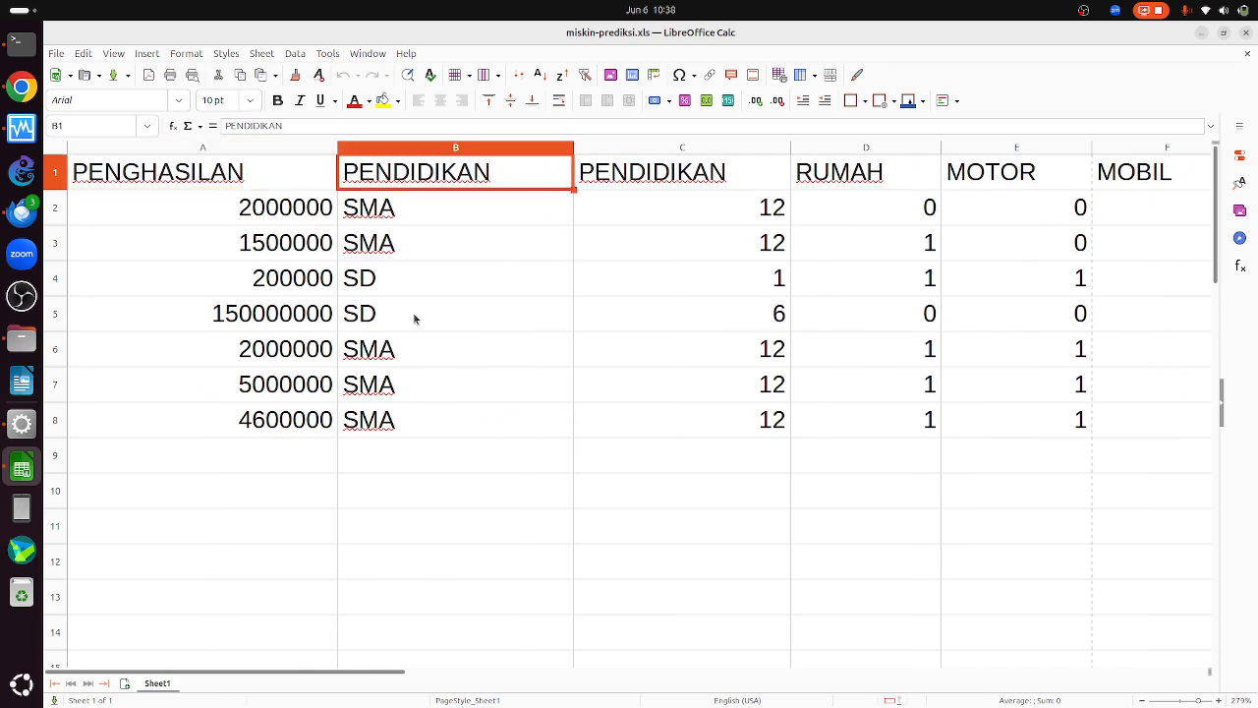
key(Right)
key(Right)
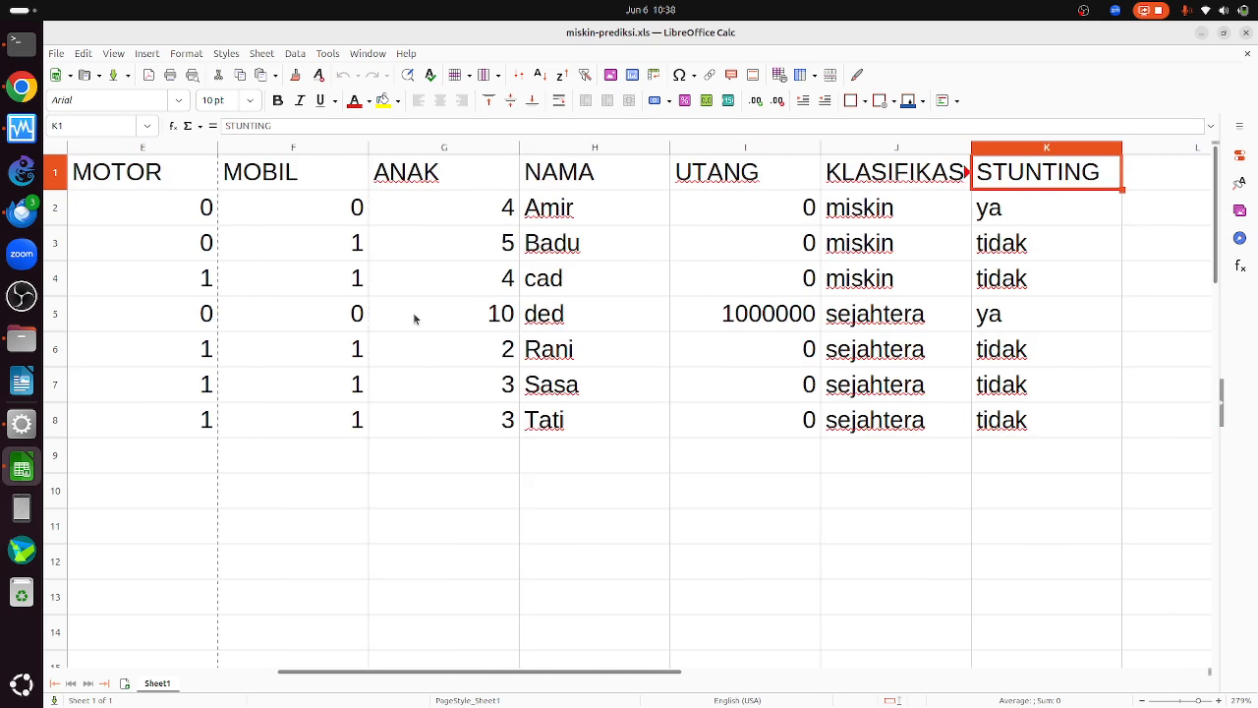
key(Left)
key(Left)
key(Down)
key(Up)
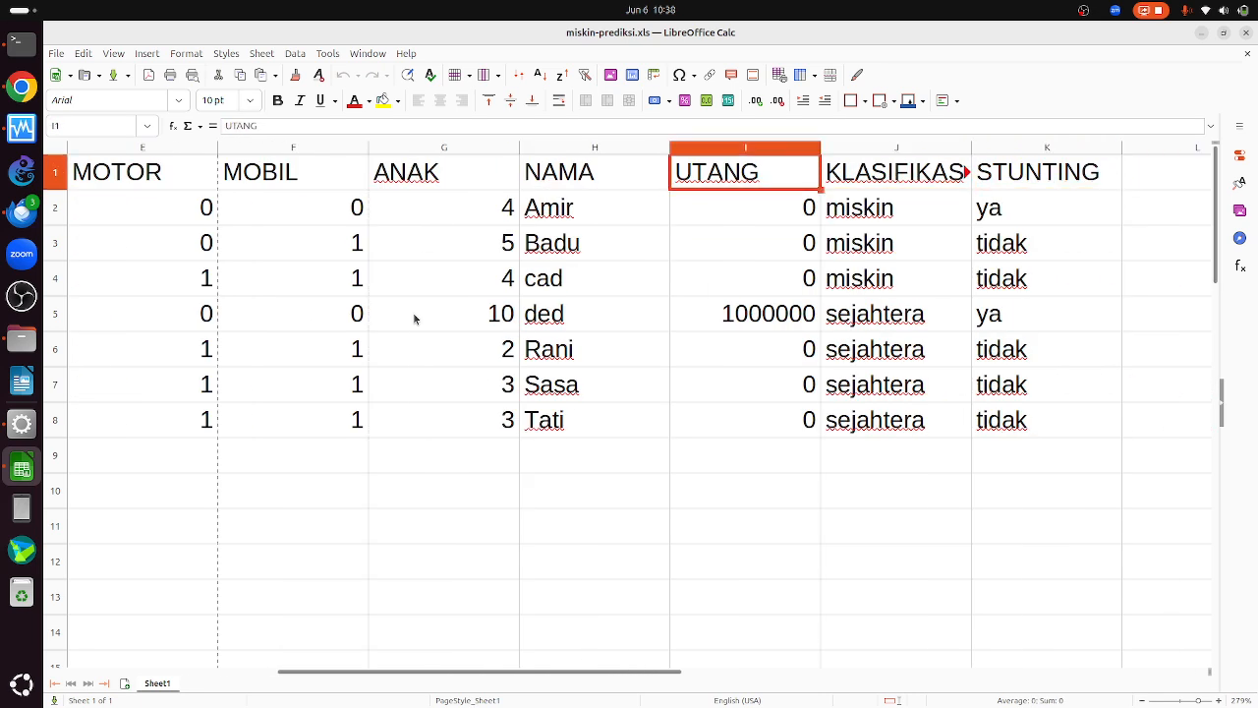
key(Right)
key(Down)
key(Down)
key(Down)
key(Down)
key(Down)
key(Down)
key(Down)
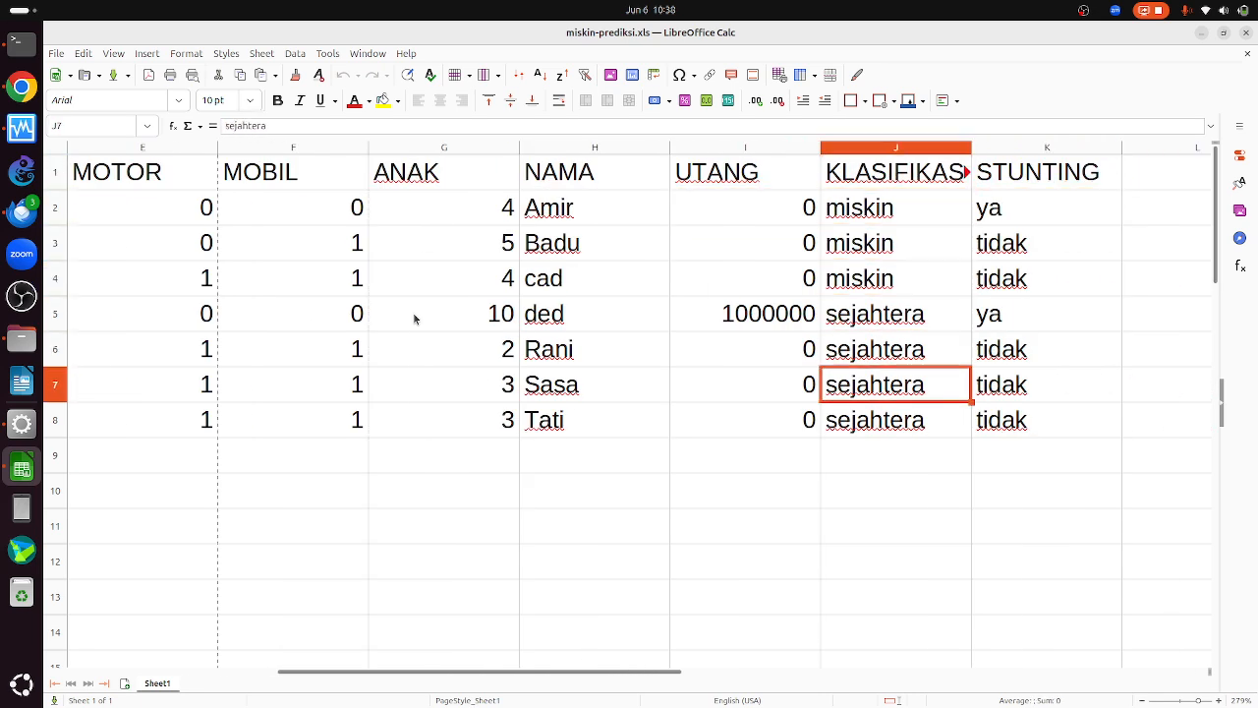
key(Up)
key(Up)
key(Up)
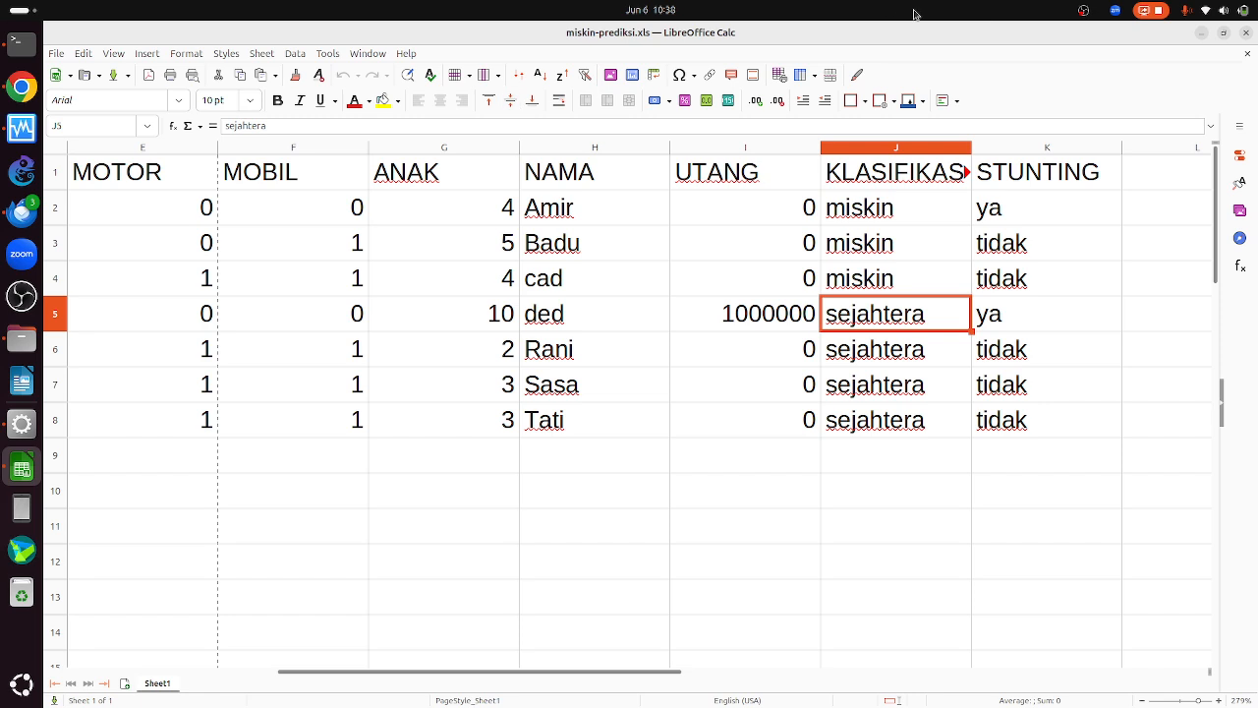
click(1245, 33)
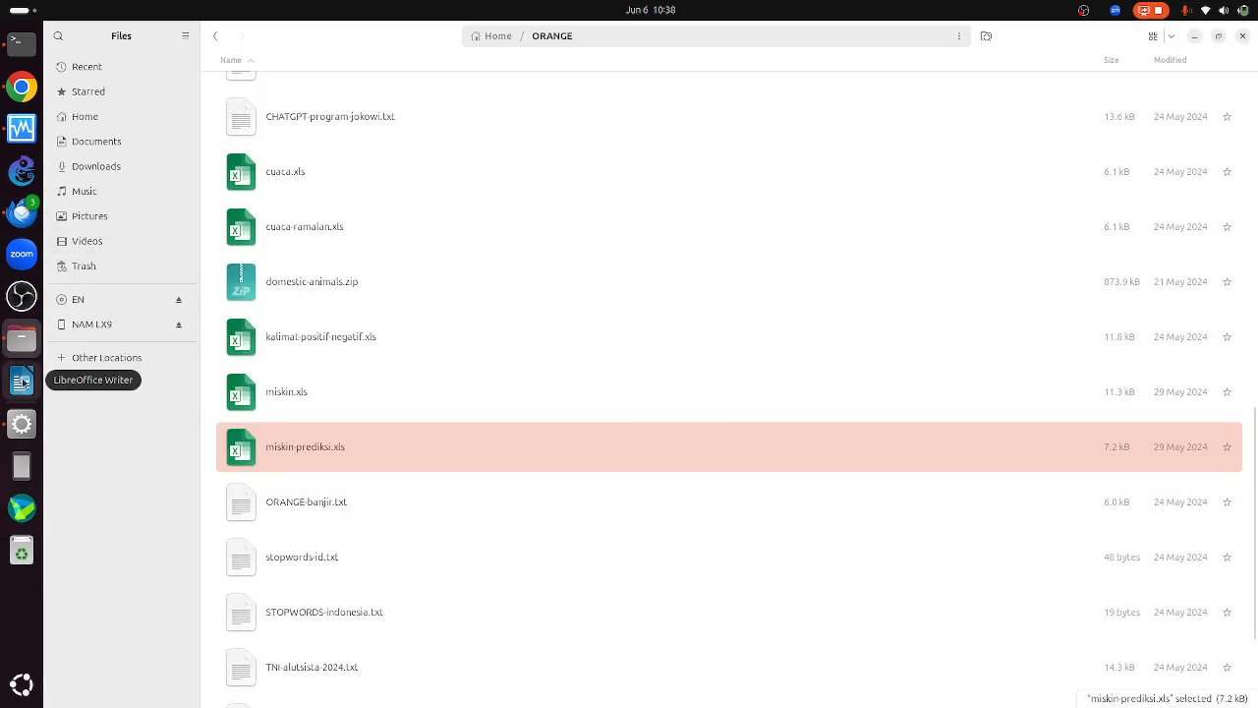
- Switch back to Orange in the virtual machine and add a second File widget that loads miskin-prediksi.xls
click(28, 423)
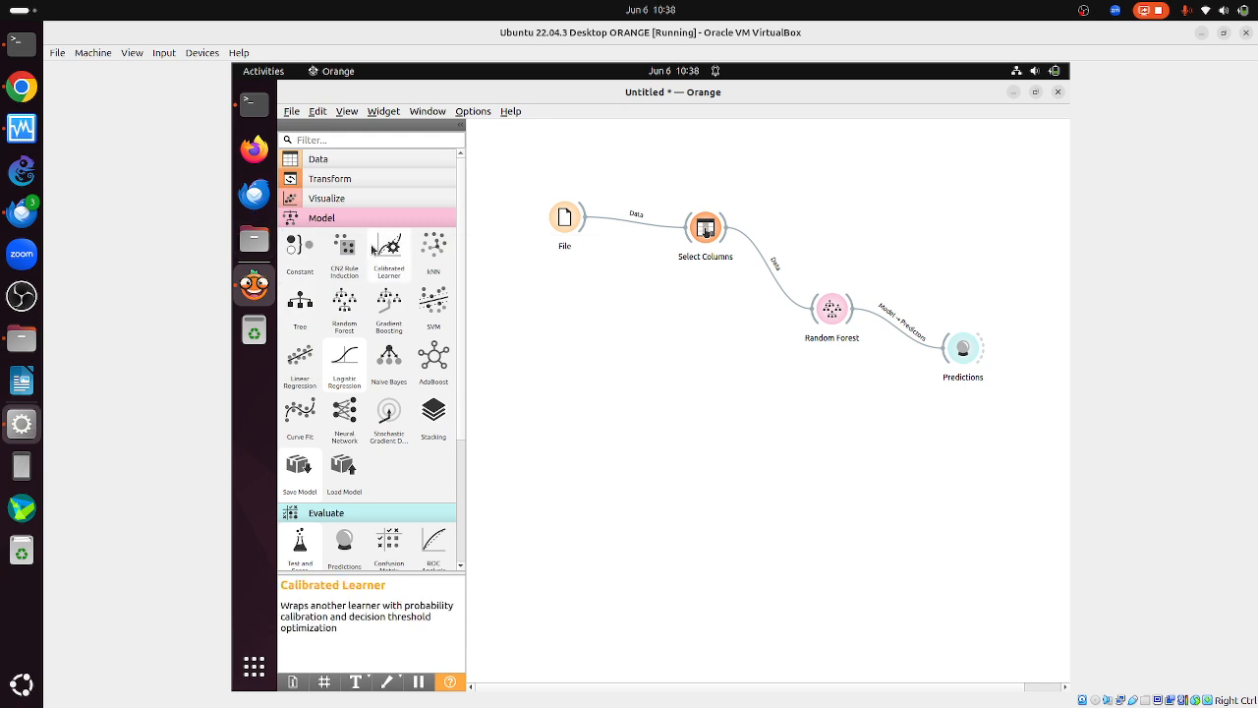
click(336, 163)
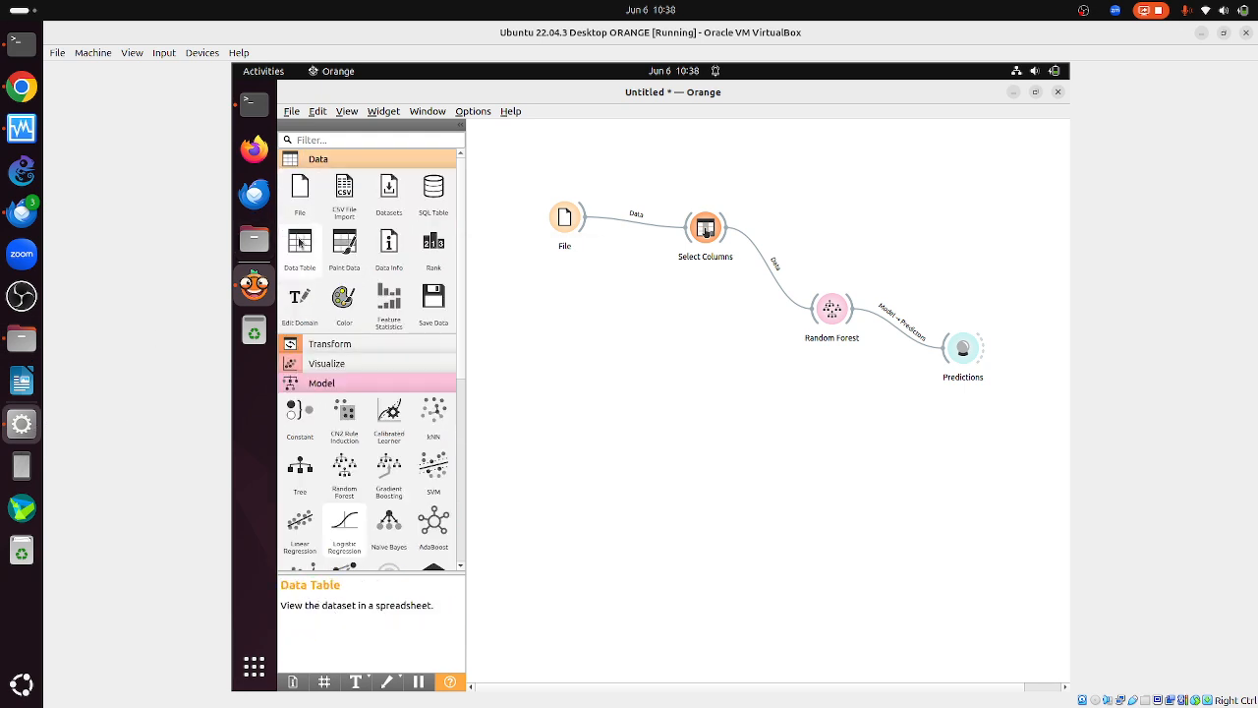
drag(301, 186, 581, 417)
double_click(588, 412)
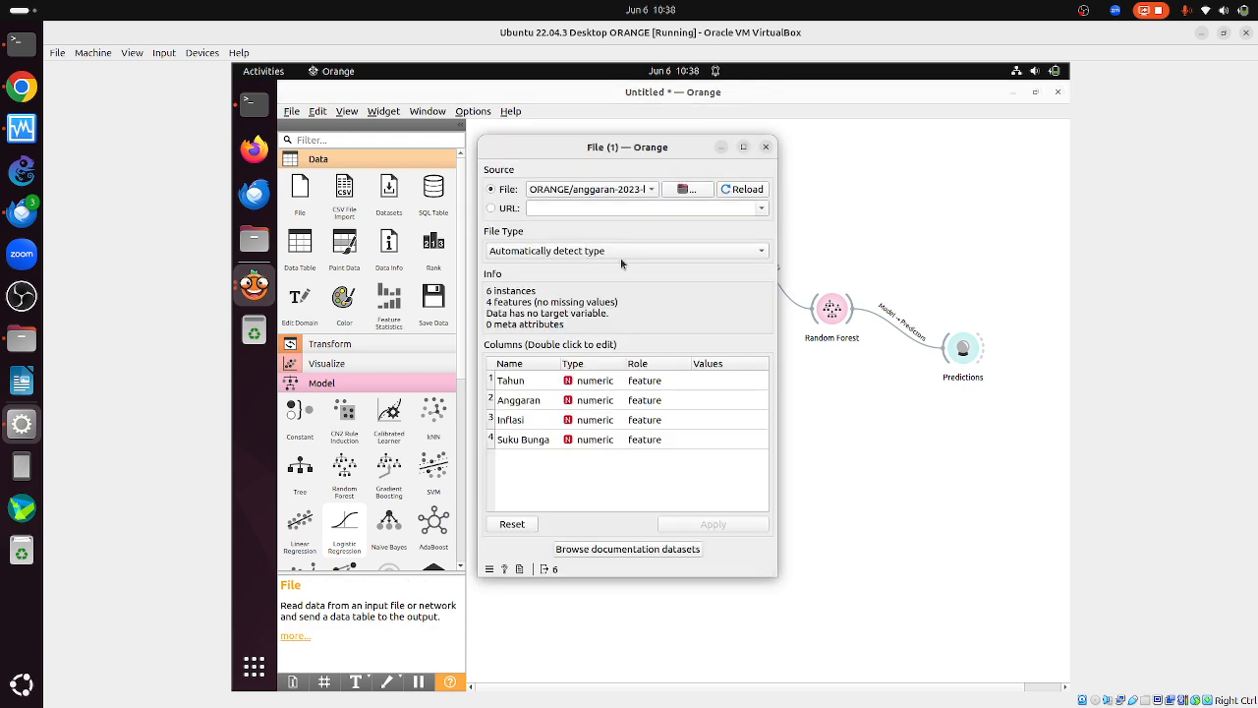
click(688, 188)
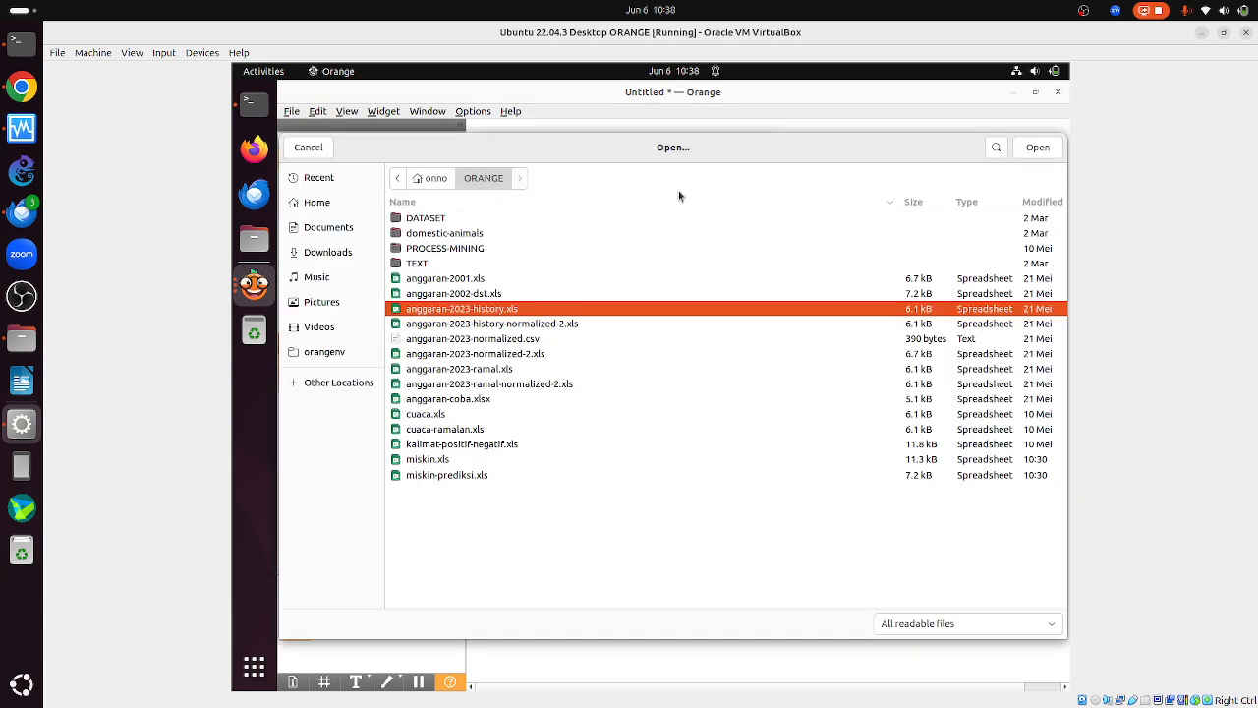
click(452, 475)
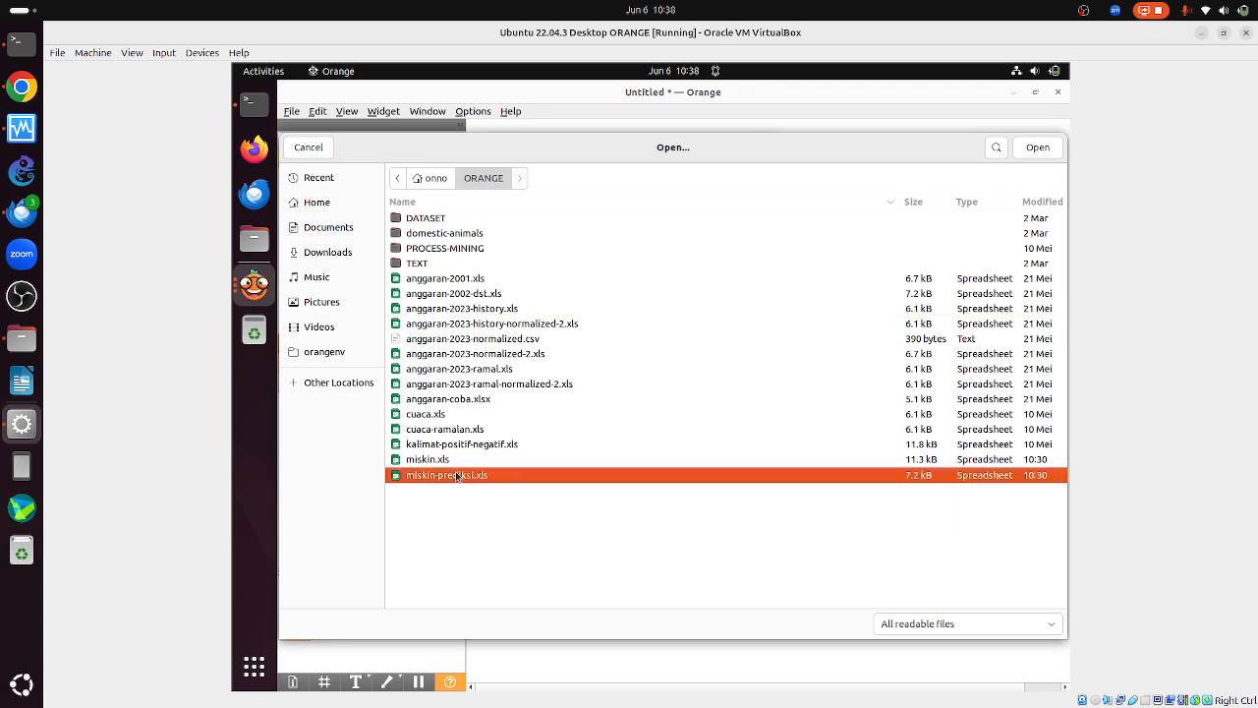
click(1022, 147)
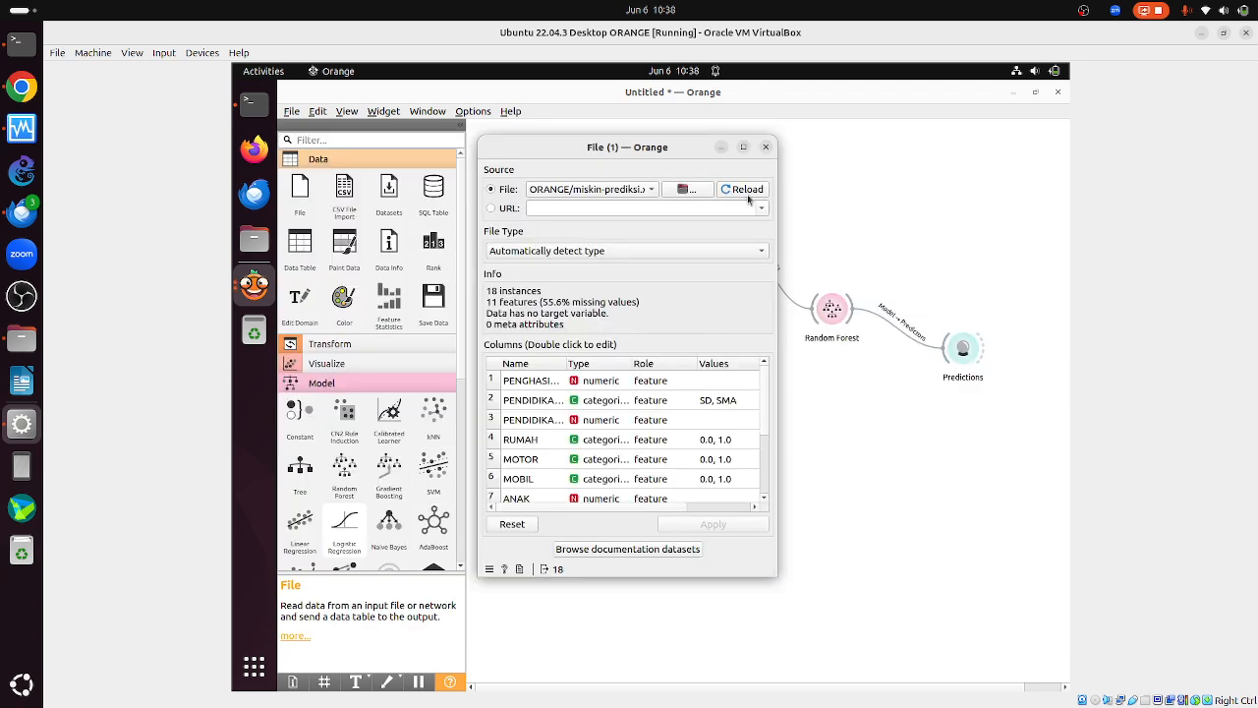
click(768, 147)
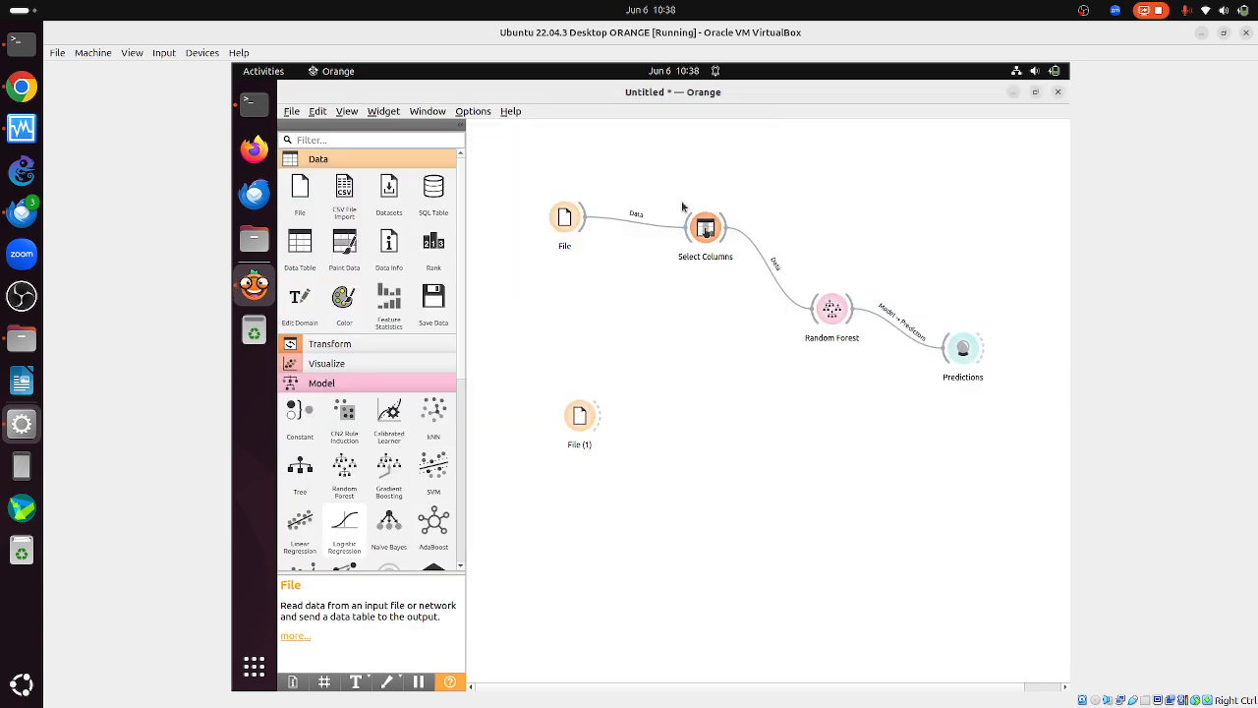
- Add a second Select Columns widget and connect the new File widget to it
click(346, 344)
drag(344, 374, 725, 444)
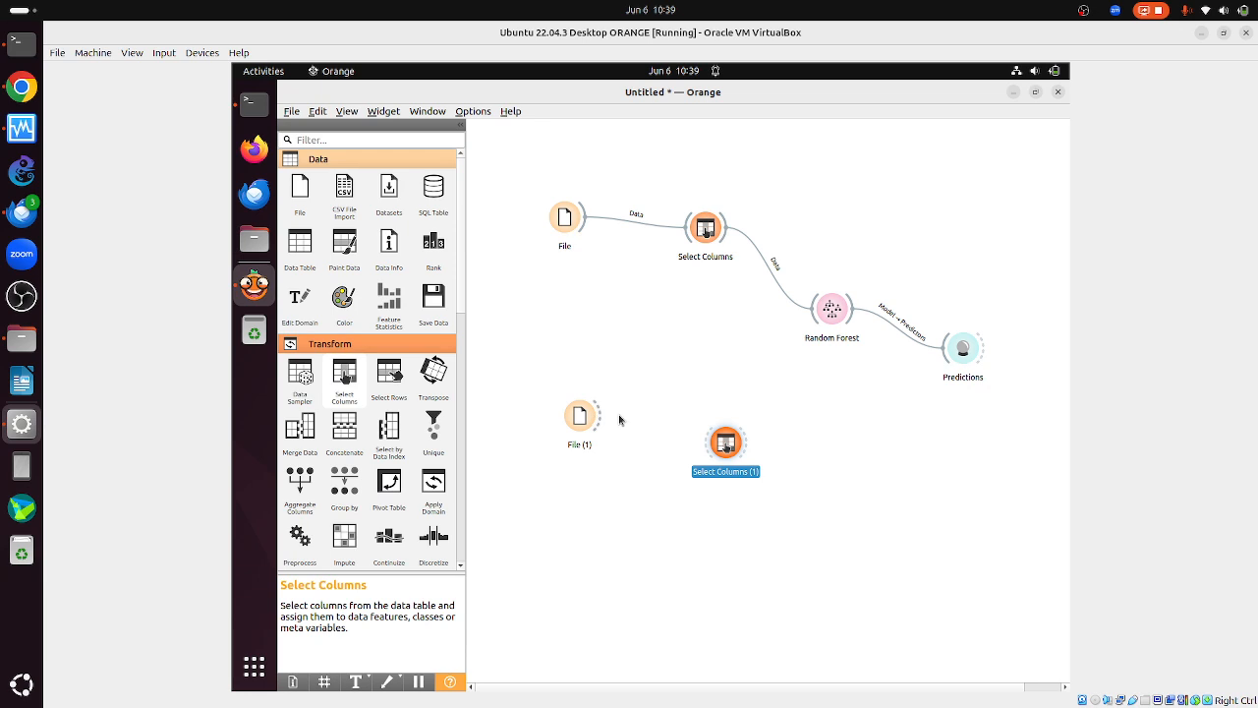
drag(619, 417, 729, 439)
- In the second Select Columns widget, ignore STUNTING and make NAMA a meta attribute, leaving KLASIFIKASI as the only target
double_click(730, 439)
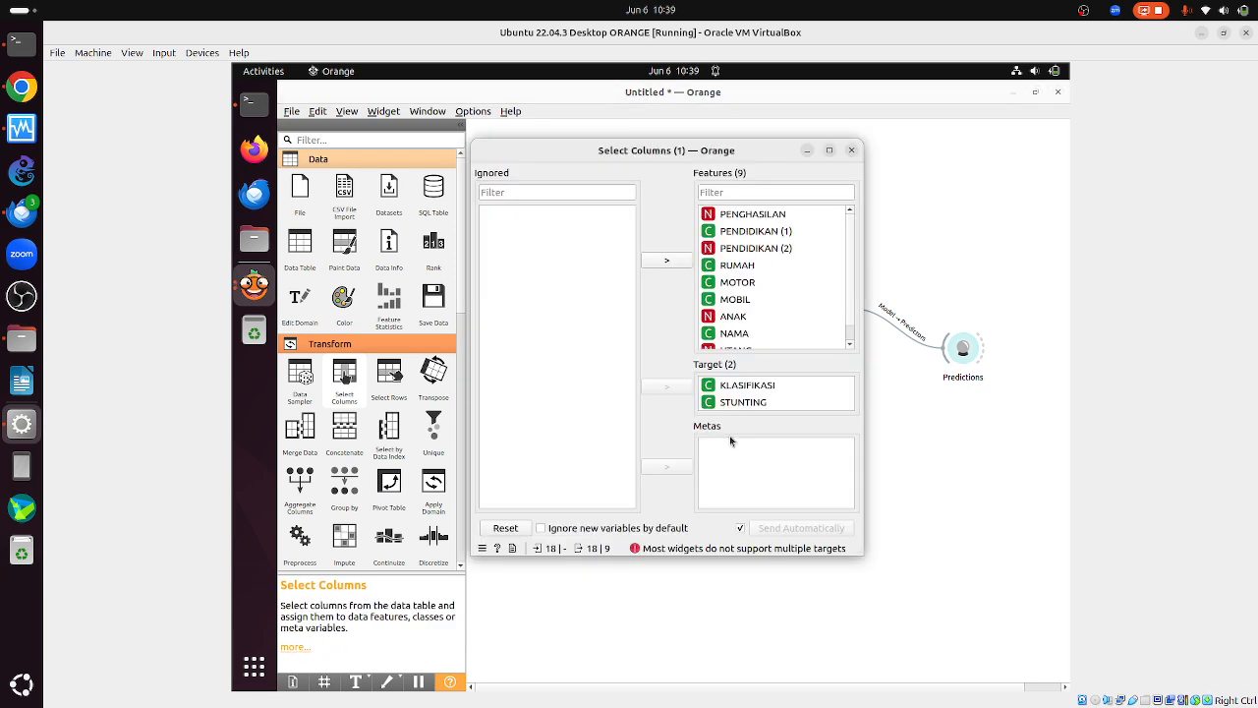
click(751, 402)
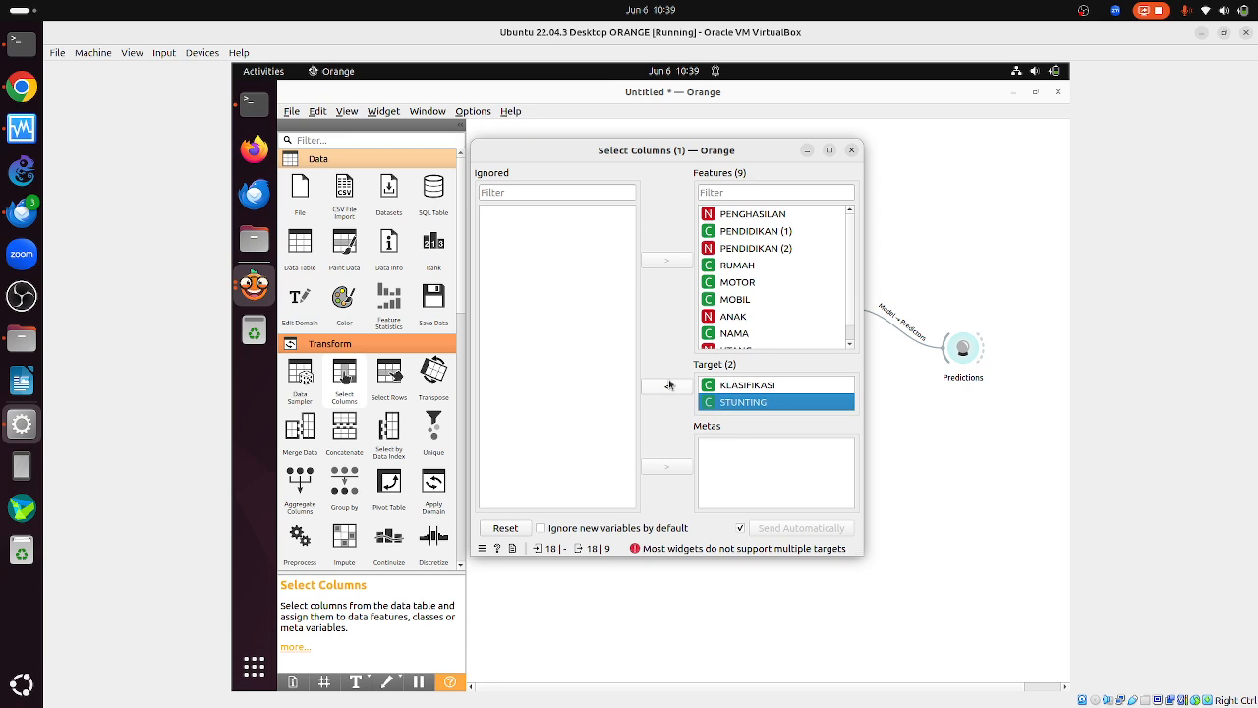
click(668, 385)
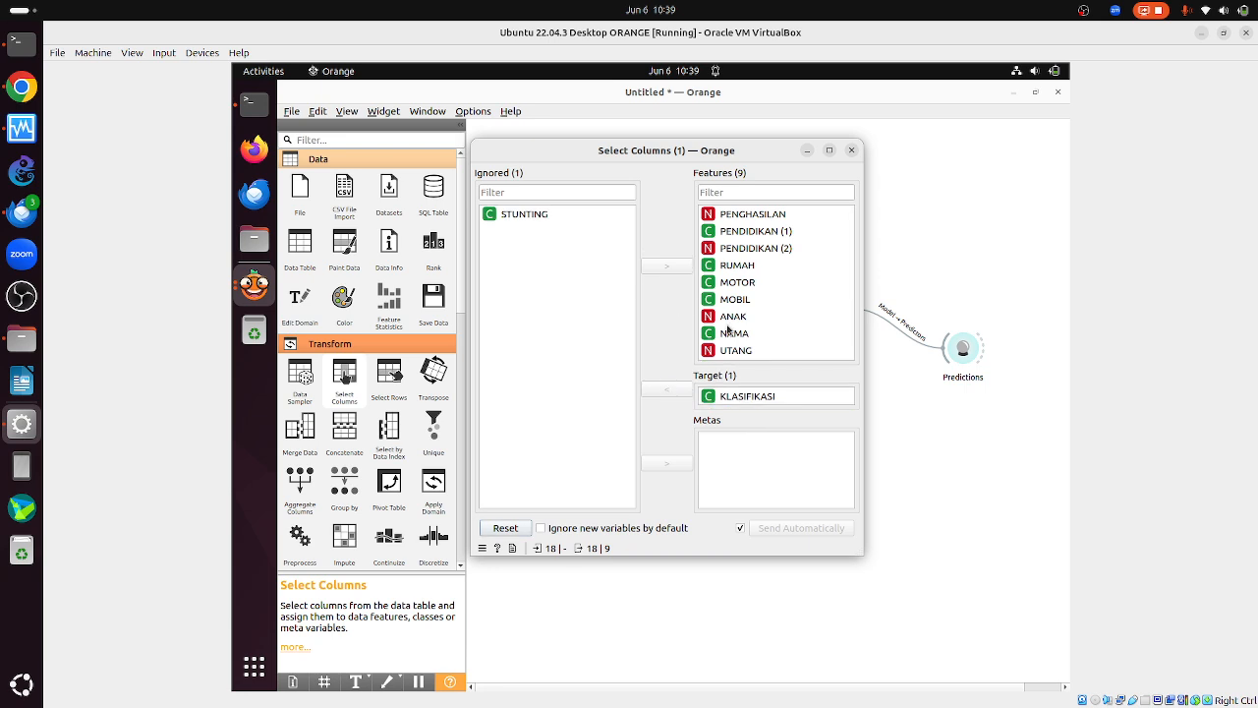
click(729, 333)
click(668, 265)
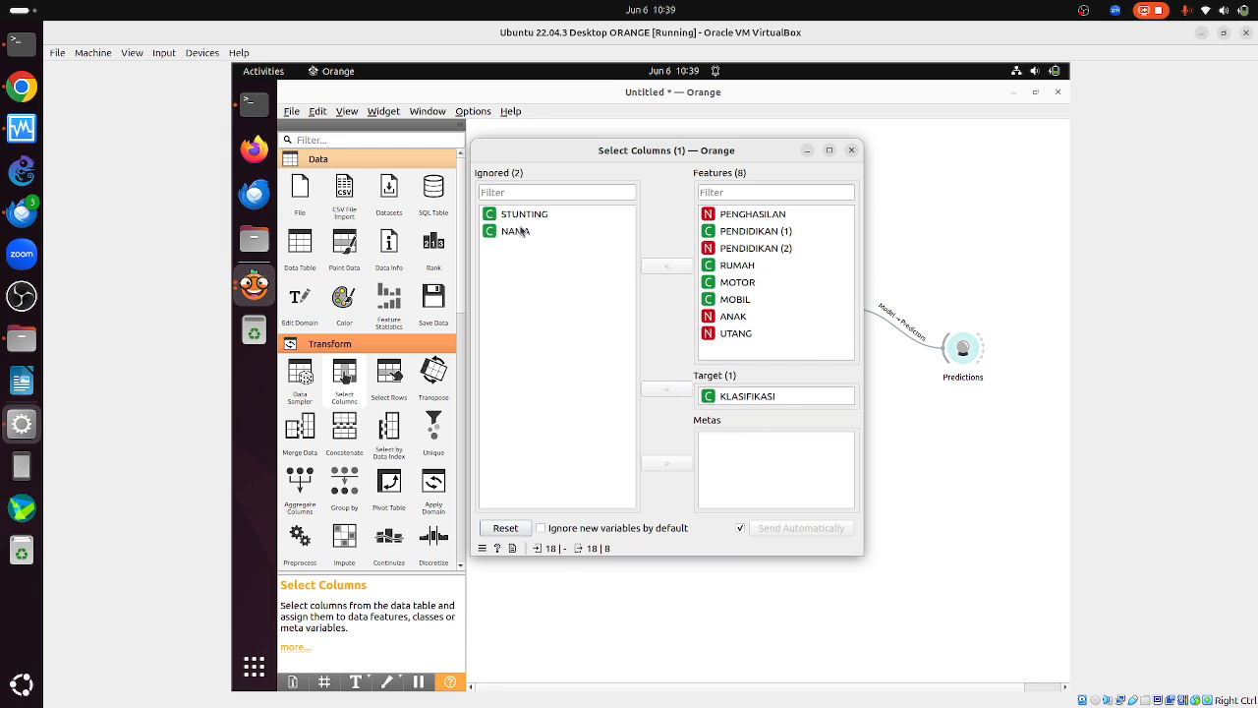
click(518, 231)
click(672, 466)
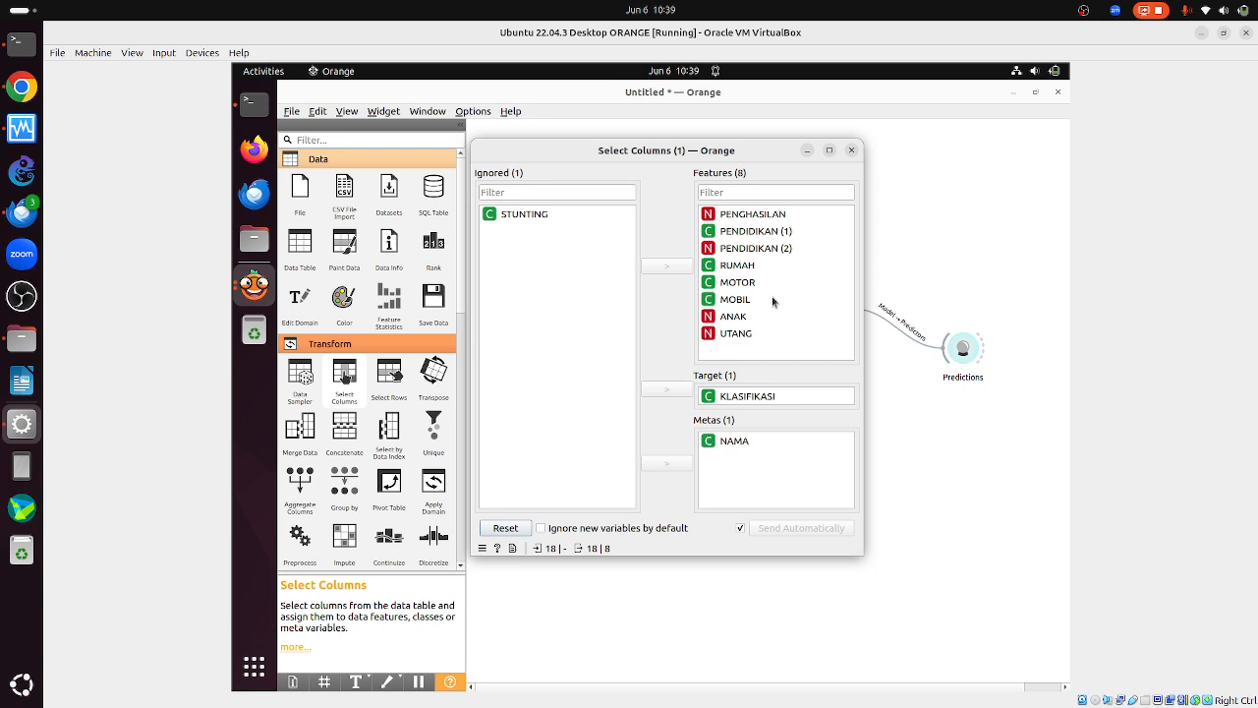
click(852, 151)
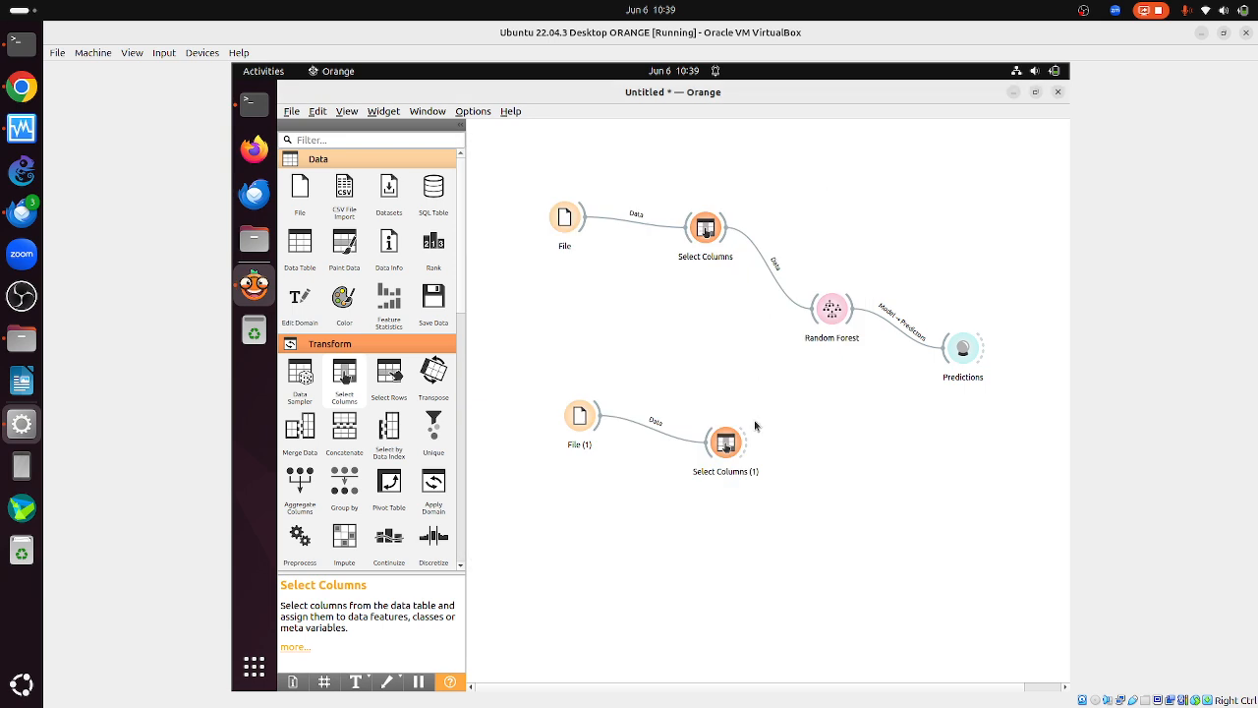
- Feed the second Select Columns output into Predictions, and examine the Random Forest predictions for rows 4 and 3
drag(747, 443, 961, 373)
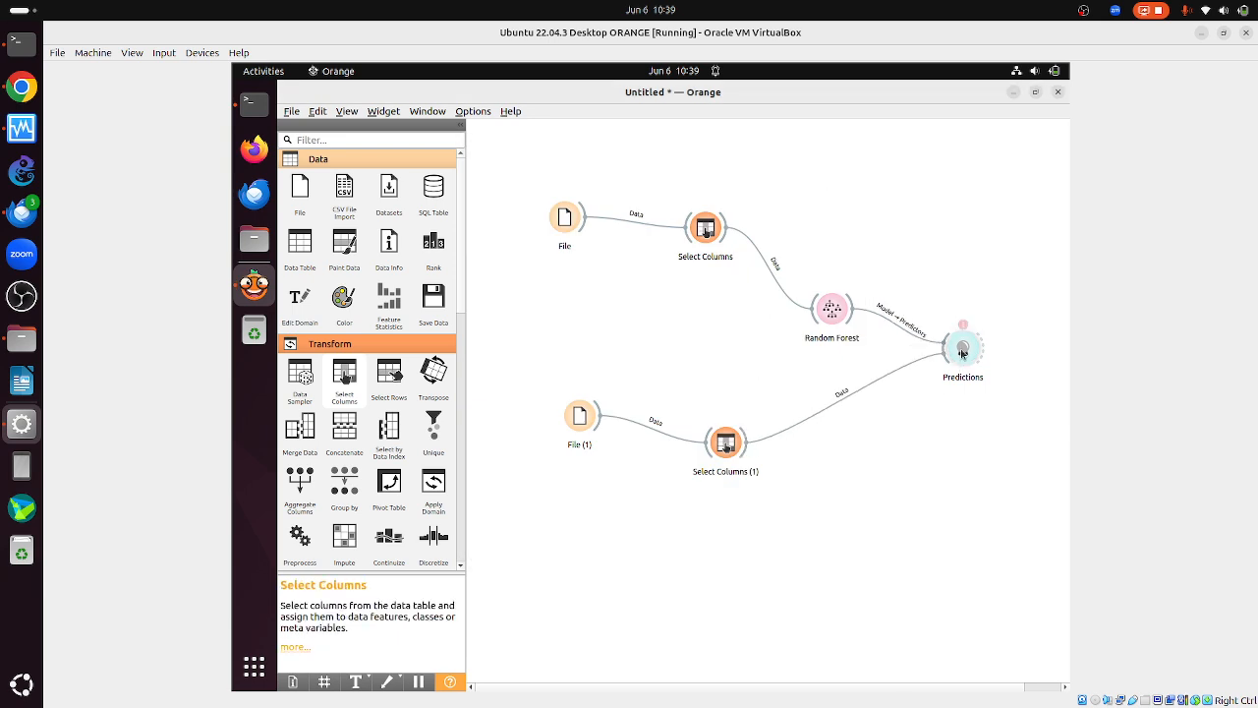
double_click(962, 352)
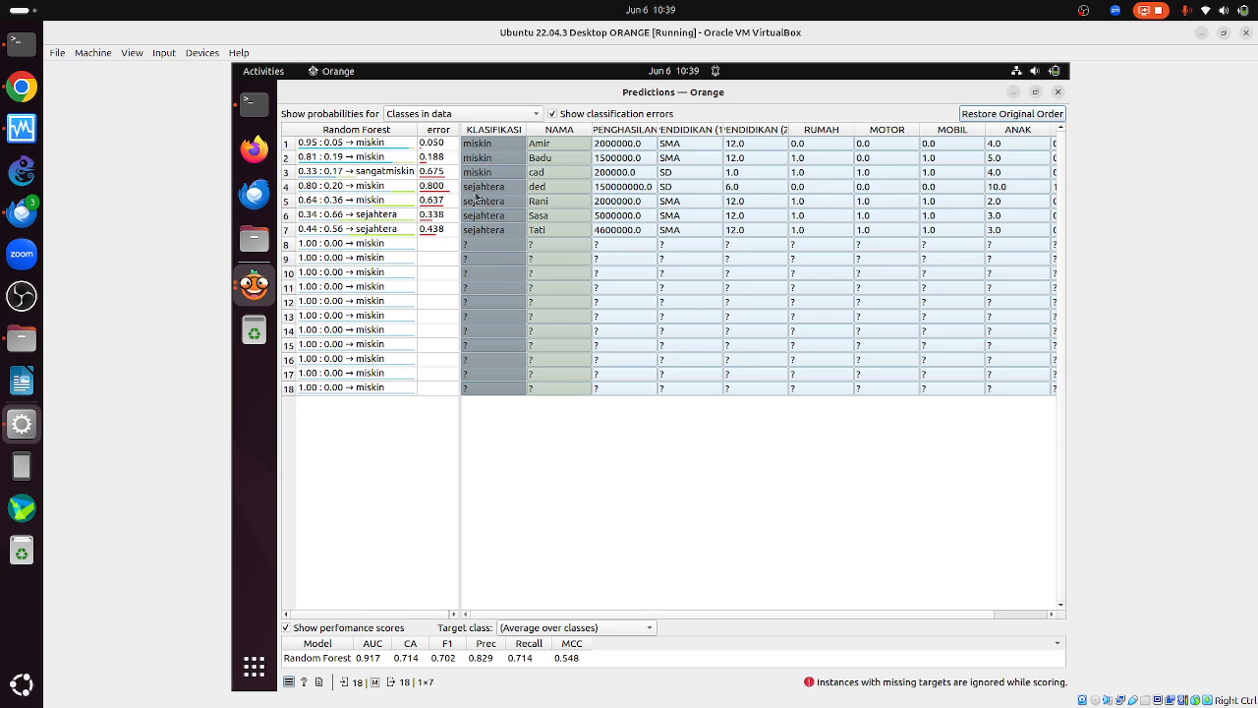
click(621, 191)
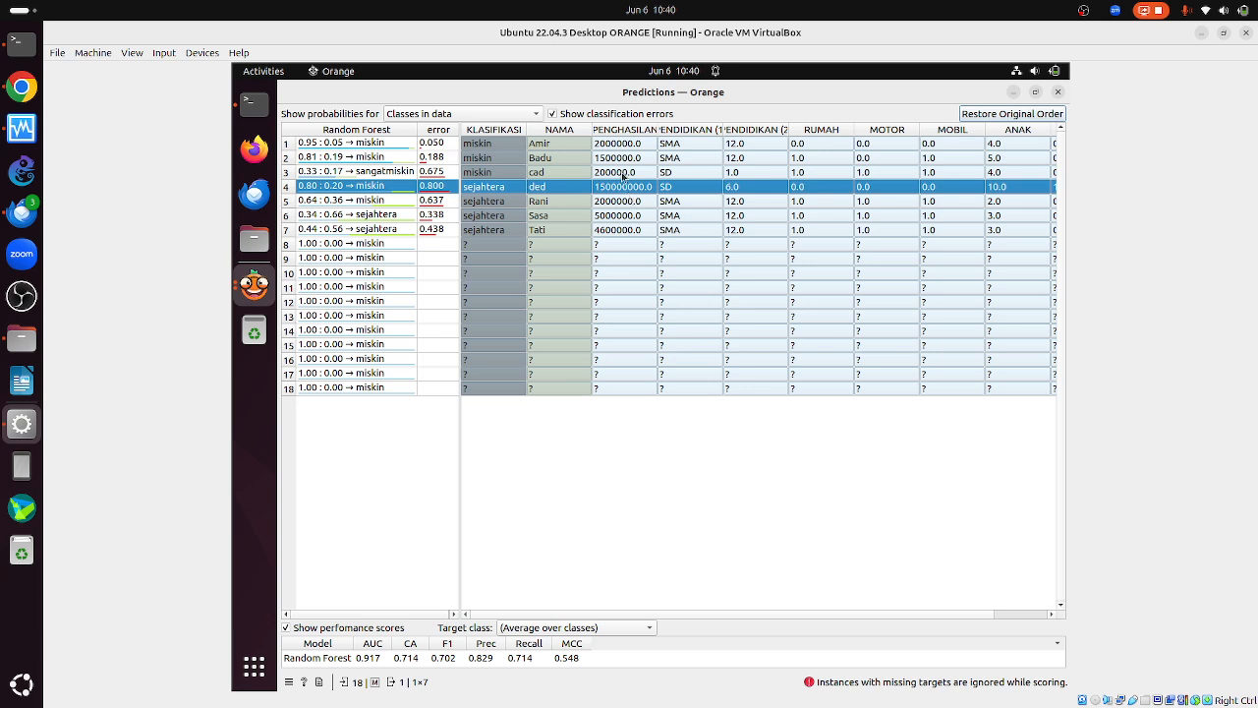
click(388, 165)
click(411, 174)
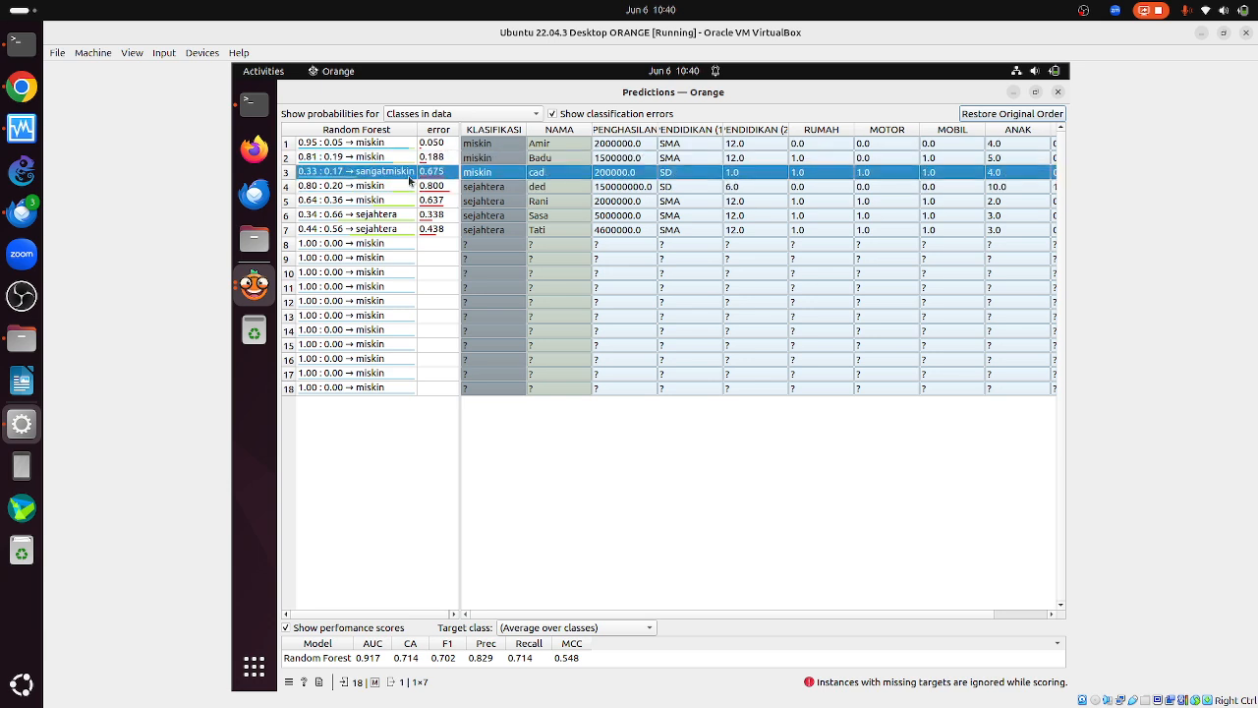